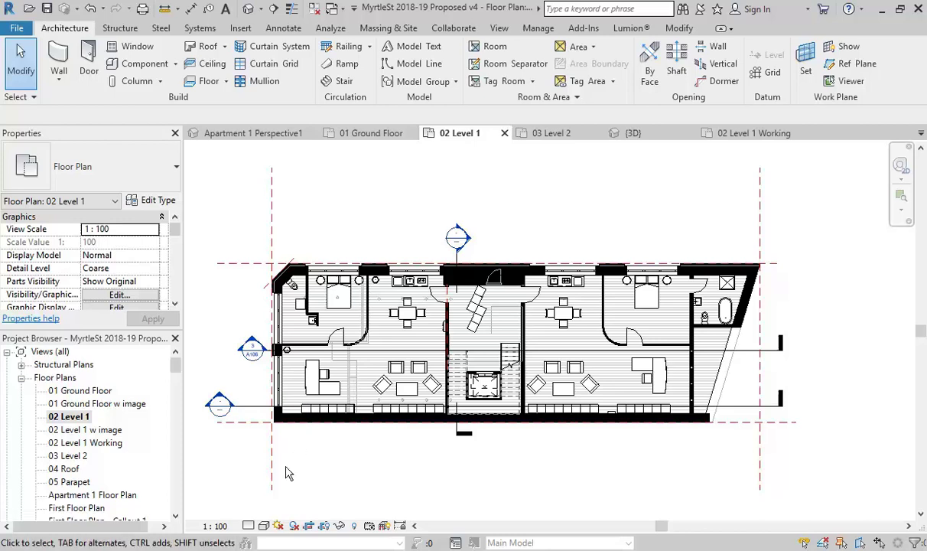
# - Switch the 02 Level 1 plan to the Realistic visual style and examine the living-area furniture up close
pyautogui.click(264, 525)
pyautogui.click(291, 496)
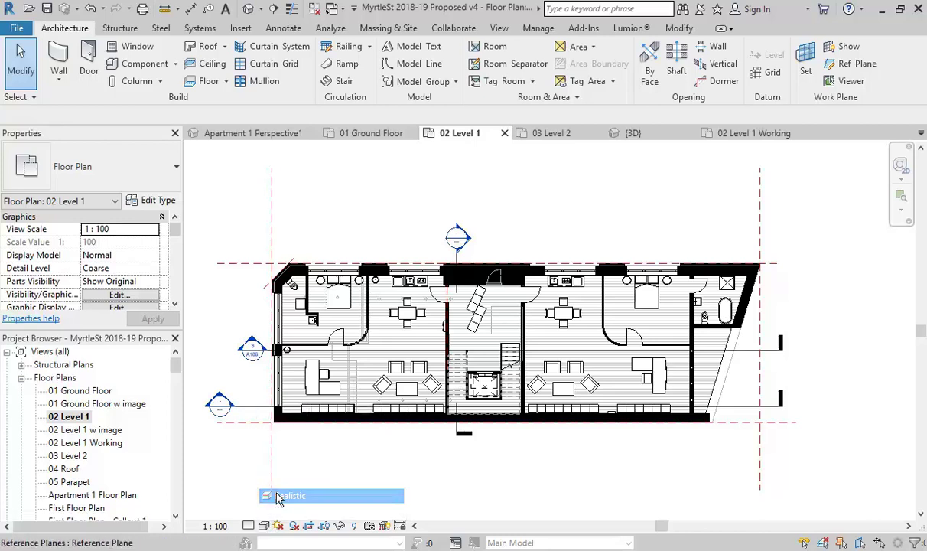
pyautogui.scroll(5, 394, 374)
pyautogui.scroll(3, 393, 373)
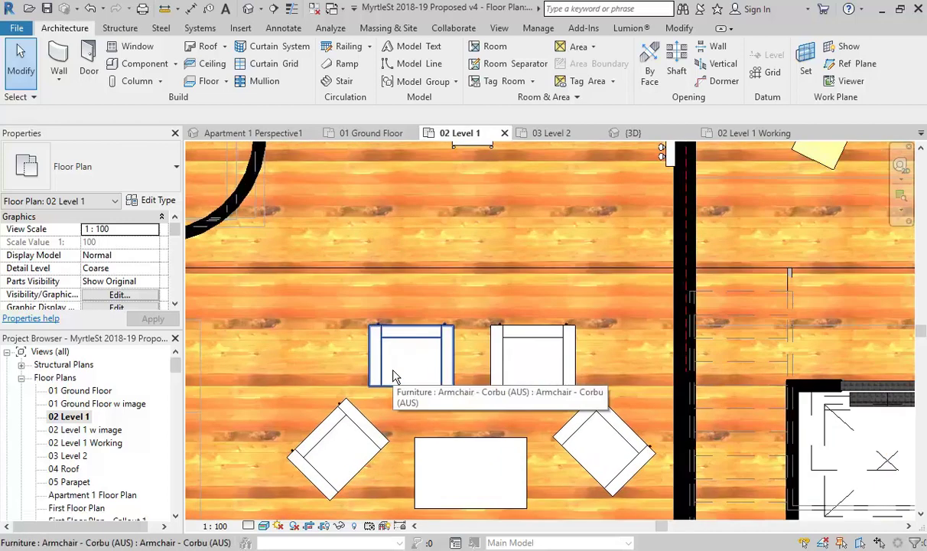
pyautogui.scroll(-8, 394, 375)
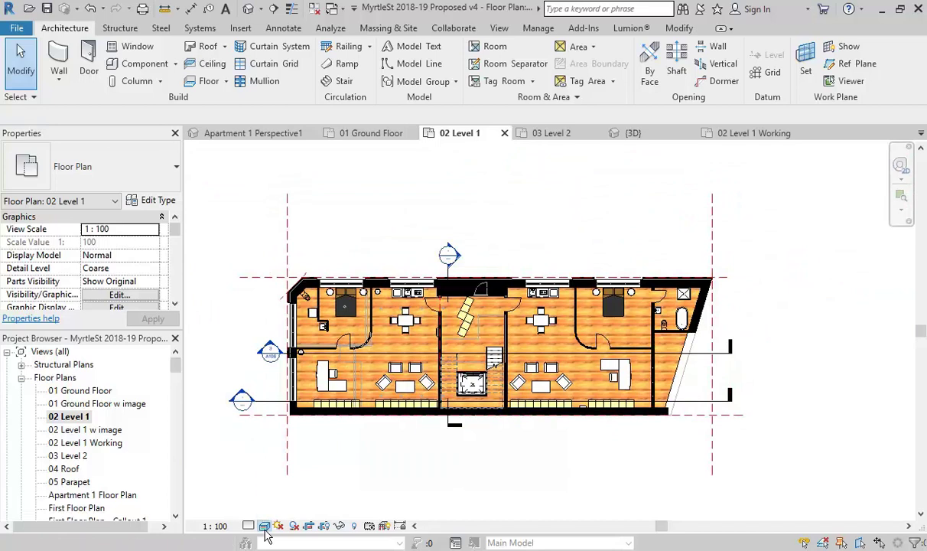
# - Return the 02 Level 1 plan to the Hidden Line visual style
pyautogui.click(264, 527)
pyautogui.click(285, 452)
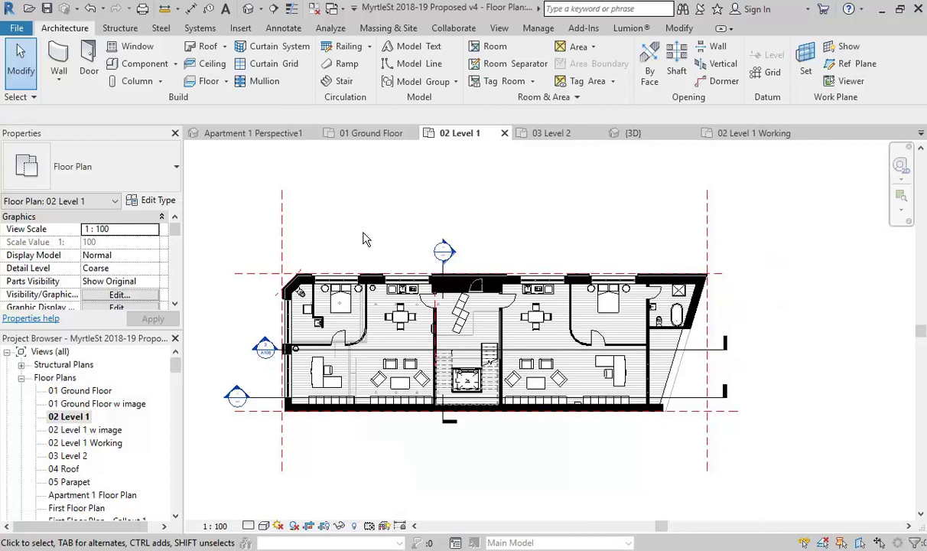
pyautogui.scroll(2, 366, 243)
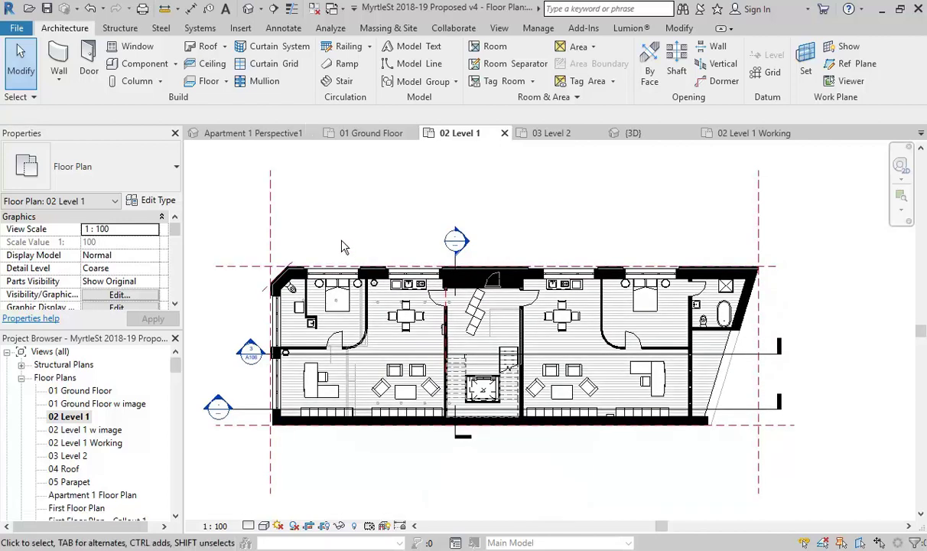
# - Duplicate the 02 Level 1 floor plan as an independent view, without detailing
pyautogui.rightClick(71, 419)
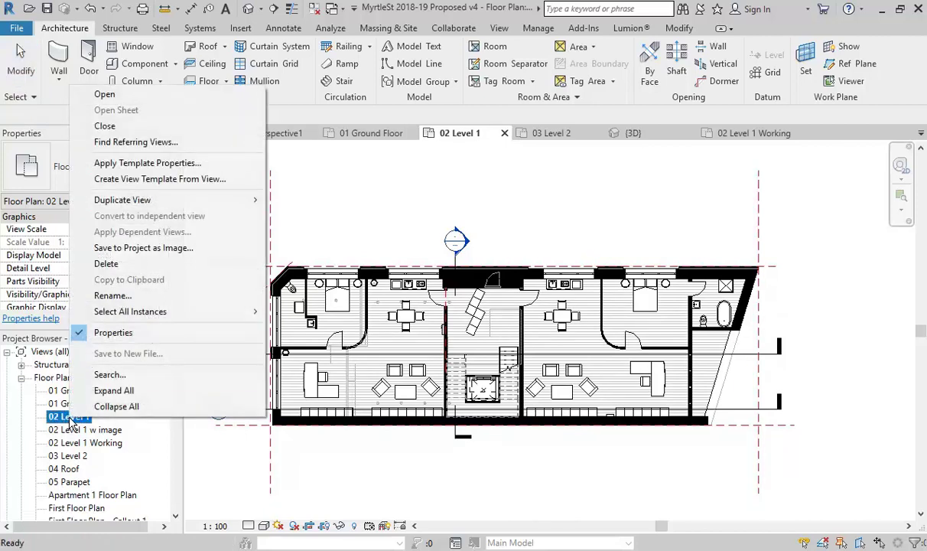
pyautogui.moveTo(252, 204)
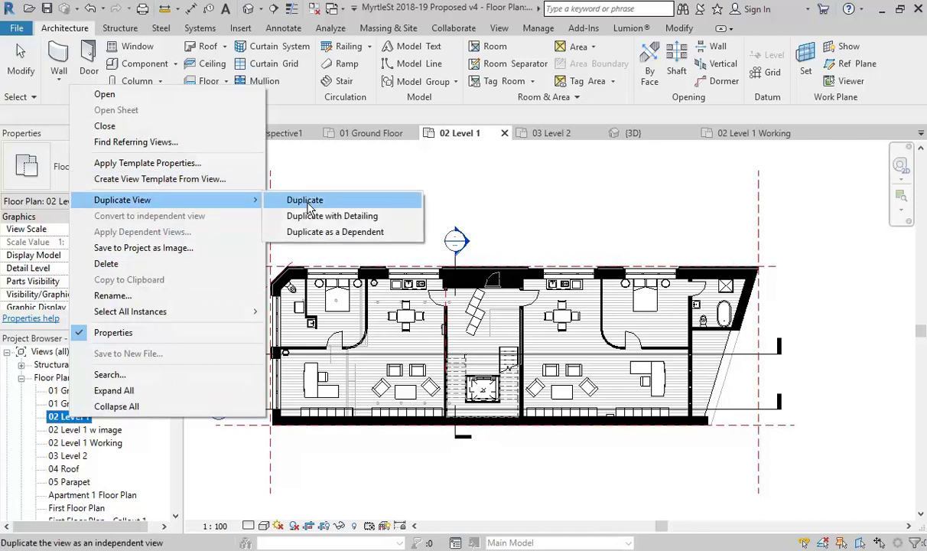
pyautogui.rightClick(55, 417)
pyautogui.moveTo(132, 200)
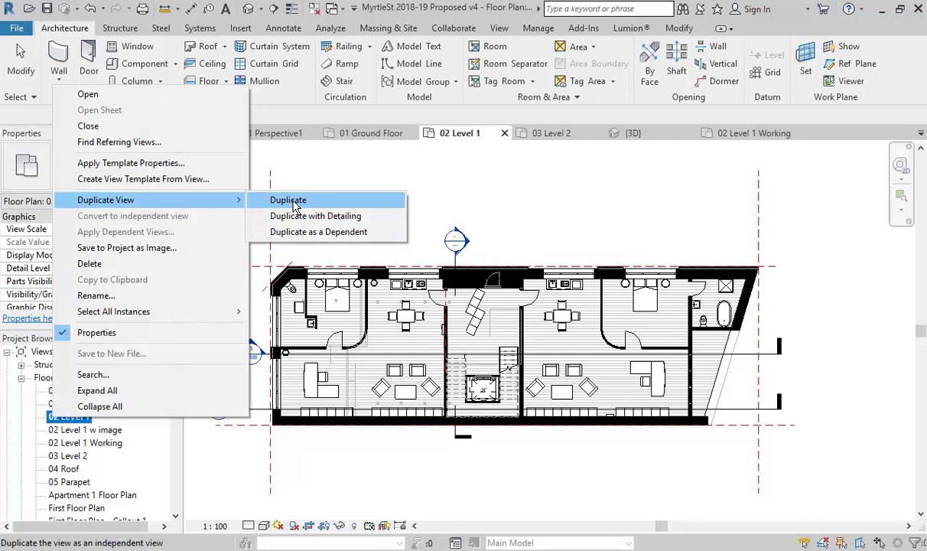
pyautogui.click(296, 206)
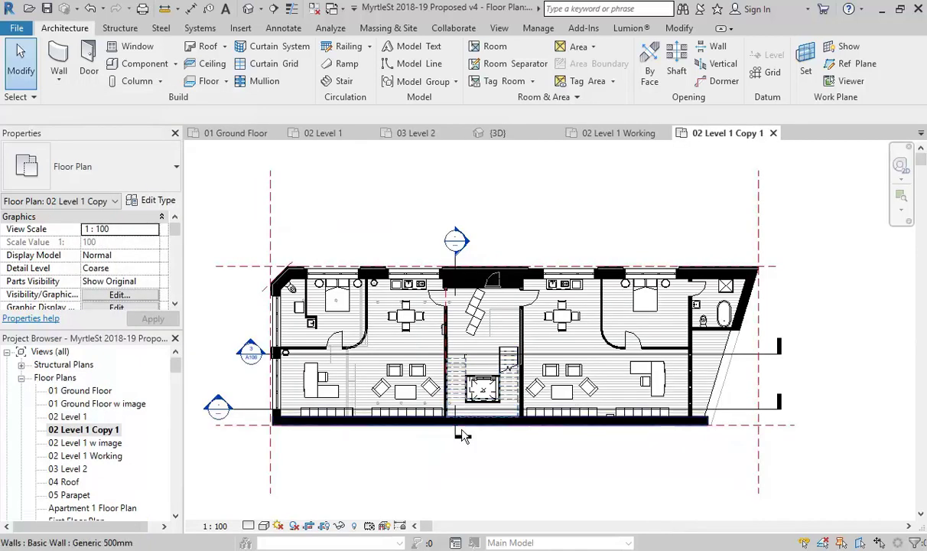
# - Rename the duplicated floor plan view as 02 Level 1 Photoshop
pyautogui.rightClick(104, 429)
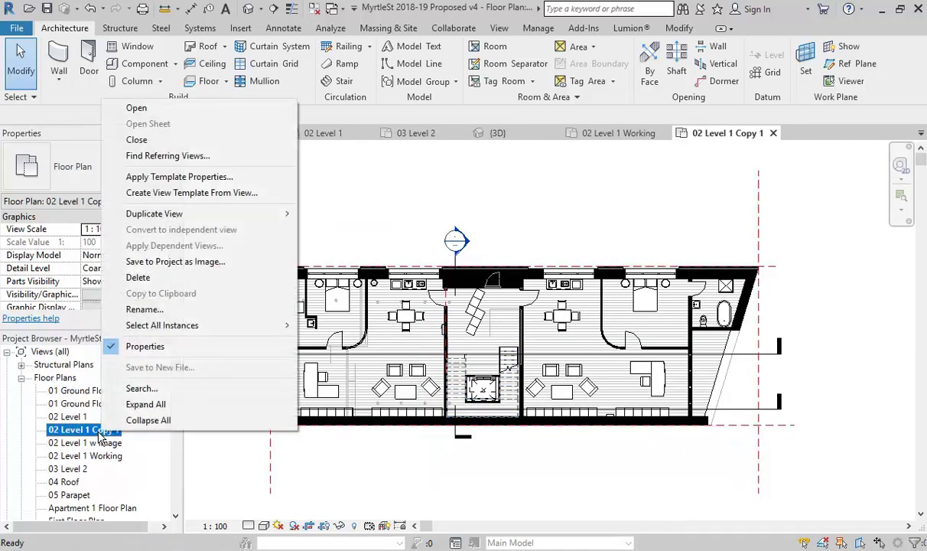
pyautogui.click(144, 310)
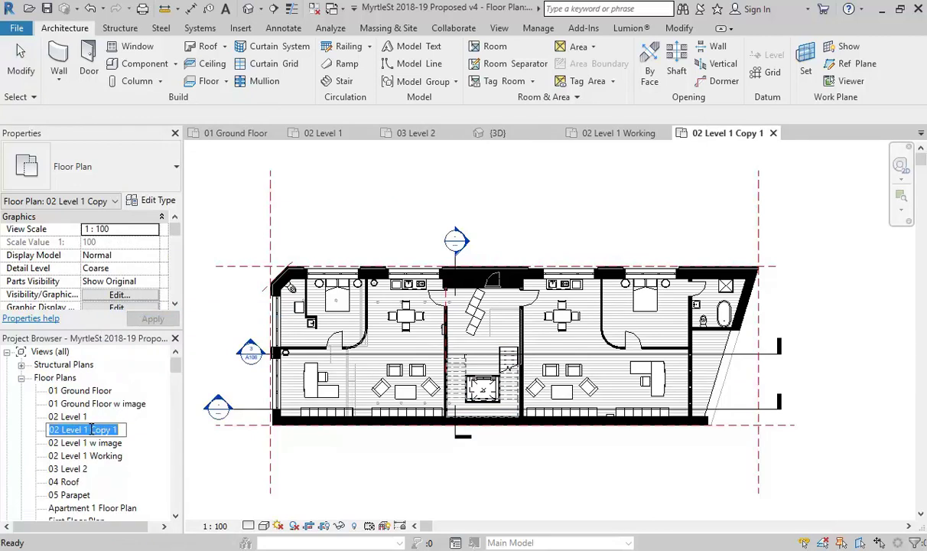
pyautogui.moveTo(91, 429); pyautogui.dragTo(193, 431)
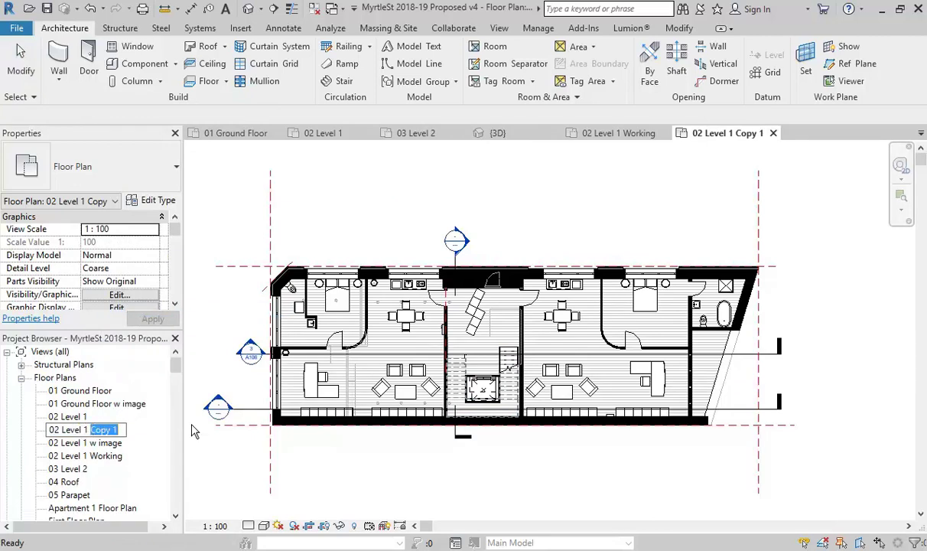
pyautogui.write('P')
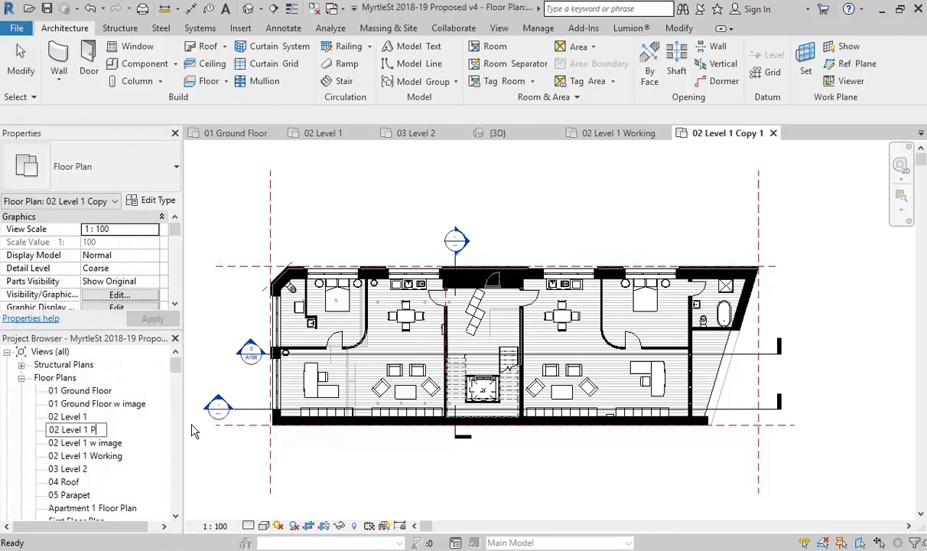
pyautogui.write('hotoshotosh')
pyautogui.press('Return')
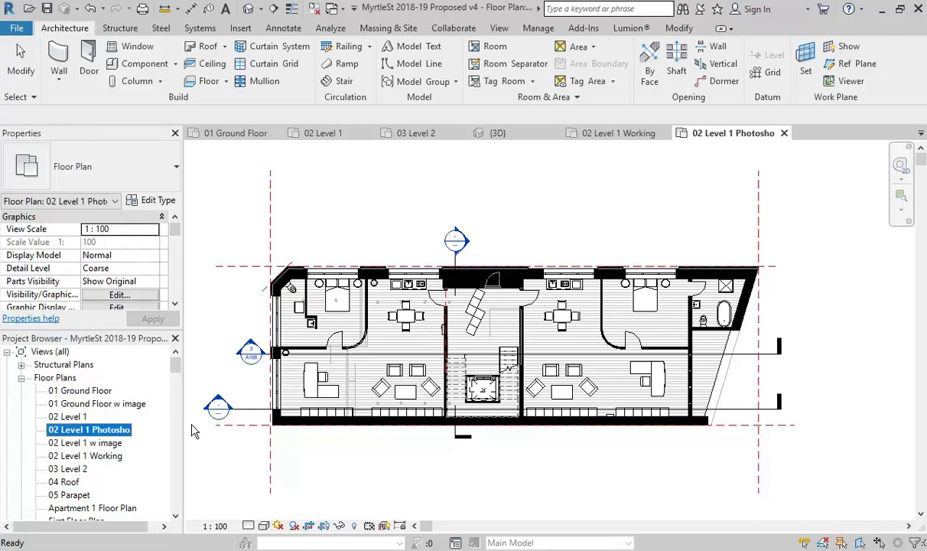
pyautogui.click(128, 432)
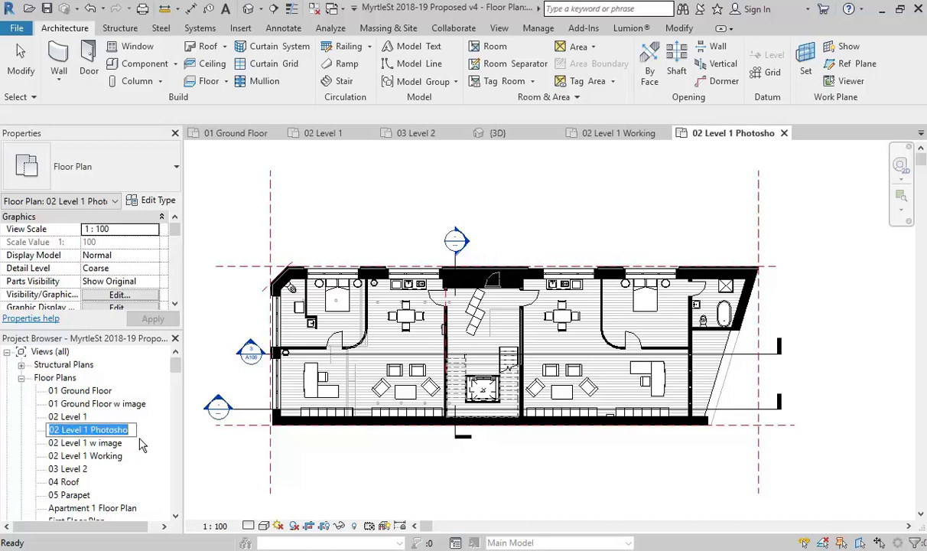
pyautogui.click(131, 430)
pyautogui.write('p')
pyautogui.press('Return')
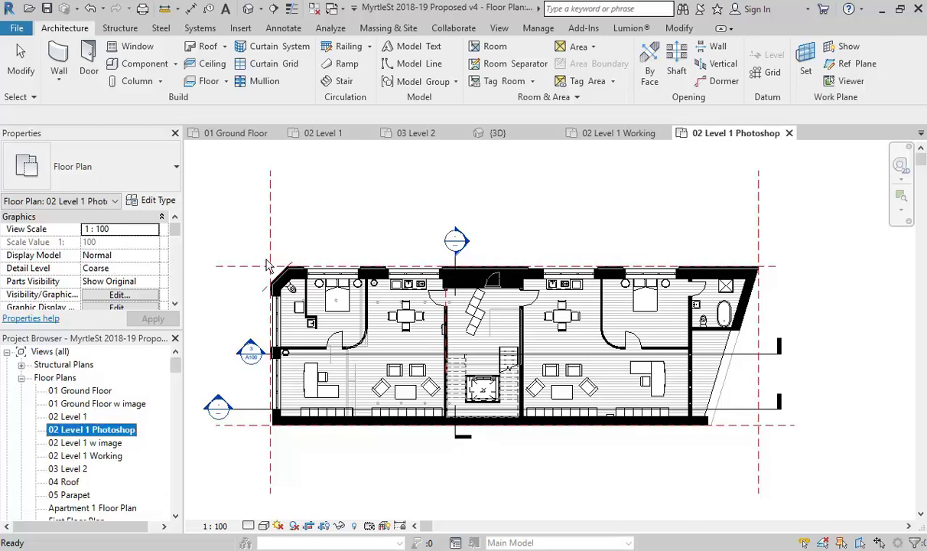
# - Hide the whole reference plane category in the 02 Level 1 Photoshop view
pyautogui.scroll(-2, 337, 203)
pyautogui.scroll(3, 346, 215)
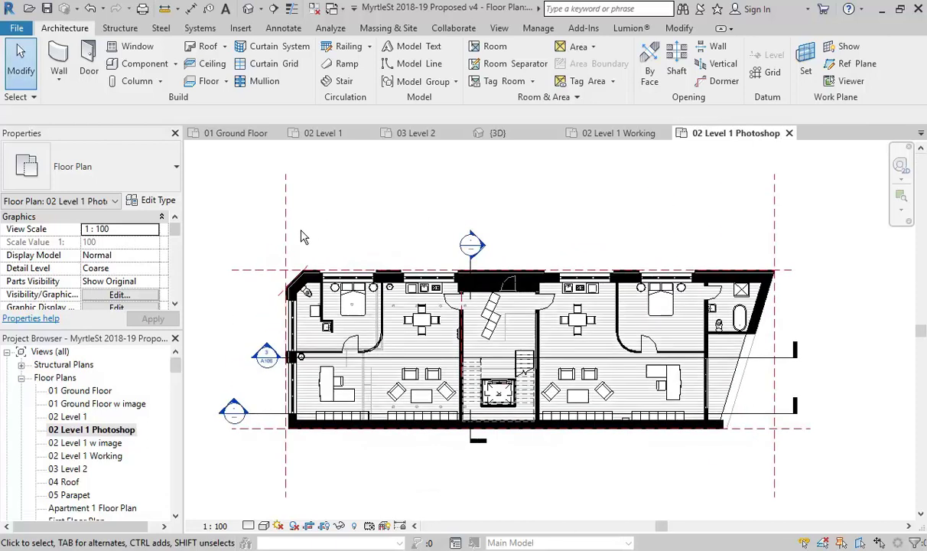
pyautogui.click(289, 240)
pyautogui.rightClick(283, 237)
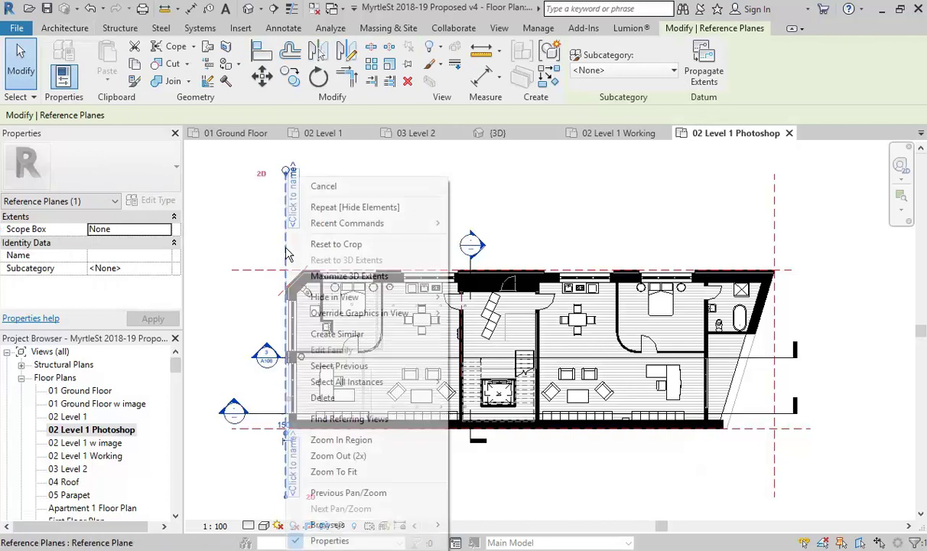
pyautogui.moveTo(337, 298)
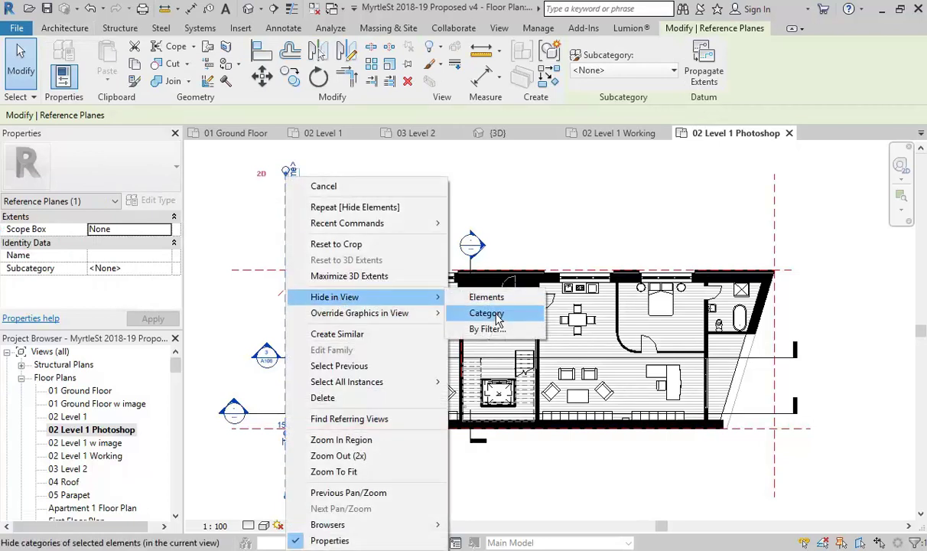
pyautogui.click(497, 320)
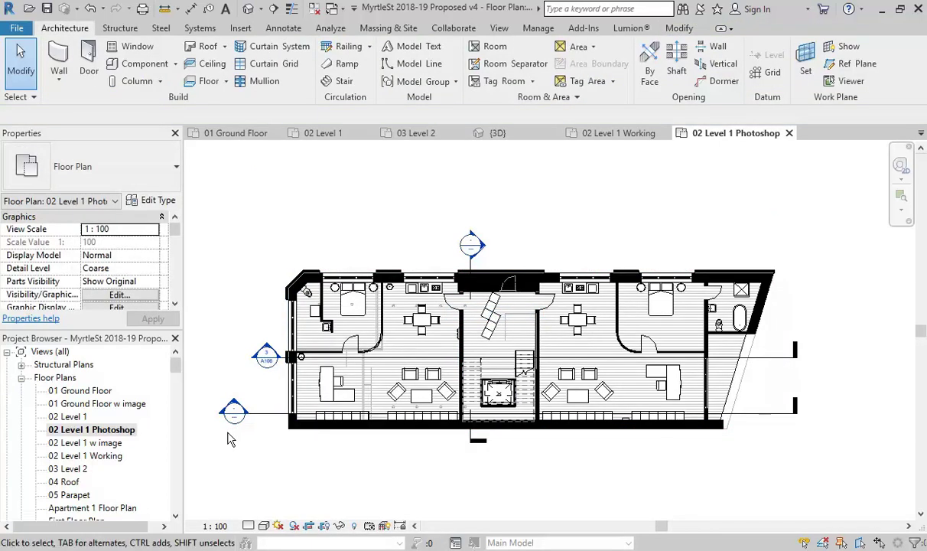
# - Hide only the lengthwise section mark running beside the plan's lower long wall in this view
pyautogui.click(270, 417)
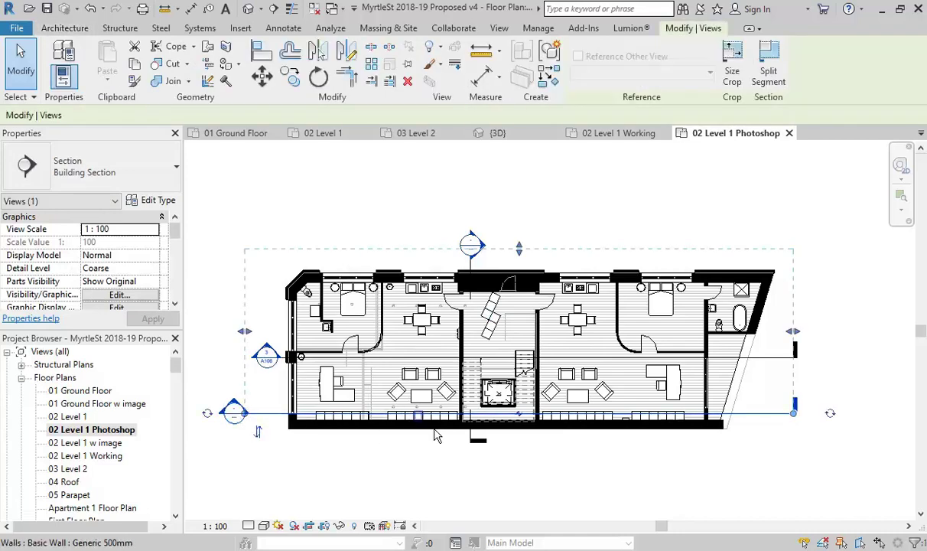
pyautogui.scroll(3, 259, 375)
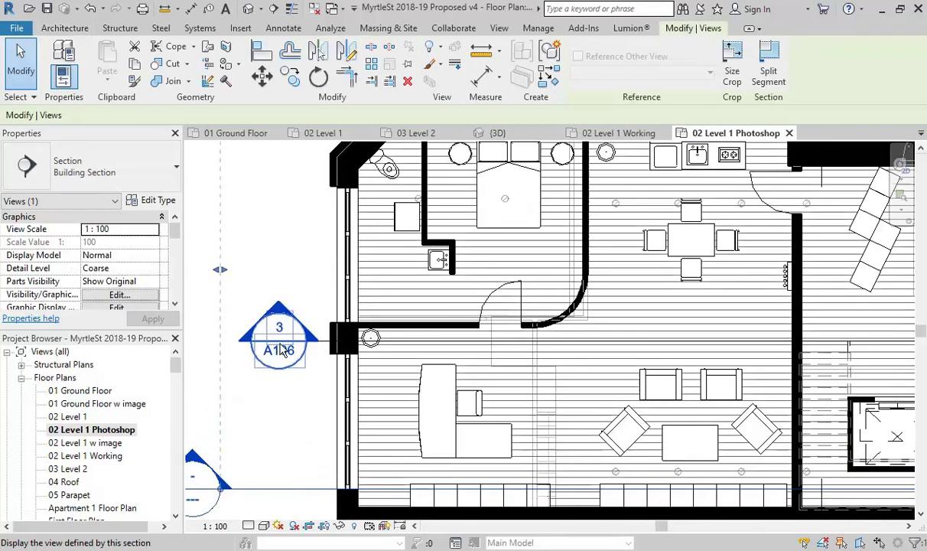
pyautogui.scroll(-3, 271, 360)
pyautogui.scroll(2, 283, 421)
pyautogui.rightClick(291, 394)
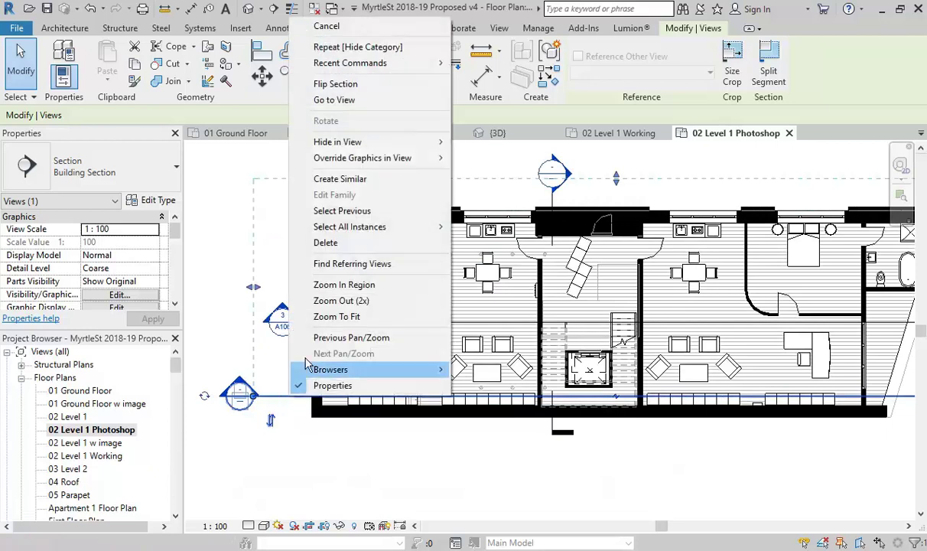
pyautogui.moveTo(363, 143)
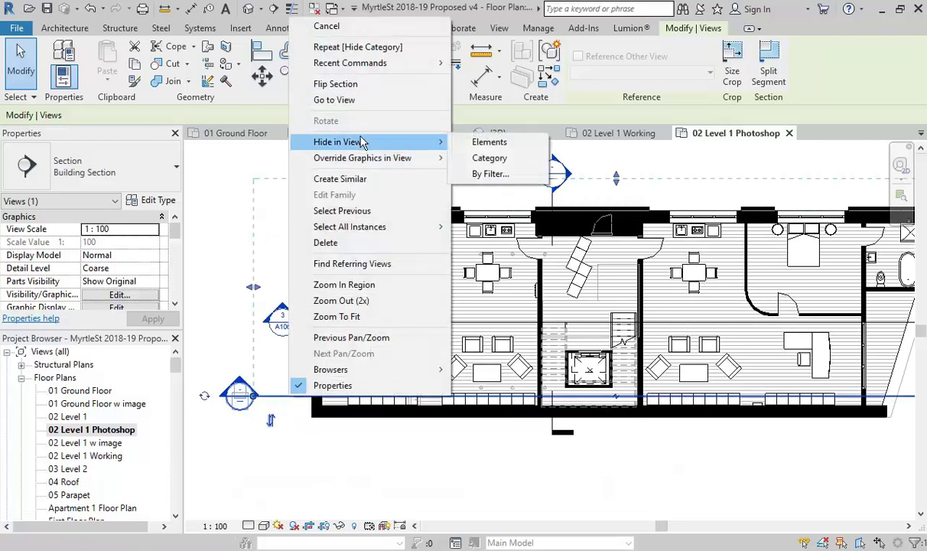
pyautogui.click(490, 143)
pyautogui.scroll(-1, 490, 153)
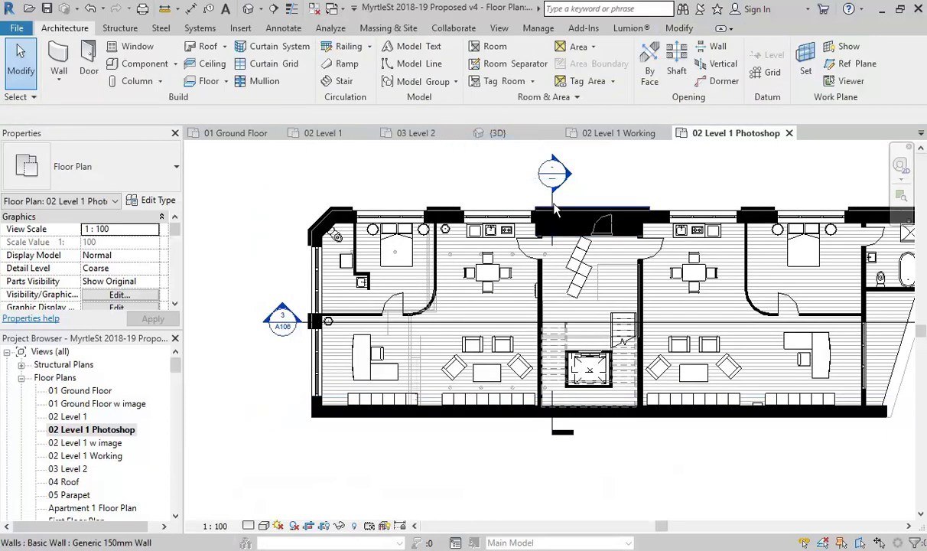
# - Hide only the crosswise section mark at the stair core in this view
pyautogui.click(581, 158)
pyautogui.scroll(1, 490, 166)
pyautogui.press('Escape')
pyautogui.scroll(2, 557, 180)
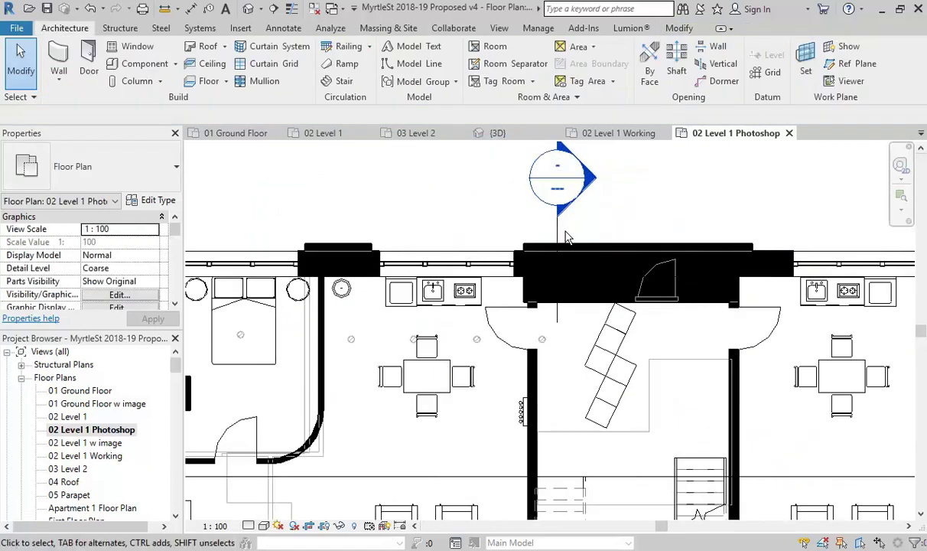
pyautogui.click(557, 177)
pyautogui.rightClick(559, 174)
pyautogui.moveTo(606, 297)
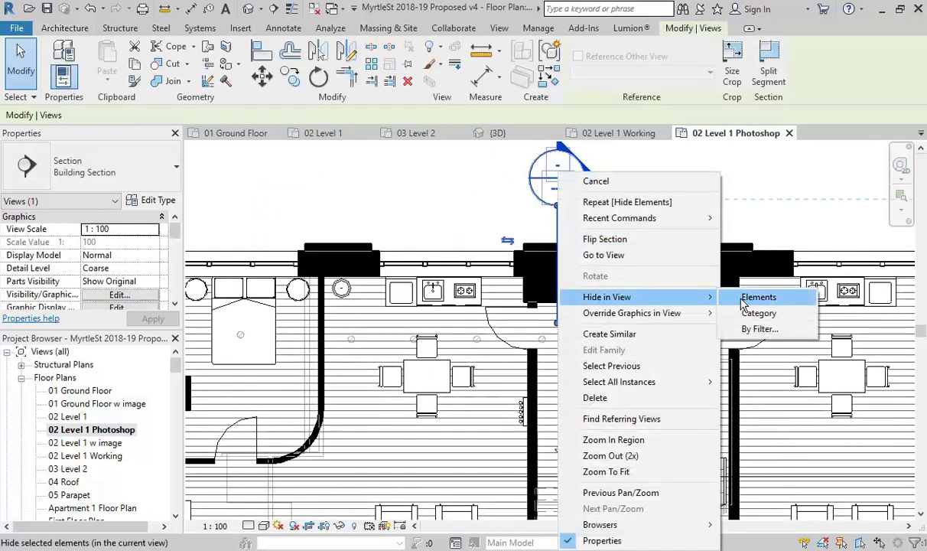
pyautogui.click(746, 297)
# - Cycle the head symbol of the 3/A106 section mark to the solid bar end
pyautogui.scroll(-2, 600, 270)
pyautogui.scroll(3, 342, 352)
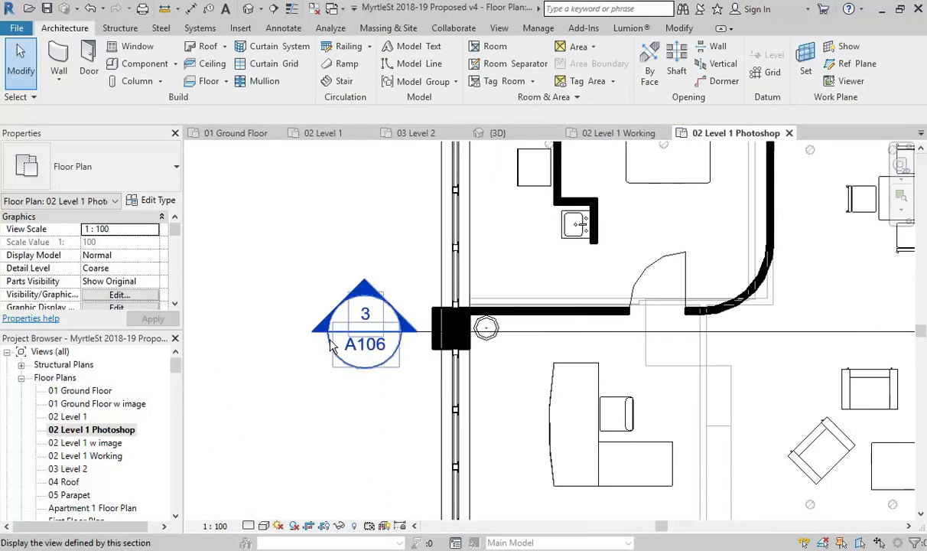
pyautogui.click(421, 341)
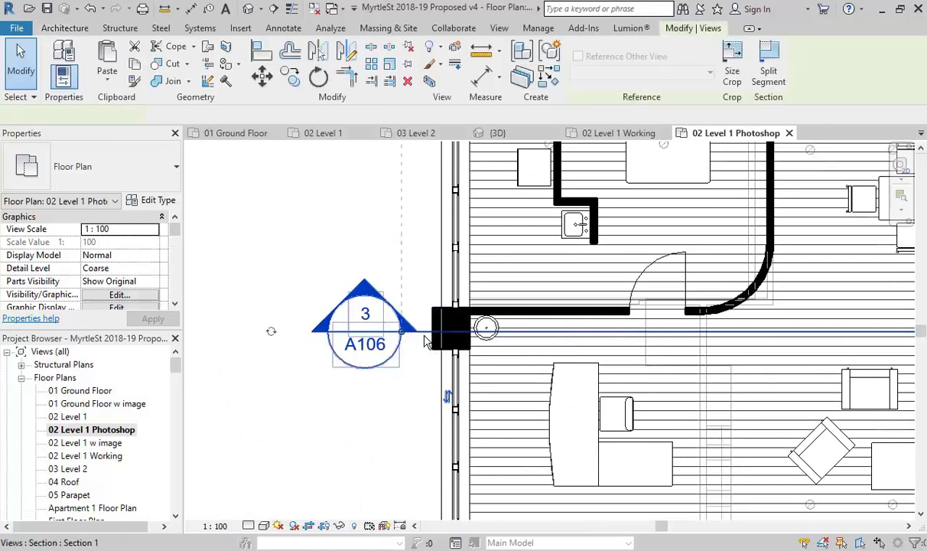
pyautogui.scroll(-1, 335, 321)
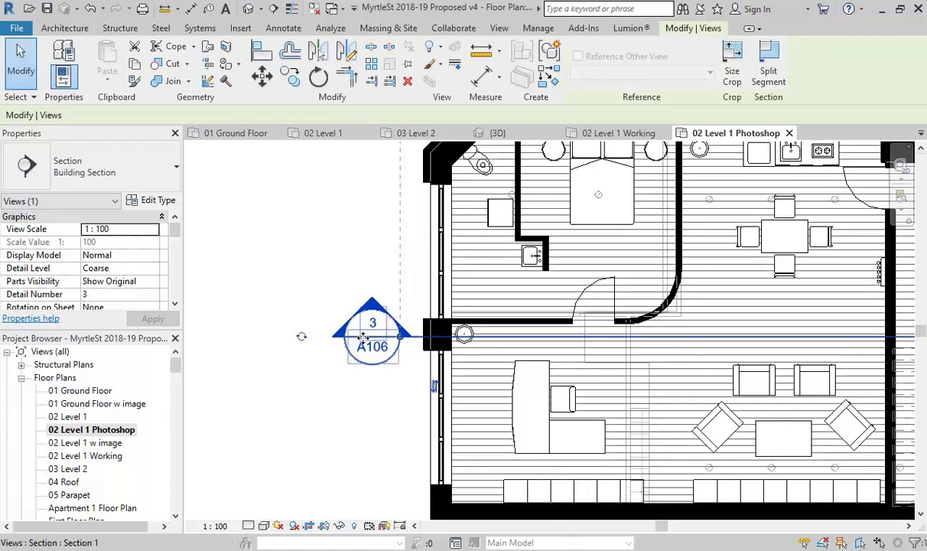
pyautogui.click(303, 339)
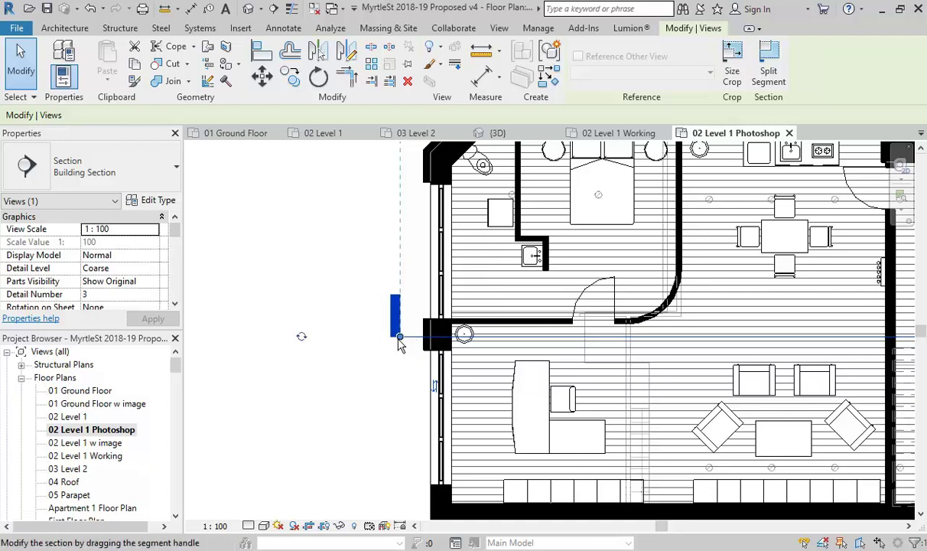
pyautogui.click(302, 339)
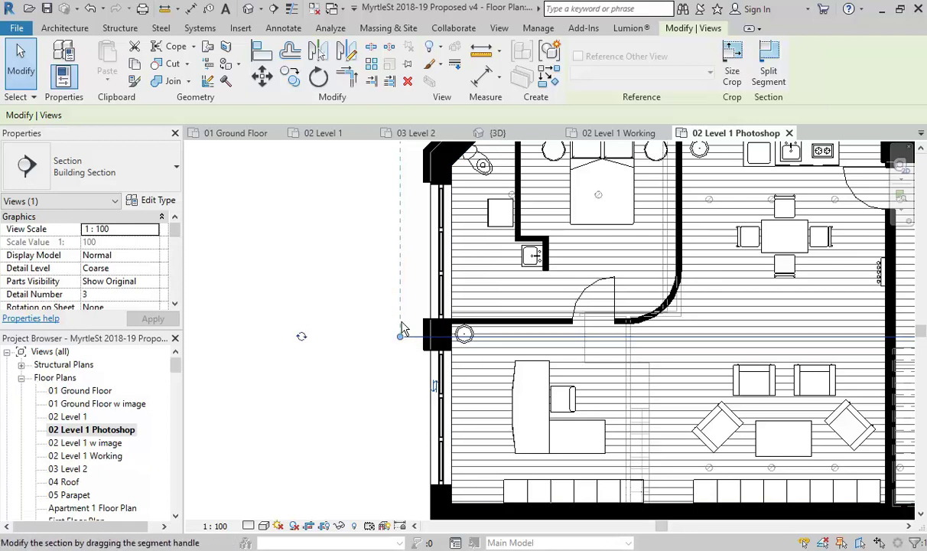
pyautogui.click(302, 339)
pyautogui.click(303, 340)
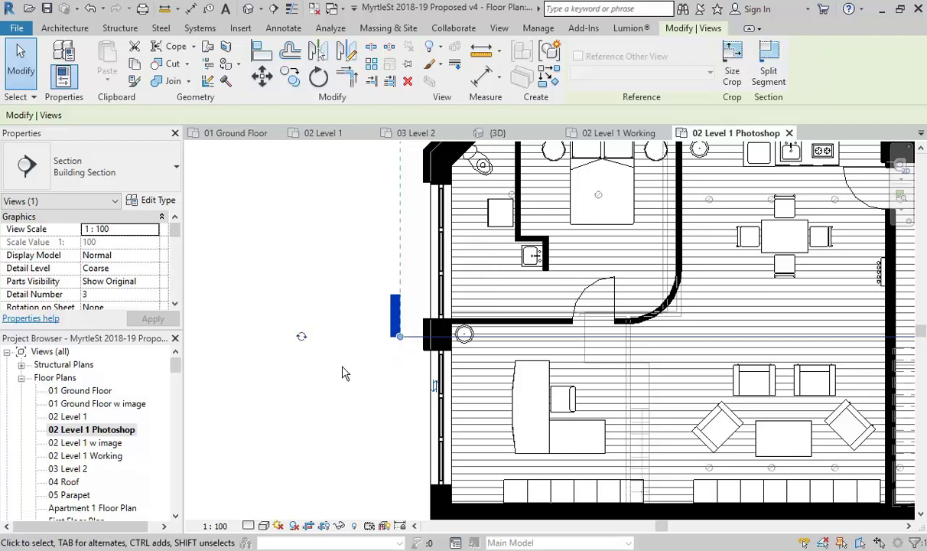
# - Reposition both ends of the 3/A106 section mark just outside the plan and widen its line gap to leave short stubs at each end
pyautogui.scroll(-2, 393, 387)
pyautogui.scroll(-2, 328, 369)
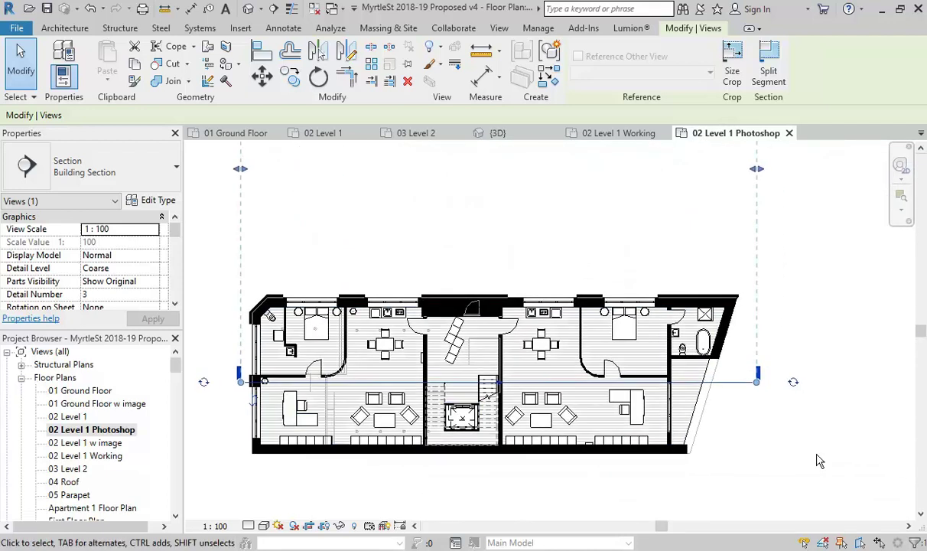
pyautogui.moveTo(267, 382); pyautogui.dragTo(256, 383)
pyautogui.moveTo(783, 383); pyautogui.dragTo(763, 383)
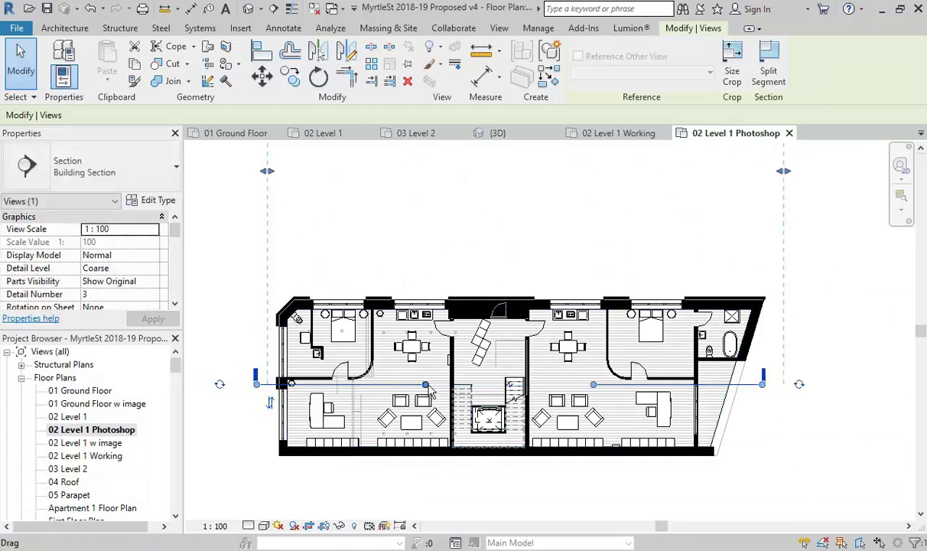
pyautogui.moveTo(305, 383)
pyautogui.mouseDown()
pyautogui.moveTo(309, 403)
pyautogui.moveTo(307, 385)
pyautogui.mouseUp()
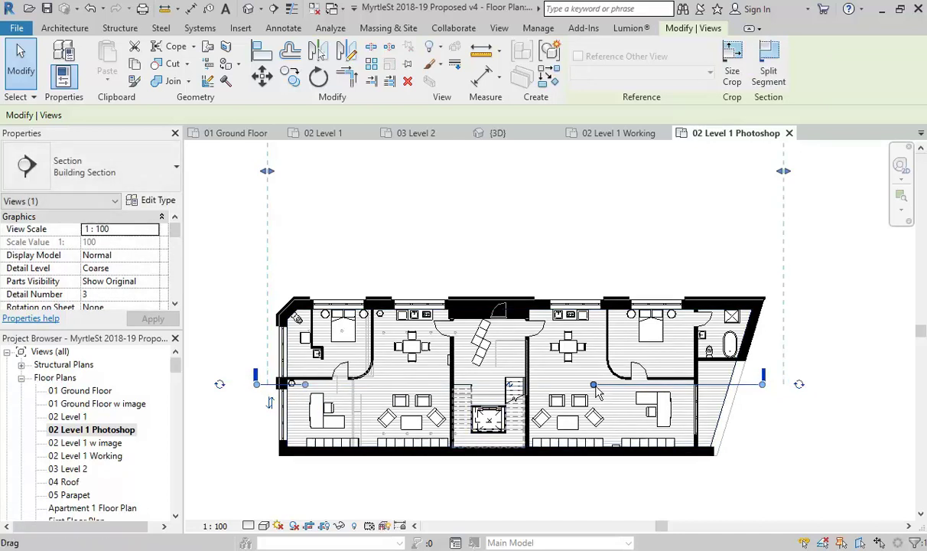
pyautogui.moveTo(711, 384); pyautogui.dragTo(711, 385)
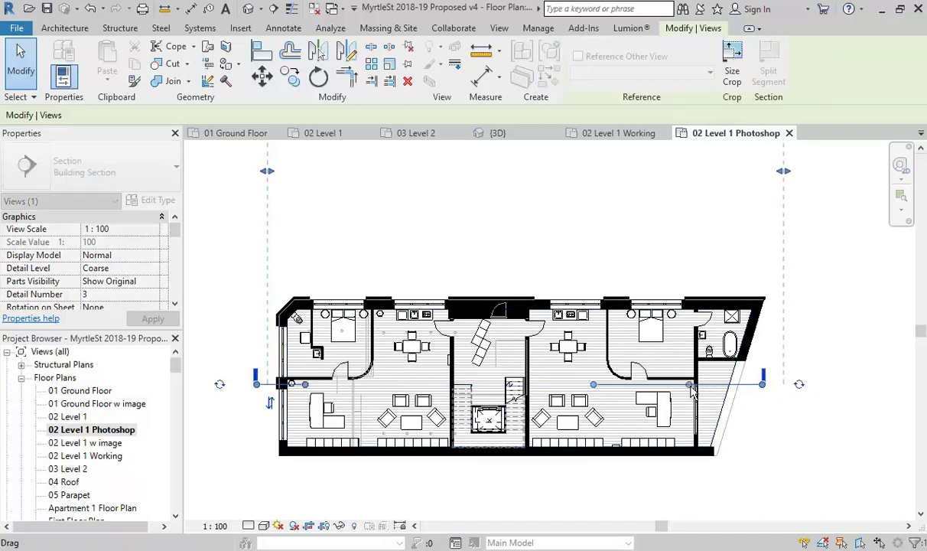
pyautogui.click(483, 240)
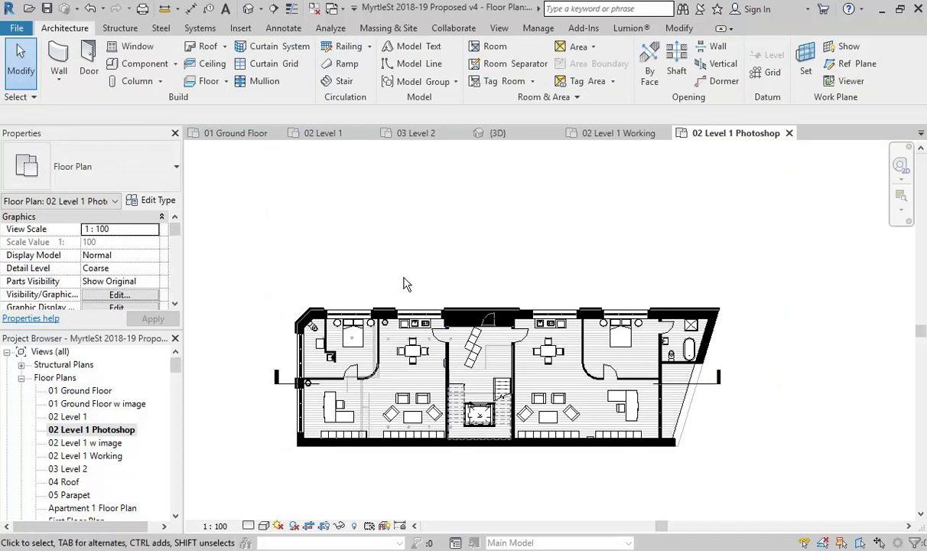
# - Set the underlay range base level of the 02 Level 1 Photoshop view to None
pyautogui.scroll(2, 420, 219)
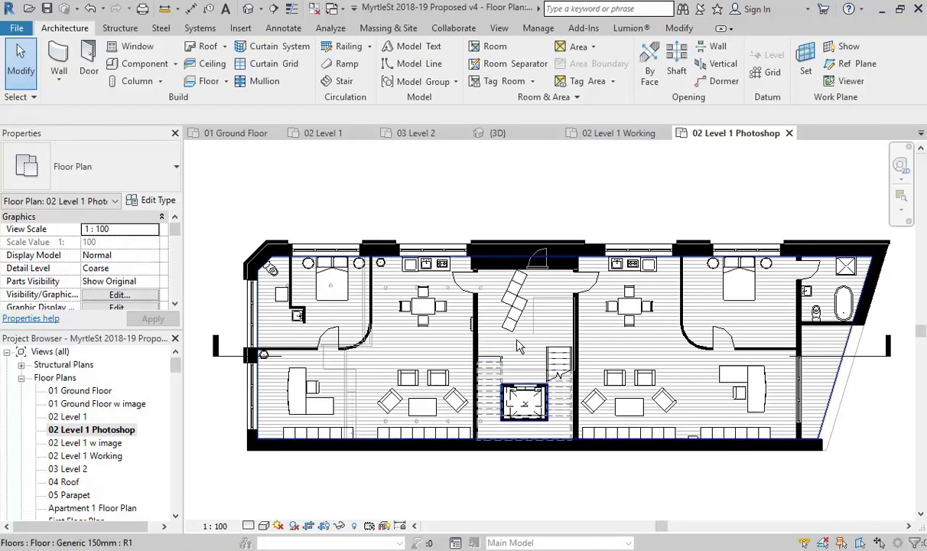
pyautogui.scroll(4, 224, 315)
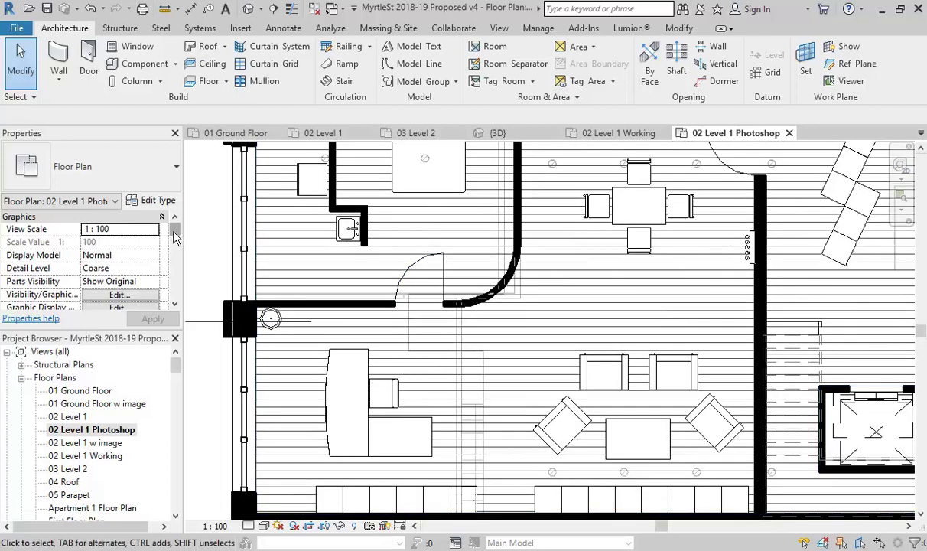
pyautogui.moveTo(175, 232); pyautogui.dragTo(148, 261)
pyautogui.click(128, 241)
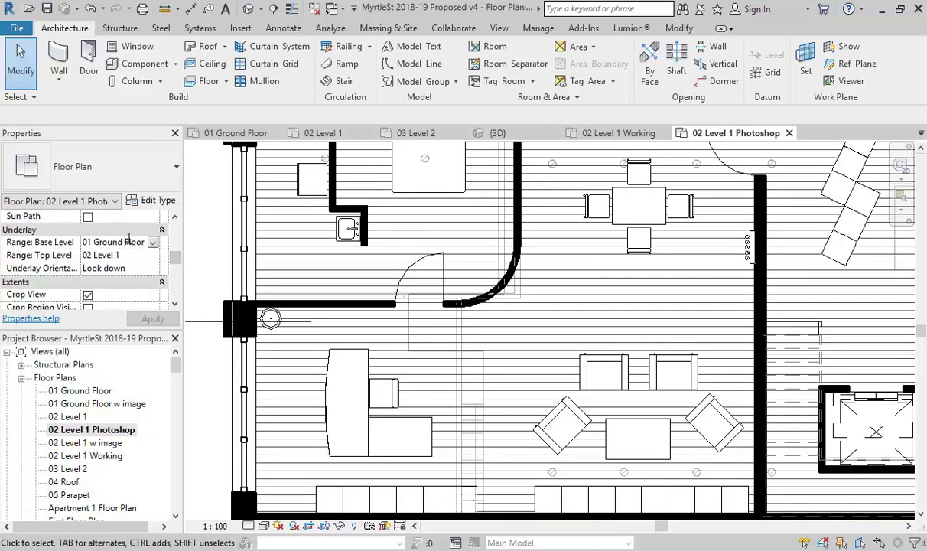
pyautogui.click(153, 243)
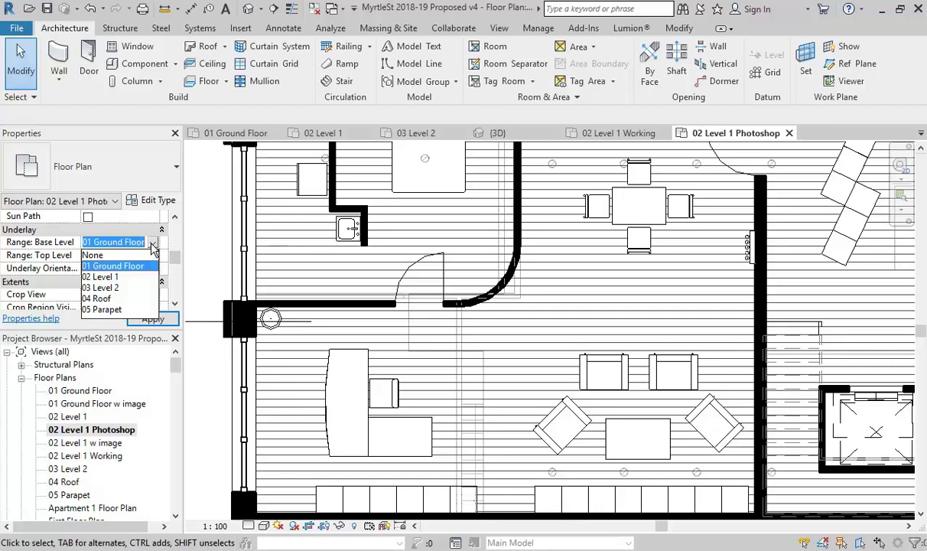
pyautogui.click(97, 255)
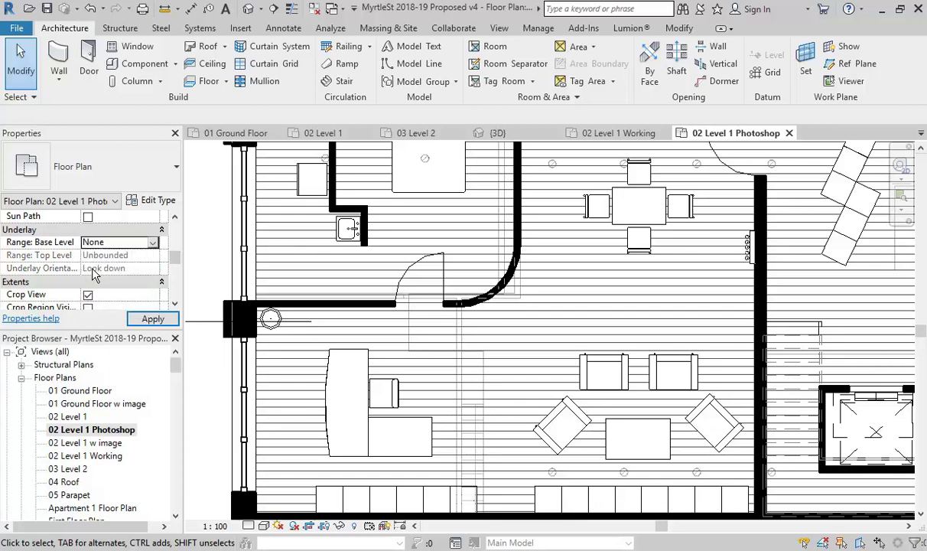
pyautogui.scroll(-2, 629, 277)
pyautogui.scroll(-3, 629, 277)
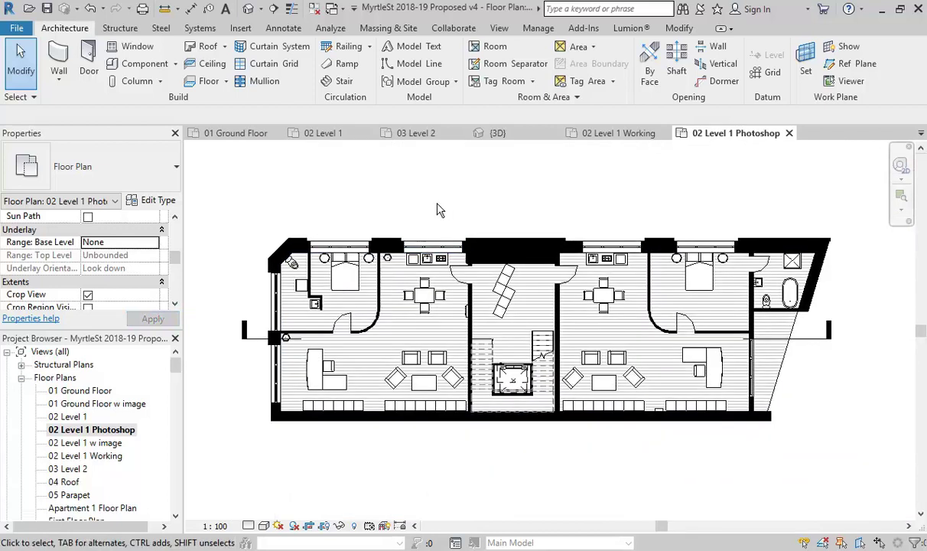
pyautogui.moveTo(479, 208); pyautogui.dragTo(470, 203)
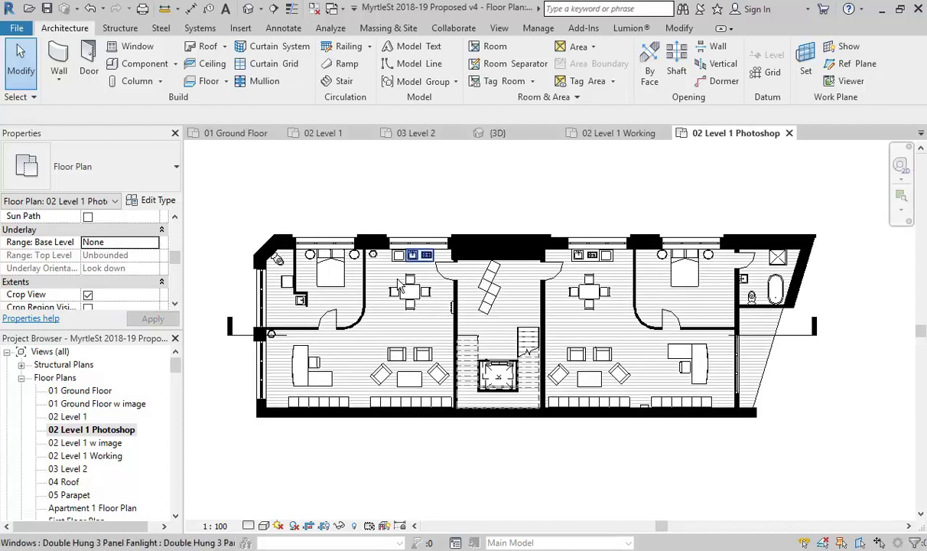
# - Preview the plan in the Shaded and Realistic visual styles, and return it to Hidden Line
pyautogui.click(264, 525)
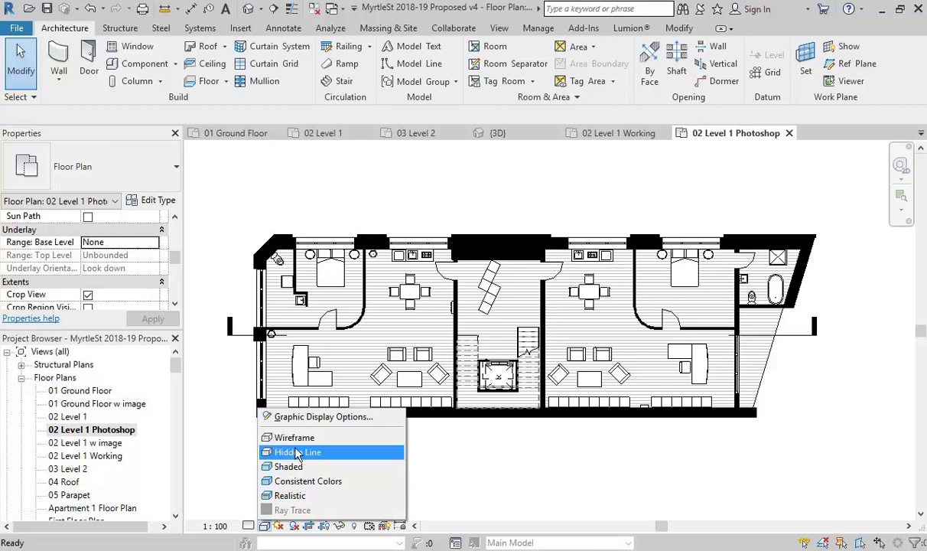
pyautogui.click(299, 466)
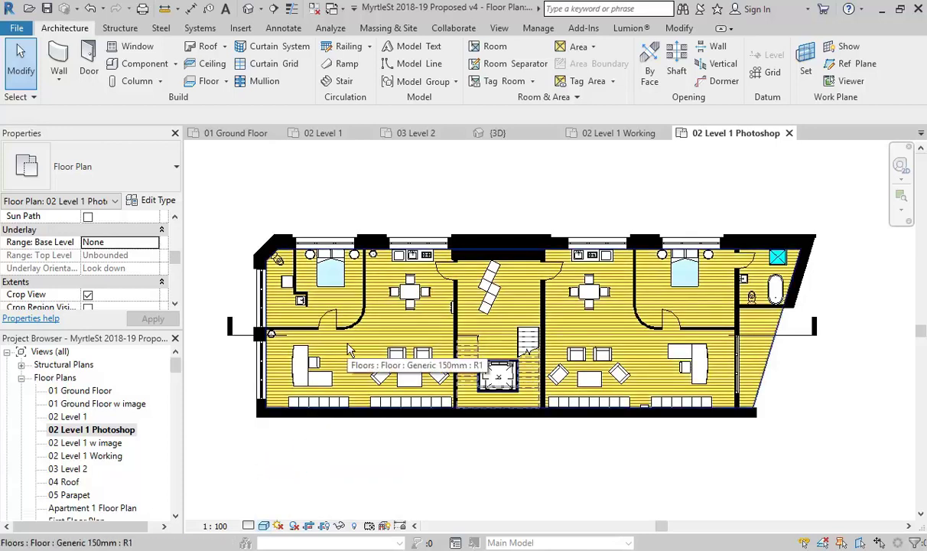
pyautogui.click(263, 525)
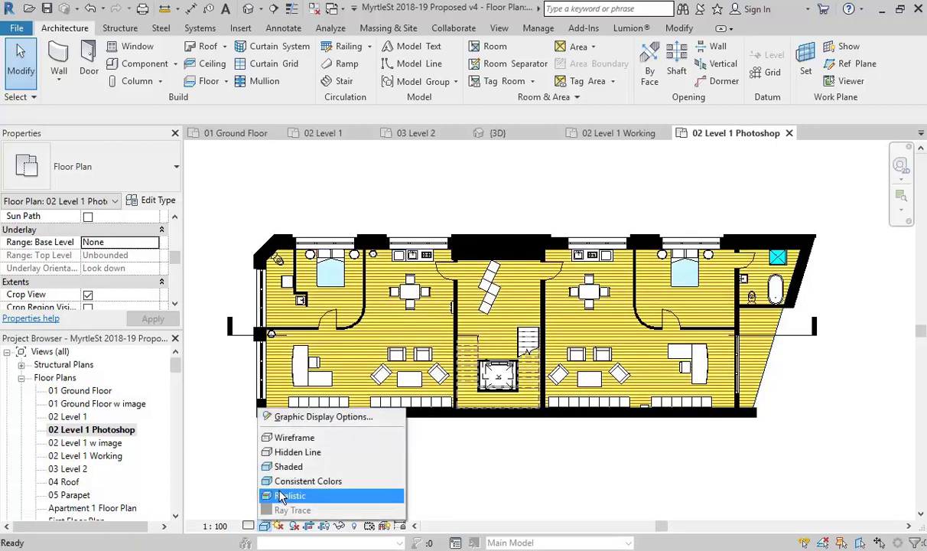
pyautogui.click(281, 496)
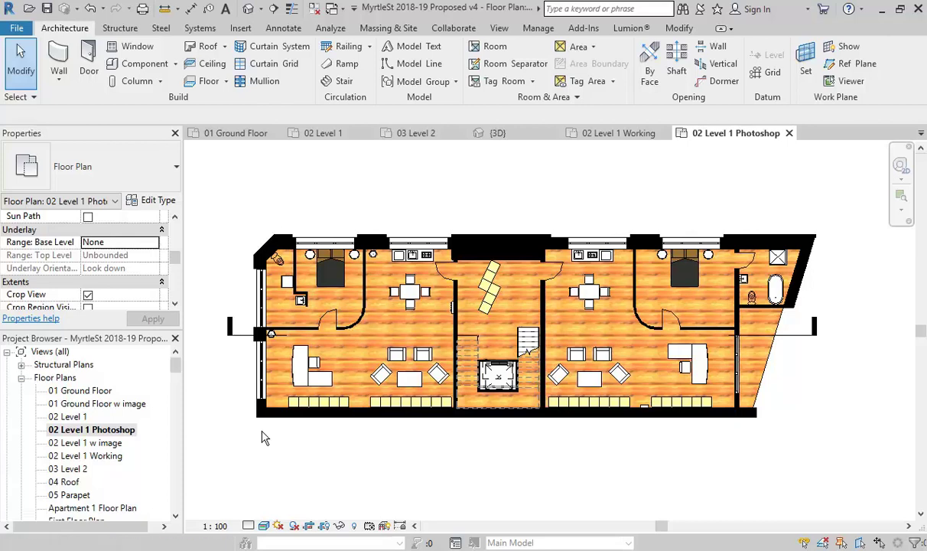
pyautogui.click(263, 526)
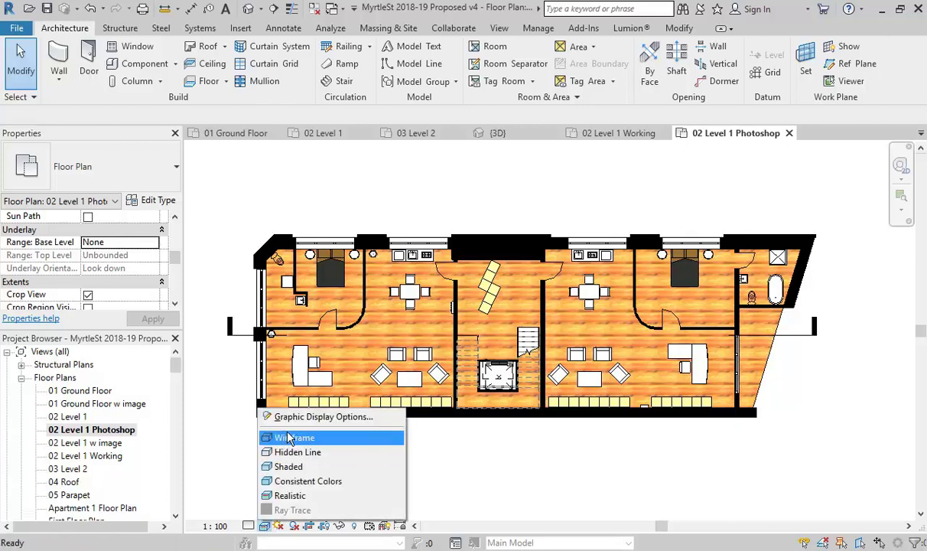
pyautogui.click(284, 452)
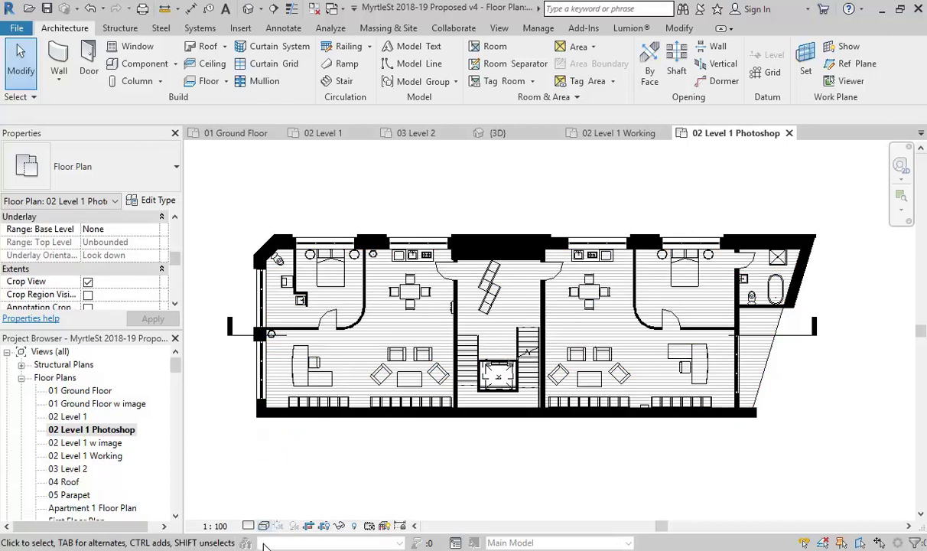
pyautogui.click(263, 526)
pyautogui.click(285, 408)
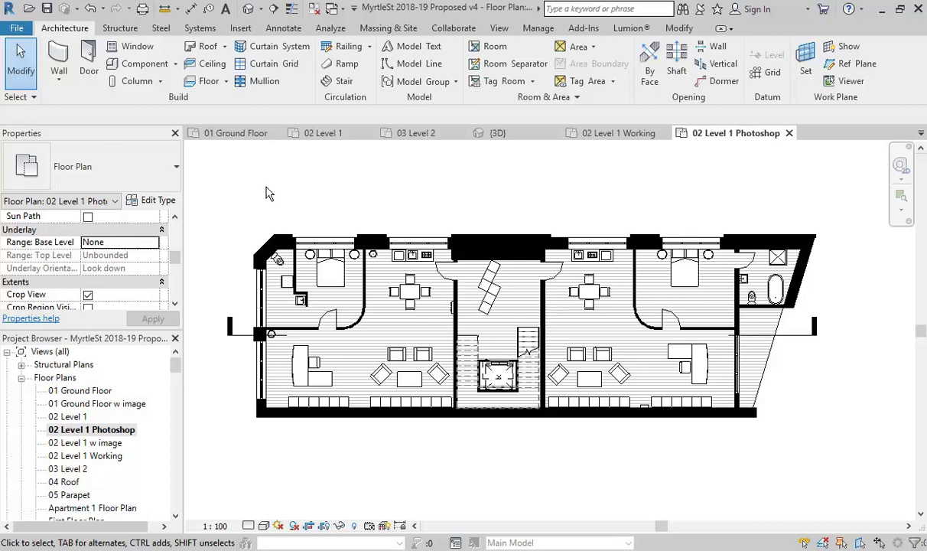
# - Save the project and select the 02 Level 1 Photoshop view in the list of floor plans
pyautogui.click(47, 8)
pyautogui.click(111, 436)
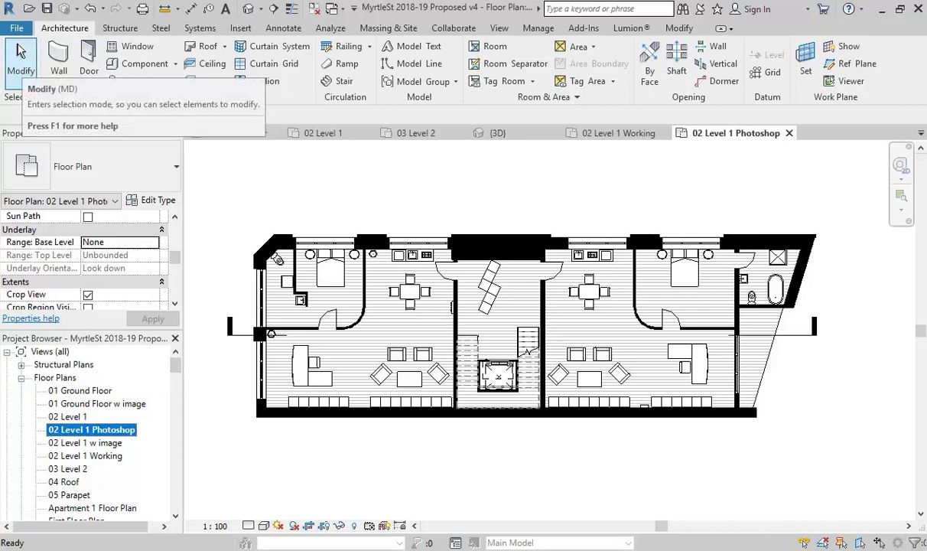
pyautogui.click(16, 28)
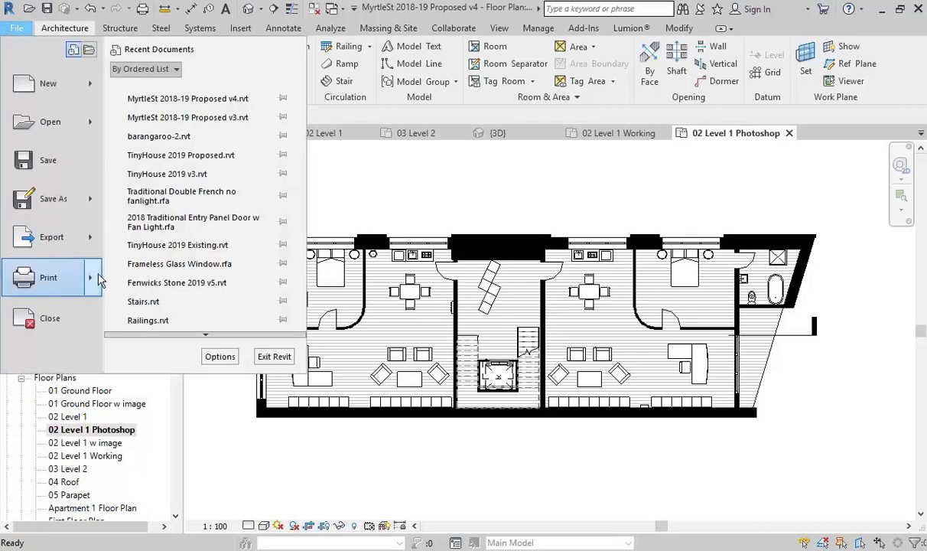
pyautogui.moveTo(98, 281)
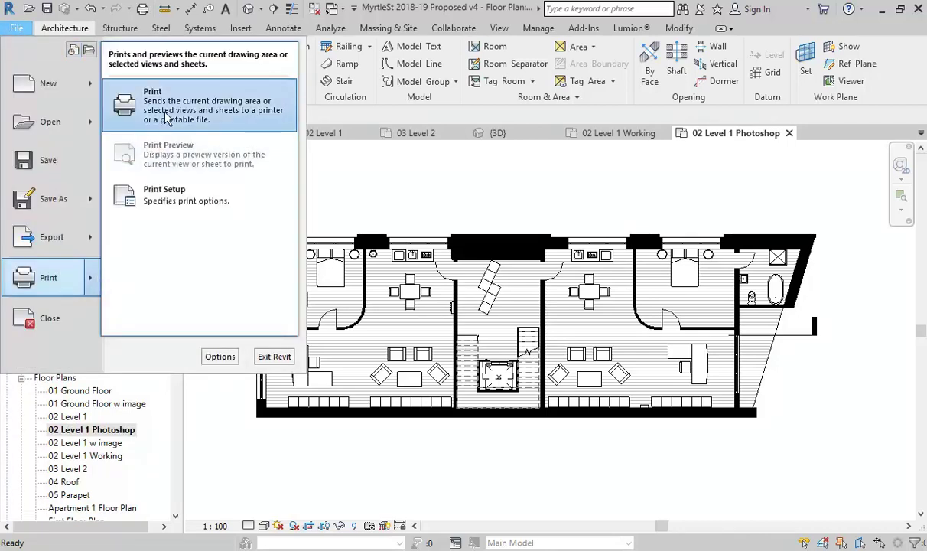
pyautogui.moveTo(81, 242)
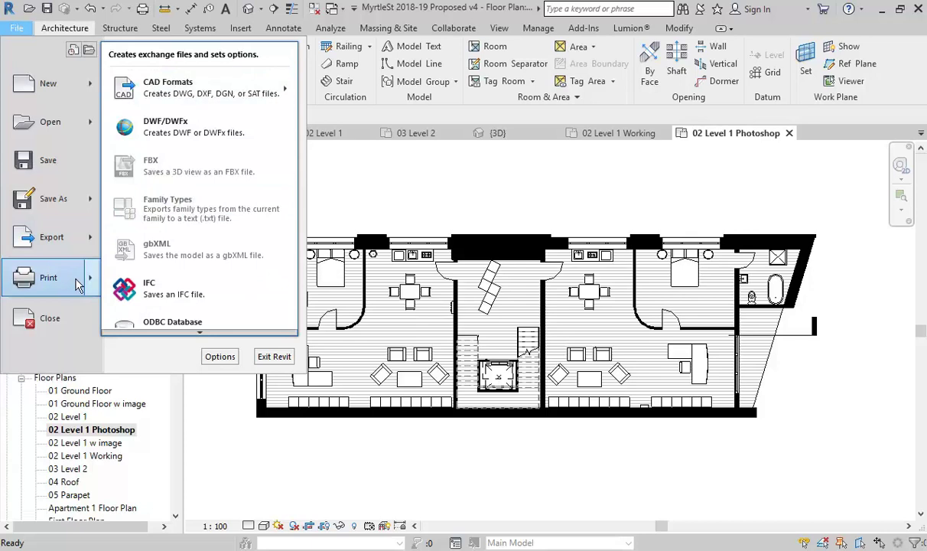
pyautogui.click(459, 193)
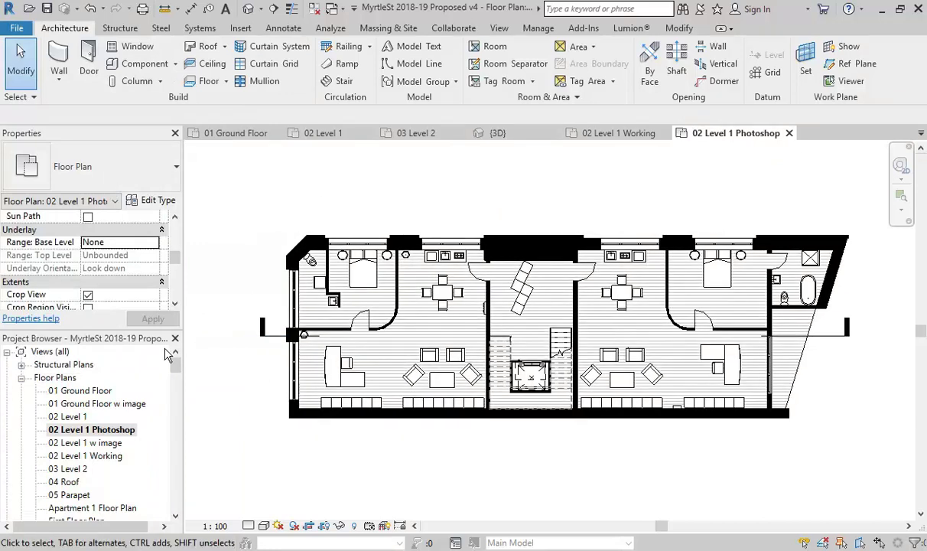
# - Start creating a new drawing sheet for the project
pyautogui.moveTo(175, 365); pyautogui.dragTo(175, 444)
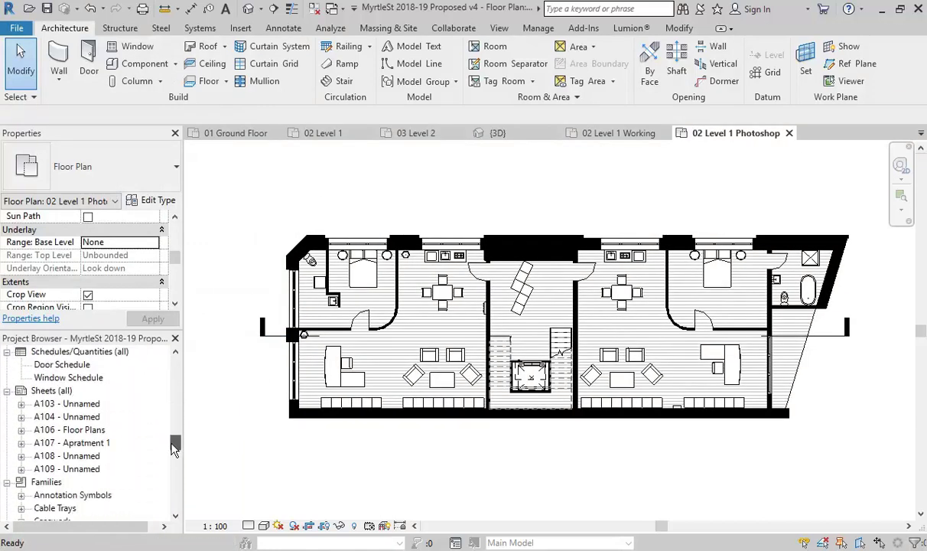
pyautogui.rightClick(52, 391)
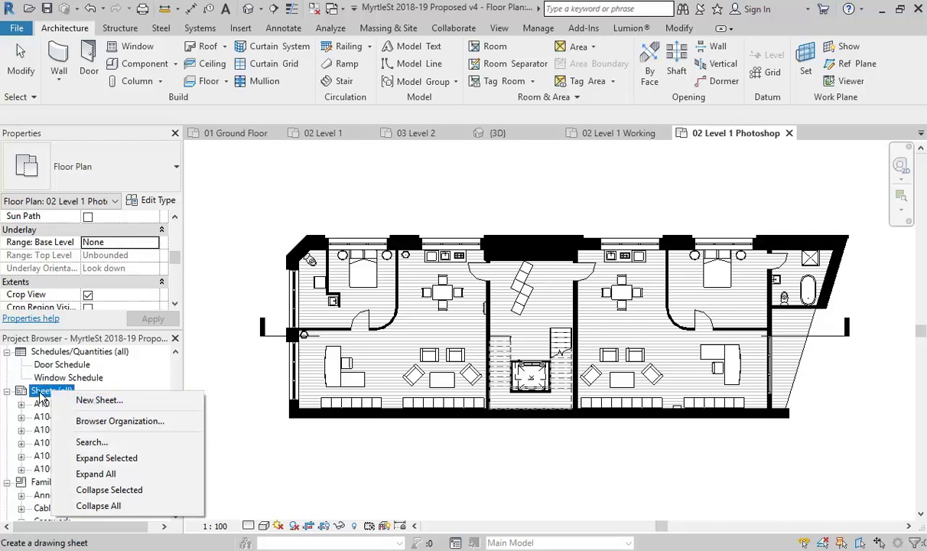
pyautogui.click(86, 407)
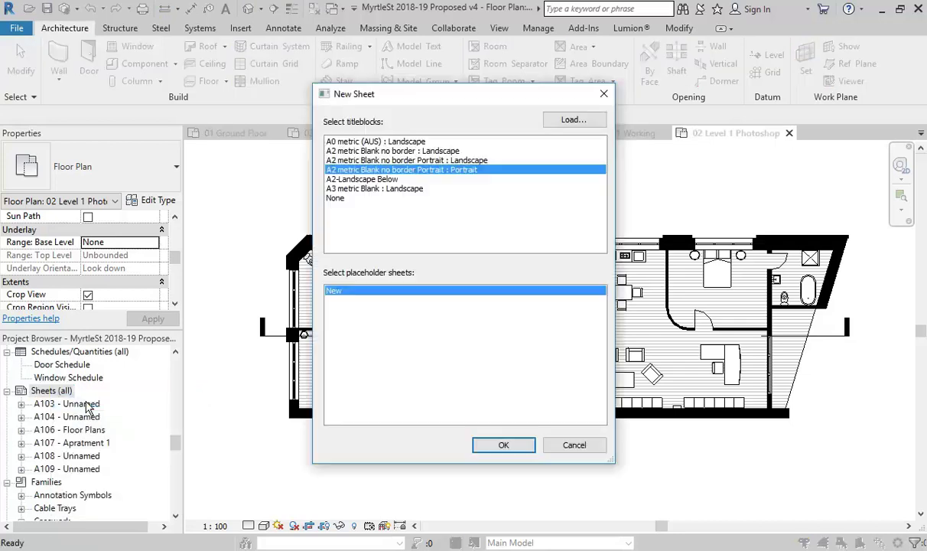
# - Browse for a title block to load in StudentResources (P:) > EDU_DC_InteriorDesign > Revit Library > Titleblocks
pyautogui.click(559, 122)
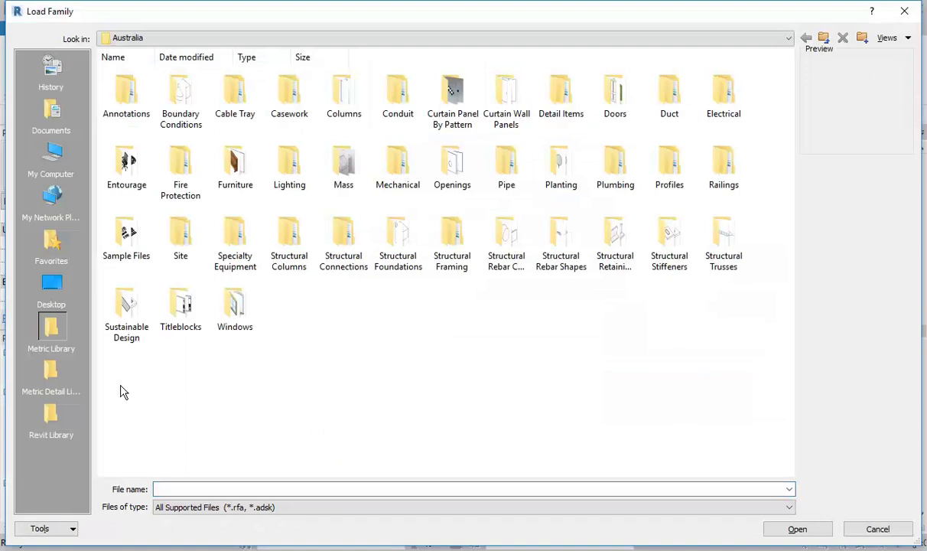
pyautogui.click(133, 37)
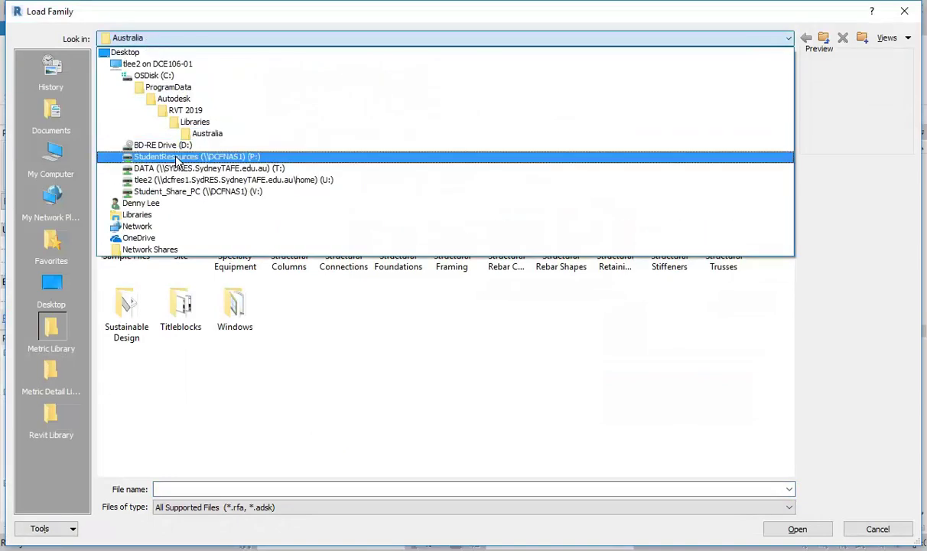
pyautogui.click(169, 156)
pyautogui.doubleClick(181, 94)
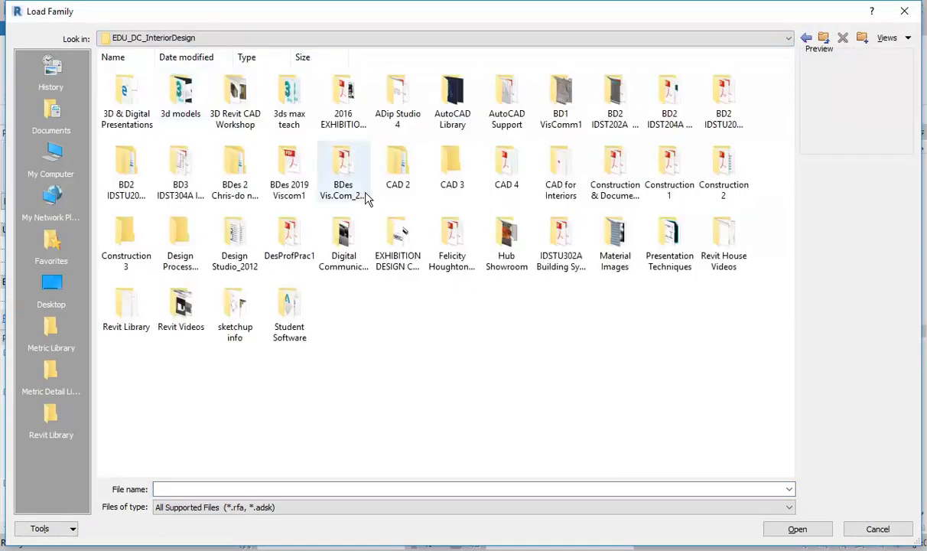
pyautogui.doubleClick(124, 306)
pyautogui.doubleClick(508, 300)
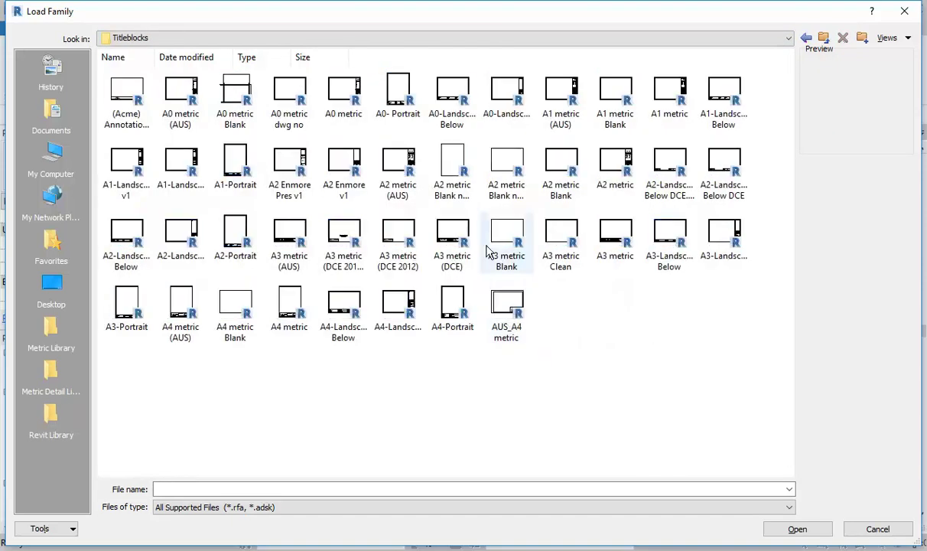
# - Compare the previews of the A3 metric Clean, A3 metric (DCE) and A3 metric Blank title blocks, and select A3 metric Blank
pyautogui.click(557, 239)
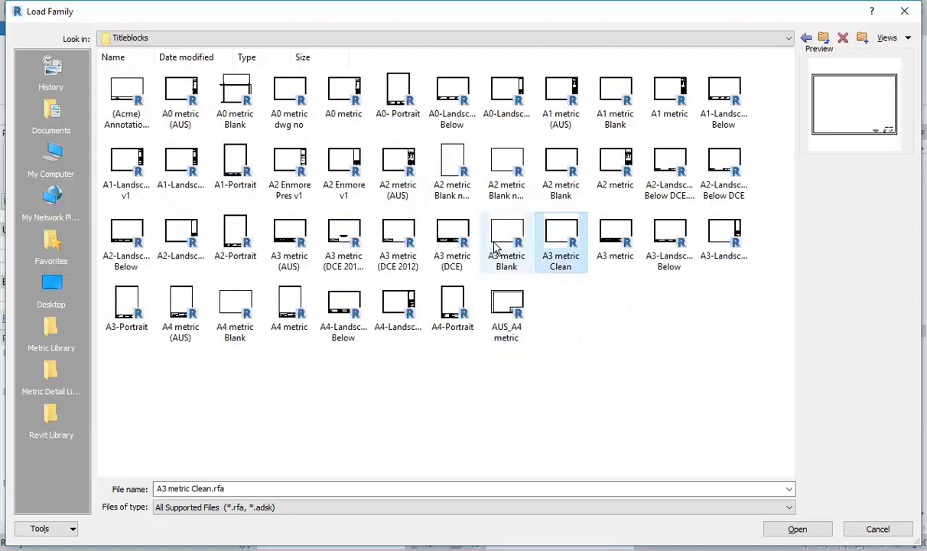
pyautogui.click(469, 236)
pyautogui.click(565, 239)
pyautogui.click(505, 238)
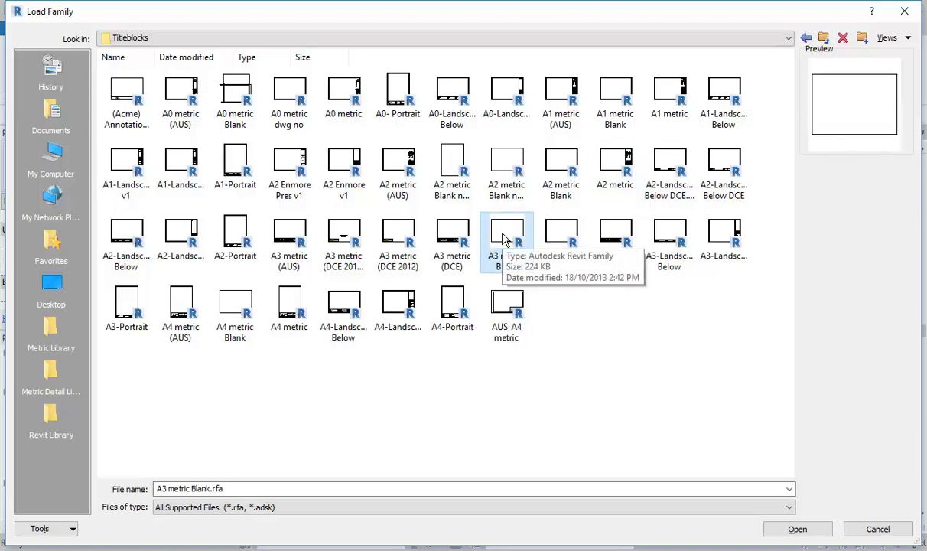
pyautogui.click(430, 219)
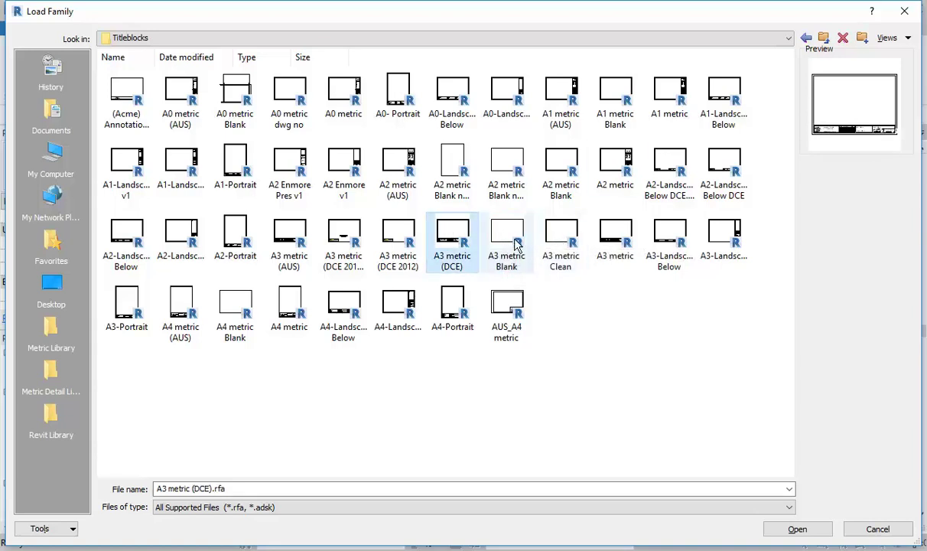
pyautogui.click(489, 228)
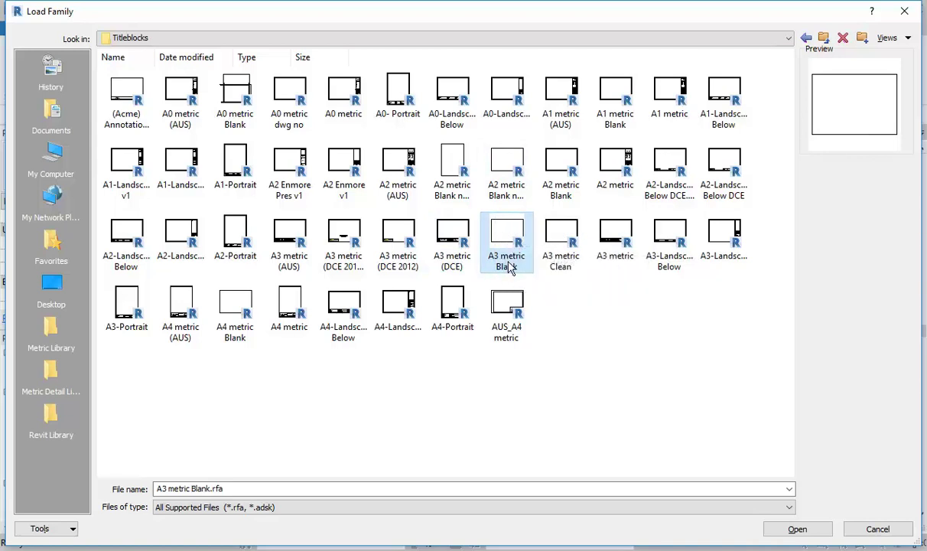
# - Load the A3 metric Blank title block and create the new sheet with its Landscape type
pyautogui.doubleClick(503, 234)
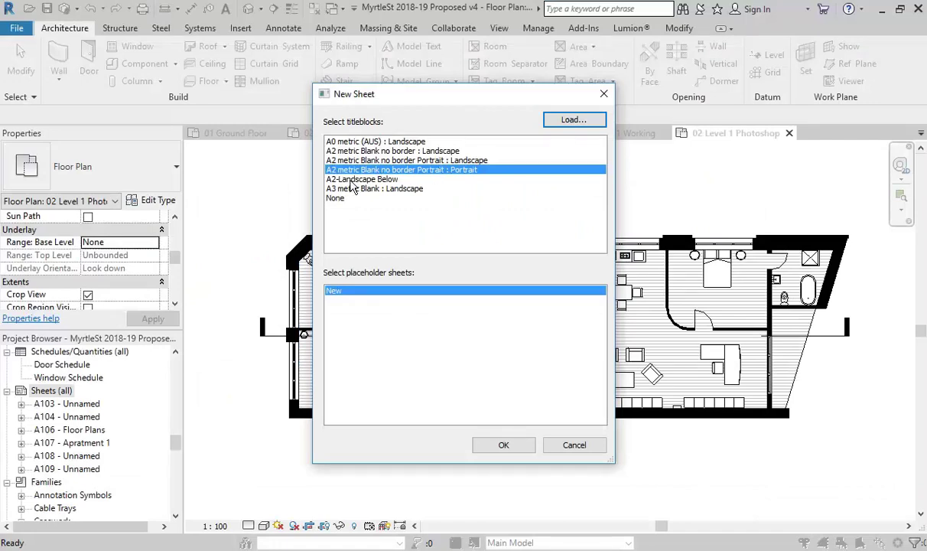
pyautogui.click(348, 181)
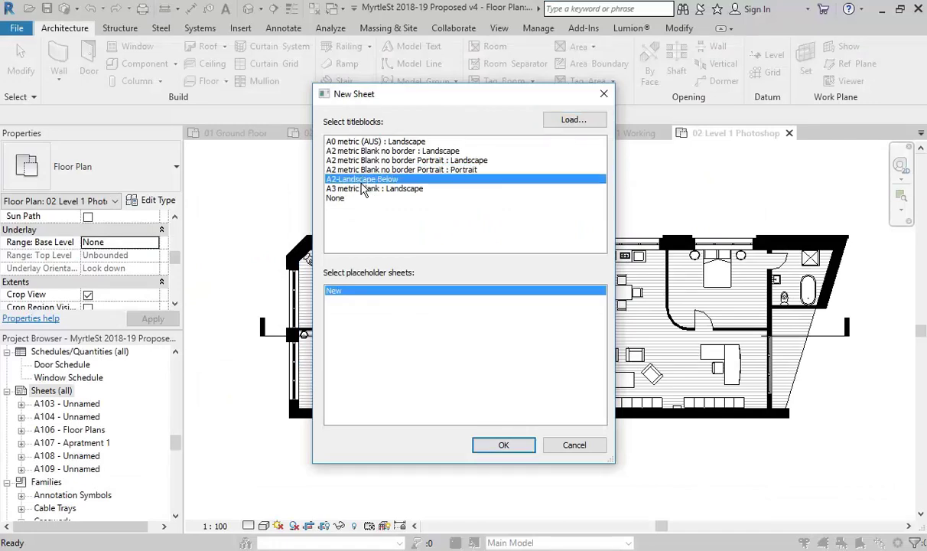
pyautogui.click(328, 189)
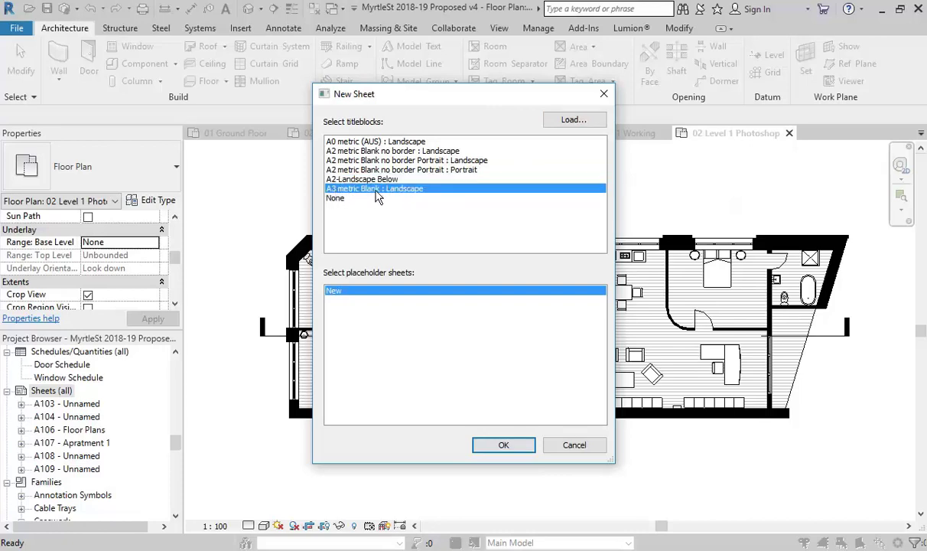
pyautogui.click(505, 444)
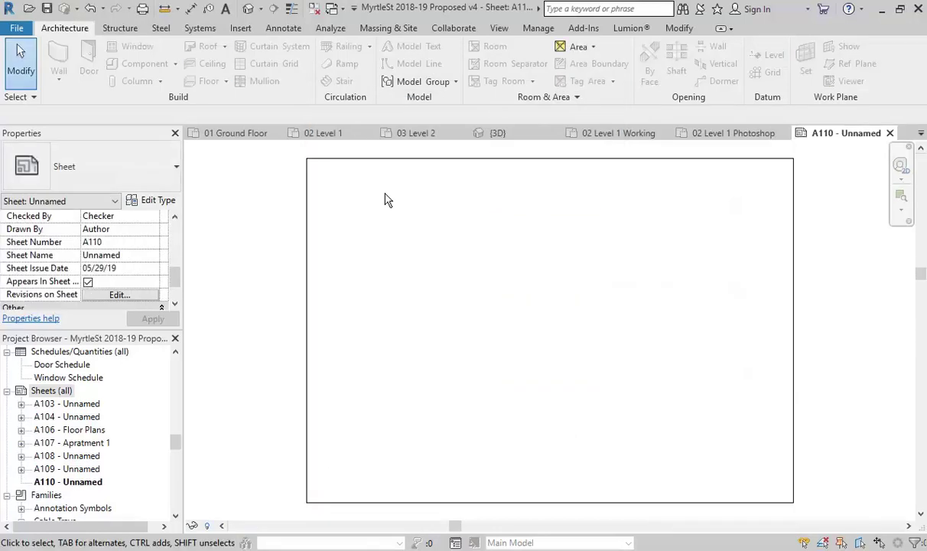
# - Place the 02 Level 1 Photoshop floor plan in the middle of the new A3 sheet
pyautogui.moveTo(176, 440); pyautogui.dragTo(167, 356)
pyautogui.click(167, 355)
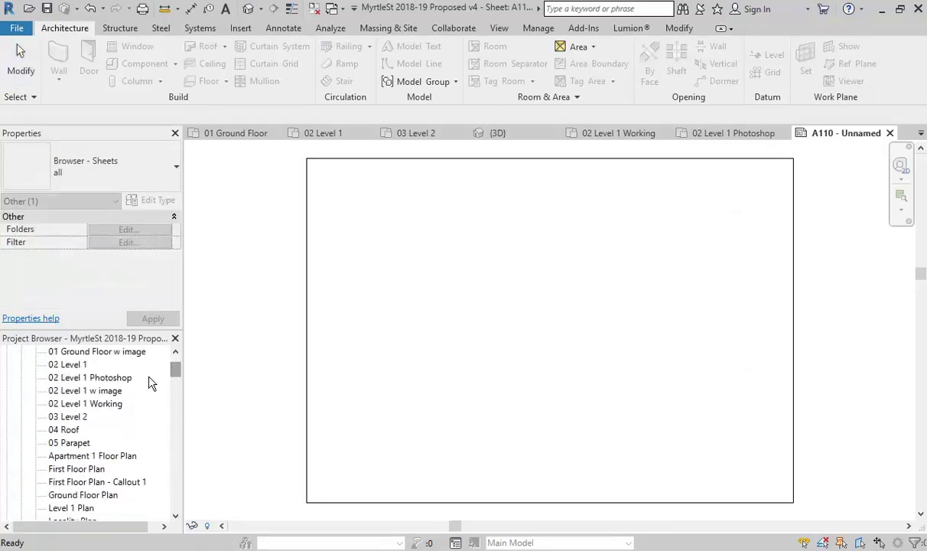
pyautogui.click(72, 378)
pyautogui.moveTo(66, 382); pyautogui.dragTo(487, 331)
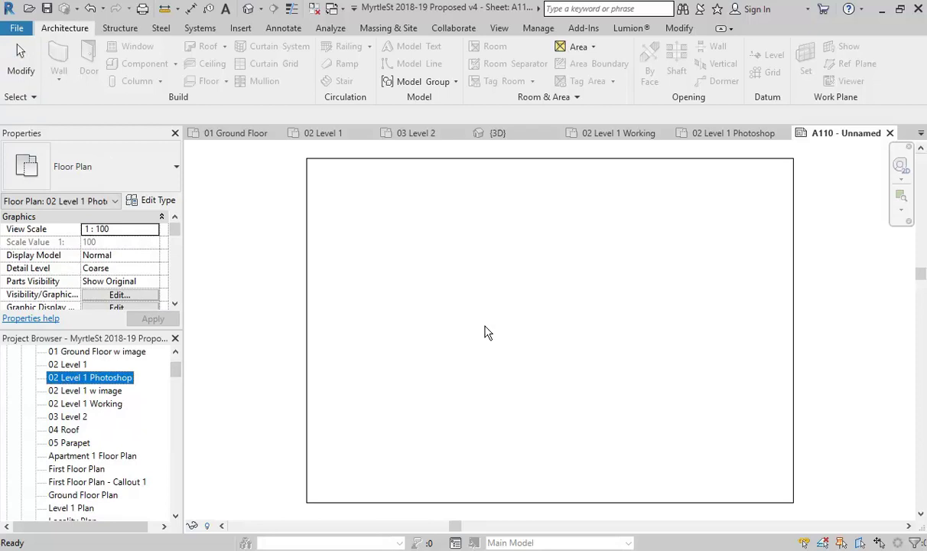
pyautogui.click(551, 325)
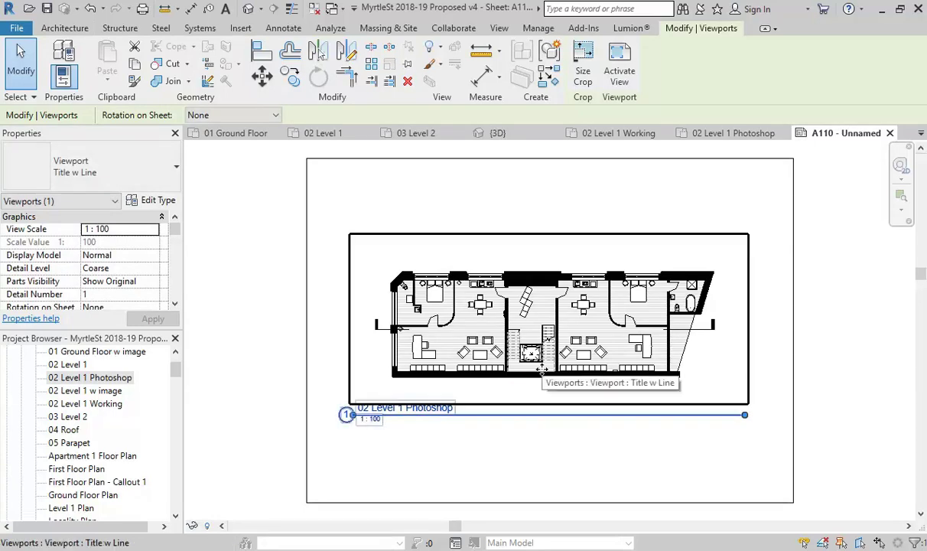
pyautogui.click(540, 452)
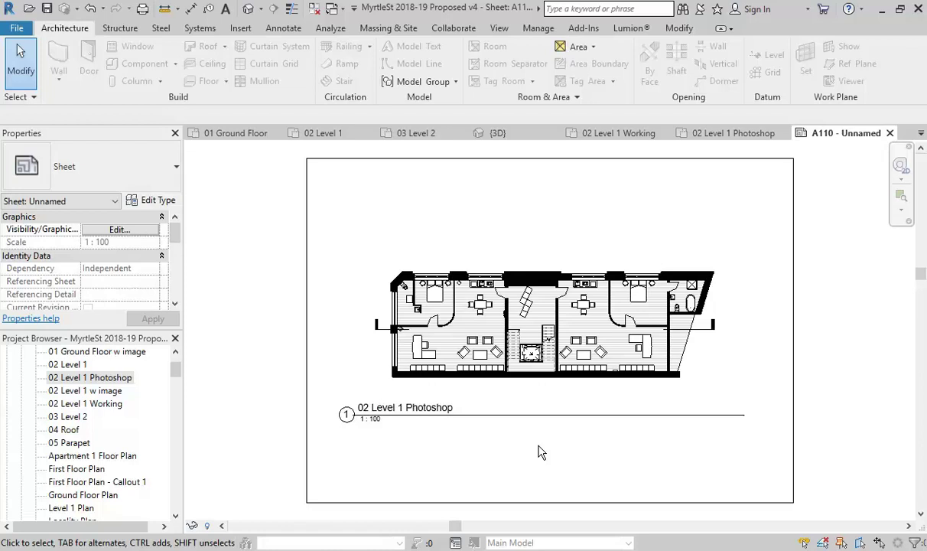
# - Change the floor plan's viewport type to No Title and move the viewport down to the lower part of the sheet
pyautogui.click(307, 406)
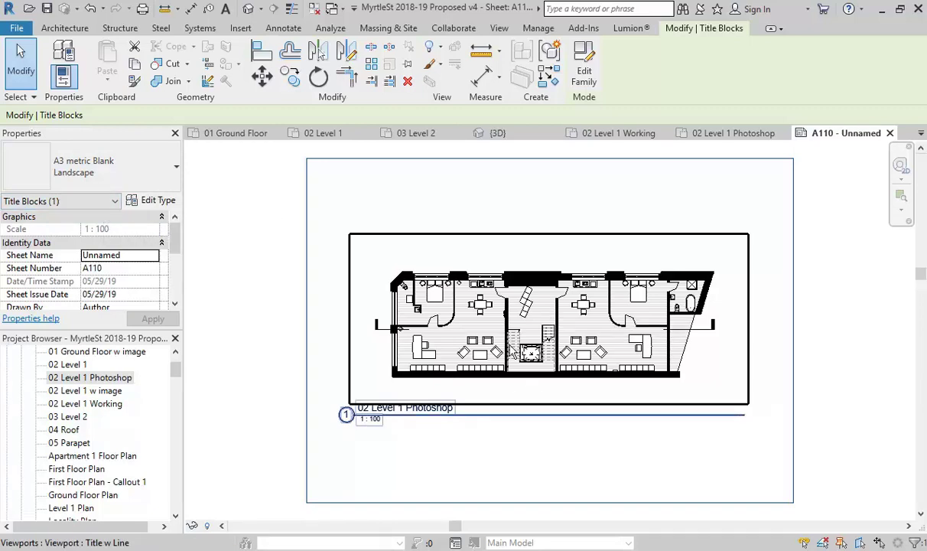
pyautogui.click(535, 335)
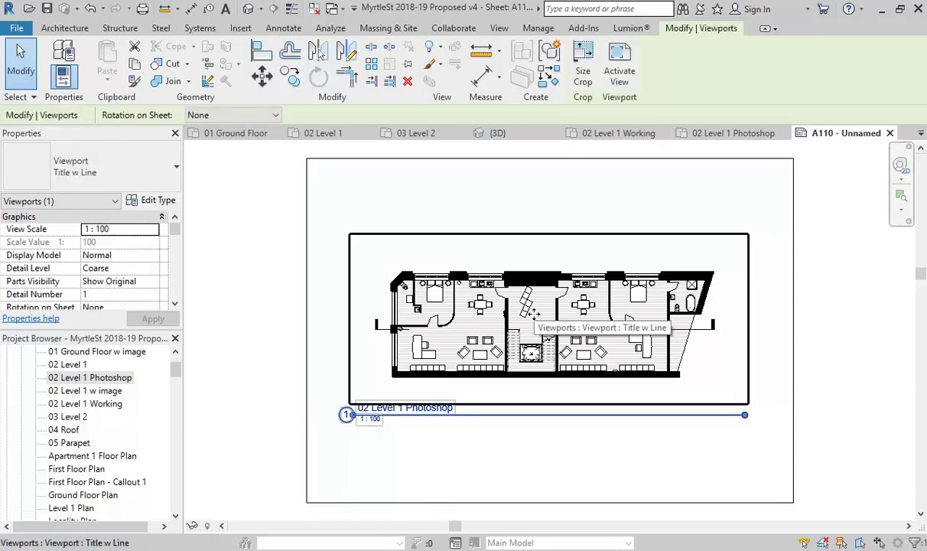
pyautogui.click(489, 466)
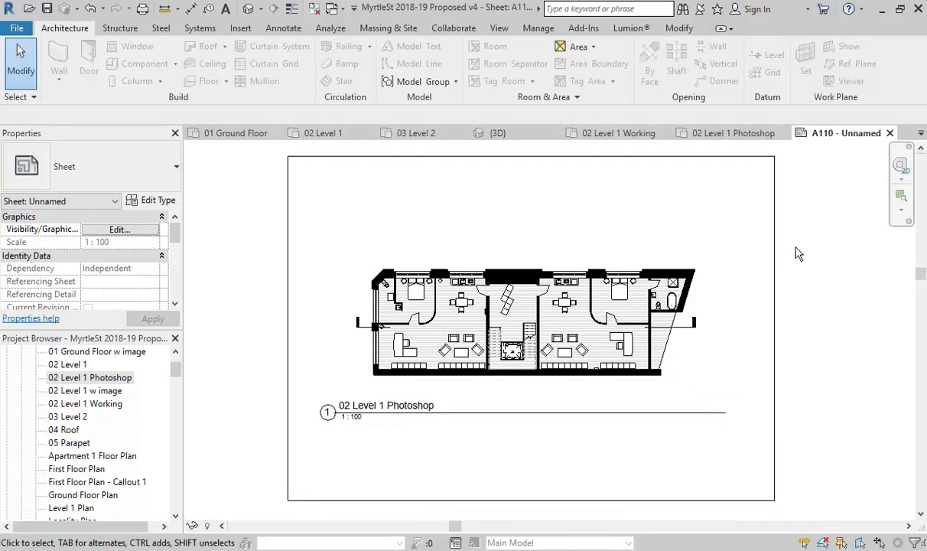
pyautogui.click(520, 329)
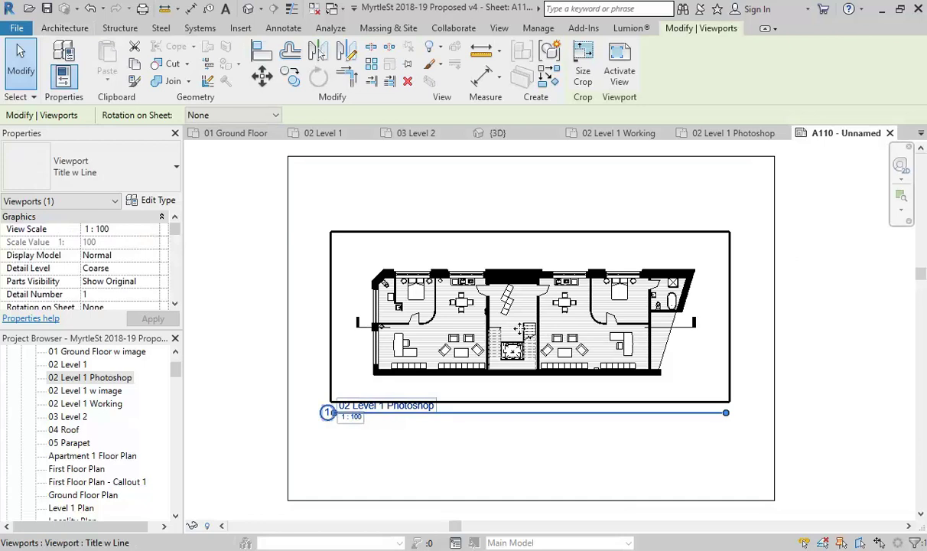
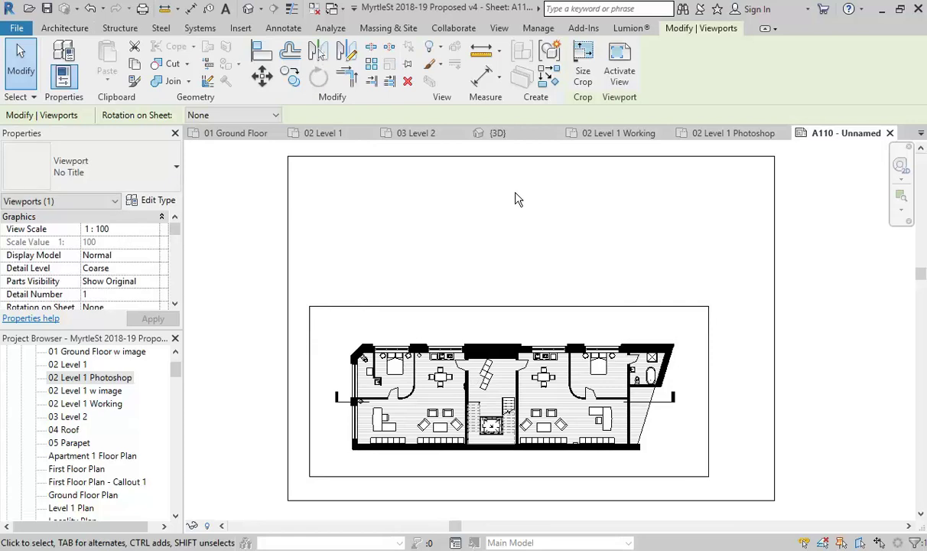
pyautogui.click(536, 244)
pyautogui.click(775, 273)
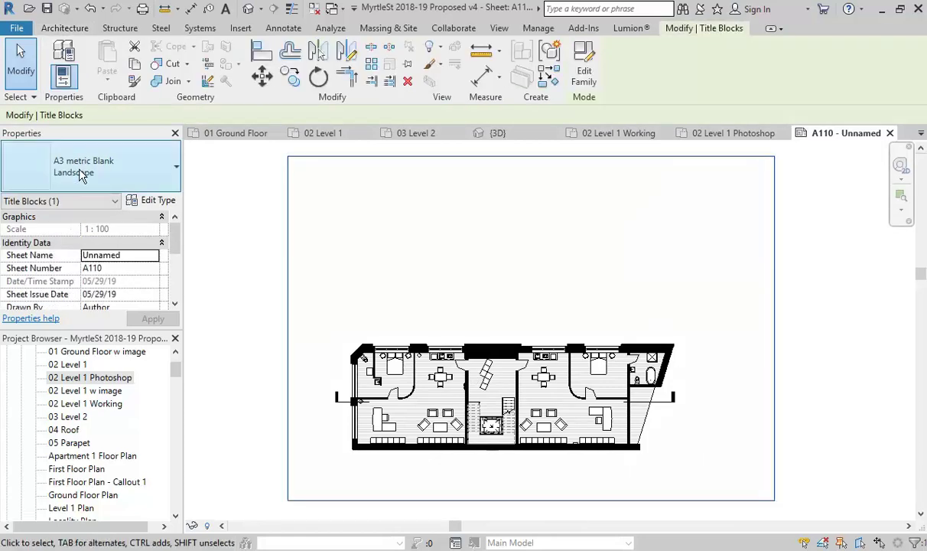
pyautogui.click(150, 200)
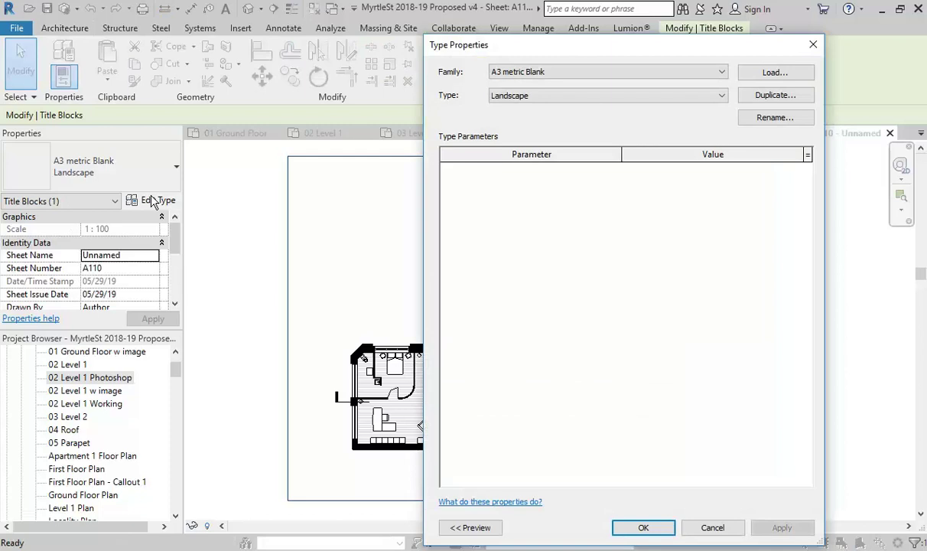
pyautogui.click(769, 74)
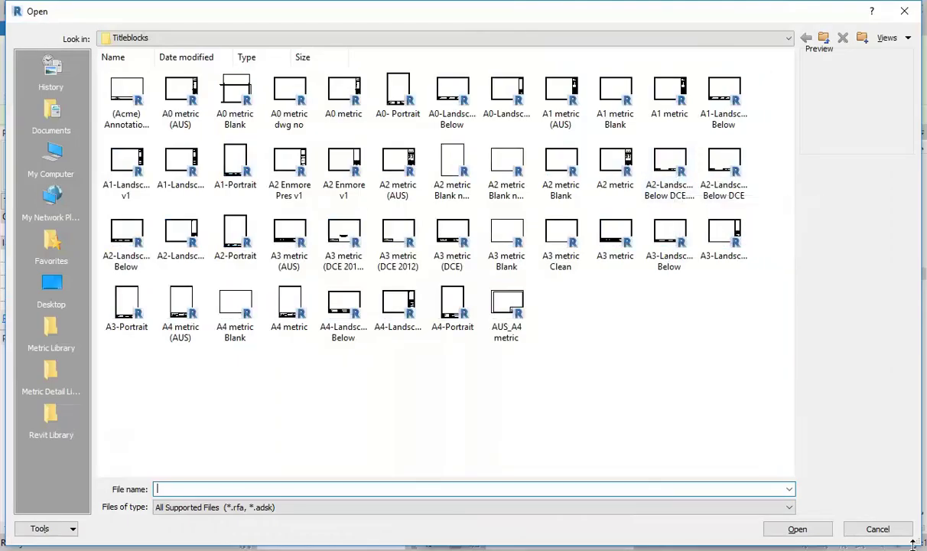
pyautogui.click(869, 527)
pyautogui.click(712, 526)
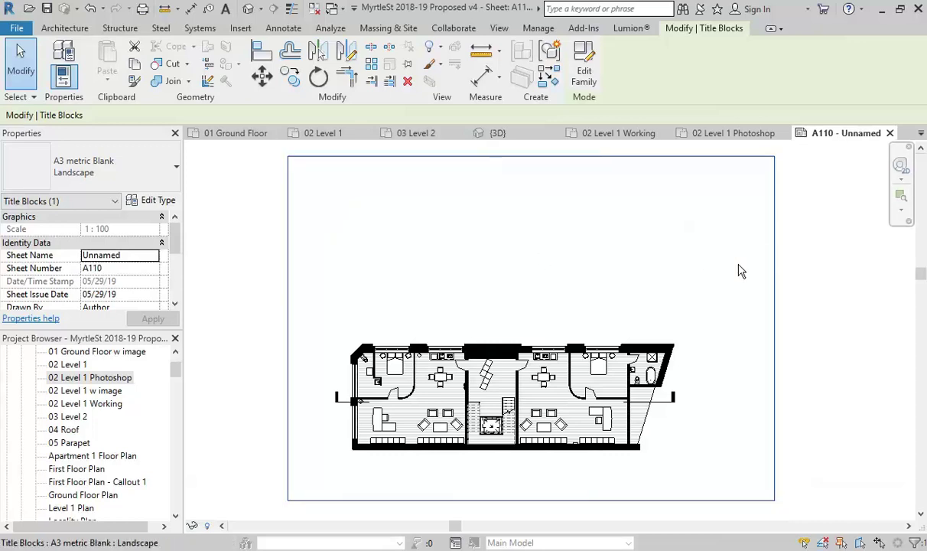
# - Load the A4 metric Blank title block and apply its Portrait type to the sheet in place of the A3 one
pyautogui.click(162, 200)
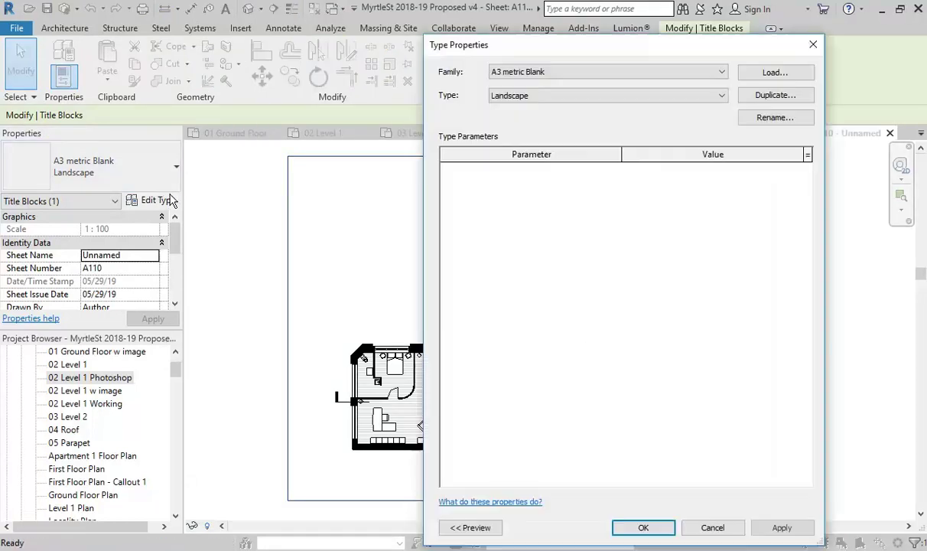
pyautogui.click(756, 71)
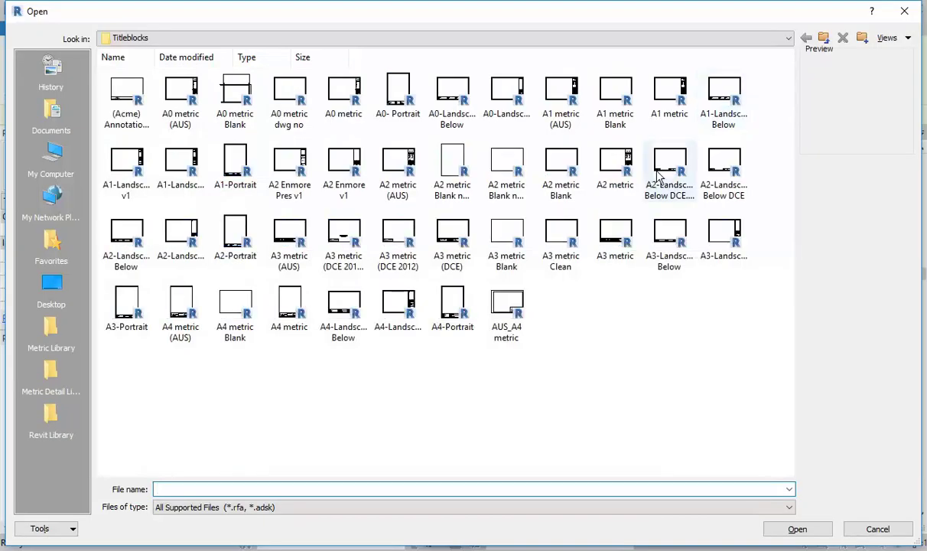
pyautogui.click(234, 310)
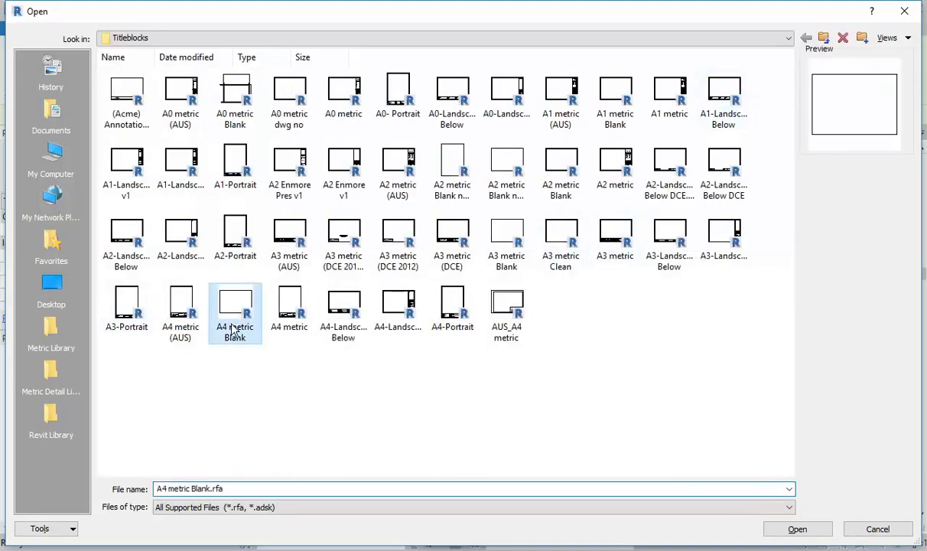
pyautogui.doubleClick(223, 291)
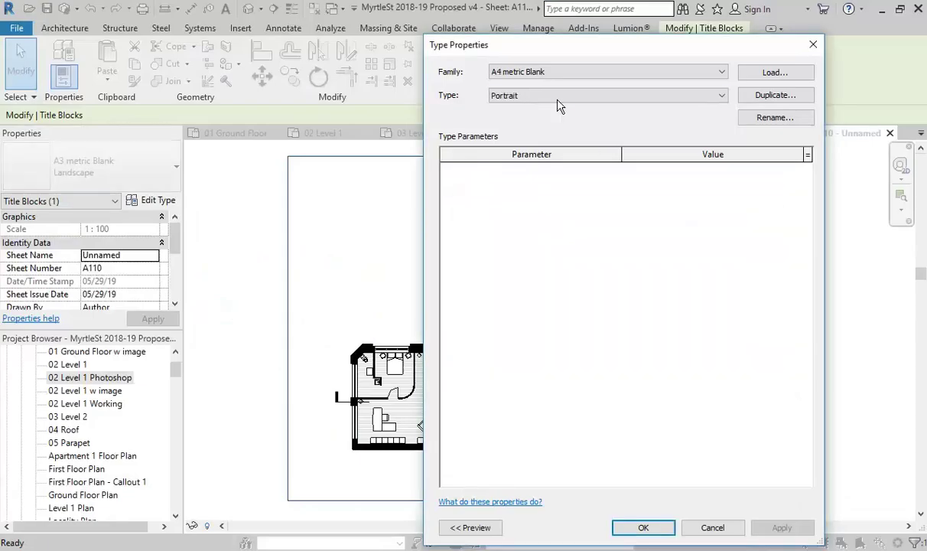
pyautogui.click(554, 98)
pyautogui.click(549, 109)
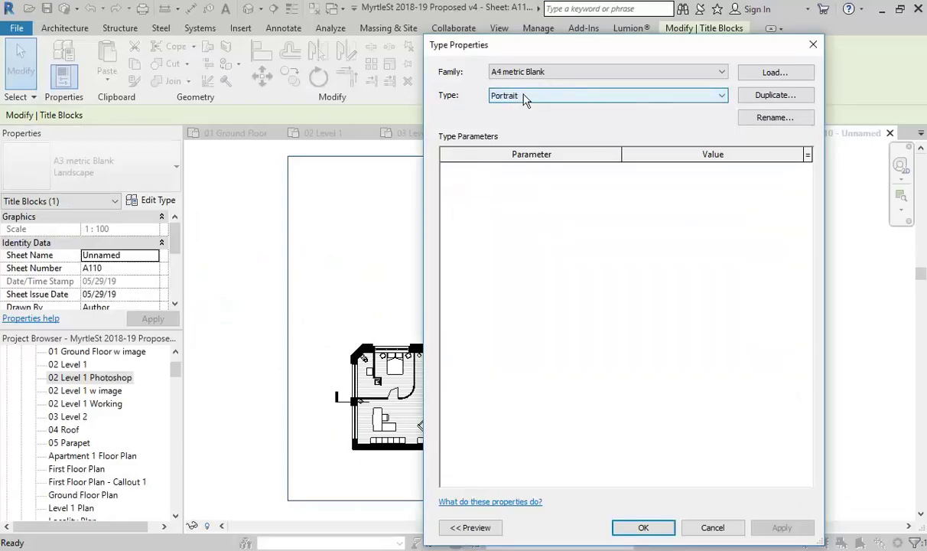
pyautogui.click(643, 528)
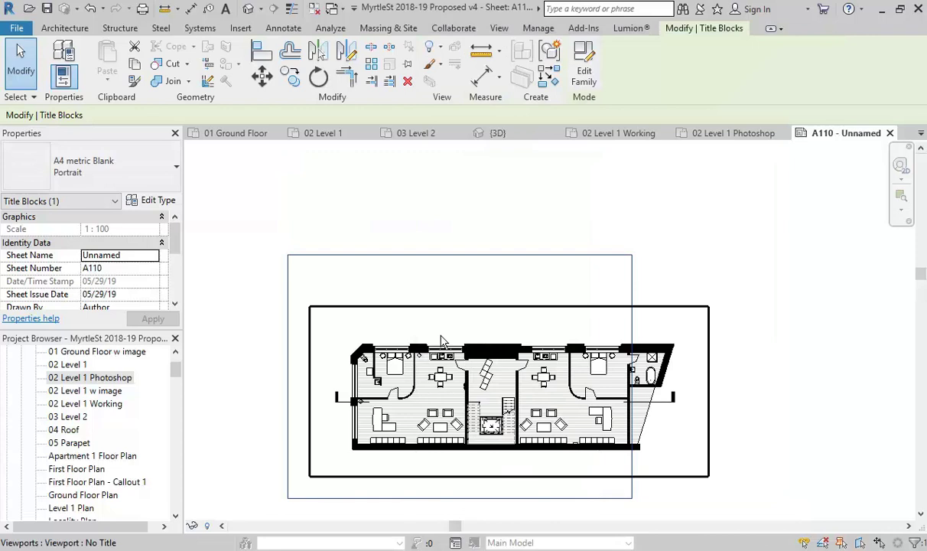
# - Move the floor plan viewport sideways and slightly up so the plan fits inside the A4 sheet outline
pyautogui.moveTo(430, 375); pyautogui.dragTo(436, 450)
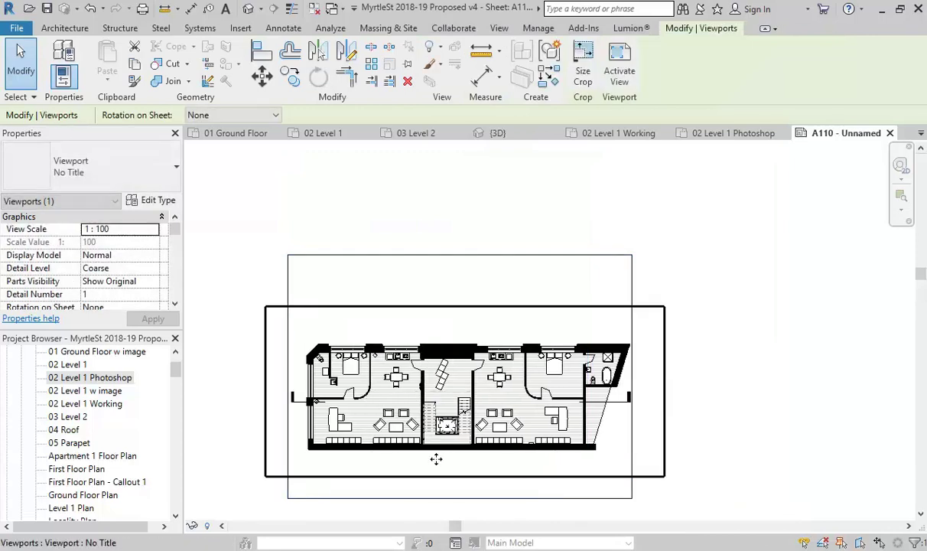
pyautogui.press('Up')
pyautogui.press('Up')
pyautogui.press('Up')
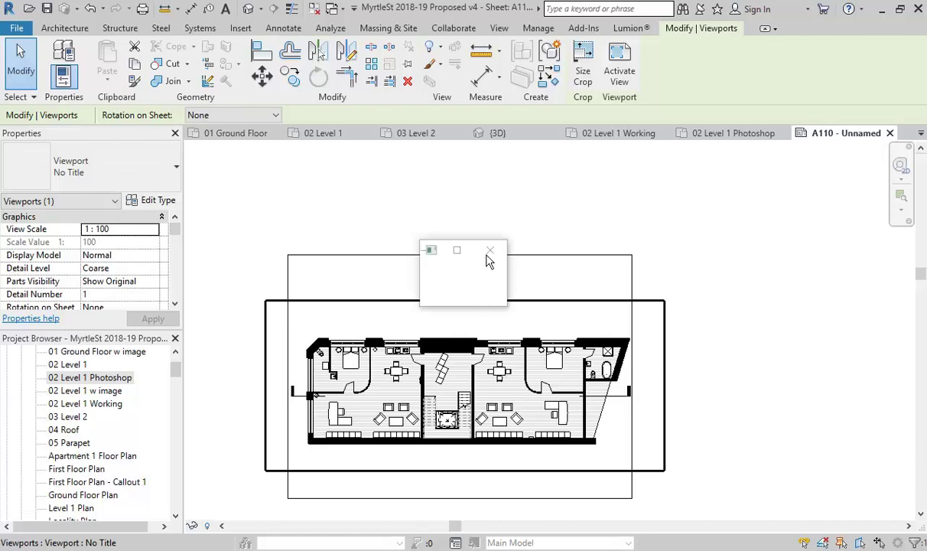
pyautogui.click(327, 228)
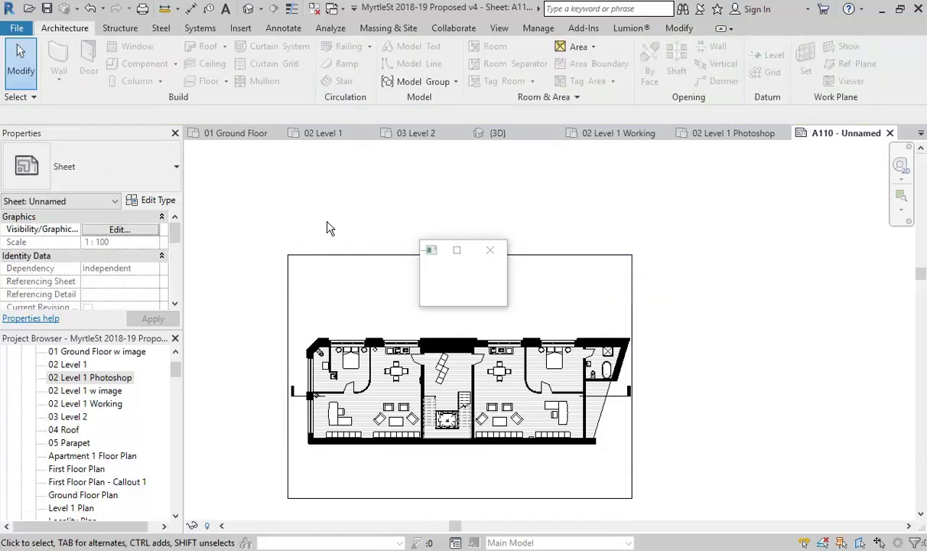
pyautogui.scroll(3, 336, 195)
pyautogui.scroll(-3, 352, 218)
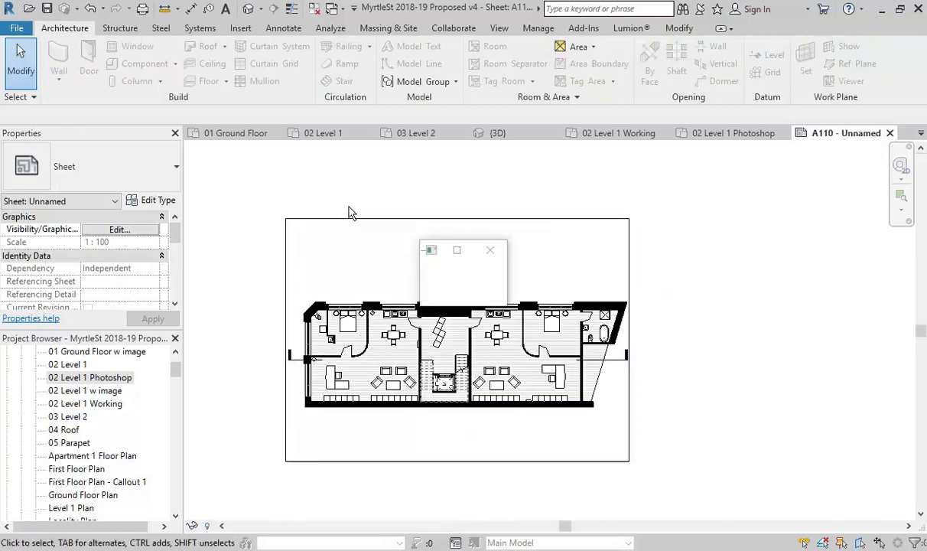
# - Switch the sheet's title block back to A3 metric Blank Landscape
pyautogui.click(365, 220)
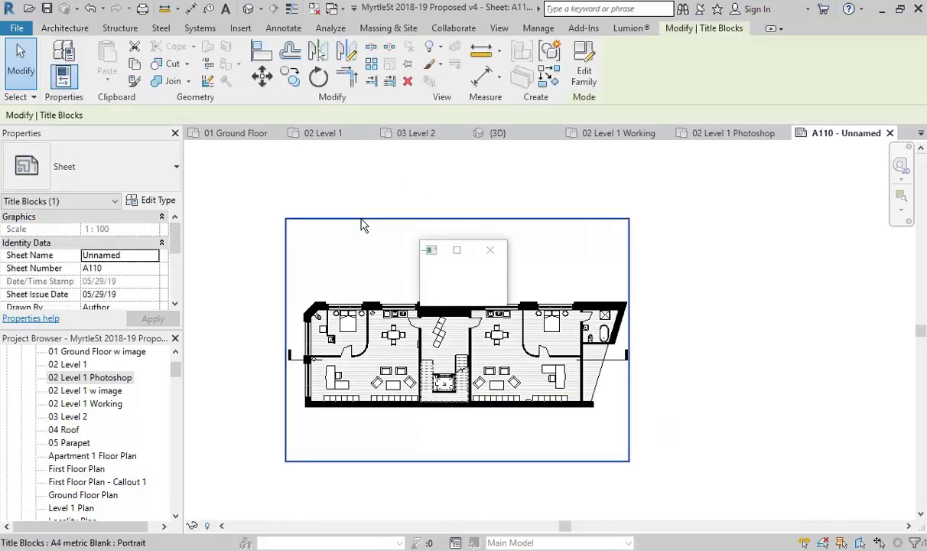
pyautogui.click(89, 178)
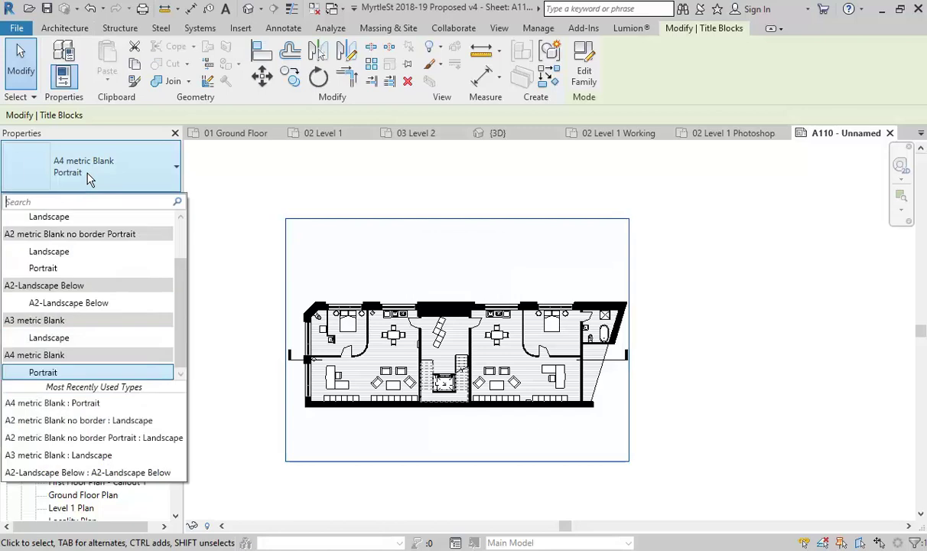
pyautogui.click(51, 341)
# - Move the floor plan viewport to the middle of the A3 sheet
pyautogui.moveTo(404, 410); pyautogui.dragTo(487, 354)
pyautogui.scroll(-2, 487, 355)
pyautogui.scroll(2, 405, 420)
pyautogui.click(413, 397)
pyautogui.scroll(2, 414, 397)
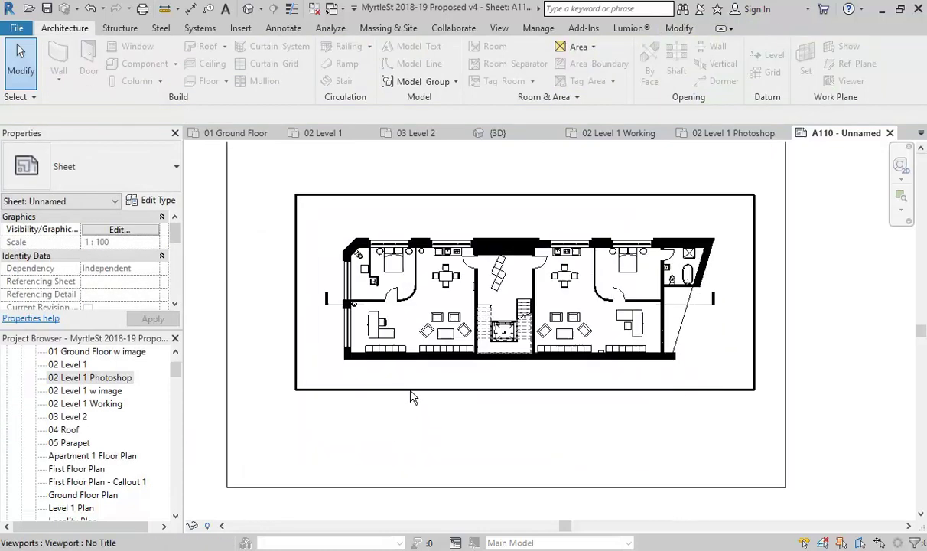
pyautogui.click(401, 363)
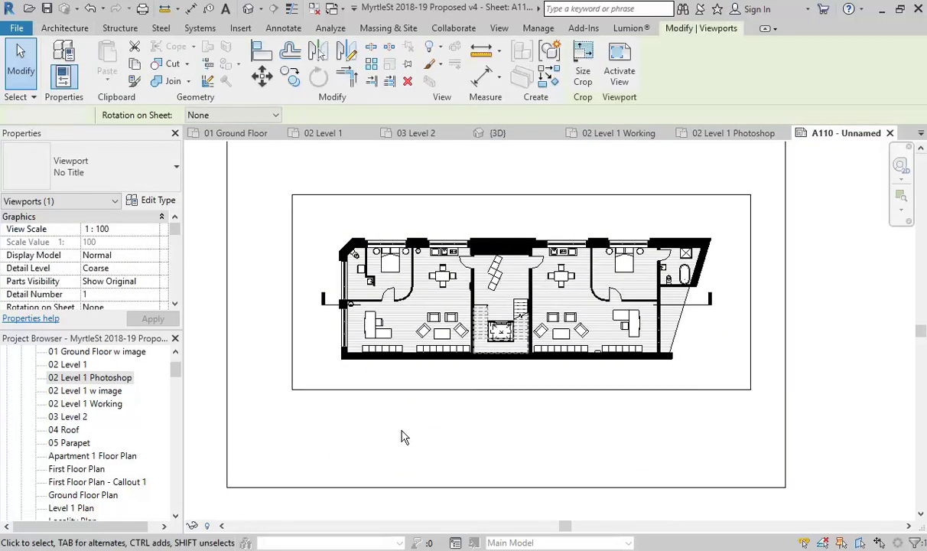
pyautogui.click(410, 447)
# - Shift the floor plan viewport slightly to refine its centring on the sheet and save the project
pyautogui.scroll(-2, 398, 440)
pyautogui.click(397, 300)
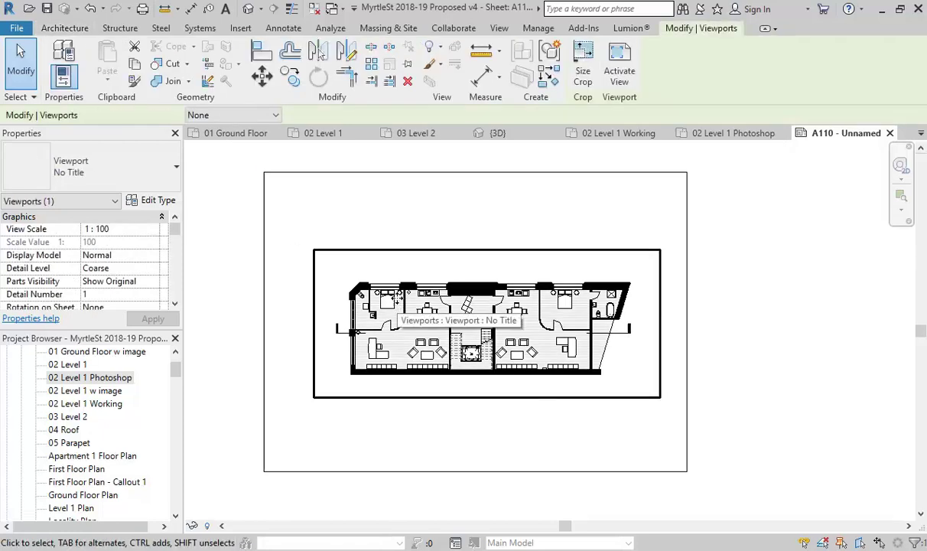
pyautogui.moveTo(397, 300); pyautogui.dragTo(394, 298)
pyautogui.click(425, 453)
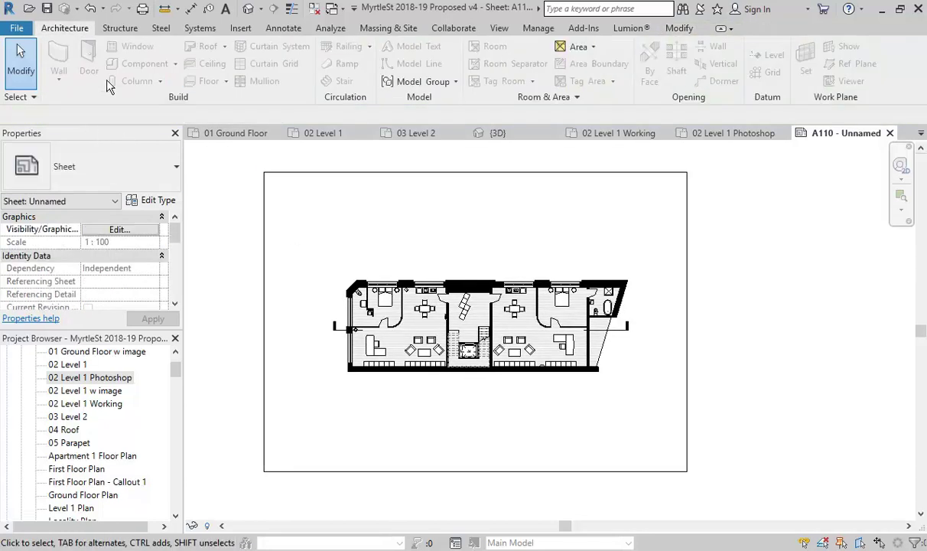
pyautogui.click(45, 8)
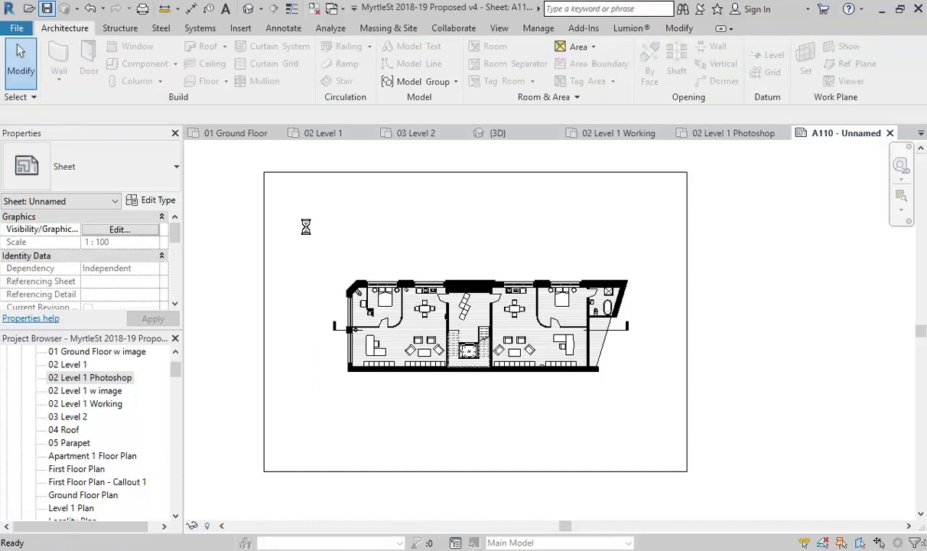
pyautogui.scroll(2, 344, 244)
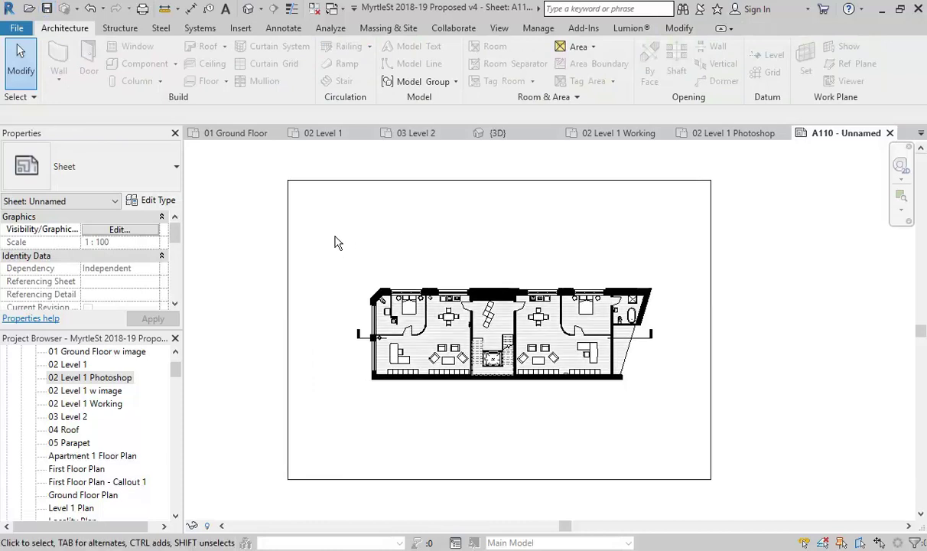
# - Start printing the current sheet and choose Adobe PDF as the printer
pyautogui.click(14, 29)
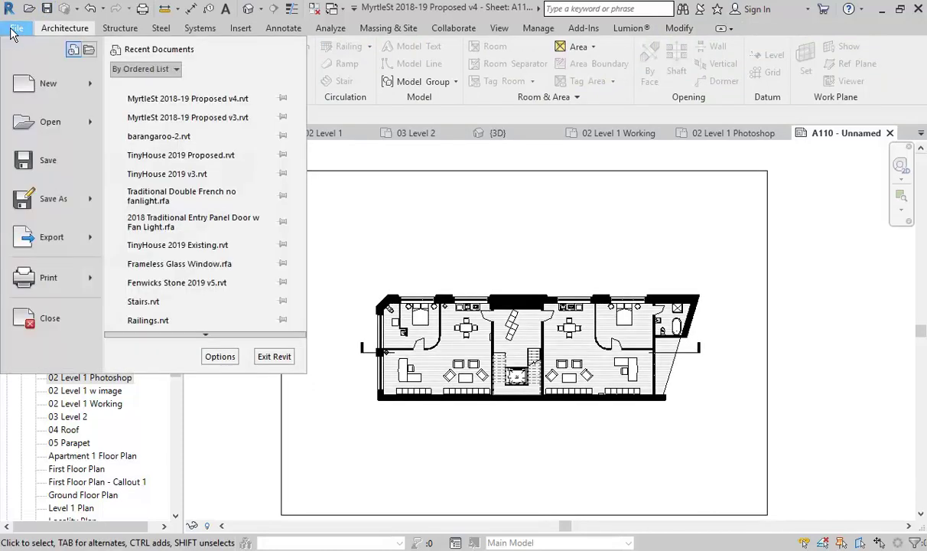
pyautogui.moveTo(88, 273)
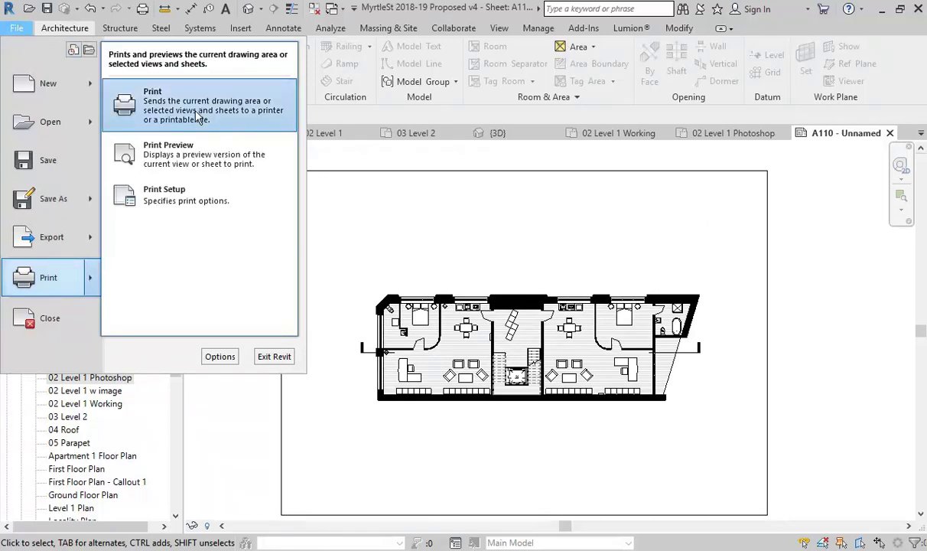
pyautogui.click(38, 277)
pyautogui.click(468, 135)
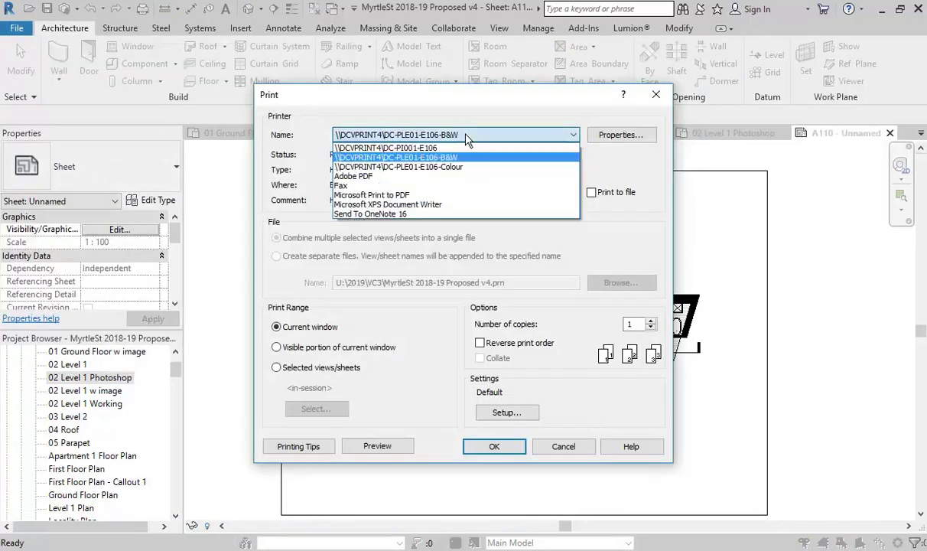
pyautogui.click(371, 177)
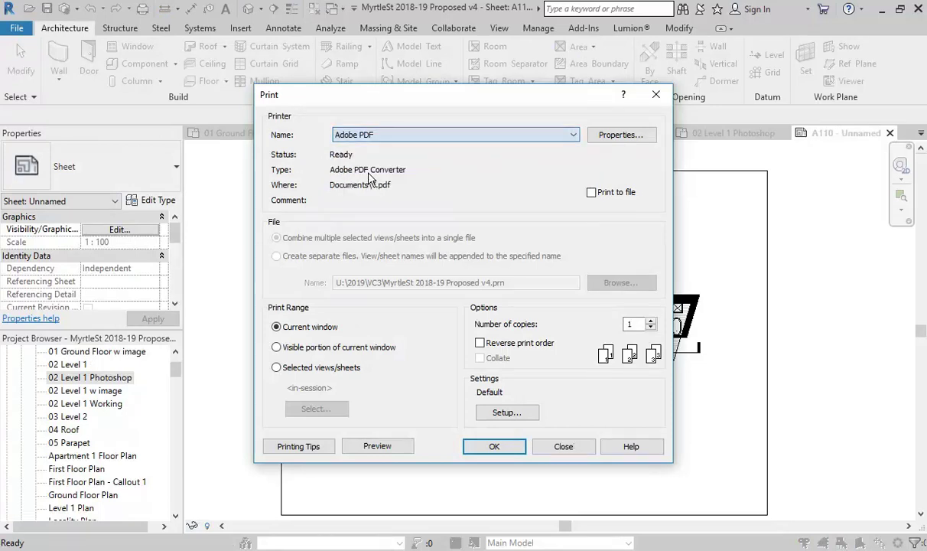
# - Switch the printer to Microsoft Print to PDF
pyautogui.click(373, 133)
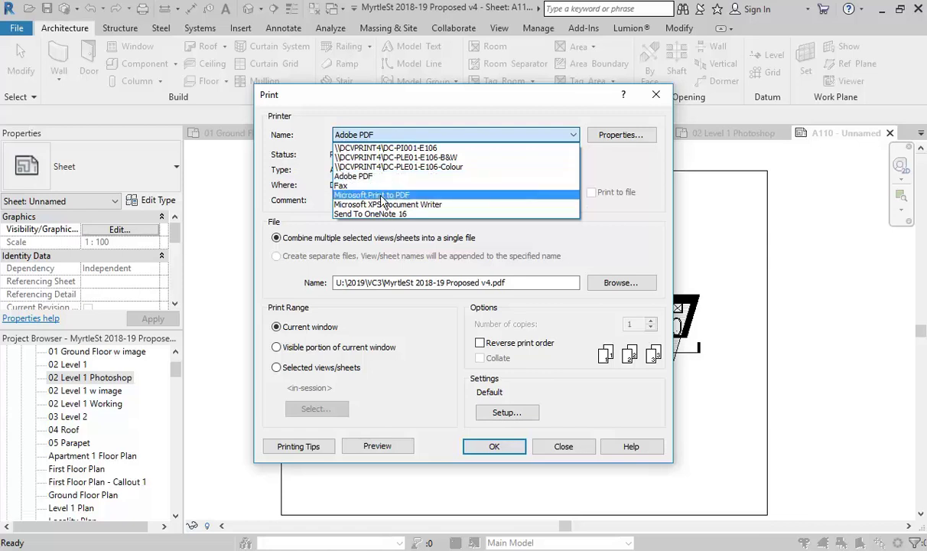
pyautogui.click(383, 197)
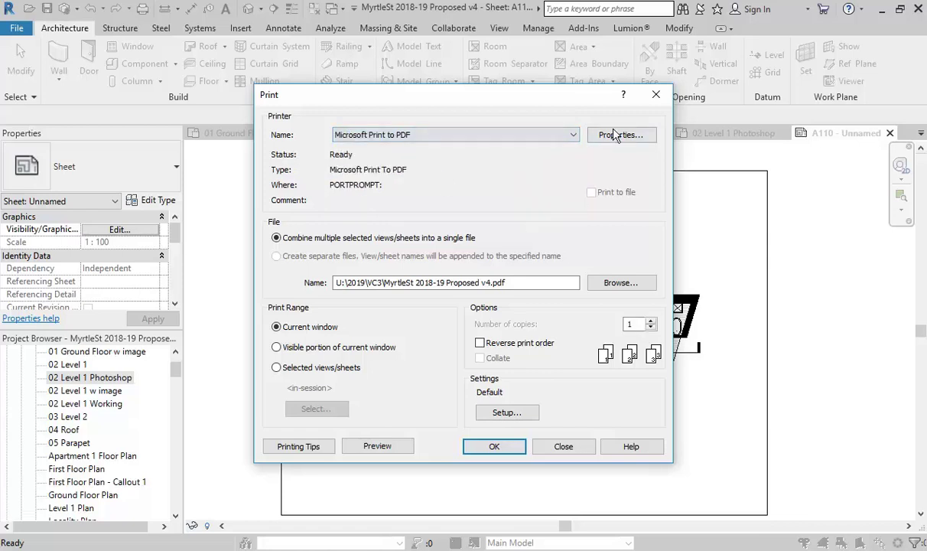
pyautogui.click(490, 136)
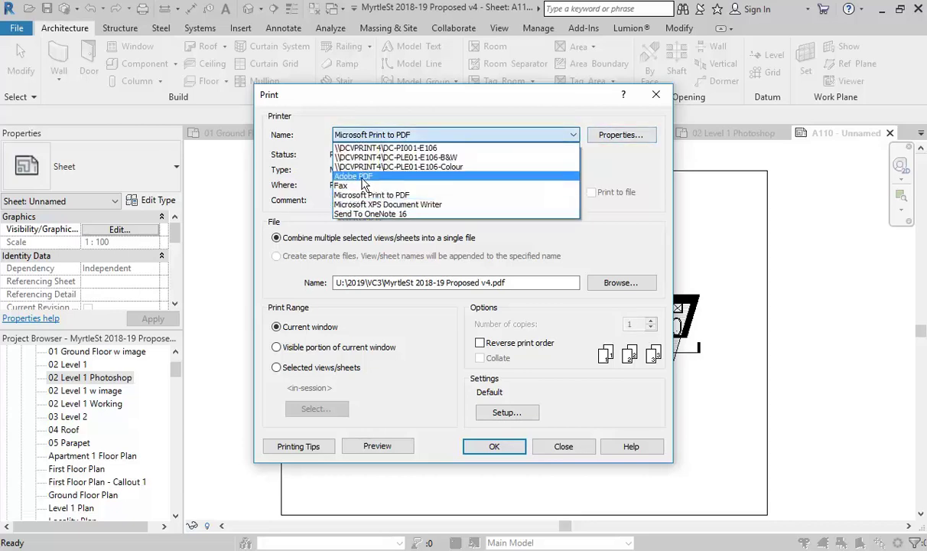
pyautogui.click(368, 197)
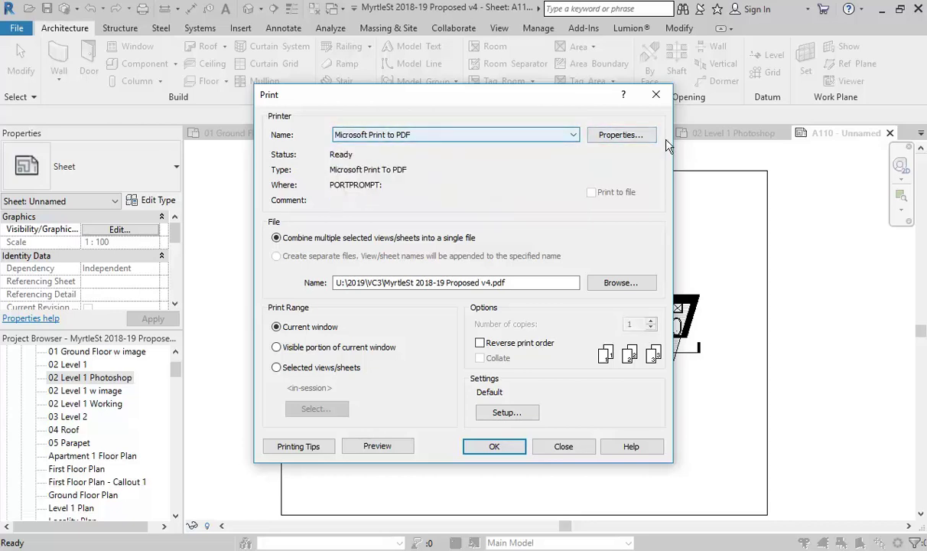
# - Check the paper sizes offered in Microsoft Print to PDF's advanced options, cancel out, and set the printer back to Adobe PDF
pyautogui.click(618, 141)
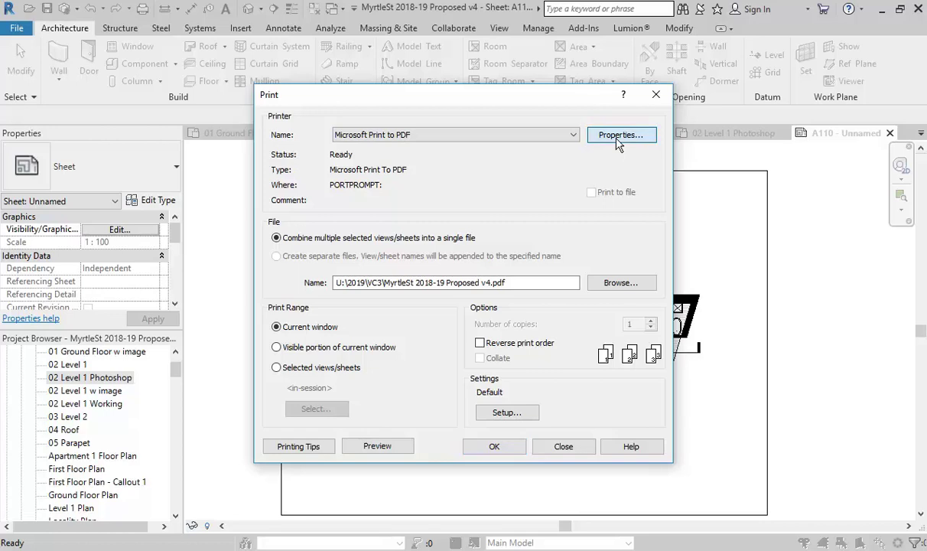
pyautogui.click(597, 397)
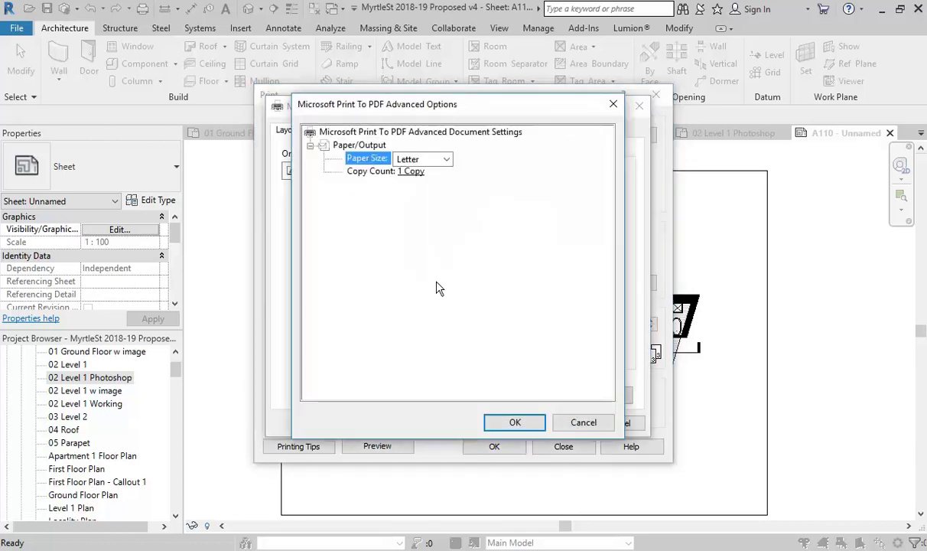
pyautogui.click(428, 161)
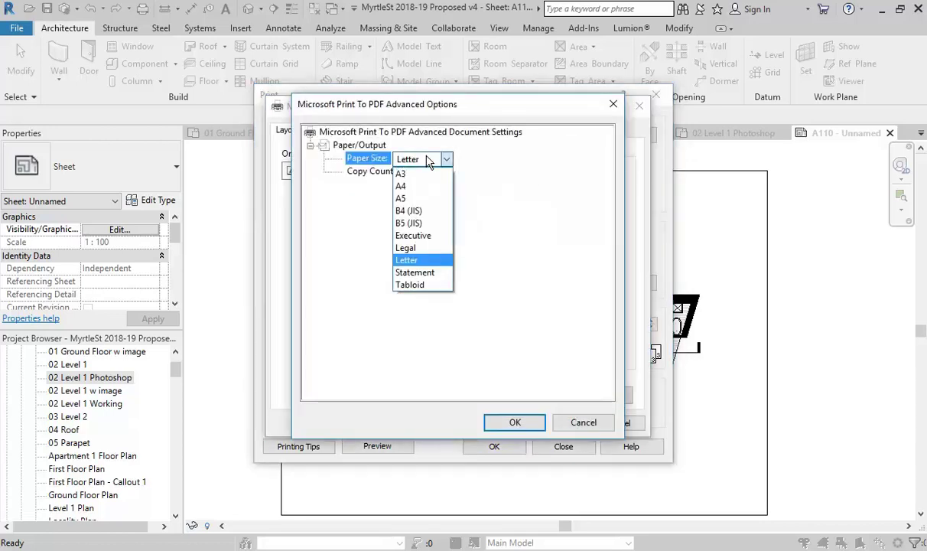
pyautogui.click(428, 161)
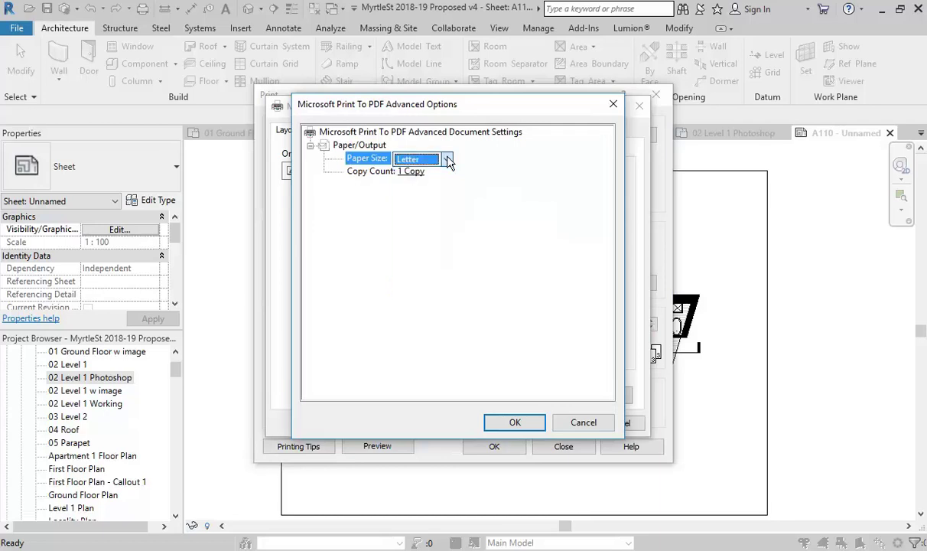
pyautogui.click(581, 426)
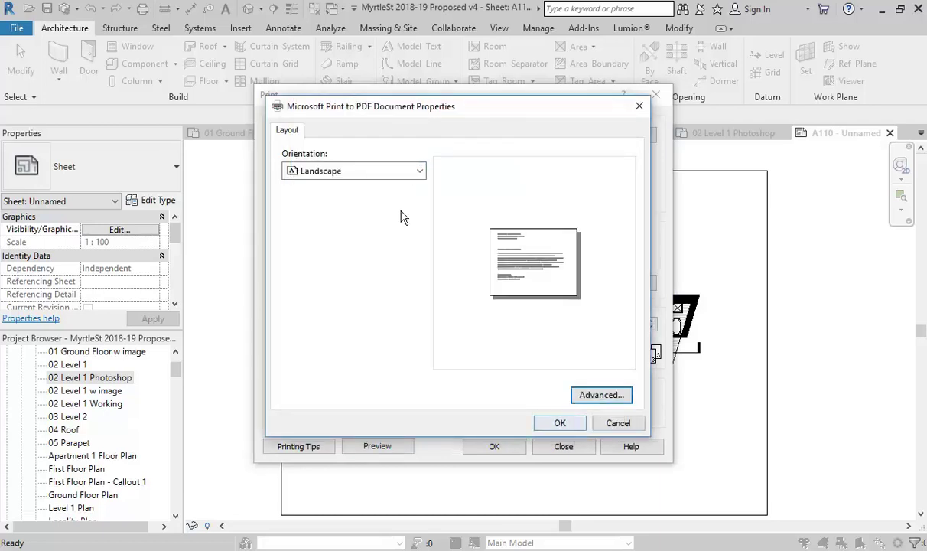
pyautogui.click(618, 425)
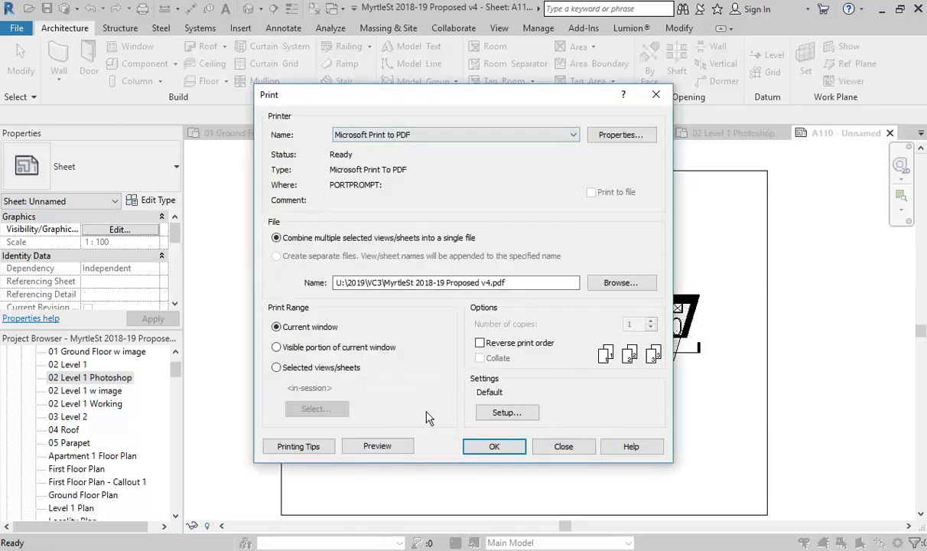
pyautogui.click(388, 134)
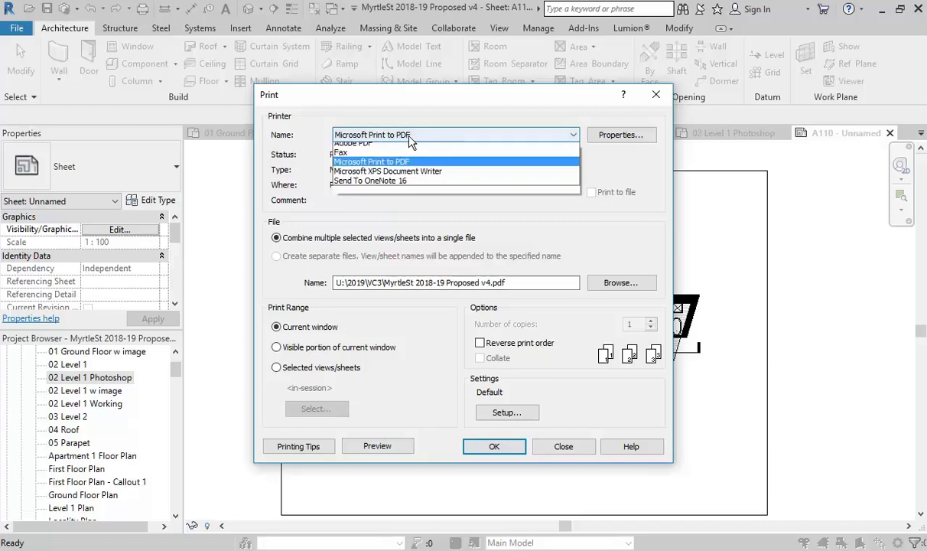
pyautogui.click(364, 177)
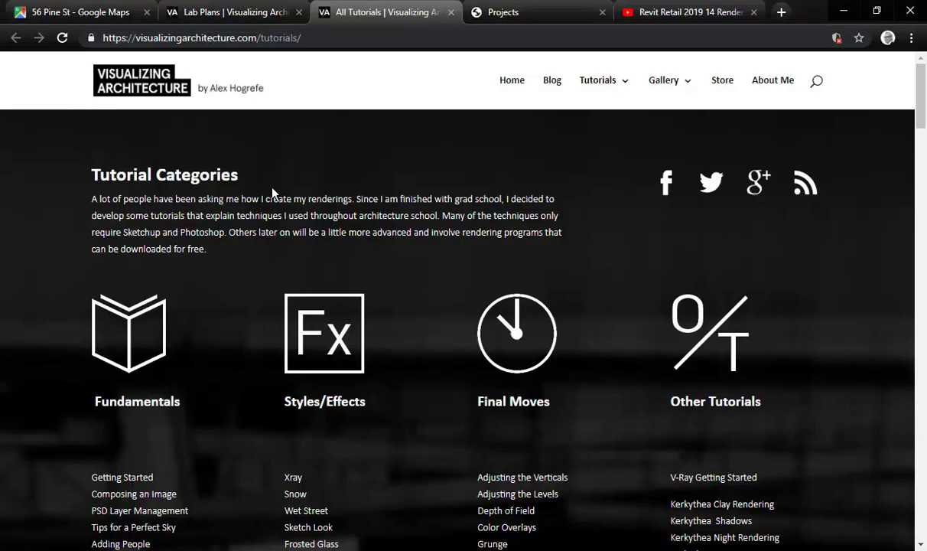
# - Switch to the Chrome browser and search Google for "cute pdf" in a new tab
pyautogui.click(545, 14)
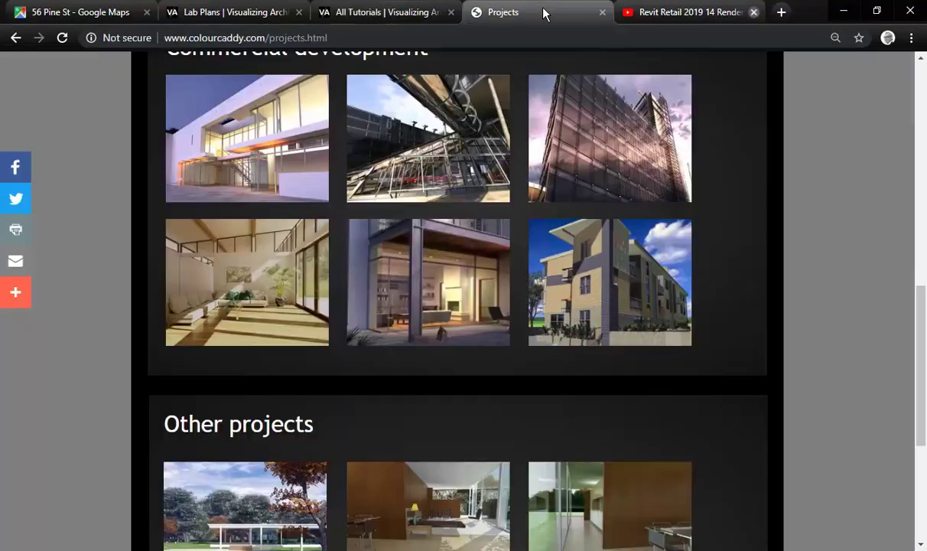
pyautogui.click(688, 15)
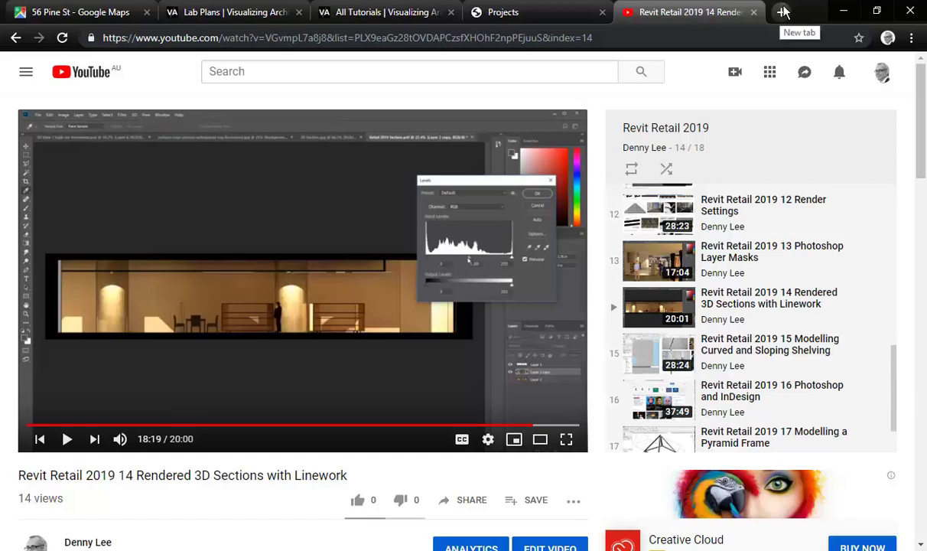
pyautogui.click(781, 12)
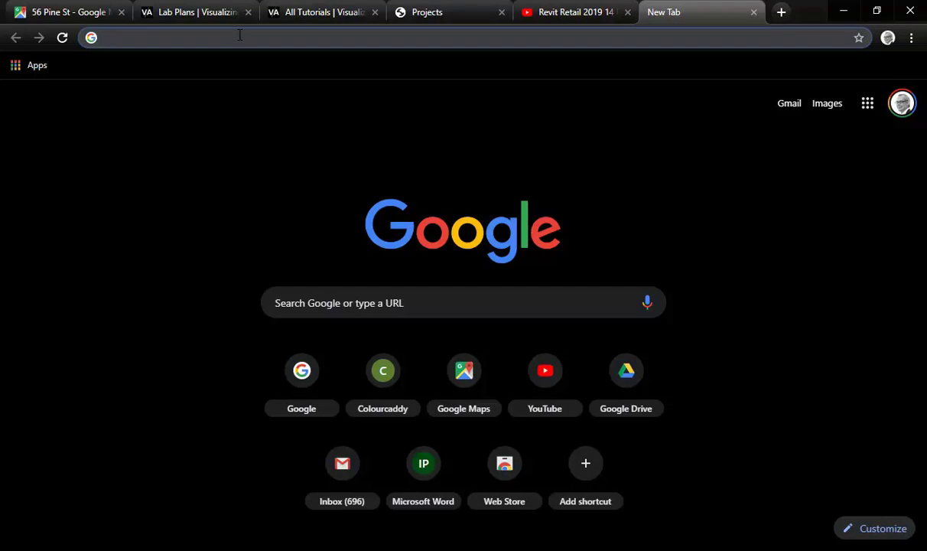
pyautogui.write('cute')
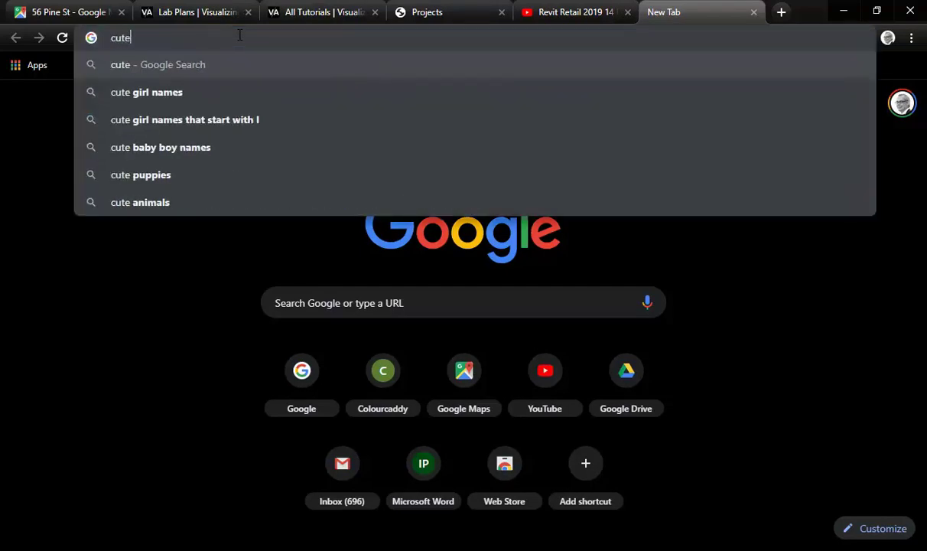
pyautogui.write(' pdf')
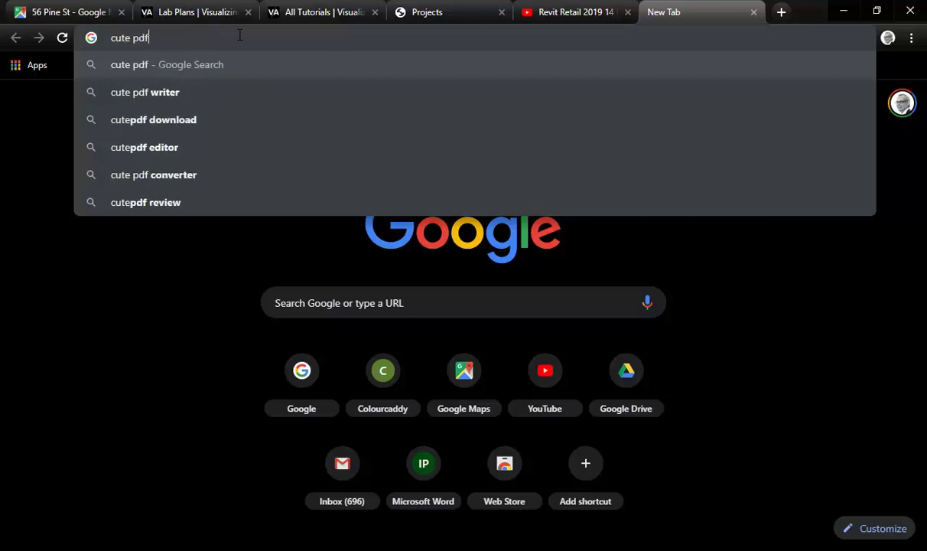
pyautogui.press('Return')
# - Search Google for "primo pdf" instead, look through the results and minimise the browser
pyautogui.click(219, 92)
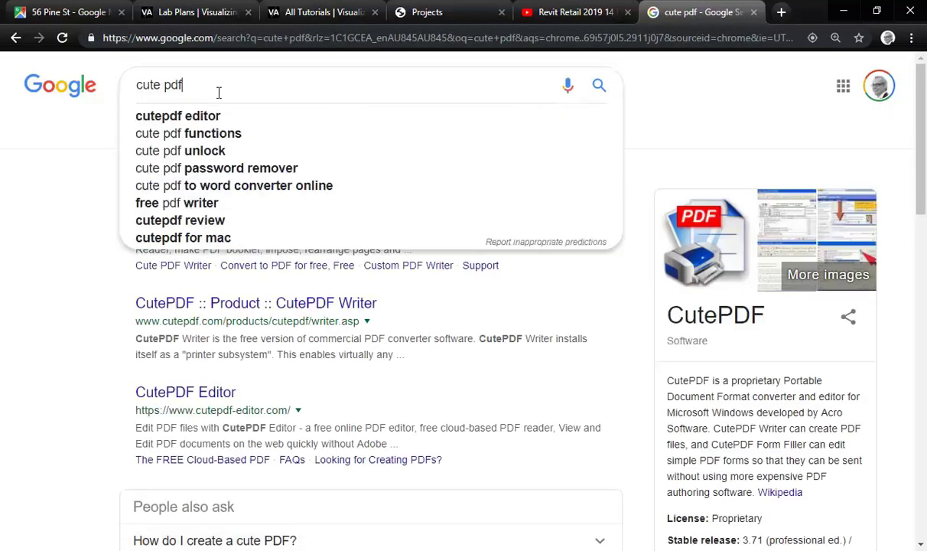
pyautogui.click(69, 229)
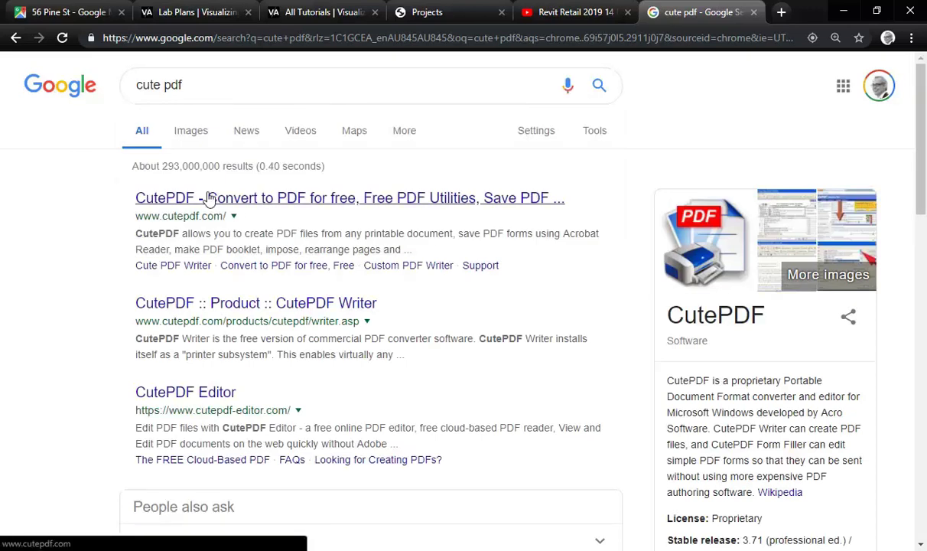
pyautogui.doubleClick(150, 85)
pyautogui.write('primo')
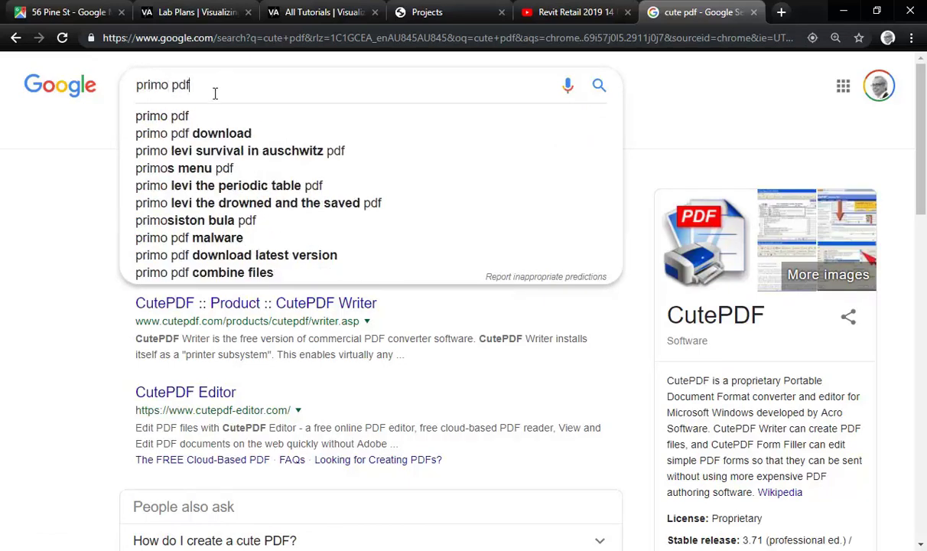
pyautogui.press('Return')
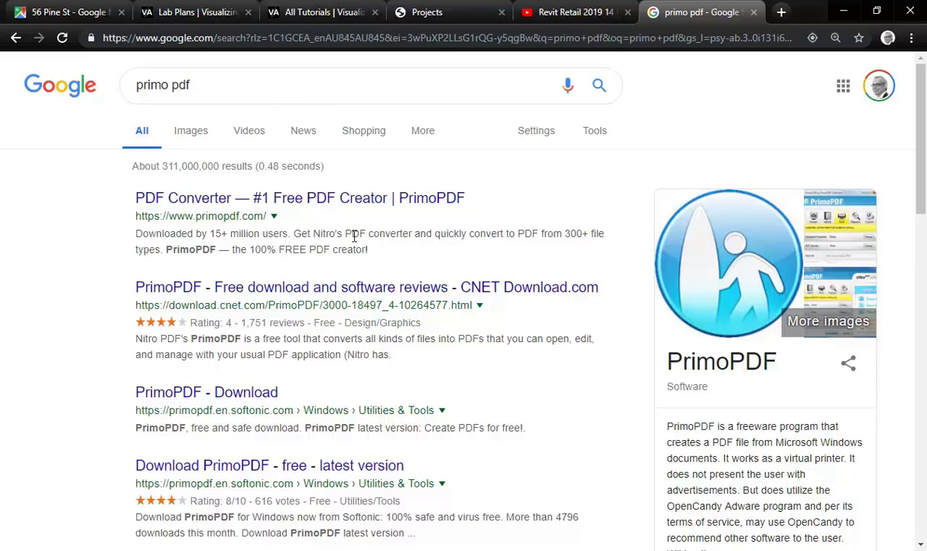
pyautogui.scroll(-3, 615, 383)
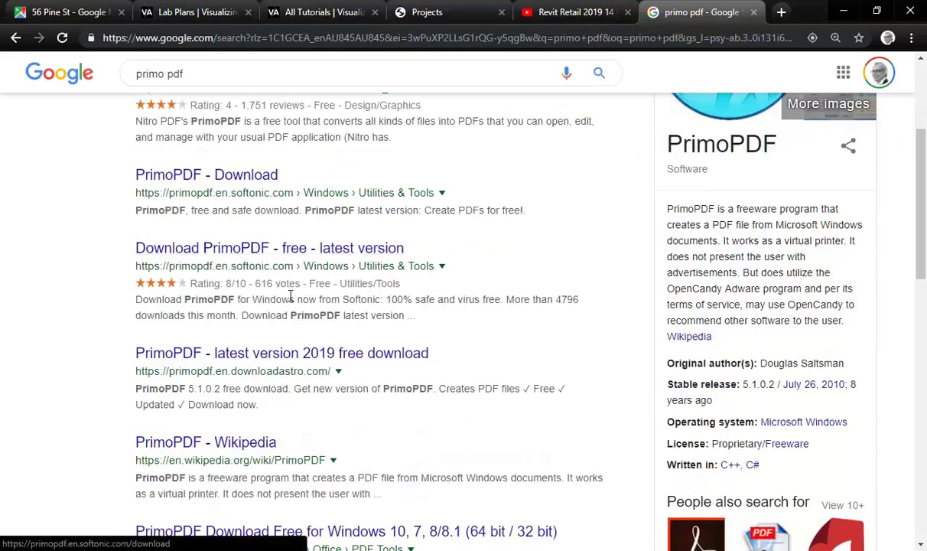
pyautogui.scroll(3, 262, 238)
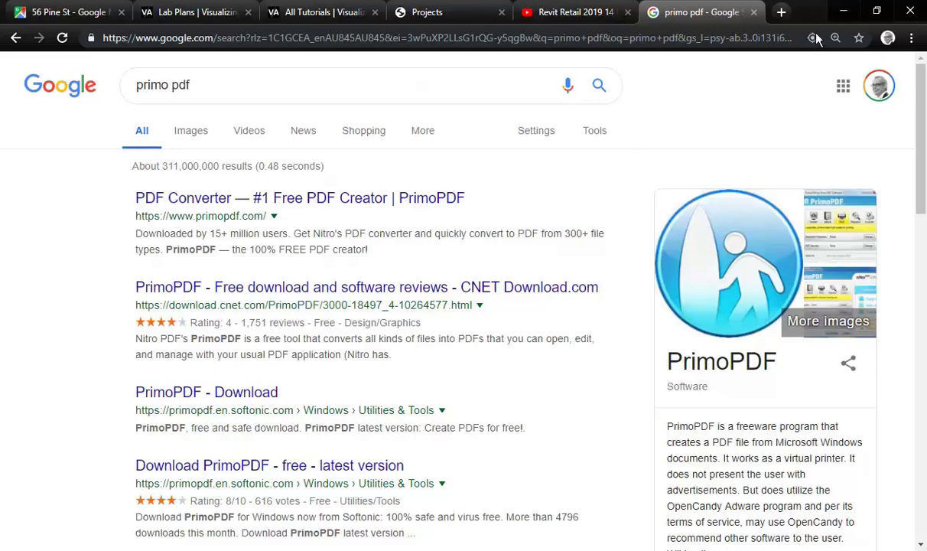
pyautogui.click(847, 12)
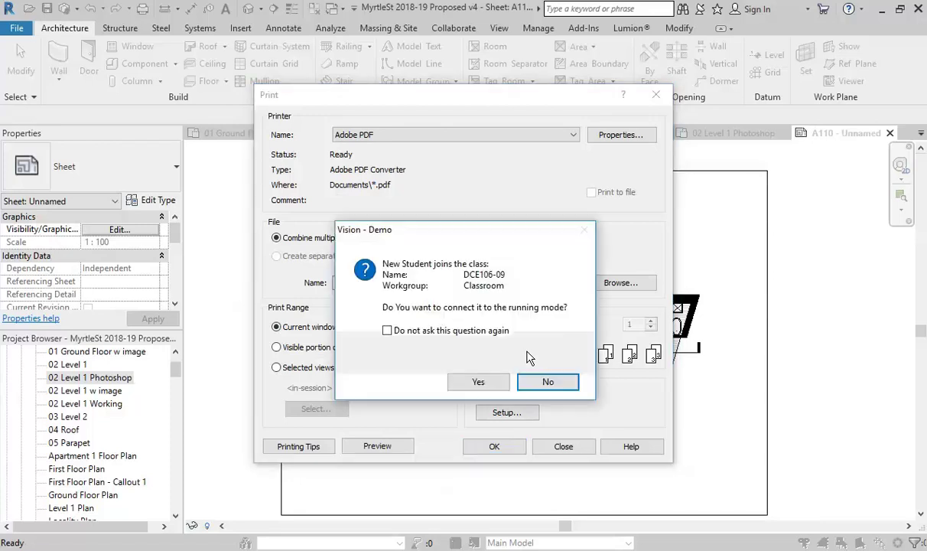
# - Accept the classroom student connection request and select Adobe PDF as the printer for the sheet
pyautogui.click(472, 384)
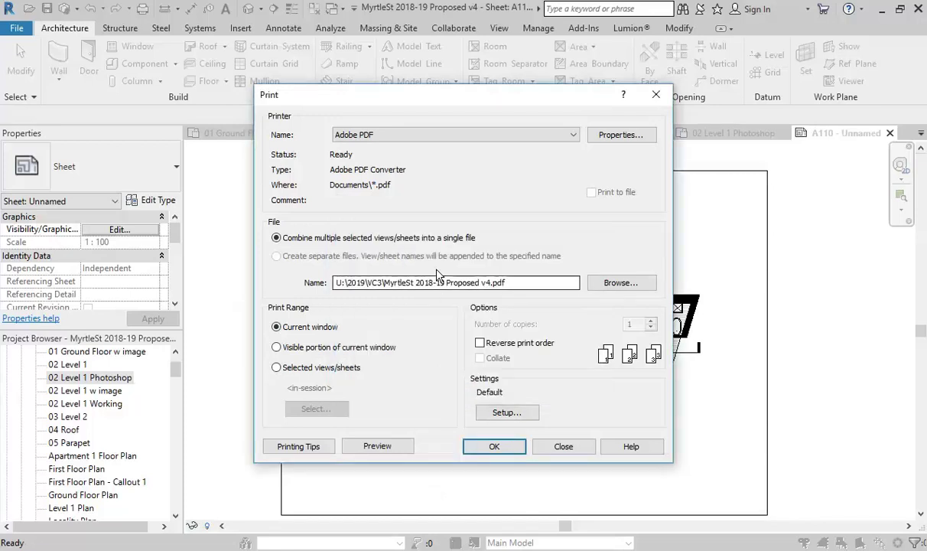
pyautogui.click(414, 135)
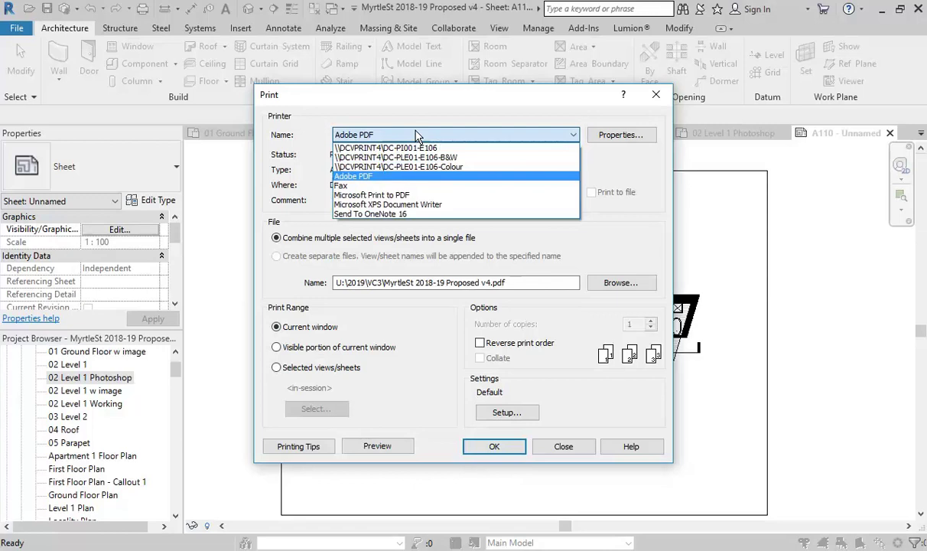
pyautogui.click(385, 180)
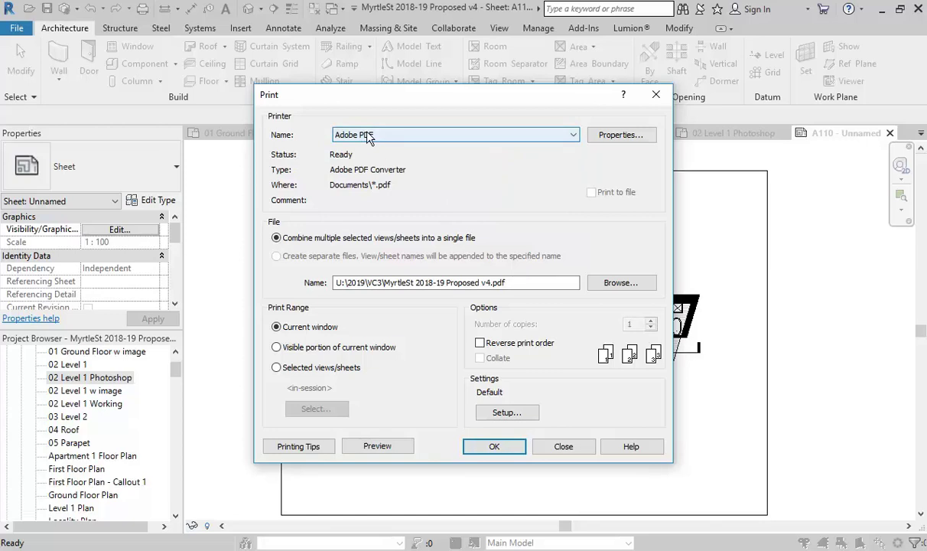
# - Check the page sizes and the paper and quality options in the Adobe PDF printer properties, and cancel without changes
pyautogui.click(624, 136)
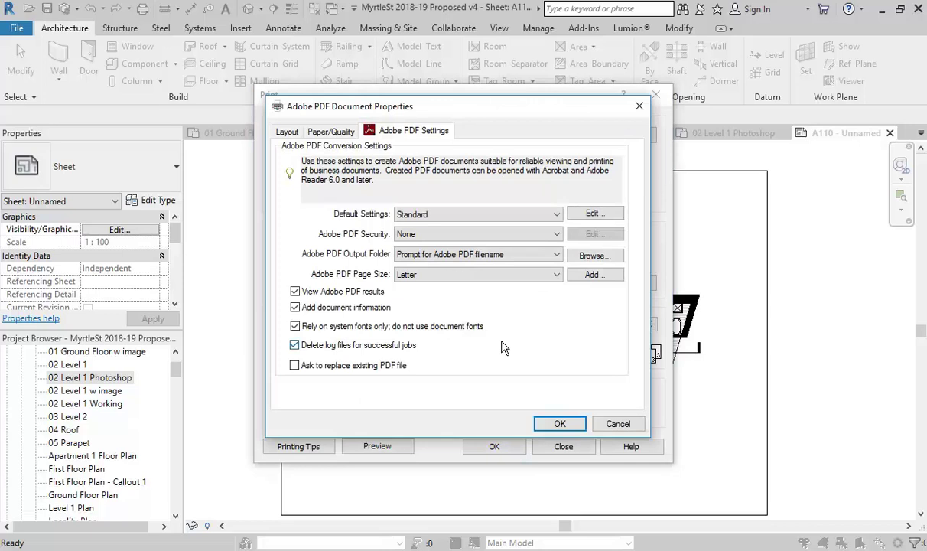
pyautogui.click(442, 277)
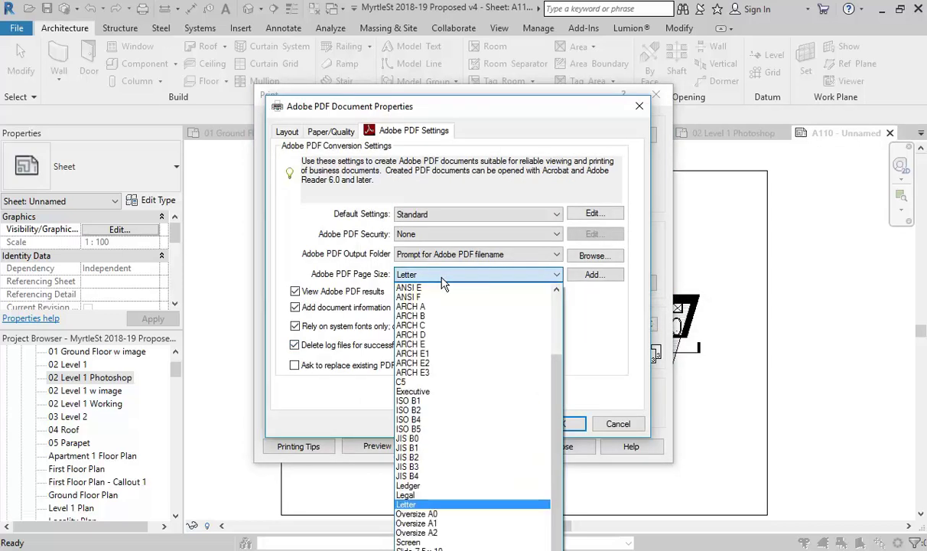
pyautogui.click(442, 277)
pyautogui.click(441, 277)
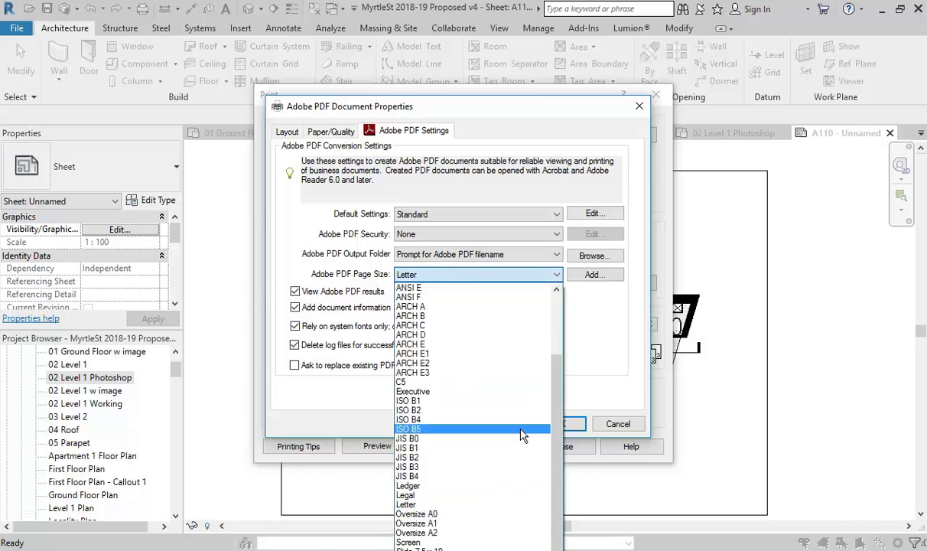
pyautogui.scroll(3, 560, 451)
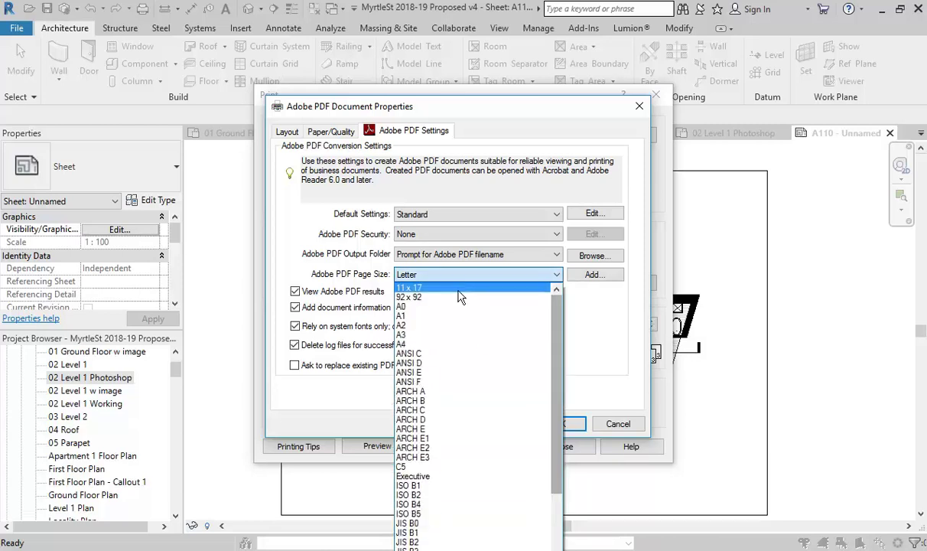
pyautogui.click(340, 269)
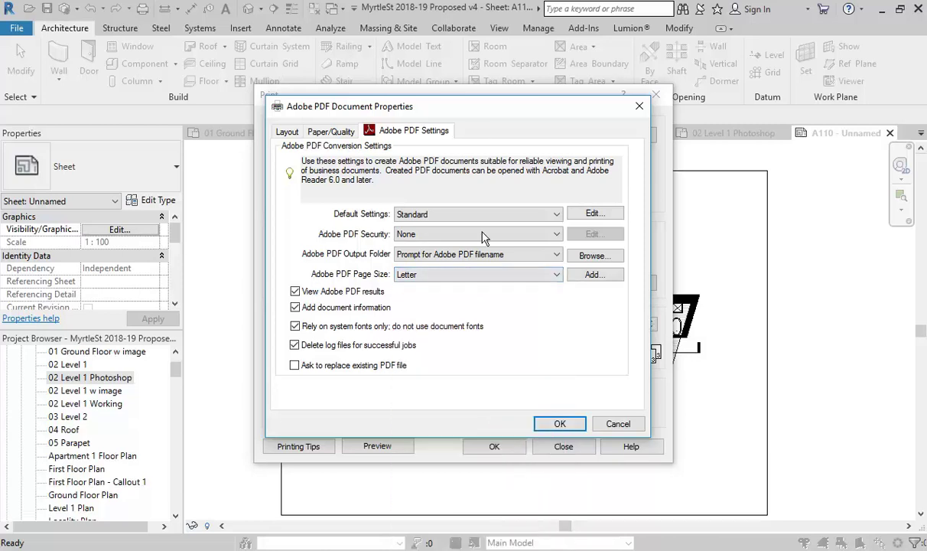
pyautogui.click(314, 130)
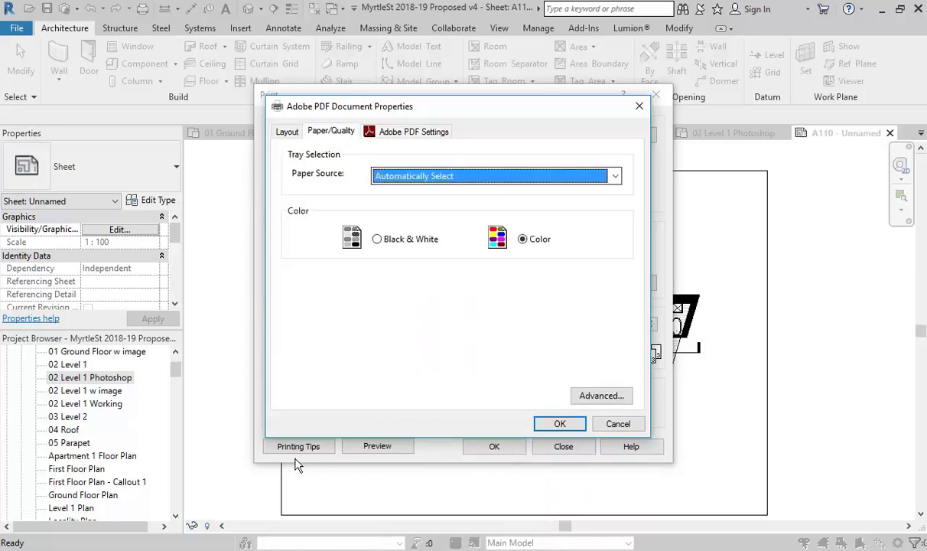
pyautogui.click(616, 423)
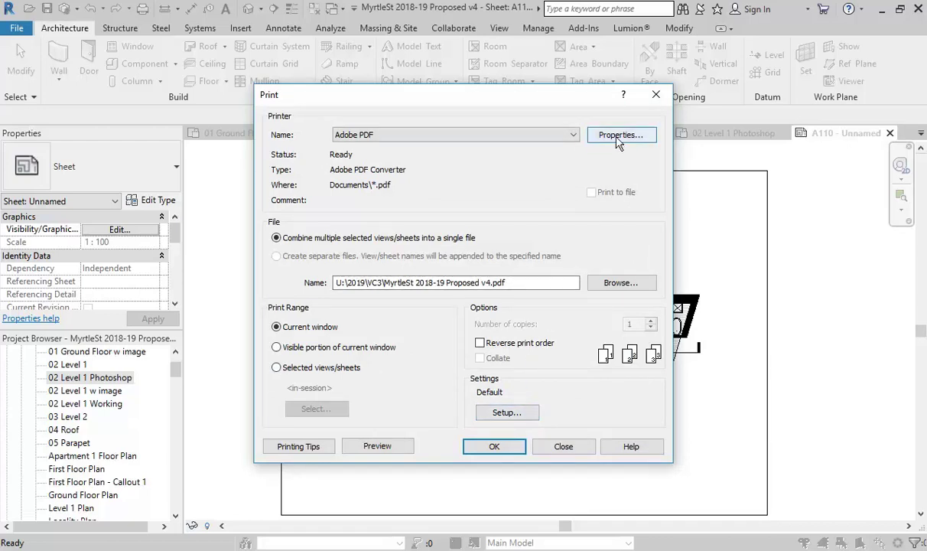
# - In the print setup, set the zoom to 100% size and the paper size to A3
pyautogui.click(496, 421)
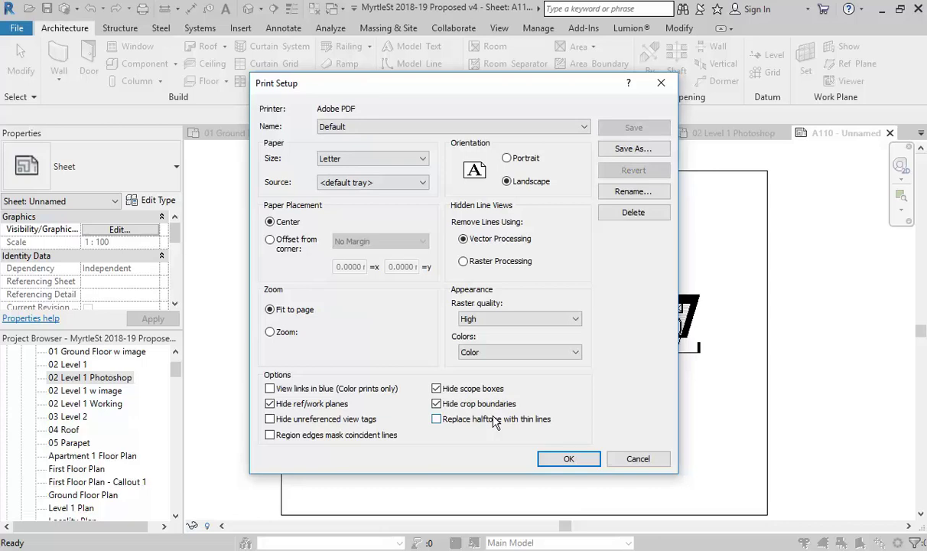
pyautogui.click(269, 333)
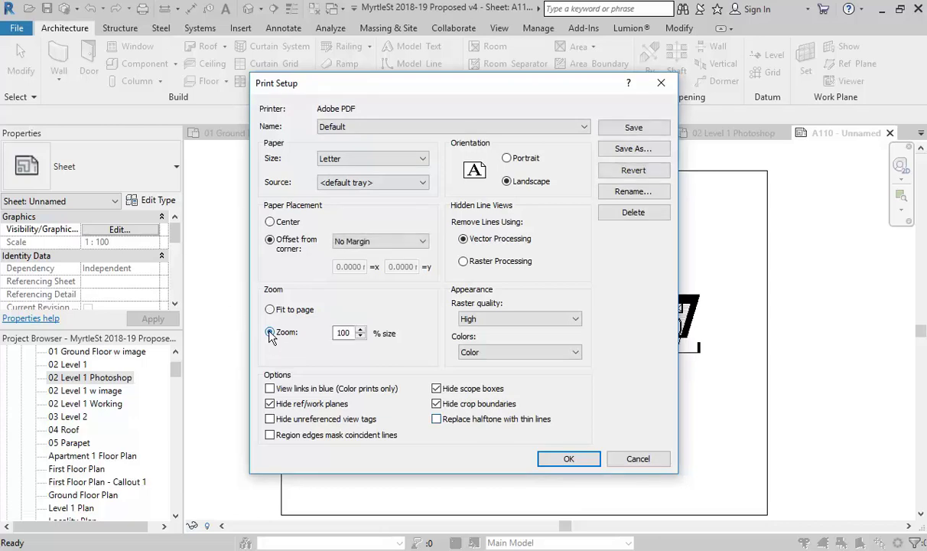
pyautogui.click(274, 314)
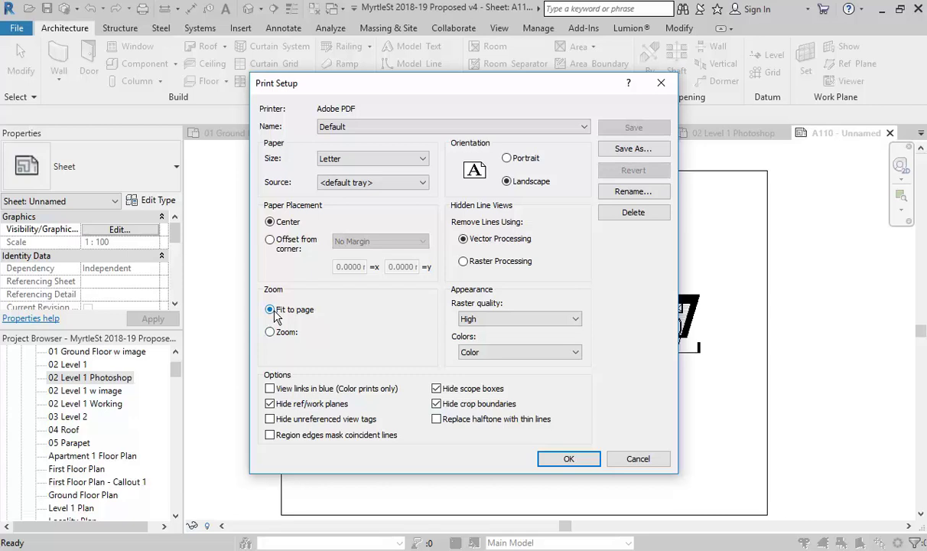
pyautogui.click(272, 333)
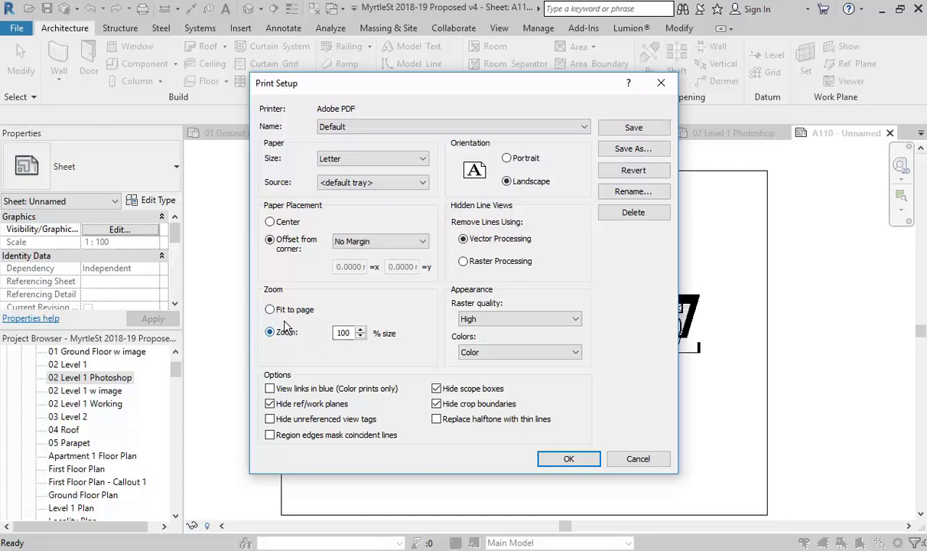
pyautogui.click(403, 160)
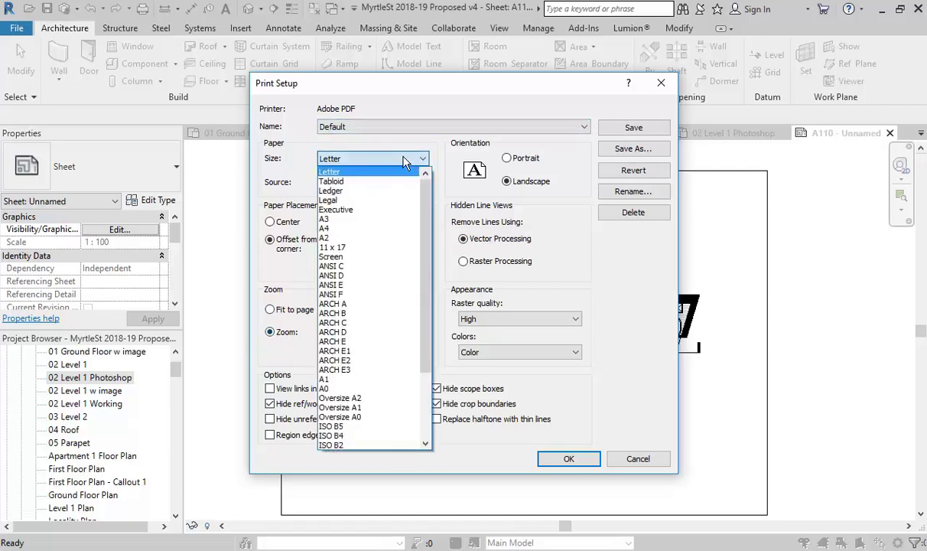
pyautogui.click(326, 219)
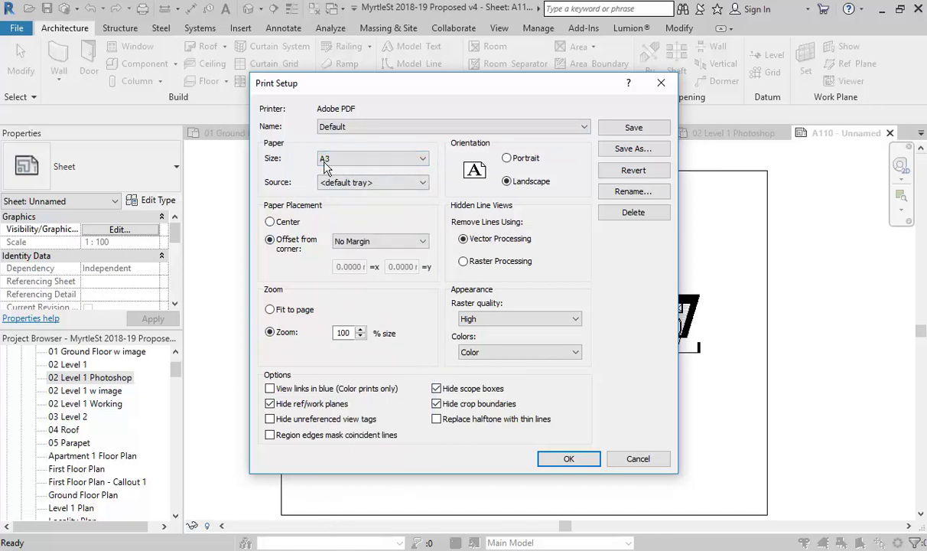
# - Set the paper placement to offset from corner with the Printer limit option, and accept the print setup
pyautogui.click(271, 222)
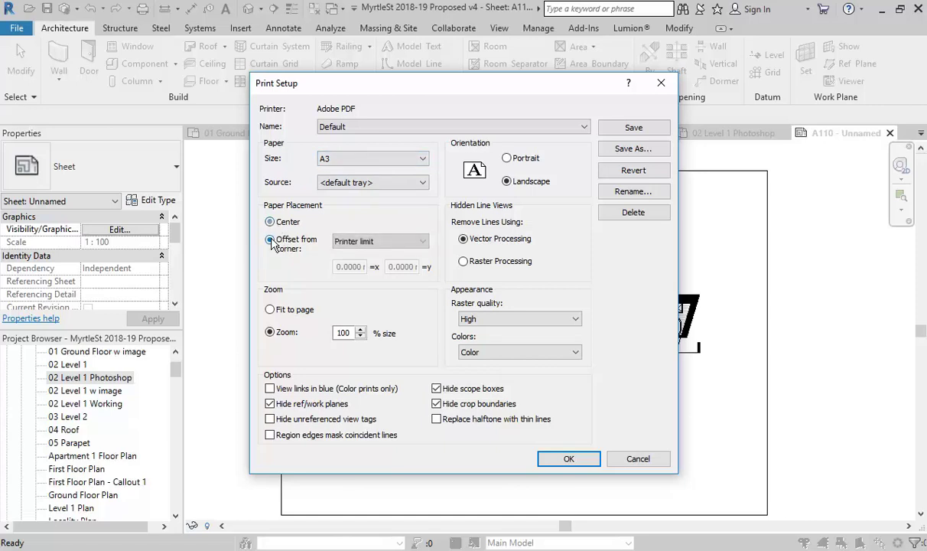
pyautogui.click(271, 222)
pyautogui.click(271, 240)
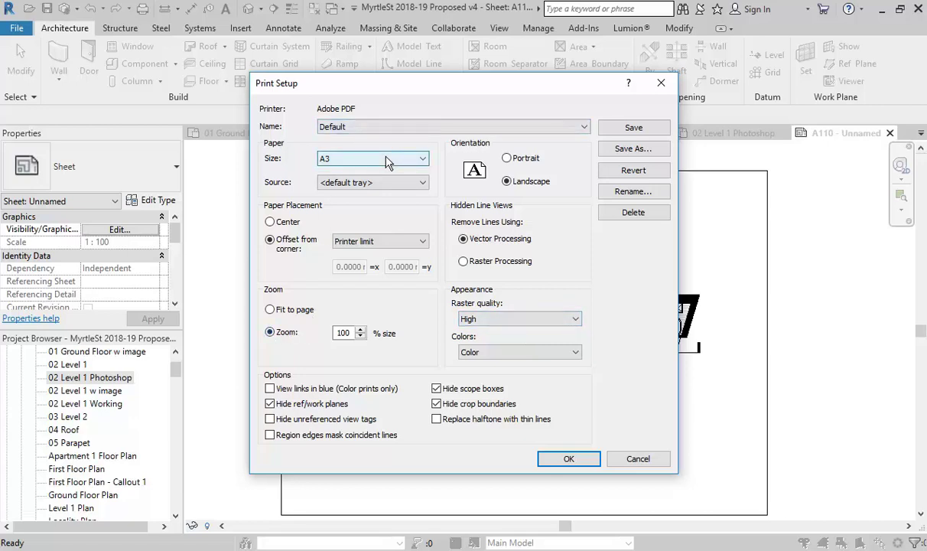
pyautogui.click(571, 459)
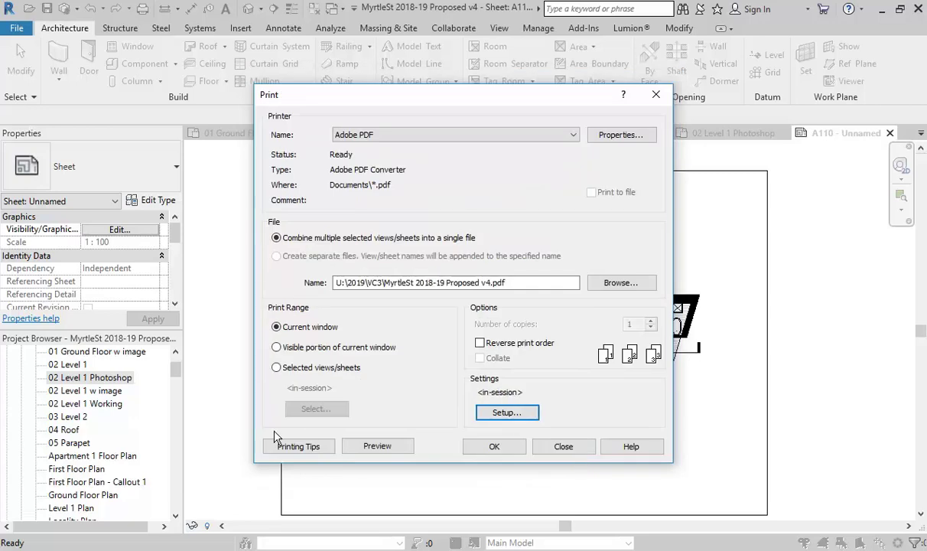
# - Preview the printed sheet and send it to the Adobe PDF printer
pyautogui.click(375, 446)
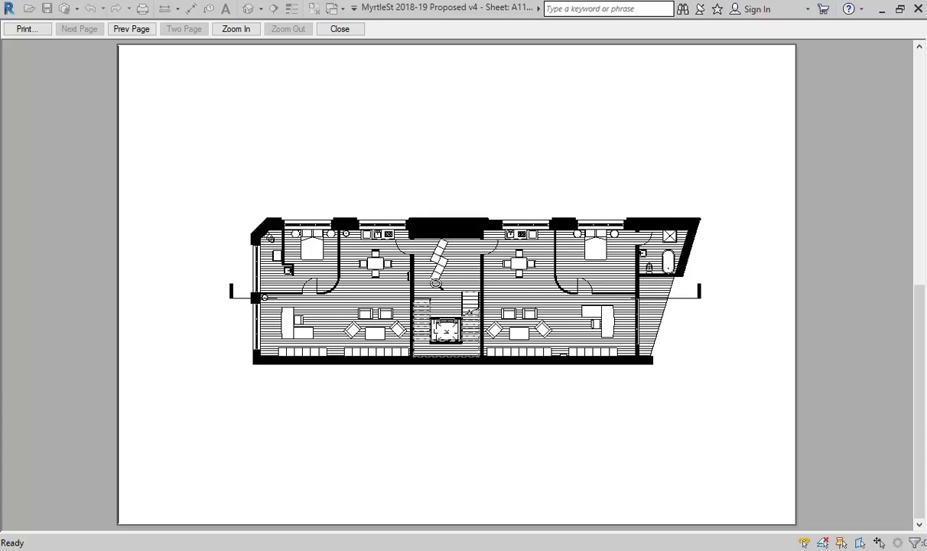
pyautogui.click(26, 32)
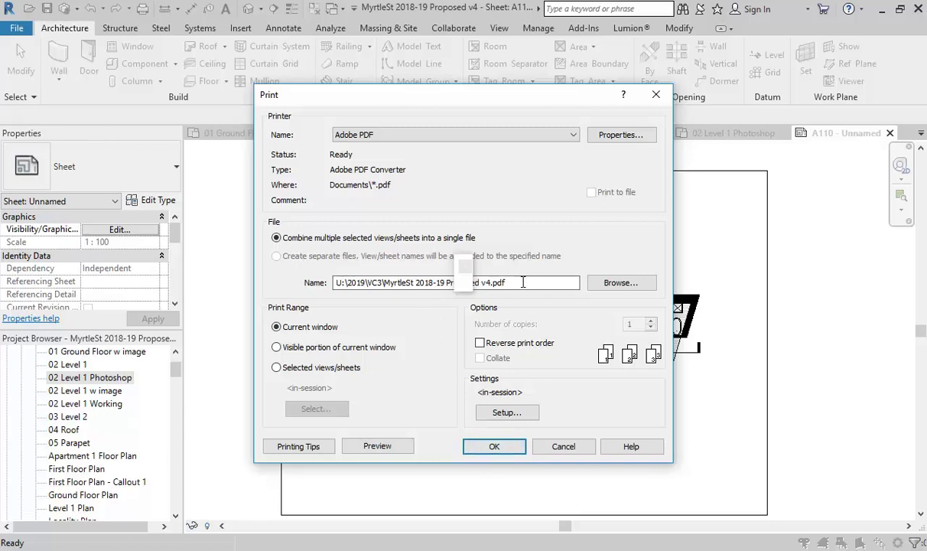
pyautogui.click(490, 449)
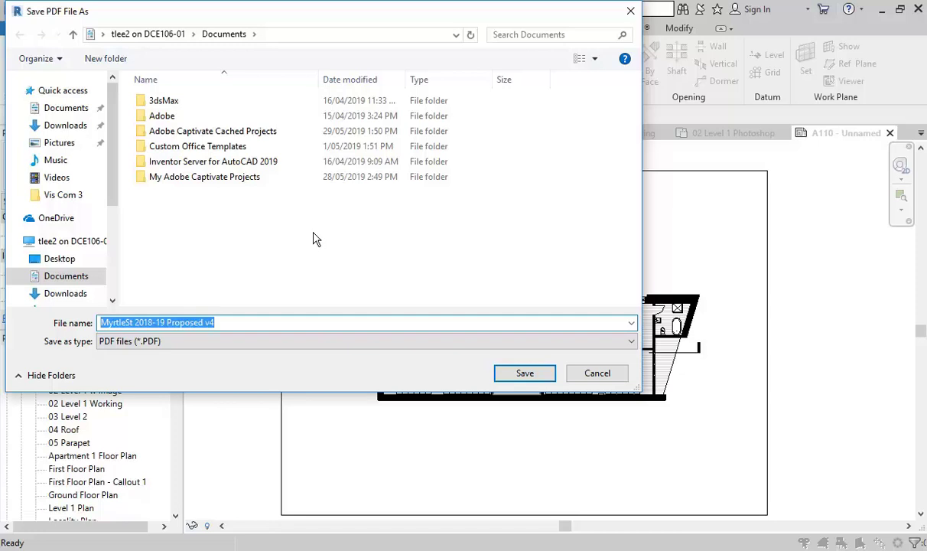
# - Save the PDF as "MyrtleSt 2018-19 Proposed Lvl1 Plan" in the VC3 folder inside 2019 on the U: drive
pyautogui.scroll(-2, 105, 191)
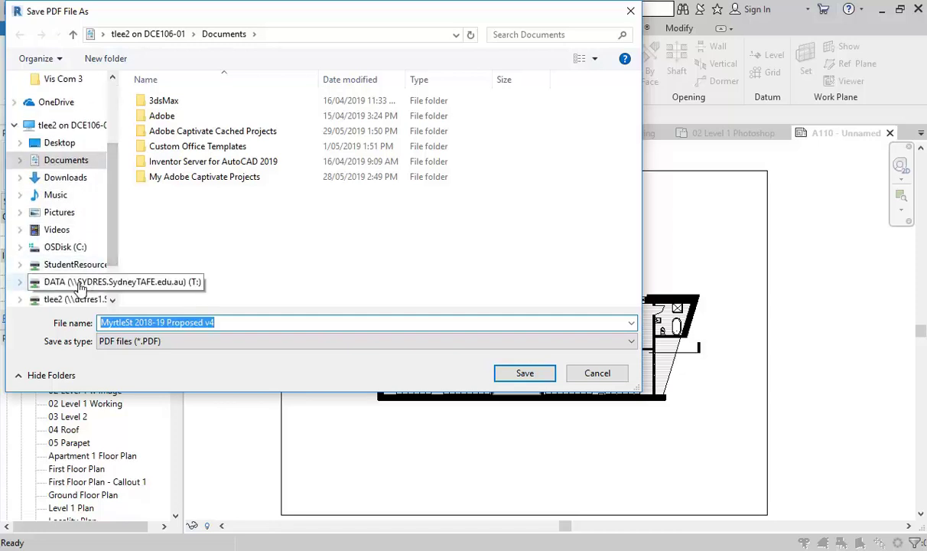
pyautogui.click(57, 300)
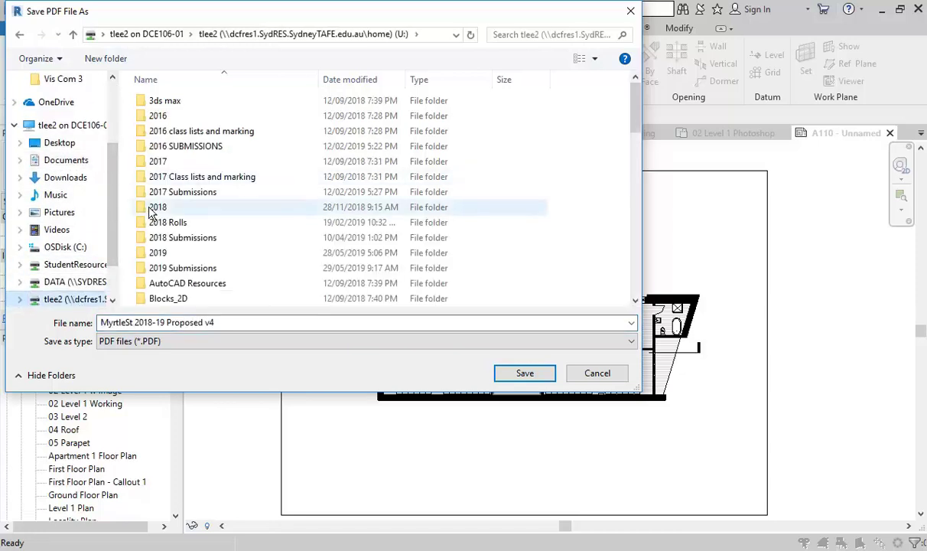
pyautogui.doubleClick(158, 253)
pyautogui.scroll(-5, 168, 208)
pyautogui.doubleClick(156, 192)
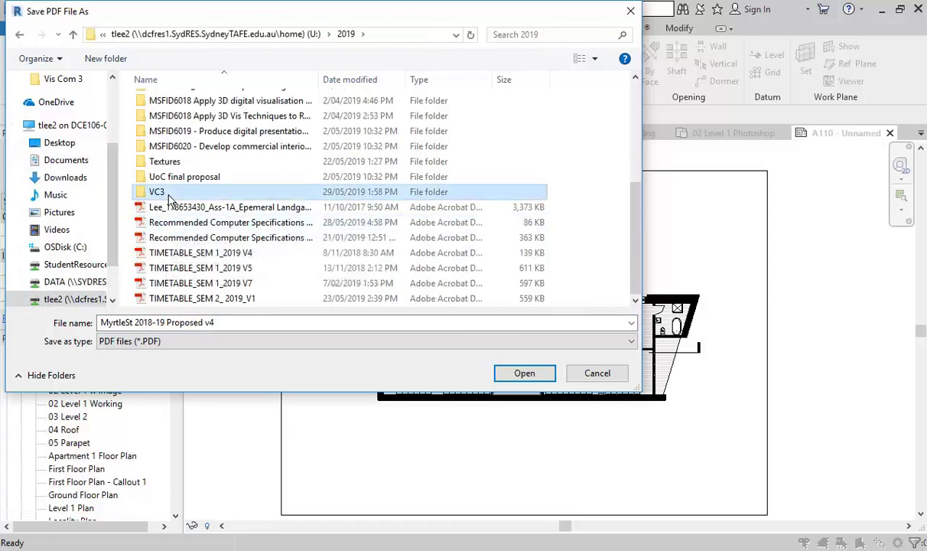
pyautogui.click(230, 324)
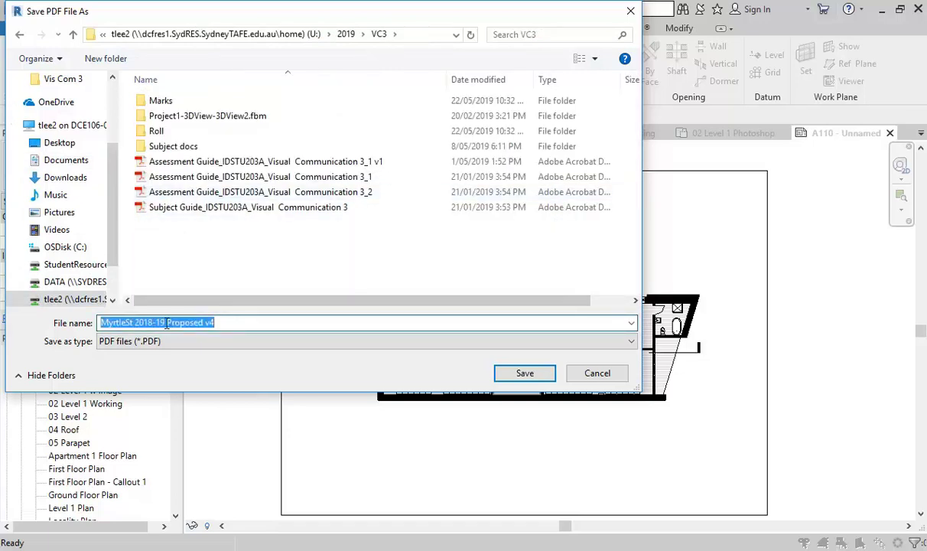
pyautogui.doubleClick(211, 322)
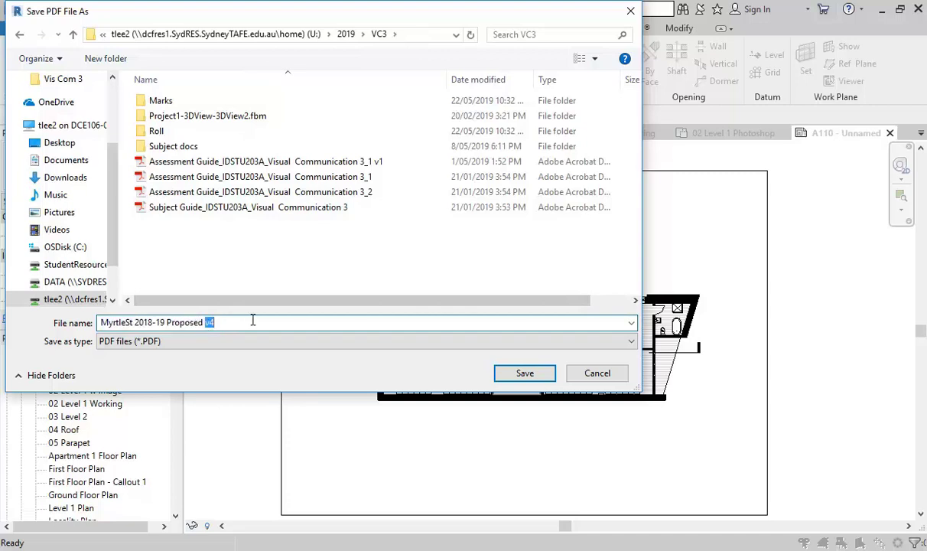
pyautogui.write('Lvl1 Plan')
pyautogui.click(502, 375)
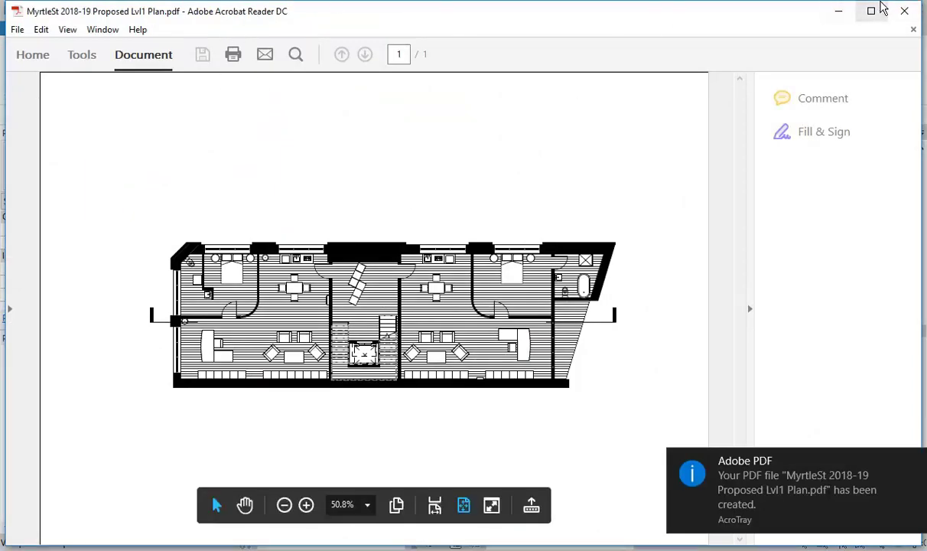
# - Minimise the PDF reader, switch to Photoshop and open "MyrtleSt 2018-19 Proposed Lvl1 Plan" from the 2019\VC3 folder on the U: drive
pyautogui.click(838, 10)
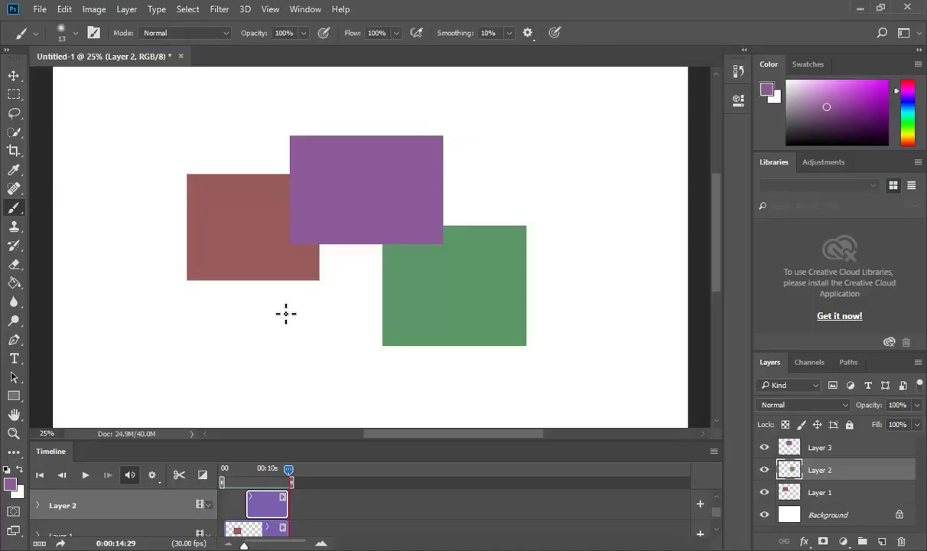
pyautogui.click(39, 9)
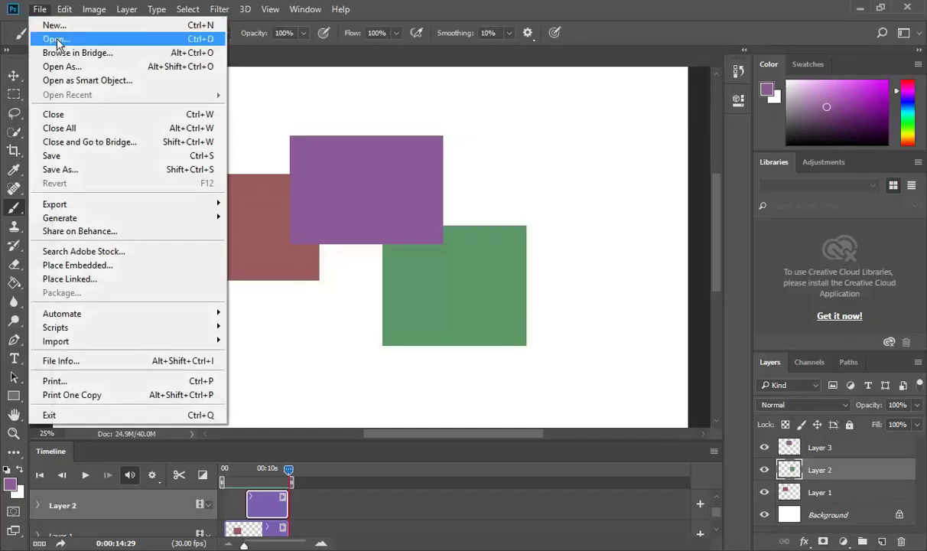
pyautogui.click(55, 39)
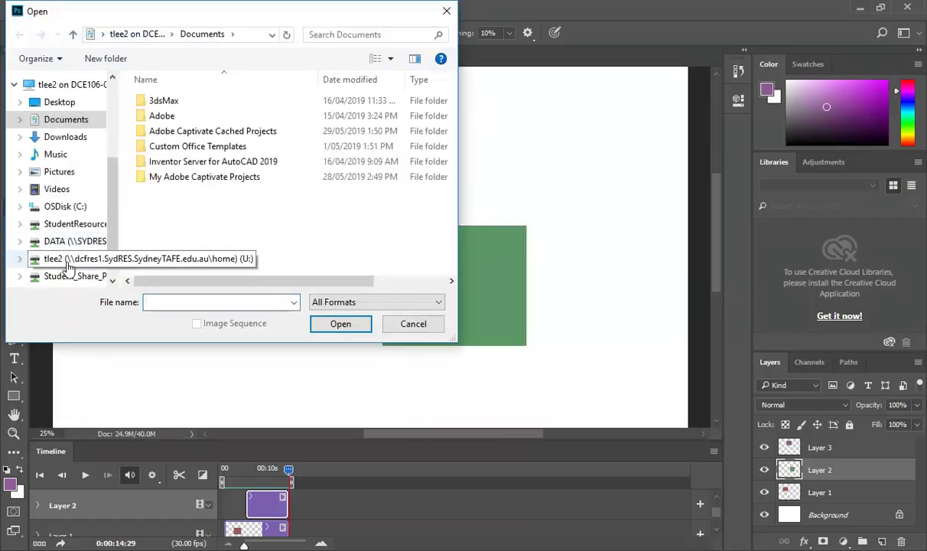
pyautogui.click(72, 258)
pyautogui.doubleClick(238, 253)
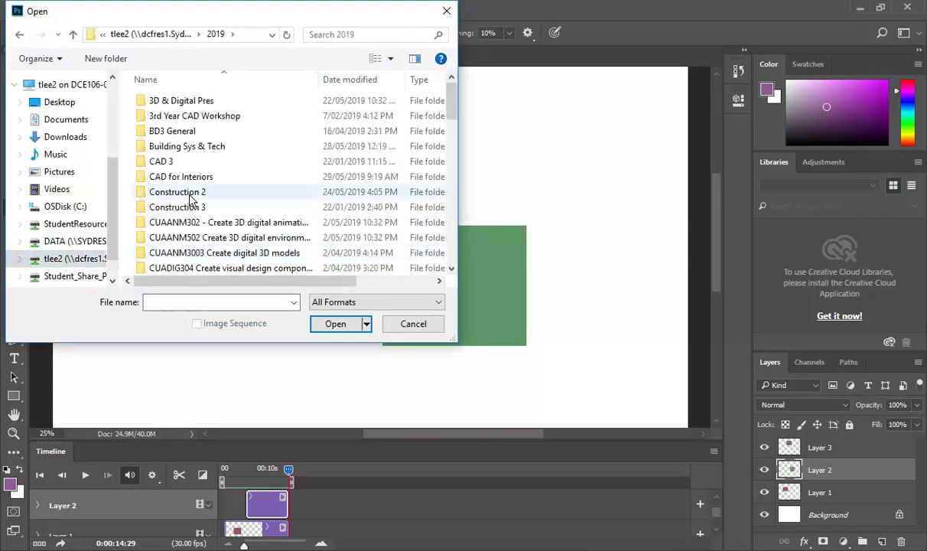
pyautogui.scroll(-4, 192, 243)
pyautogui.doubleClick(161, 221)
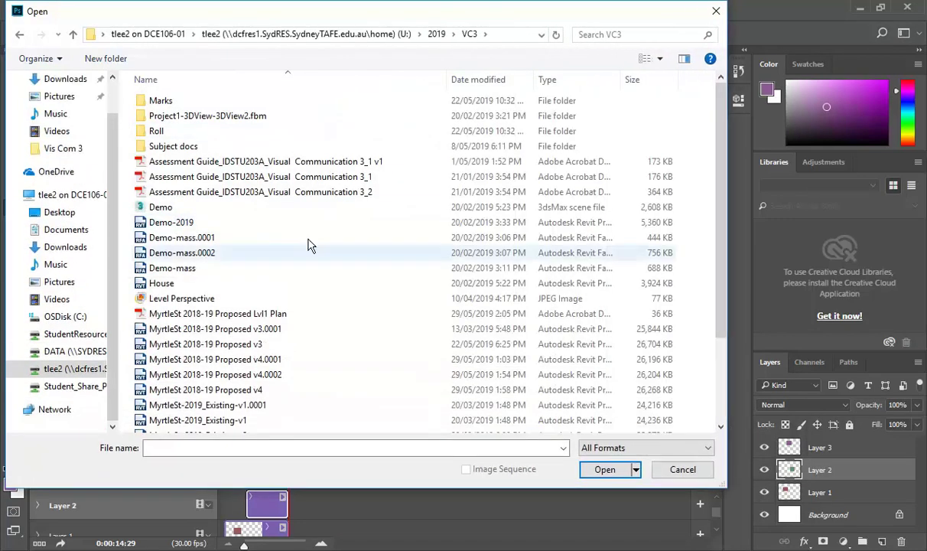
pyautogui.click(478, 79)
pyautogui.click(183, 100)
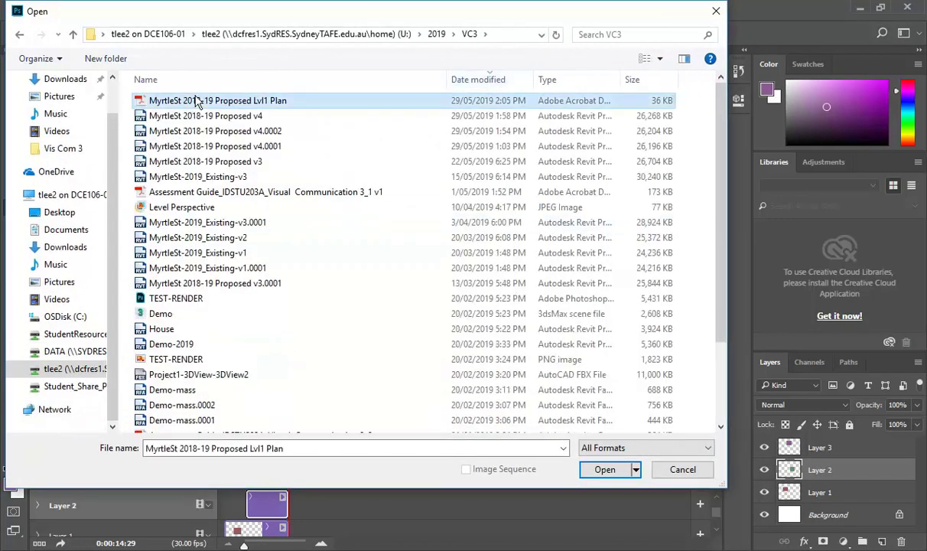
pyautogui.click(604, 469)
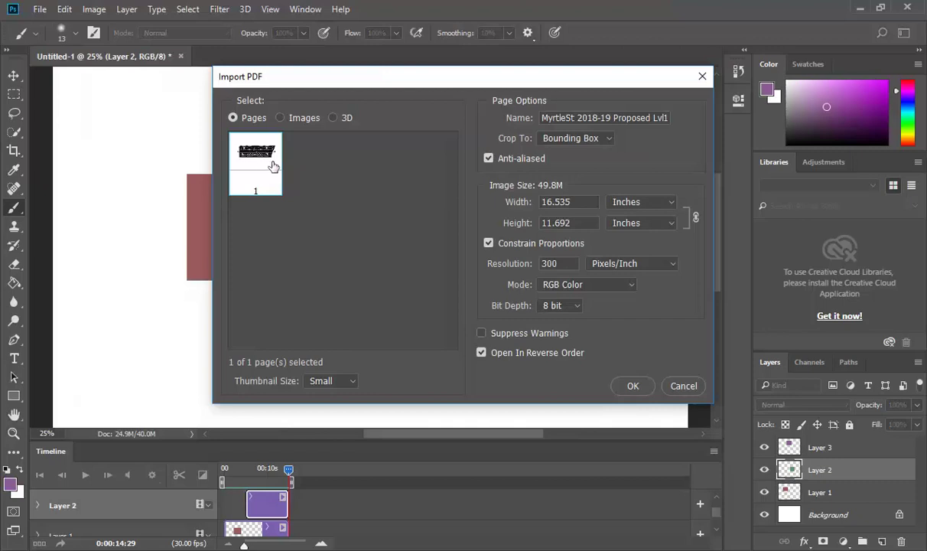
# - For the PDF import, keep the resolution at 300 pixels/inch and crop the page to Media Box
pyautogui.click(568, 265)
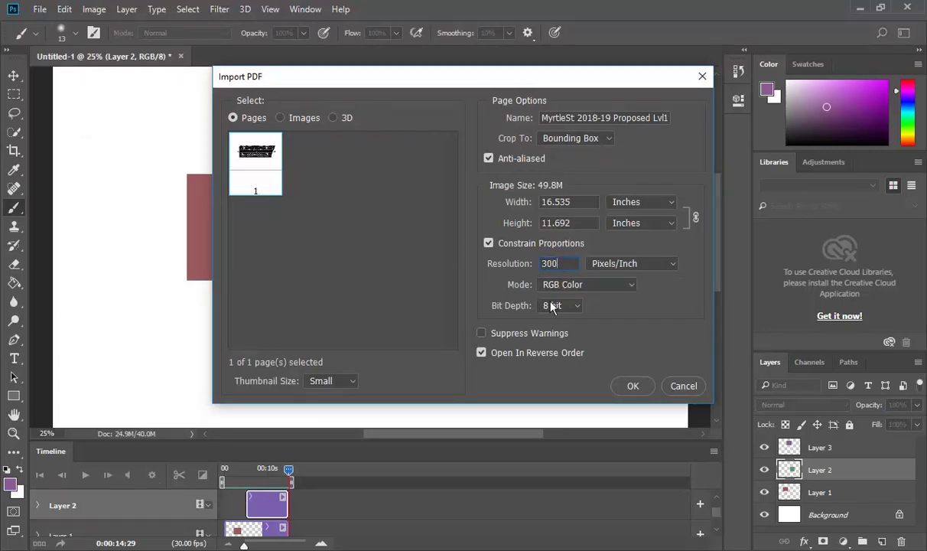
pyautogui.doubleClick(566, 263)
pyautogui.click(563, 263)
pyautogui.click(609, 139)
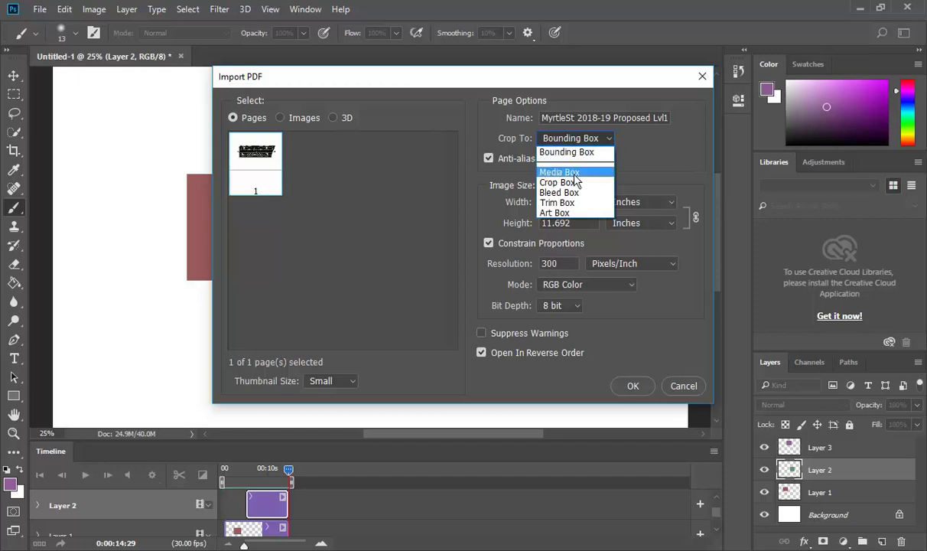
pyautogui.click(548, 172)
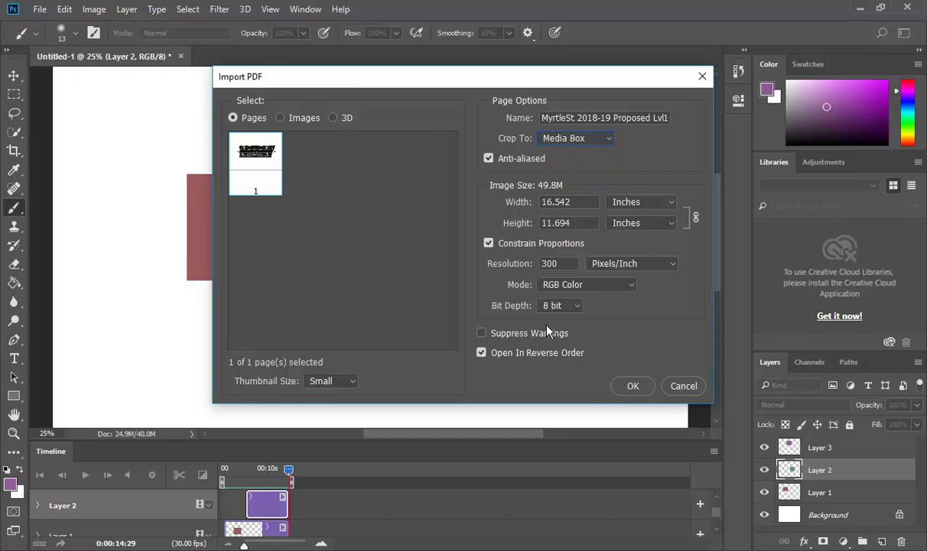
# - Keep the PDF import in RGB Color mode and open the page as a new document
pyautogui.click(605, 287)
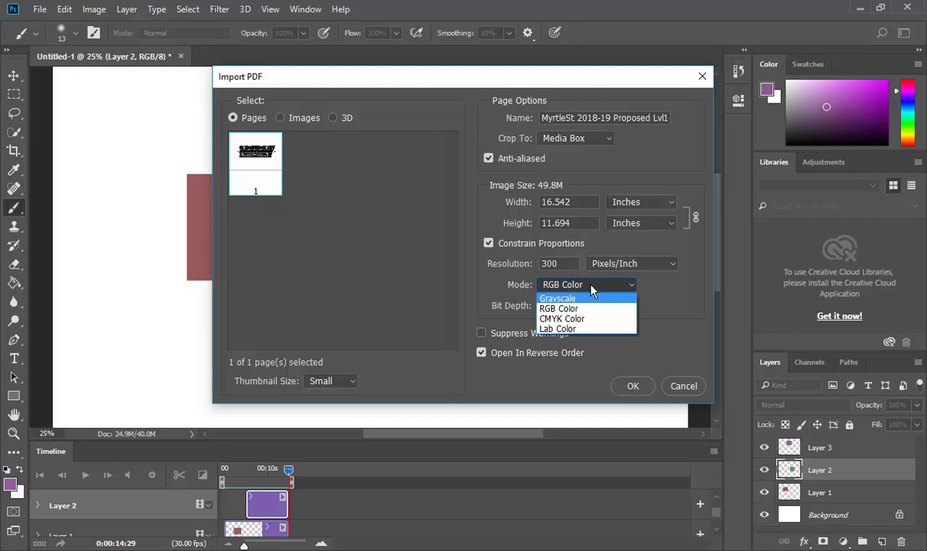
pyautogui.click(591, 288)
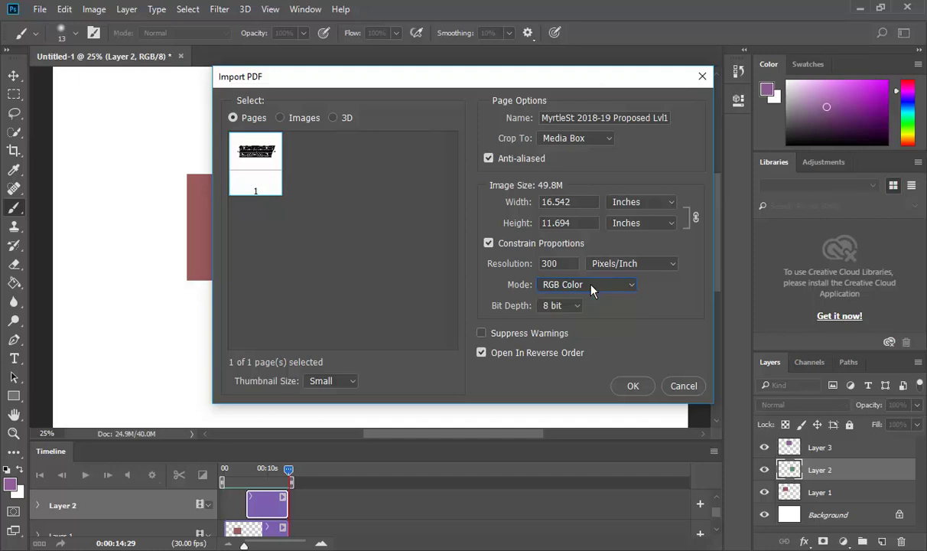
pyautogui.click(599, 288)
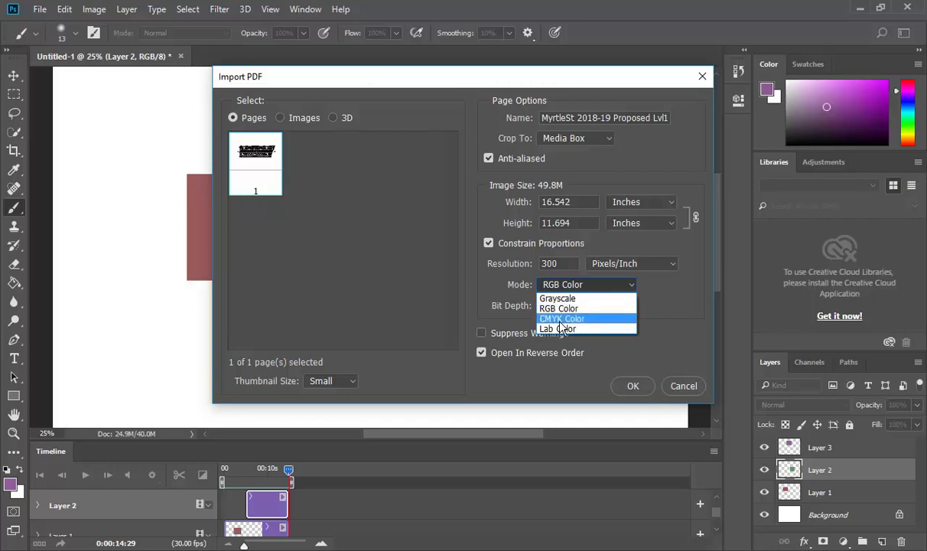
pyautogui.click(587, 288)
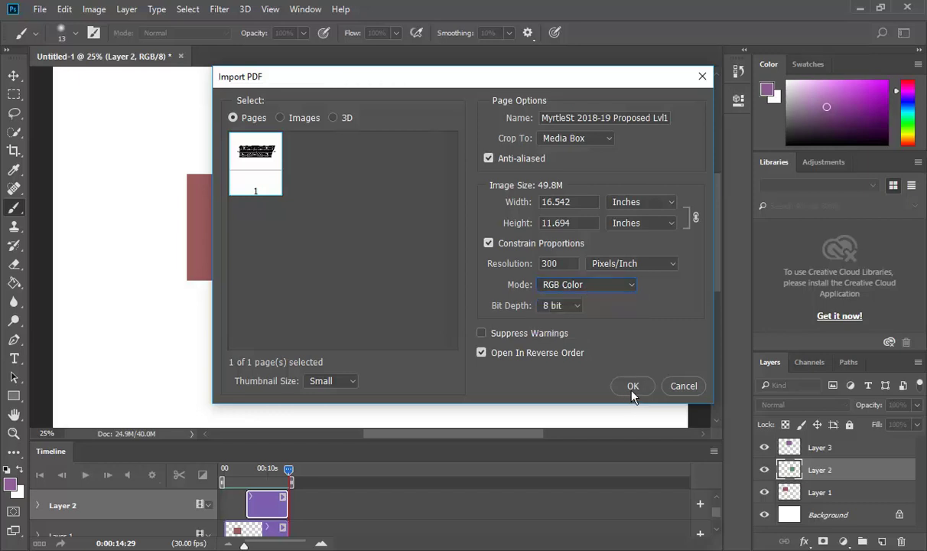
pyautogui.click(600, 289)
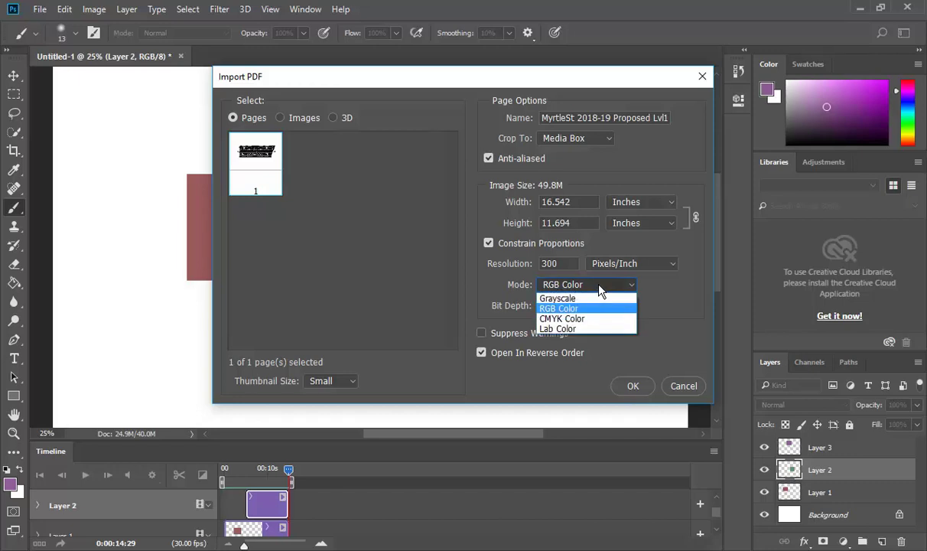
pyautogui.click(604, 288)
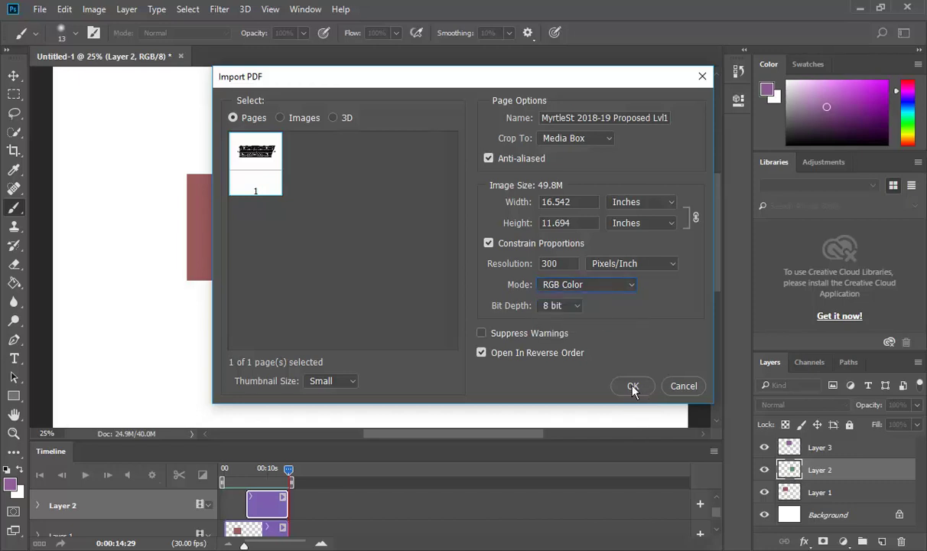
pyautogui.click(633, 387)
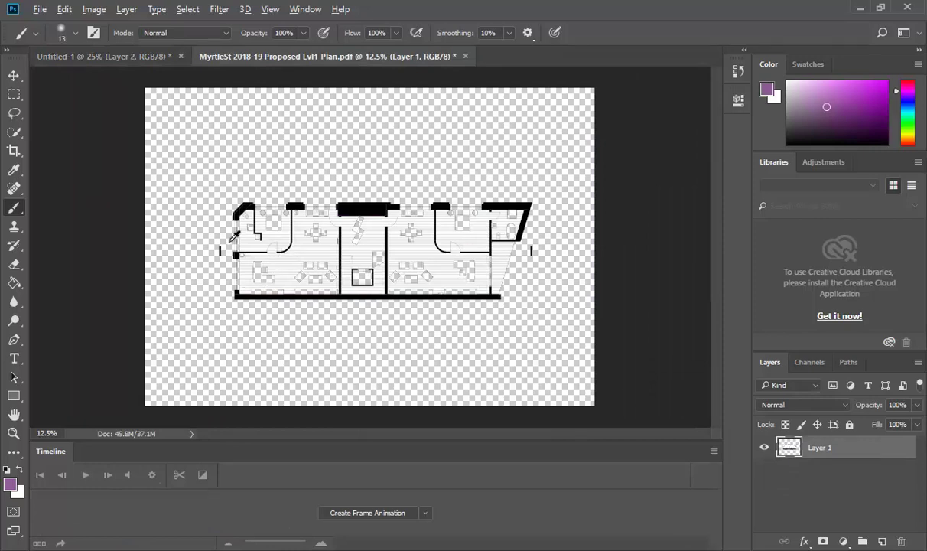
# - Examine the imported plan's floor hatching, furniture and transparent areas up close, comparing them with the Revit sheet
pyautogui.scroll(3, 250, 224)
pyautogui.scroll(3, 245, 235)
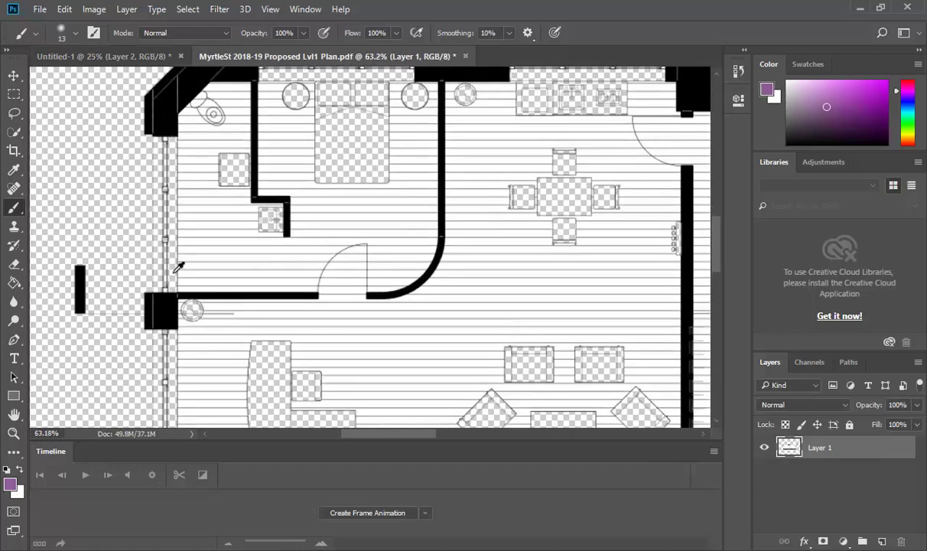
pyautogui.scroll(4, 181, 261)
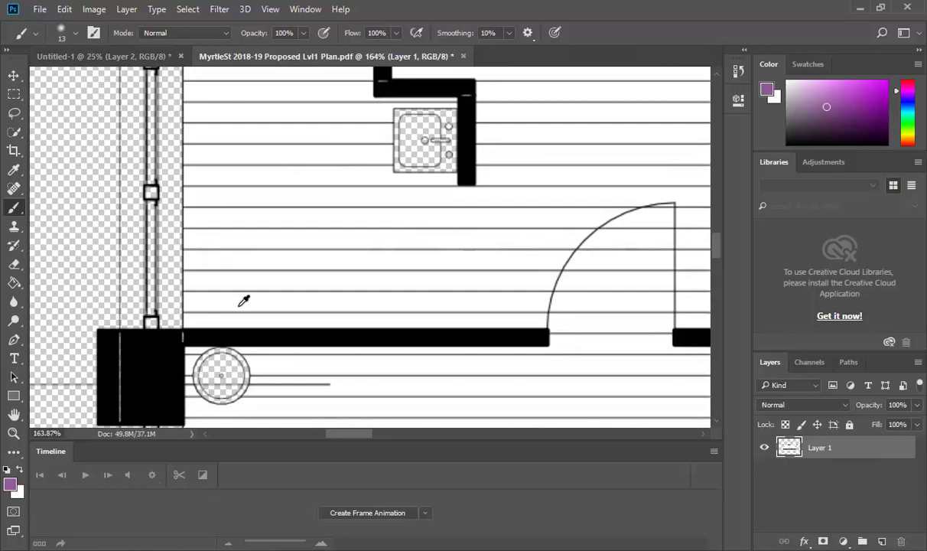
pyautogui.scroll(1, 191, 318)
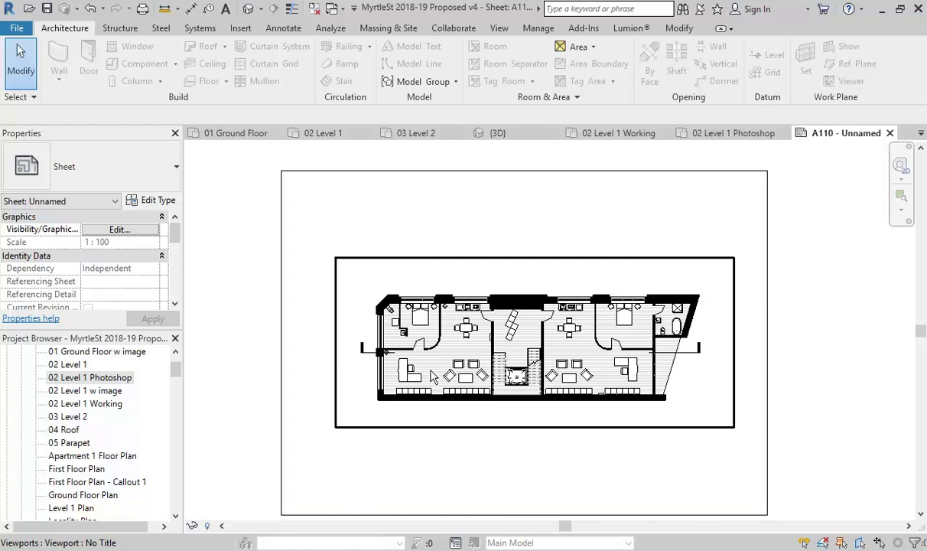
pyautogui.scroll(5, 409, 352)
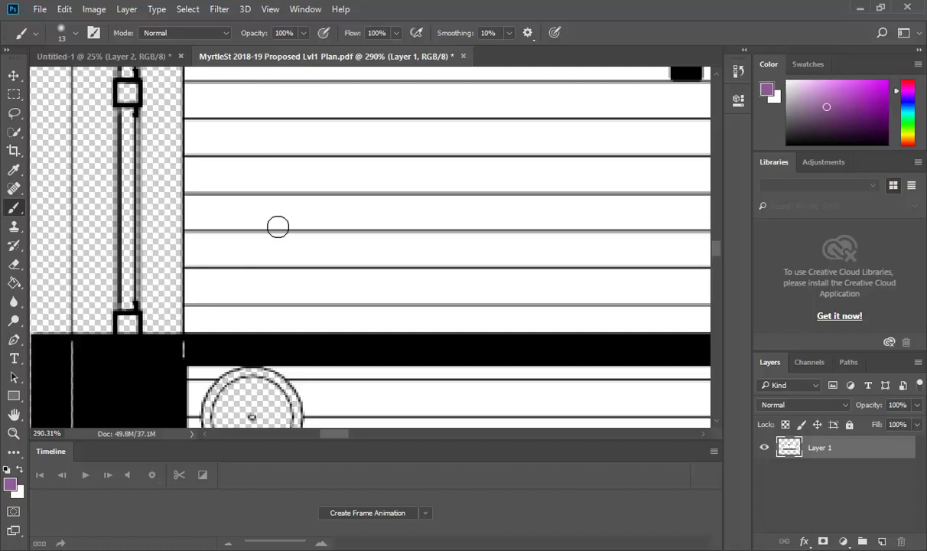
pyautogui.scroll(-10, 279, 225)
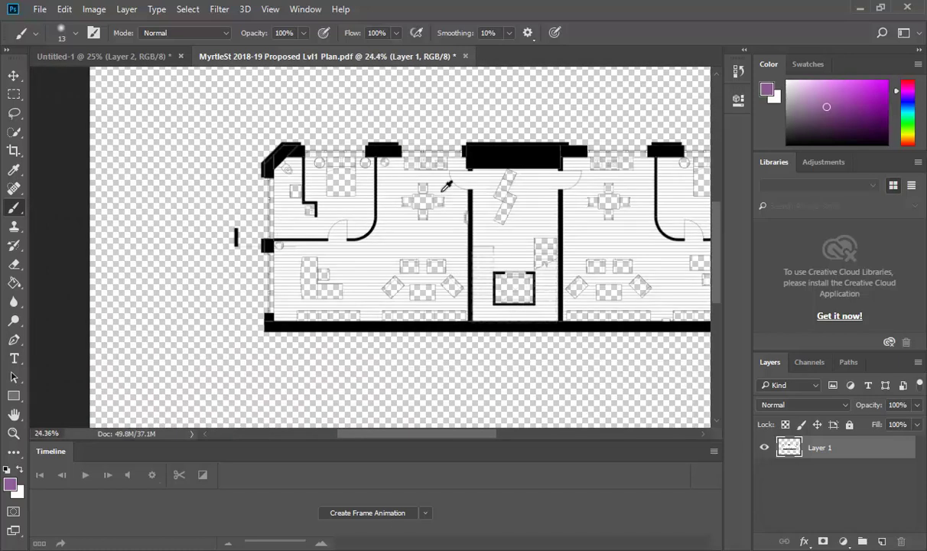
pyautogui.scroll(3, 446, 187)
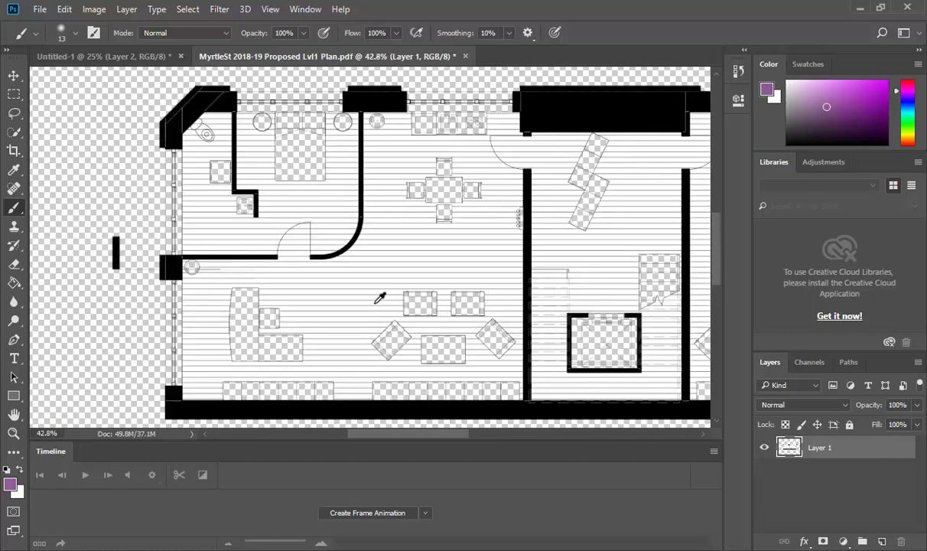
pyautogui.scroll(7, 243, 361)
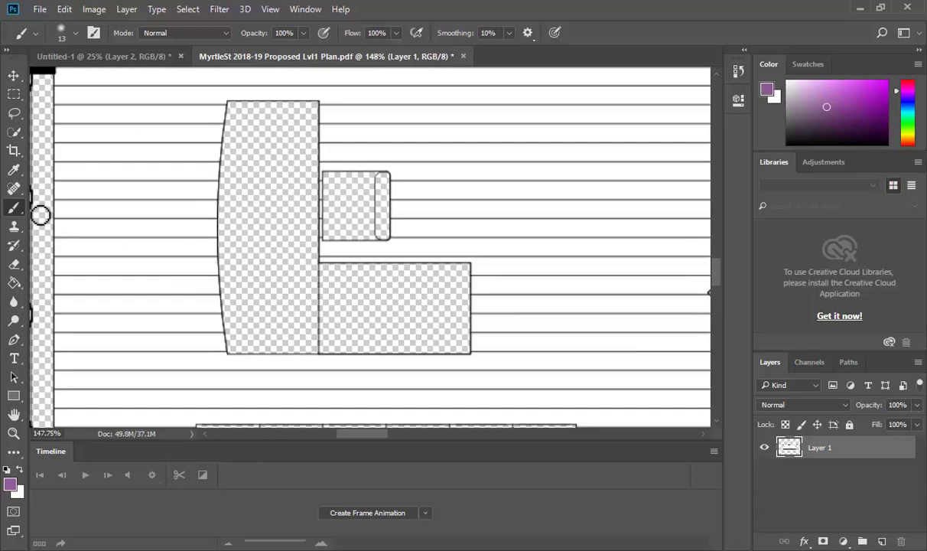
# - Select the plan's white floor areas with the Magic Wand at tolerance 32 and check the selection edge along the desk
pyautogui.click(14, 133)
pyautogui.click(64, 146)
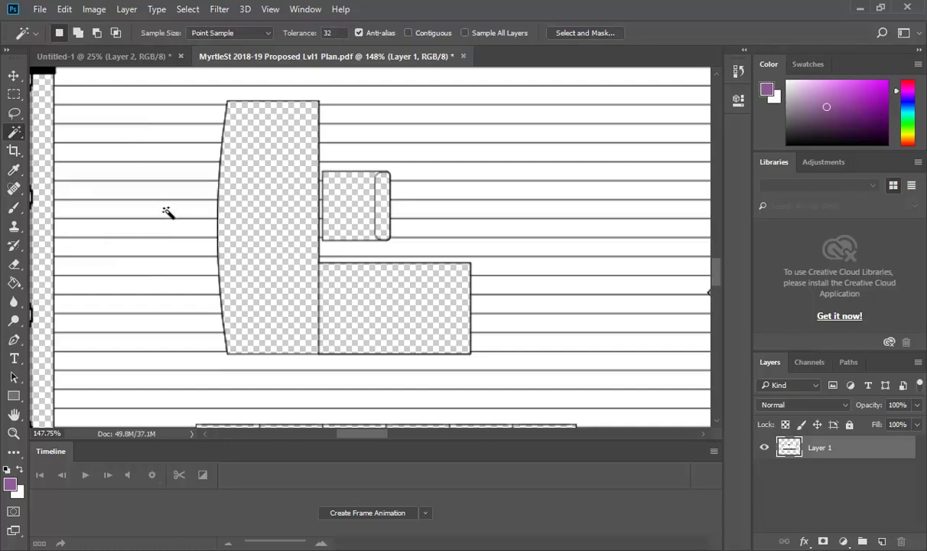
pyautogui.click(176, 177)
pyautogui.scroll(2, 190, 136)
pyautogui.scroll(5, 190, 137)
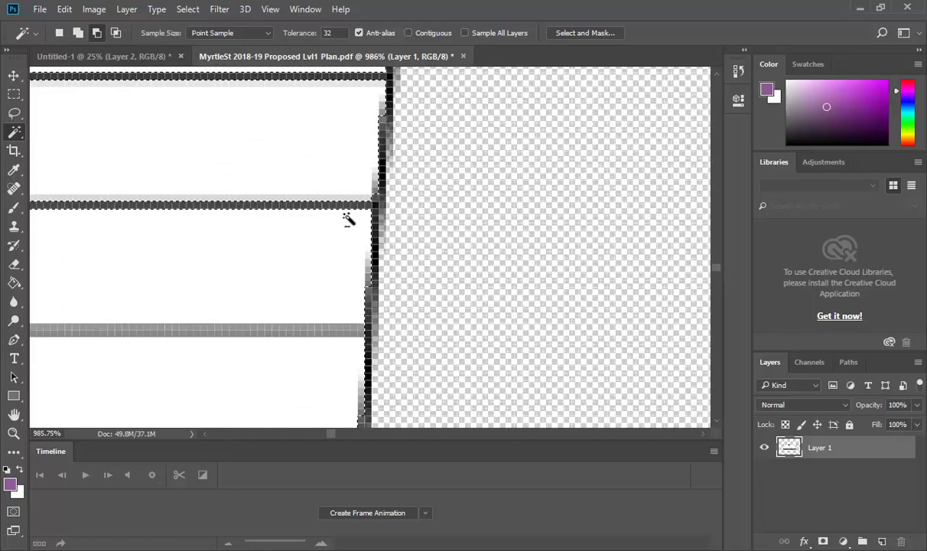
pyautogui.scroll(-3, 296, 337)
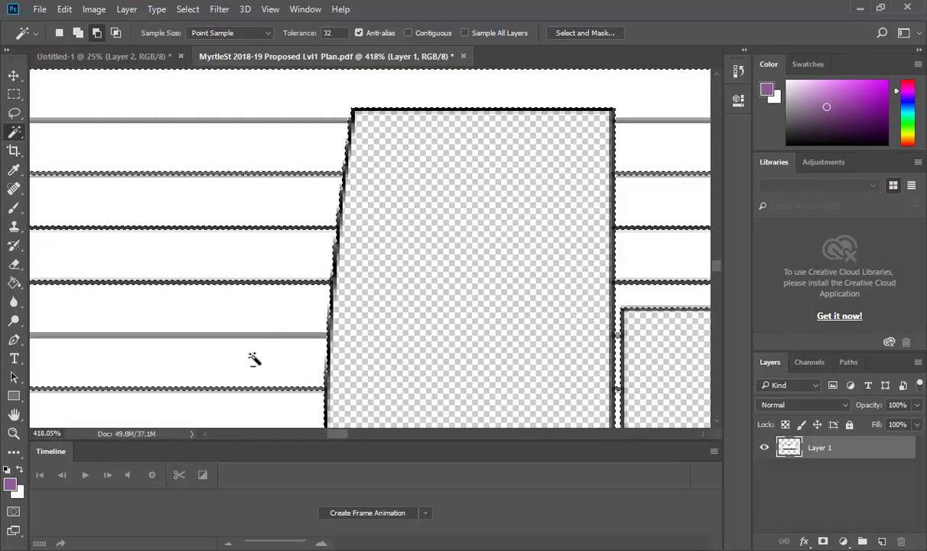
pyautogui.scroll(2, 254, 360)
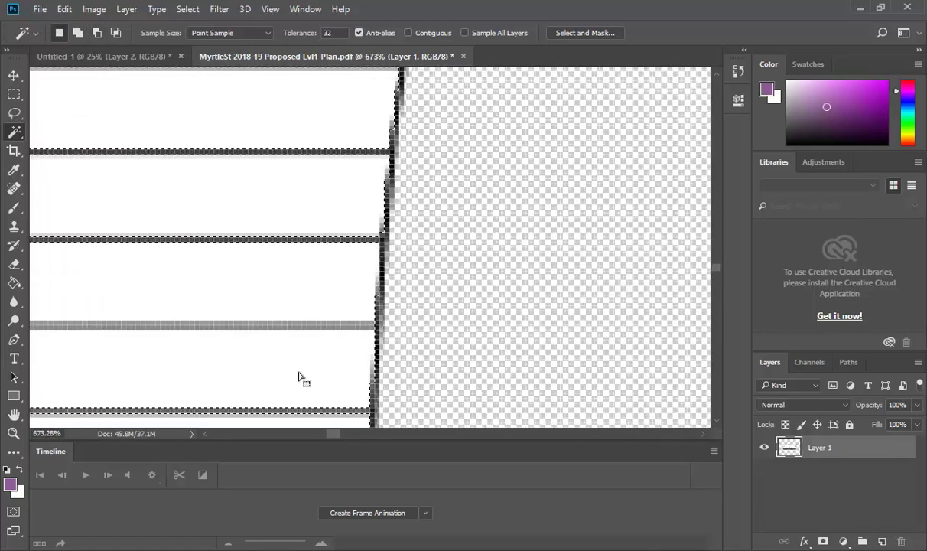
pyautogui.scroll(2, 300, 377)
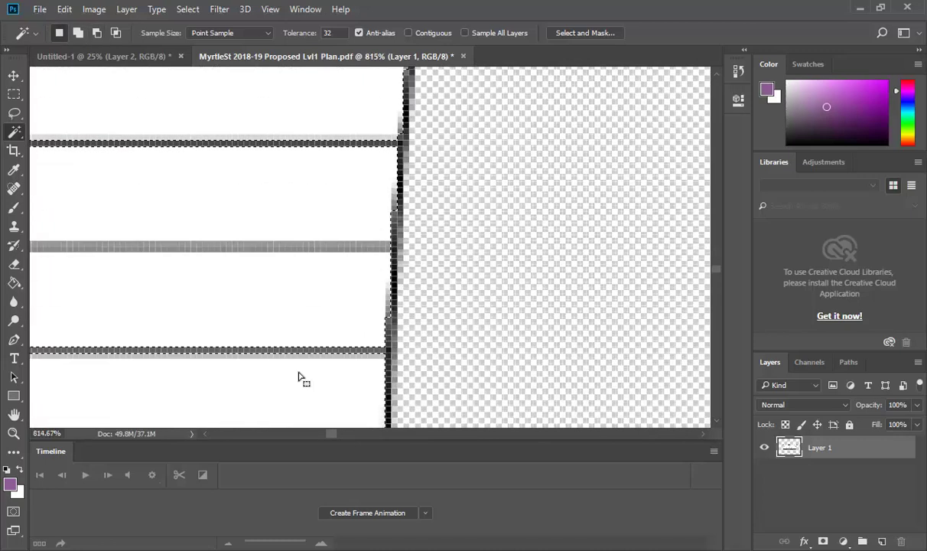
pyautogui.scroll(2, 300, 327)
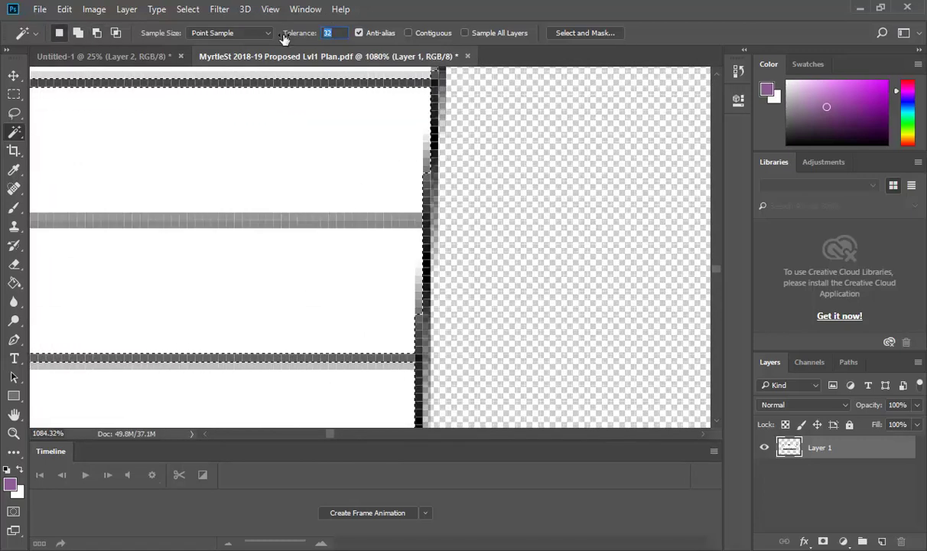
# - Set the Magic Wand tolerance to 5, drop the current selection and reselect the white floor areas
pyautogui.write('5')
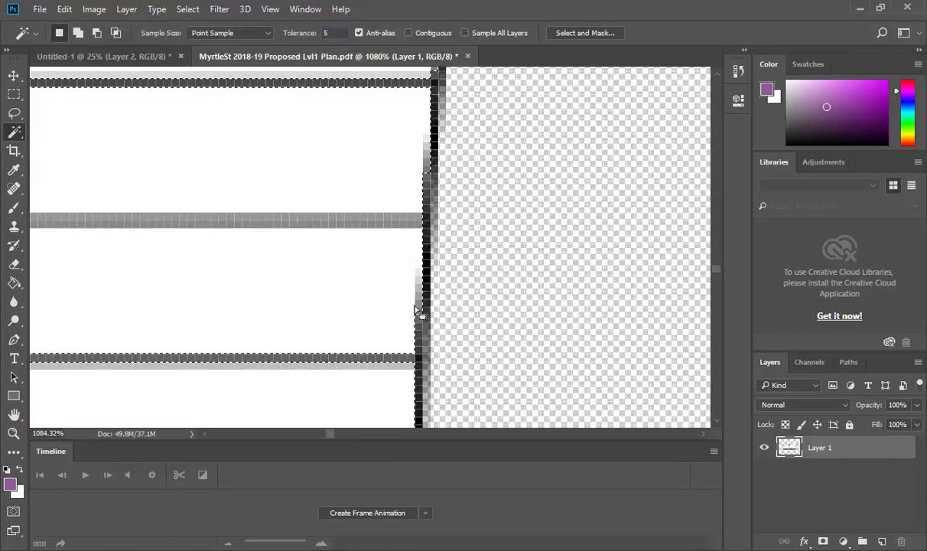
pyautogui.hotkey('ctrl', 'd')
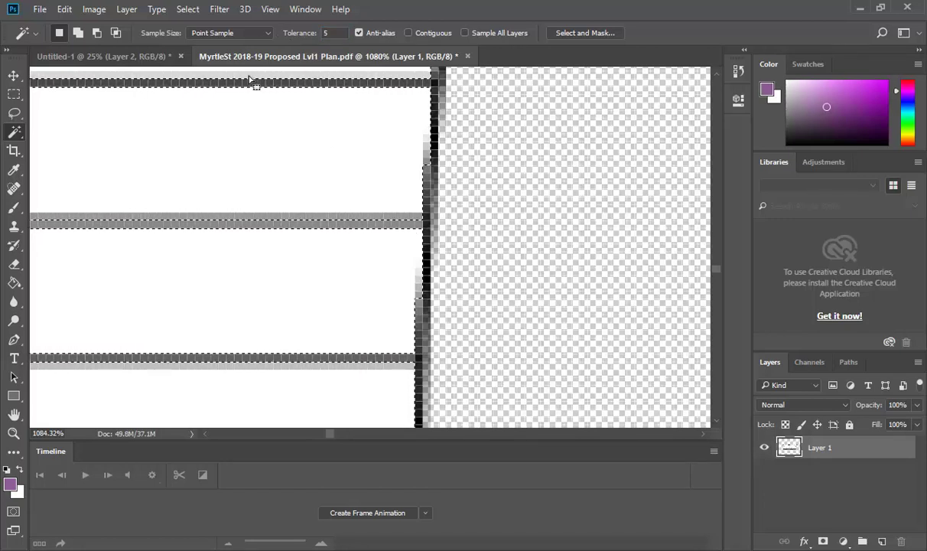
pyautogui.scroll(-3, 279, 267)
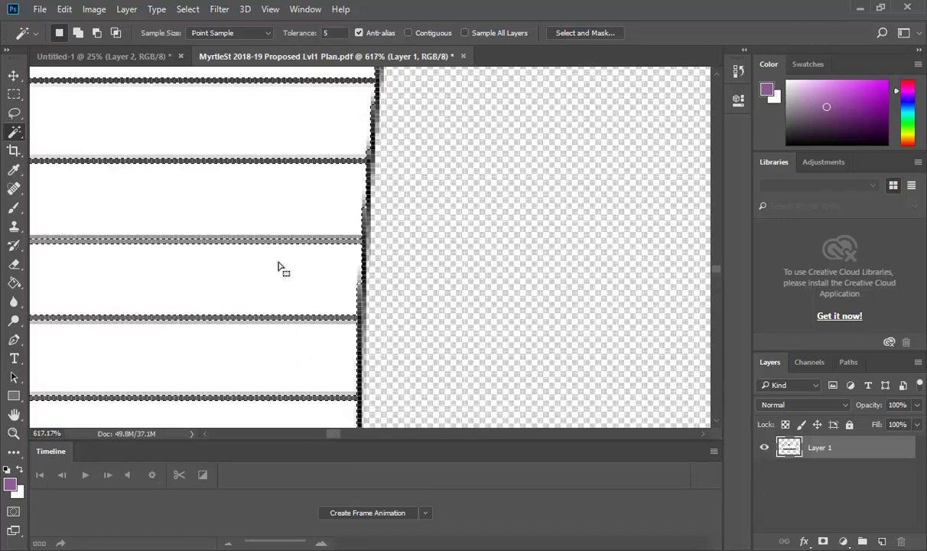
pyautogui.scroll(-5, 279, 264)
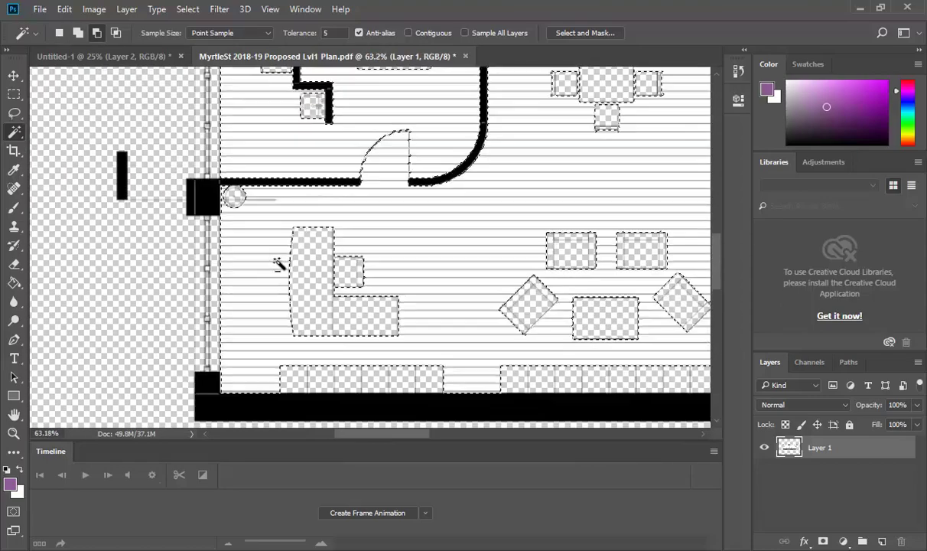
# - Examine how closely the white-area selection follows the floor lines, dining furniture and internal wall edges
pyautogui.scroll(-4, 299, 222)
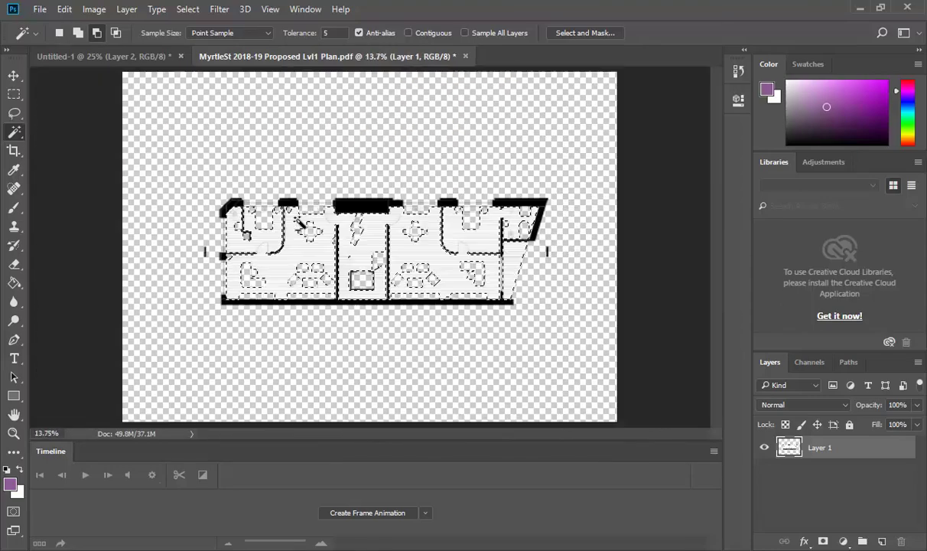
pyautogui.scroll(8, 357, 222)
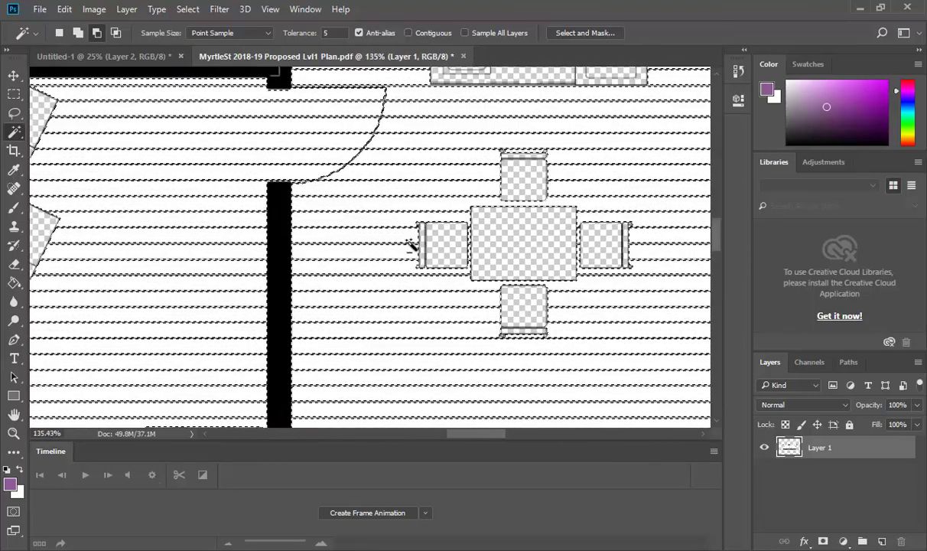
pyautogui.scroll(4, 346, 277)
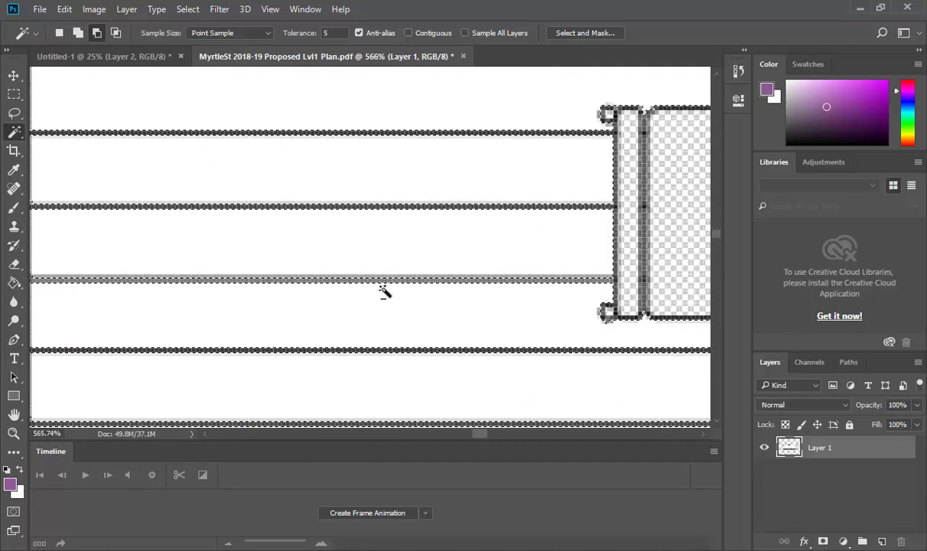
pyautogui.scroll(-2, 383, 291)
pyautogui.scroll(4, 179, 288)
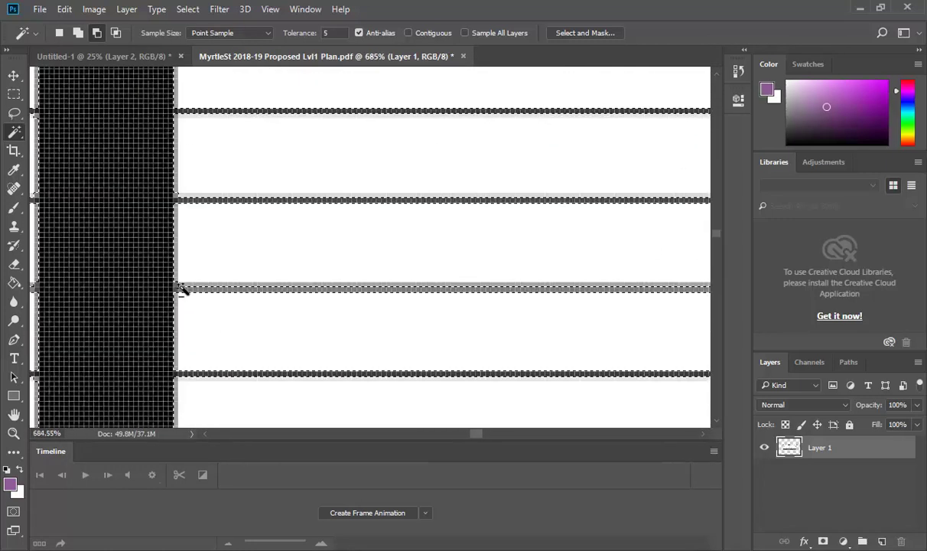
pyautogui.scroll(3, 176, 318)
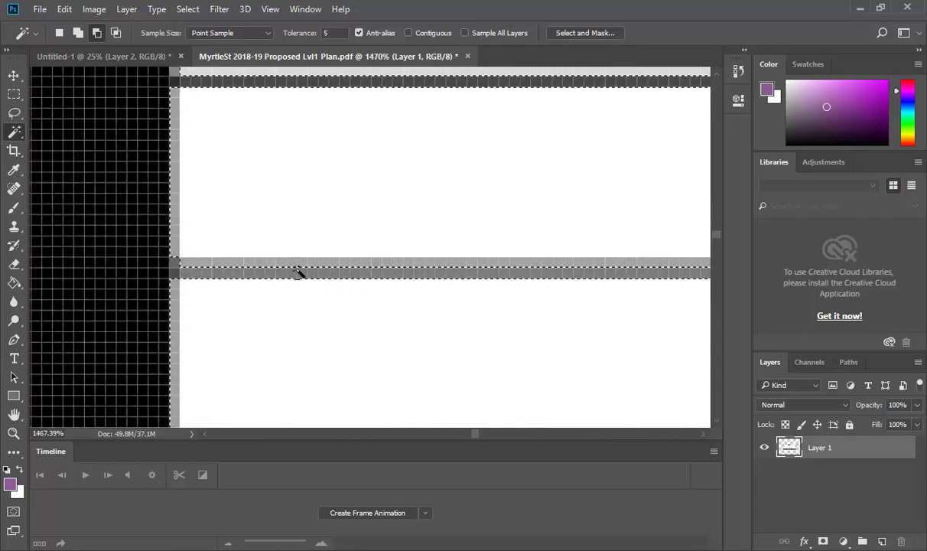
pyautogui.scroll(-9, 306, 265)
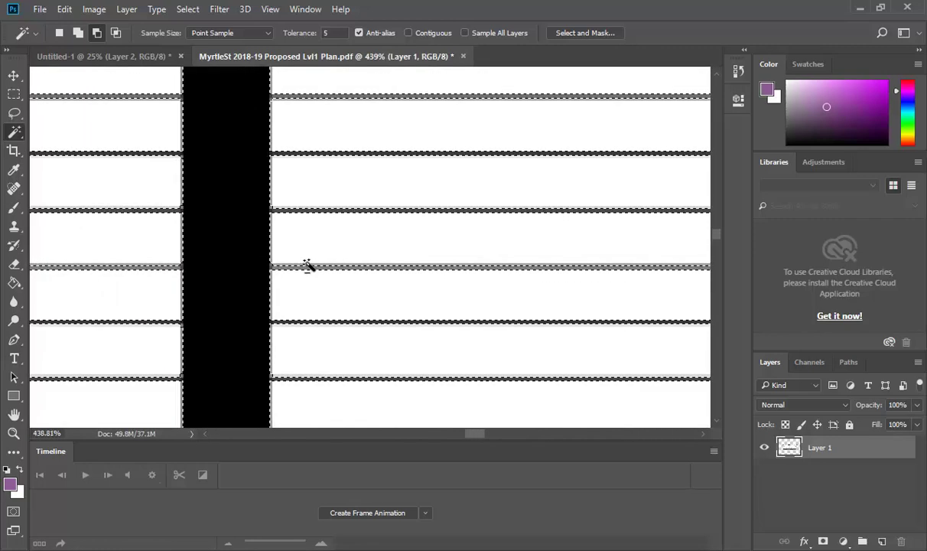
pyautogui.scroll(-5, 307, 265)
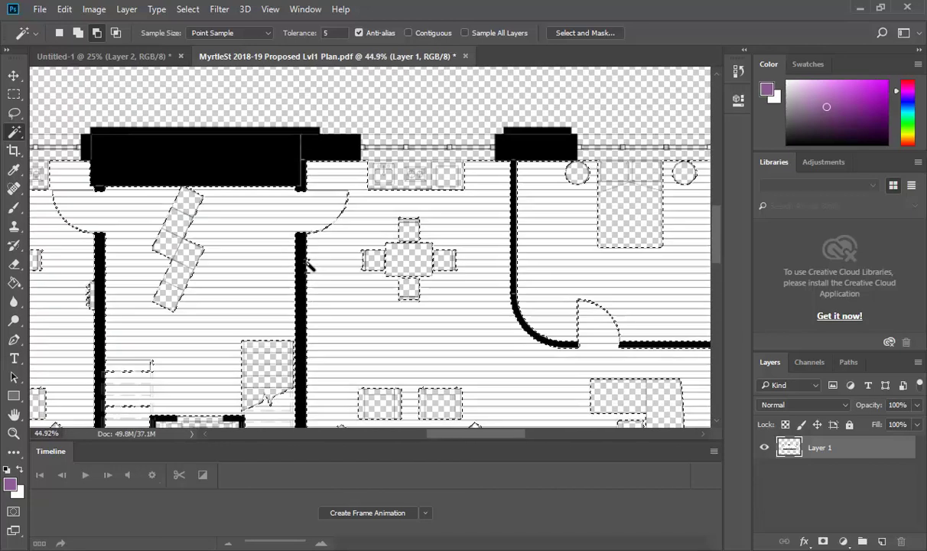
# - Delete the selected white floor fill across the whole plan and check the remaining linework around the furniture
pyautogui.scroll(-2, 186, 327)
pyautogui.scroll(-1, 252, 321)
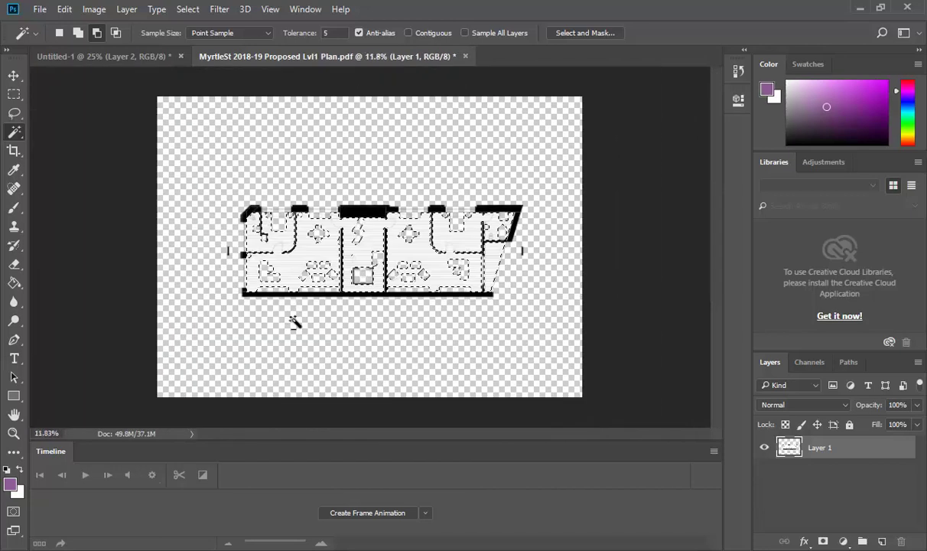
pyautogui.scroll(1, 284, 320)
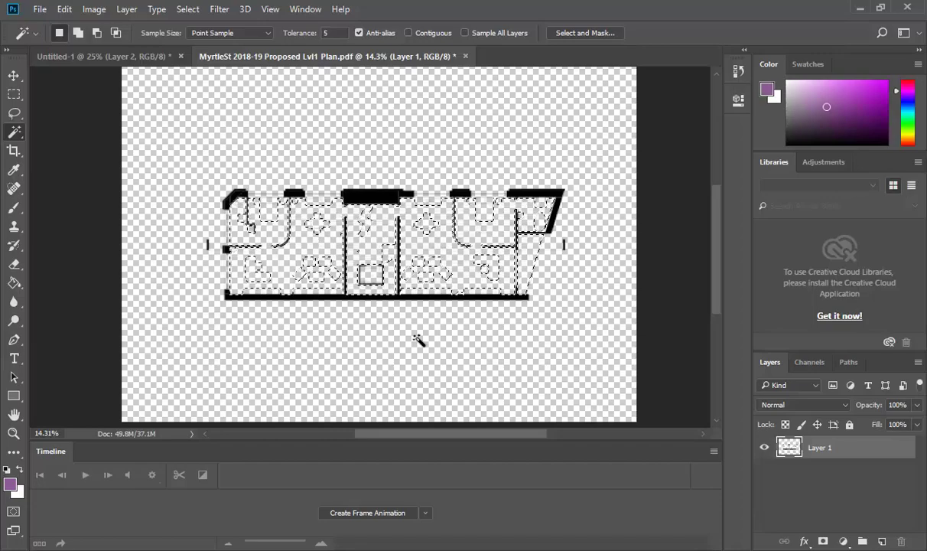
pyautogui.scroll(4, 337, 316)
pyautogui.scroll(6, 337, 316)
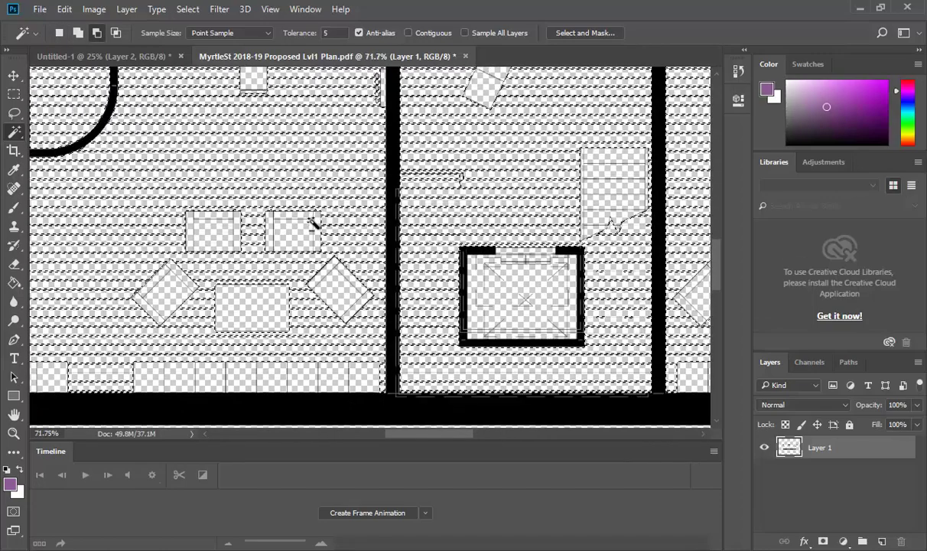
pyautogui.scroll(2, 295, 218)
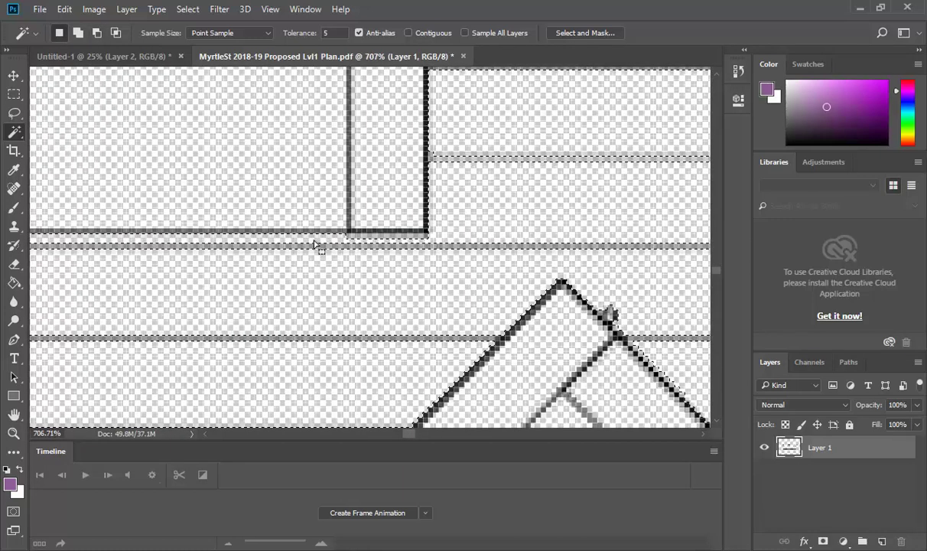
# - Invert the selection so the plan's linework is selected instead of the empty floor areas
pyautogui.click(187, 9)
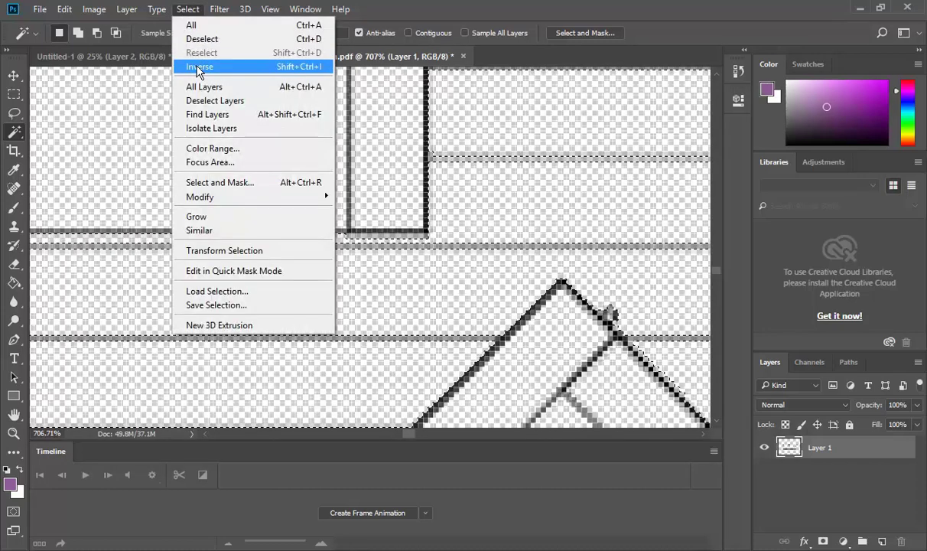
pyautogui.click(186, 9)
pyautogui.scroll(-2, 317, 199)
pyautogui.scroll(-4, 317, 198)
pyautogui.scroll(2, 252, 172)
pyautogui.scroll(2, 253, 172)
pyautogui.scroll(5, 114, 261)
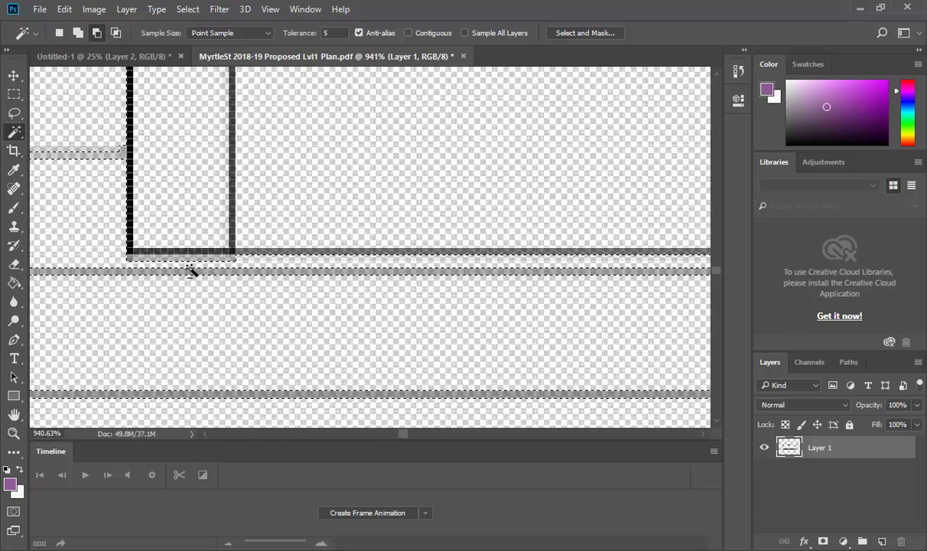
pyautogui.click(187, 9)
pyautogui.click(200, 66)
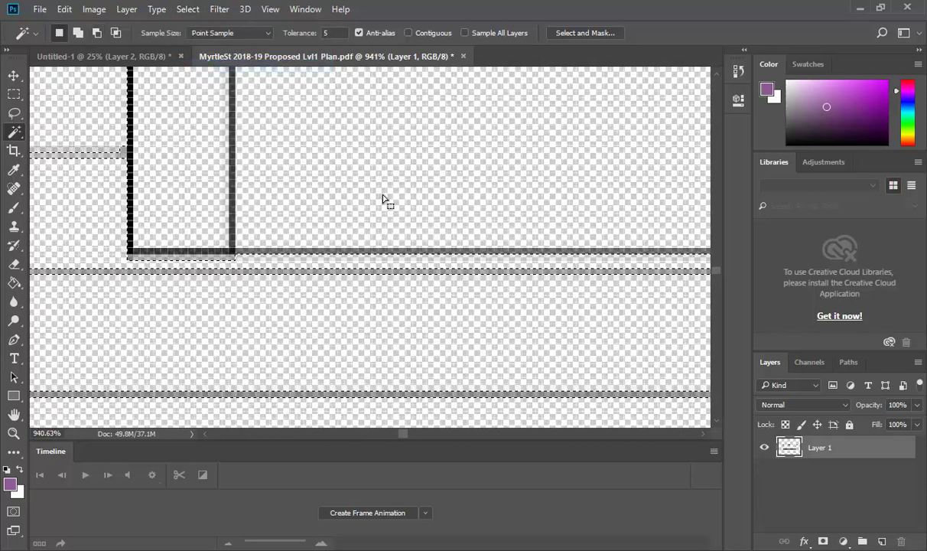
# - Start a Levels adjustment on the selected linework with the input shadows at 36 and midtones at 0.30
pyautogui.click(92, 10)
pyautogui.moveTo(107, 45)
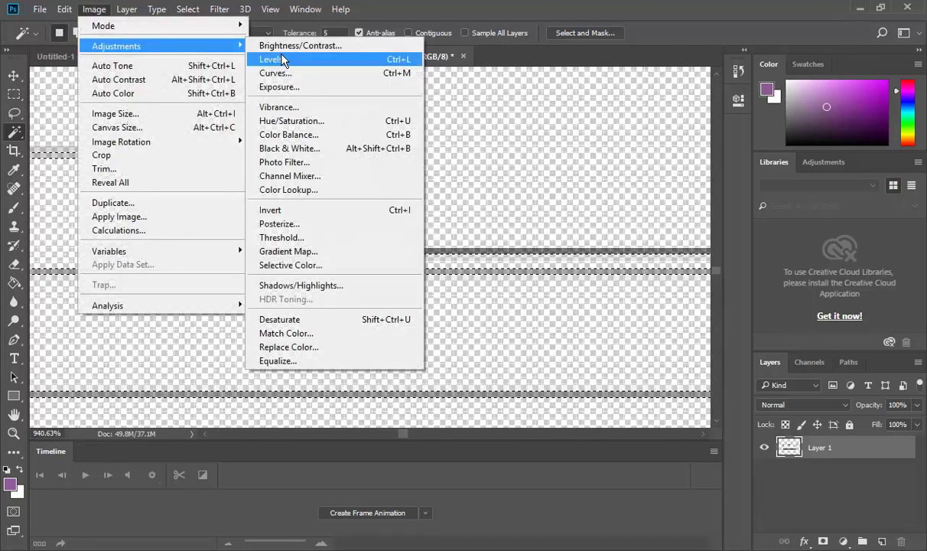
pyautogui.click(281, 59)
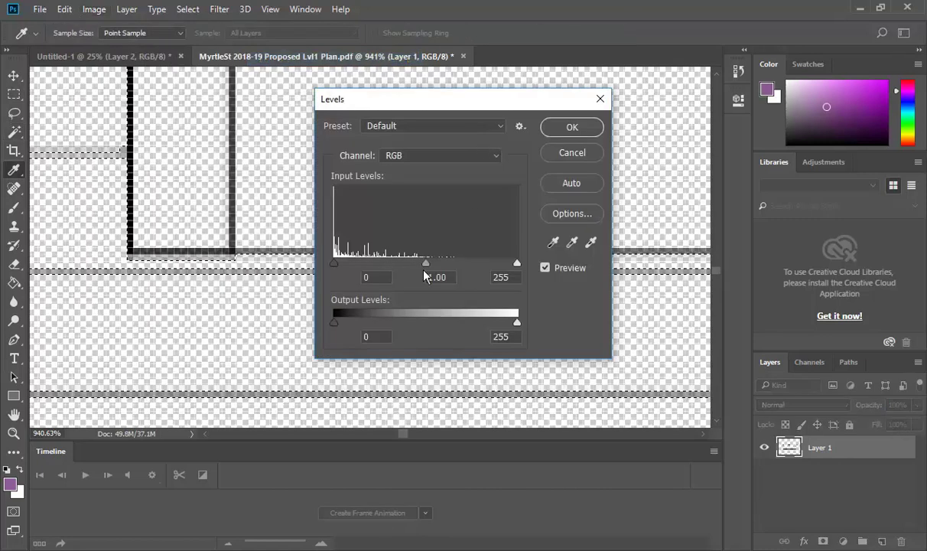
pyautogui.moveTo(422, 113); pyautogui.dragTo(644, 69)
pyautogui.moveTo(647, 221); pyautogui.dragTo(712, 218)
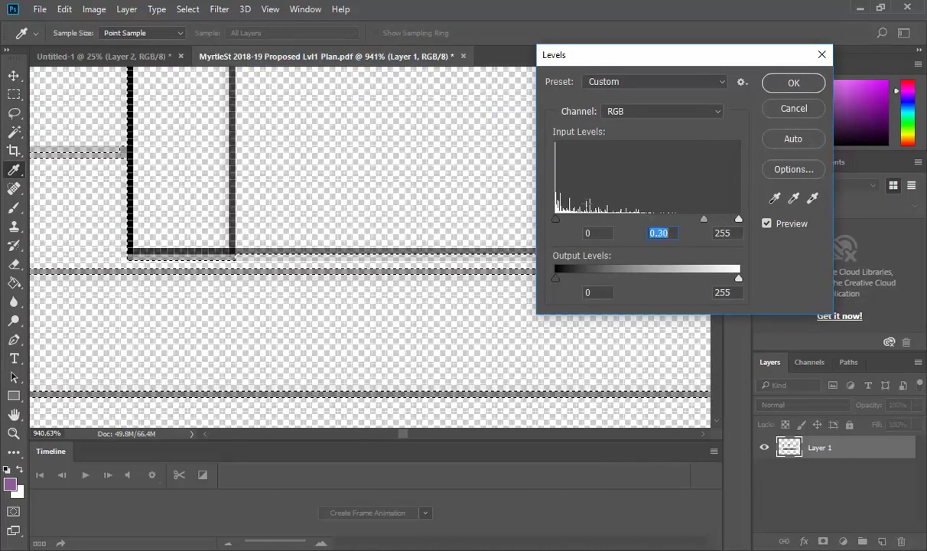
pyautogui.moveTo(556, 219); pyautogui.dragTo(583, 220)
pyautogui.moveTo(739, 220)
pyautogui.mouseDown()
pyautogui.moveTo(610, 222)
pyautogui.moveTo(746, 229)
pyautogui.mouseUp()
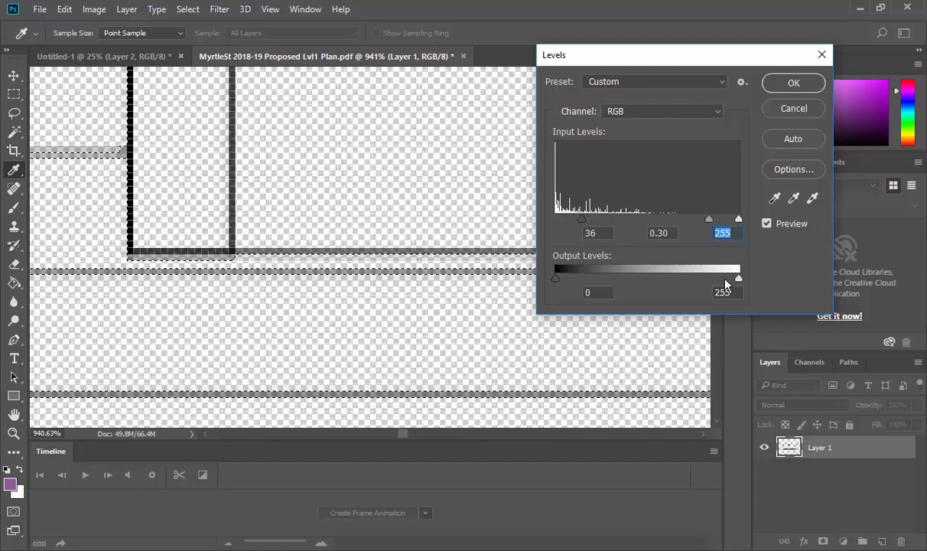
# - Try shifting the white and black output levels, then restore them to 255 and 0
pyautogui.moveTo(716, 282); pyautogui.dragTo(642, 279)
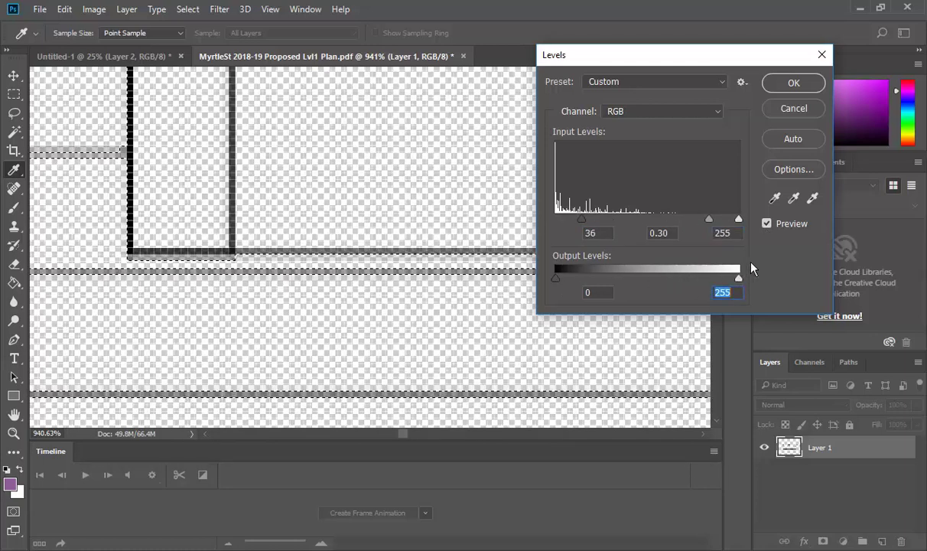
pyautogui.moveTo(568, 282)
pyautogui.mouseDown()
pyautogui.moveTo(604, 284)
pyautogui.moveTo(557, 292)
pyautogui.mouseUp()
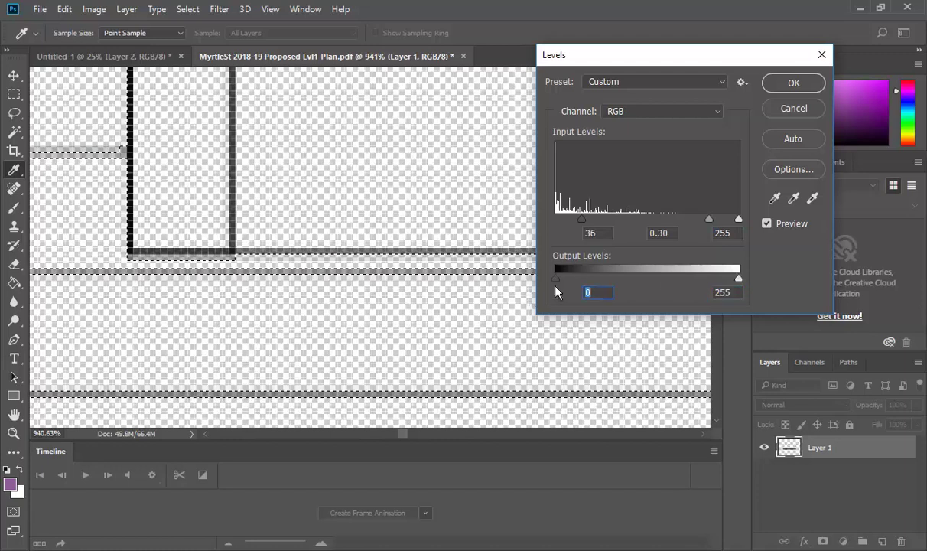
pyautogui.moveTo(667, 282); pyautogui.dragTo(797, 284)
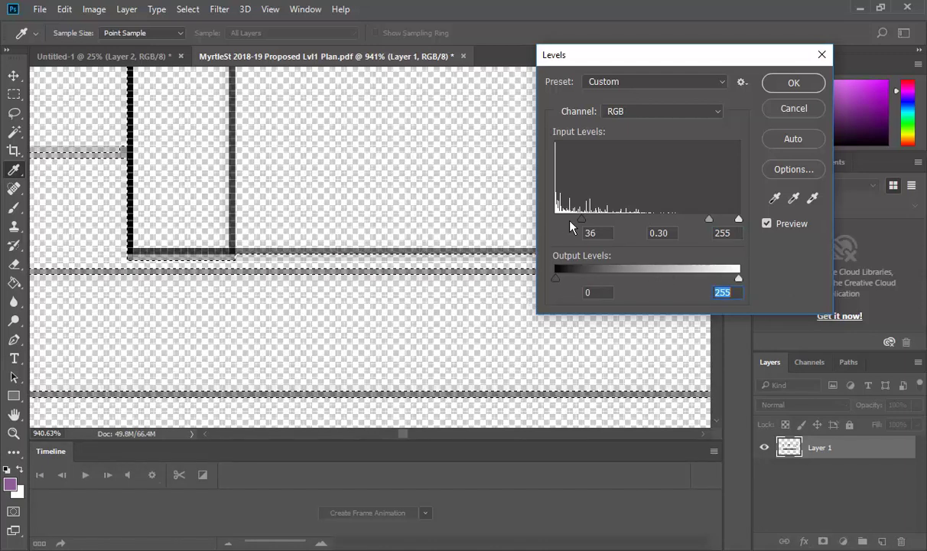
# - Raise the input shadow level to 138 and apply the Levels adjustment to the linework
pyautogui.moveTo(653, 225); pyautogui.dragTo(594, 224)
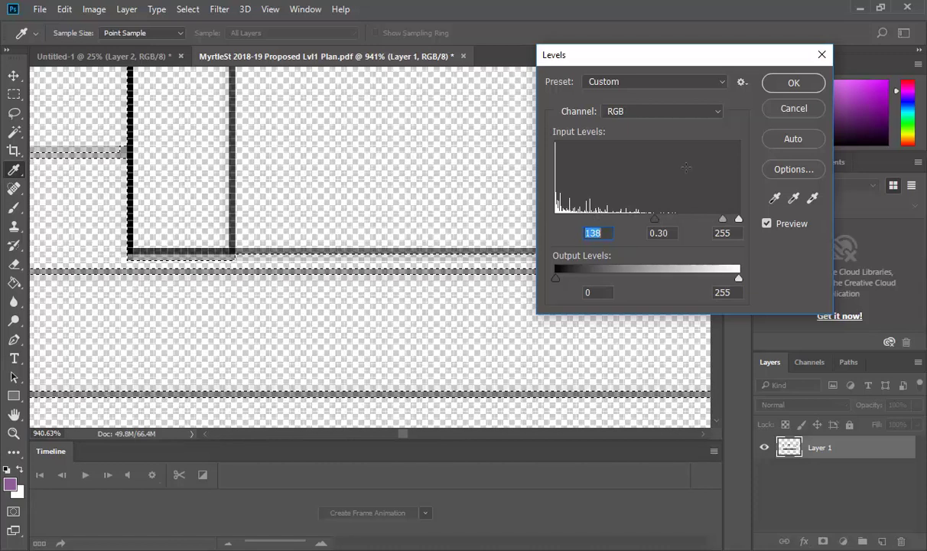
pyautogui.click(792, 83)
pyautogui.press('w')
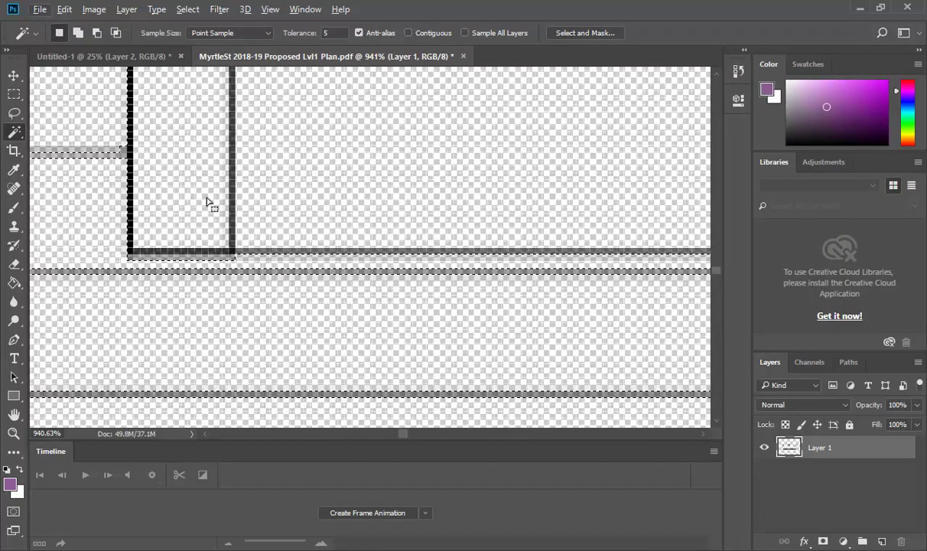
# - Select all pixels of Layer 1 and check the selection at the wall corner
pyautogui.rightClick(783, 450)
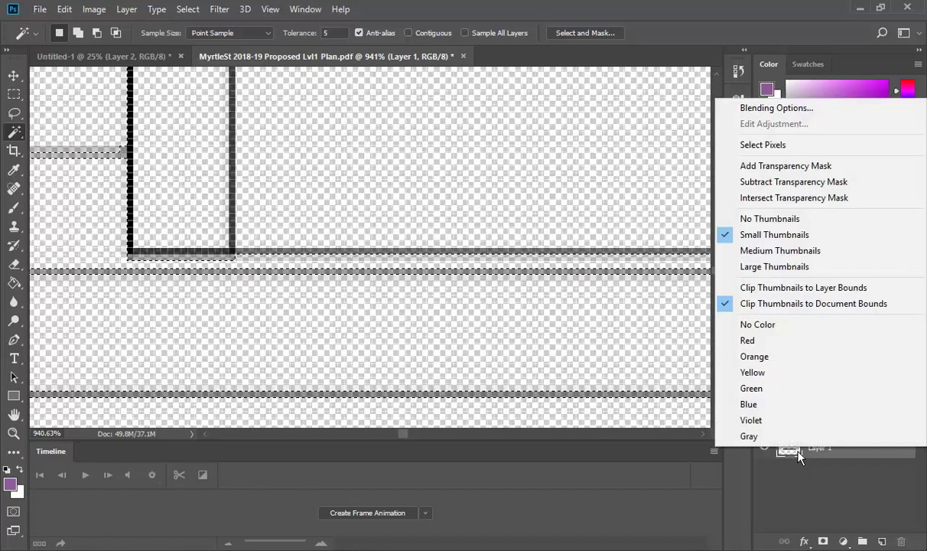
pyautogui.click(760, 146)
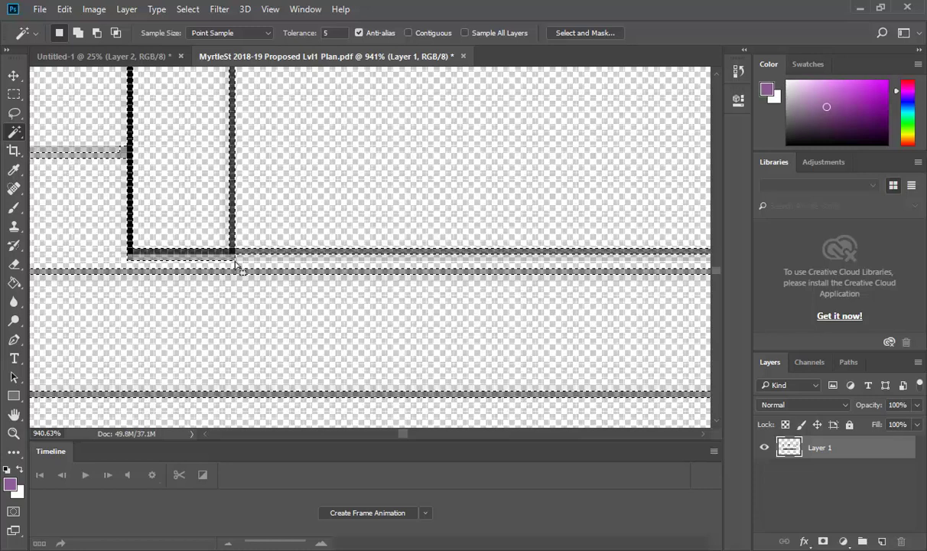
pyautogui.scroll(3, 233, 263)
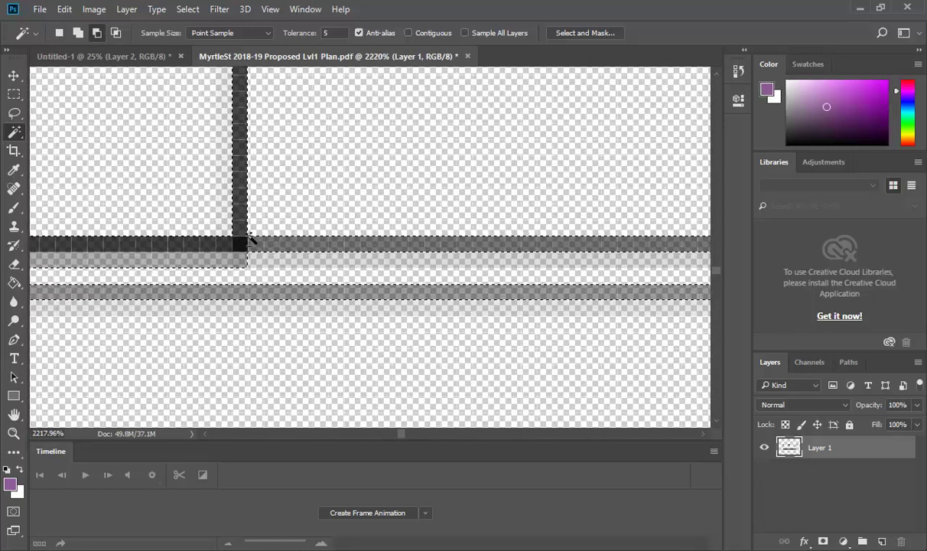
pyautogui.scroll(-3, 249, 239)
# - Fill the selected linework with Black and check the result across the whole plan
pyautogui.click(65, 9)
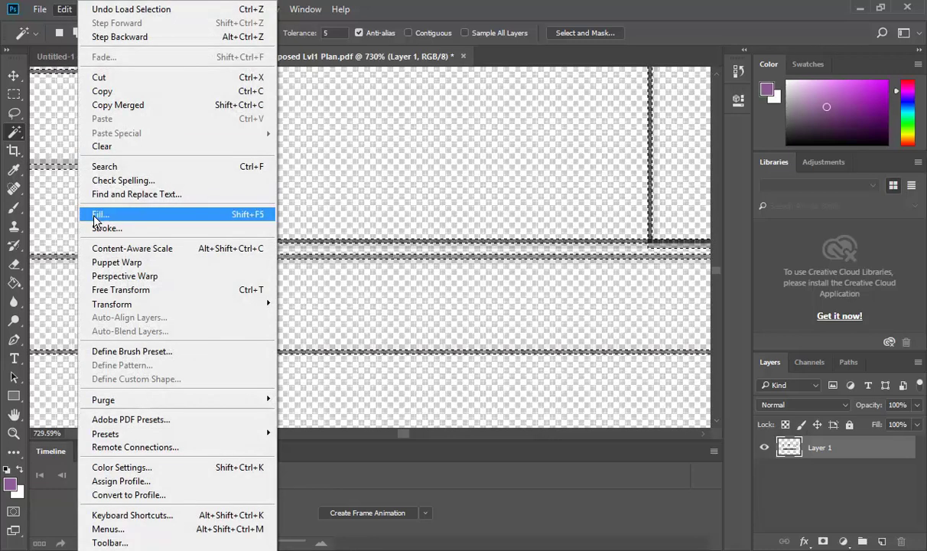
pyautogui.click(95, 216)
pyautogui.click(476, 153)
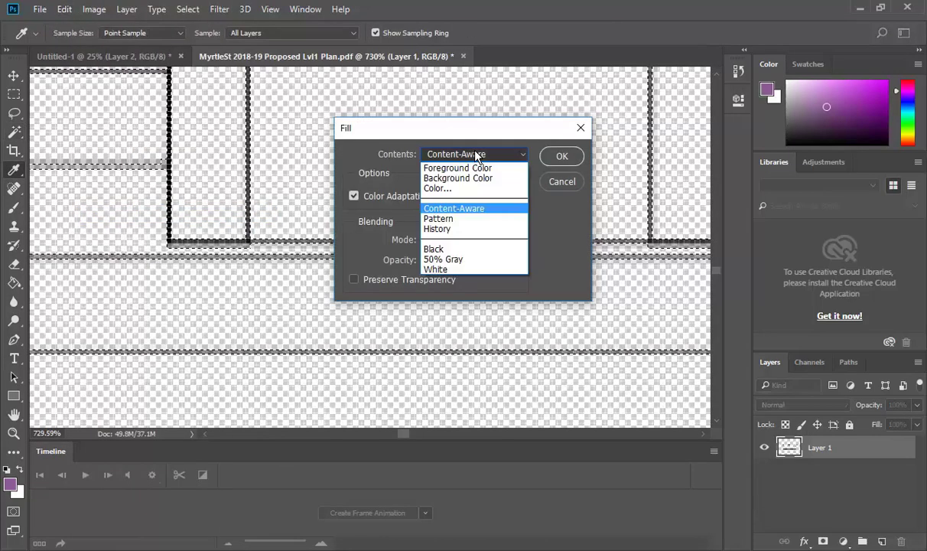
pyautogui.click(434, 248)
pyautogui.click(561, 156)
pyautogui.press('w')
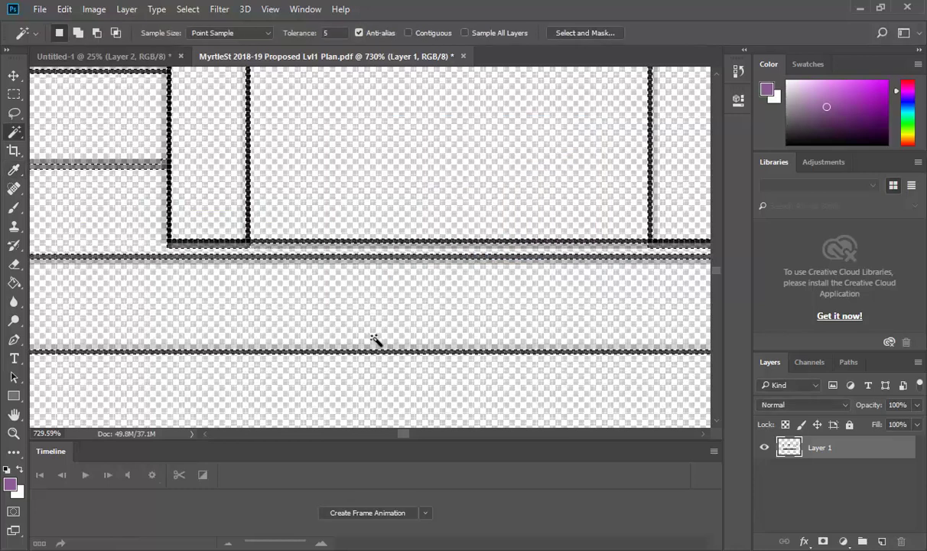
pyautogui.keyDown('alt'); pyautogui.scroll(-15, 214, 182); pyautogui.keyUp('alt')
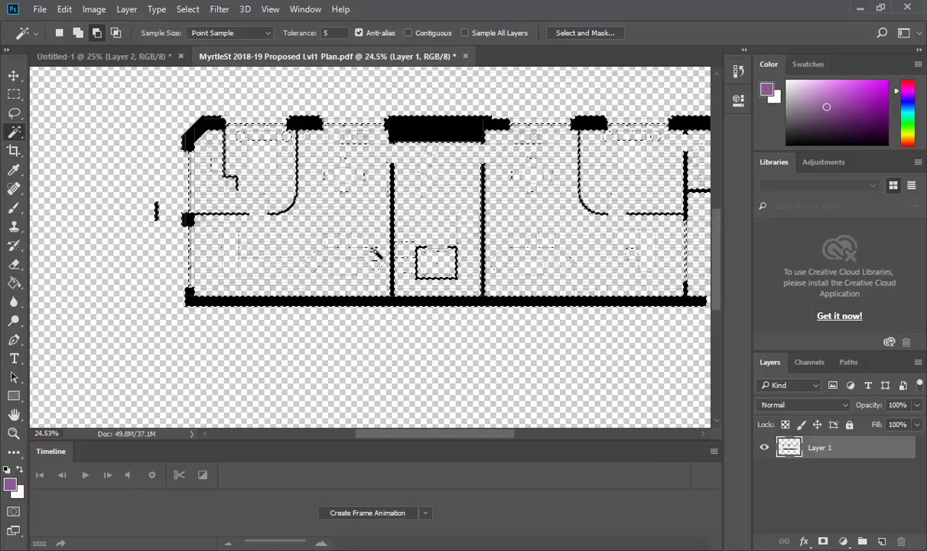
pyautogui.keyDown('alt'); pyautogui.scroll(7, 341, 214); pyautogui.keyUp('alt')
pyautogui.keyDown('alt'); pyautogui.scroll(-7, 337, 211); pyautogui.keyUp('alt')
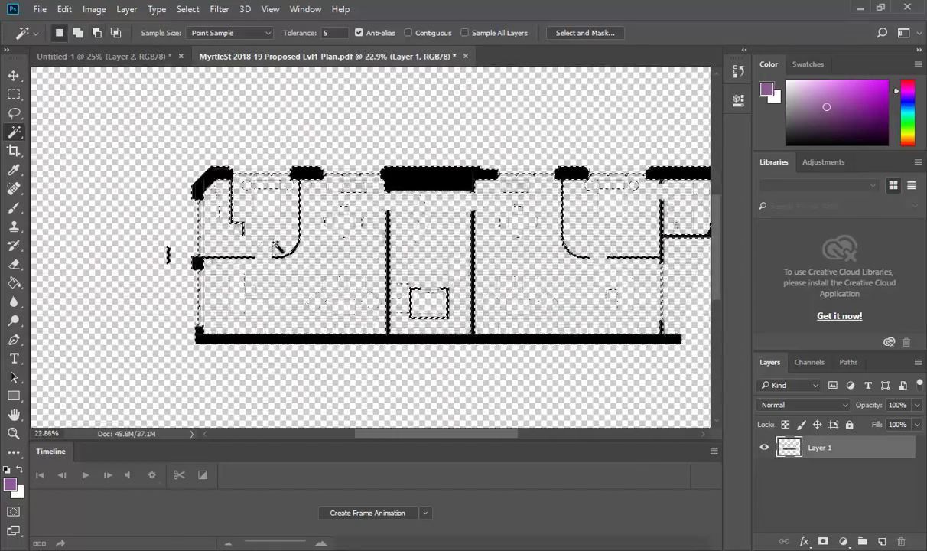
# - Deselect the linework and add two new blank layers above the plan layer
pyautogui.click(187, 9)
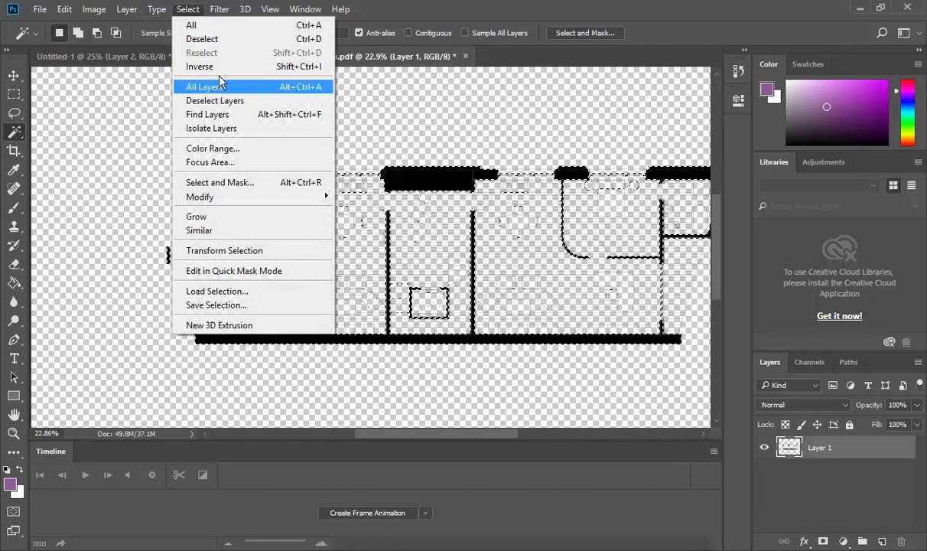
pyautogui.click(205, 37)
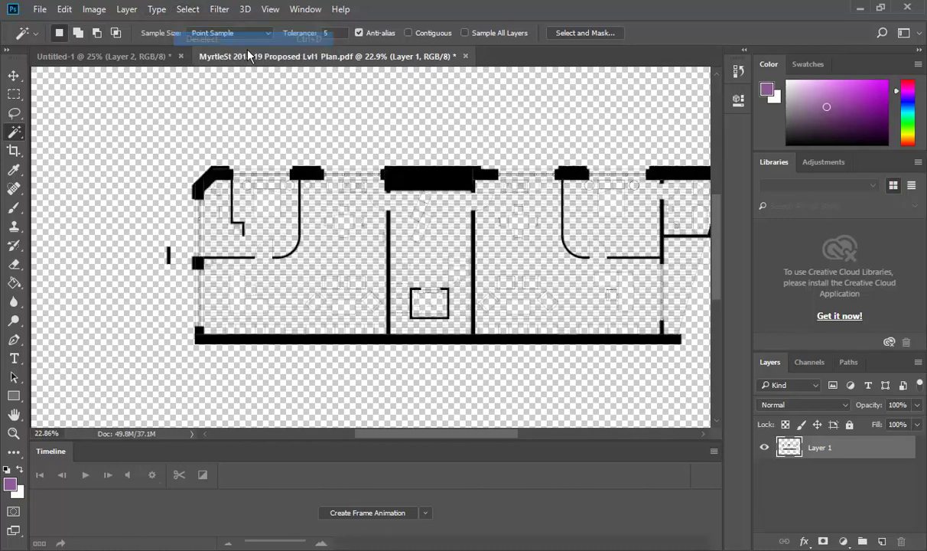
pyautogui.click(883, 541)
pyautogui.click(883, 541)
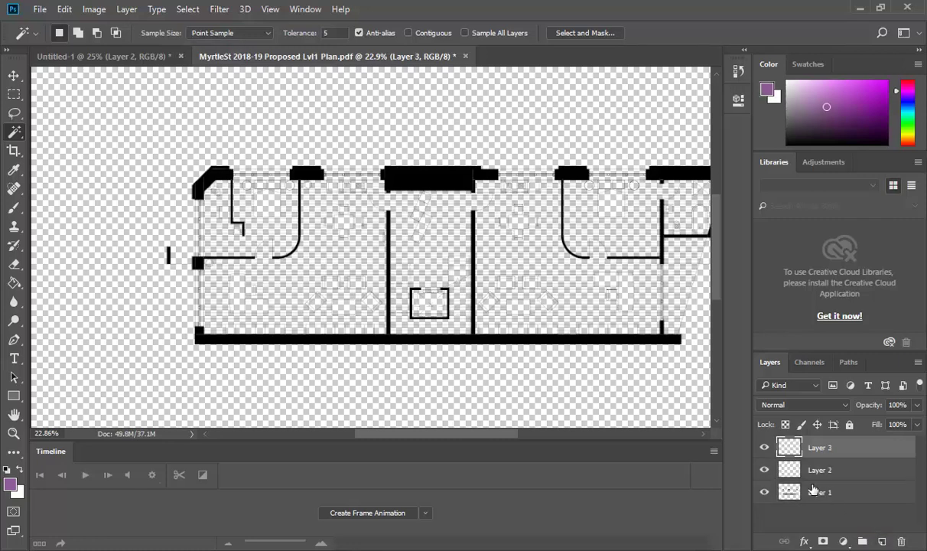
# - Rename Layer 1 as Linework and move it to the top of the layer stack
pyautogui.click(793, 497)
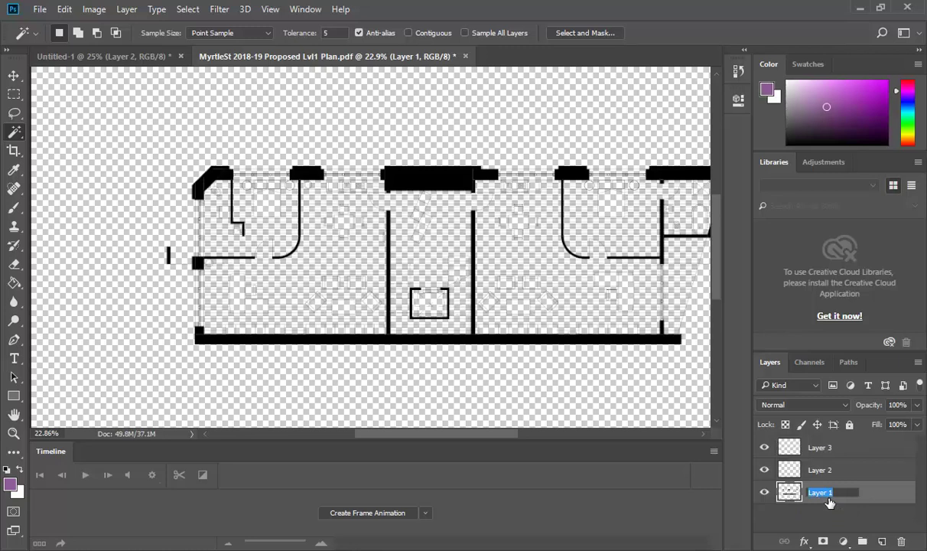
pyautogui.write('Li')
pyautogui.press('Return')
pyautogui.doubleClick(829, 494)
pyautogui.click(825, 493)
pyautogui.press('BackSpace')
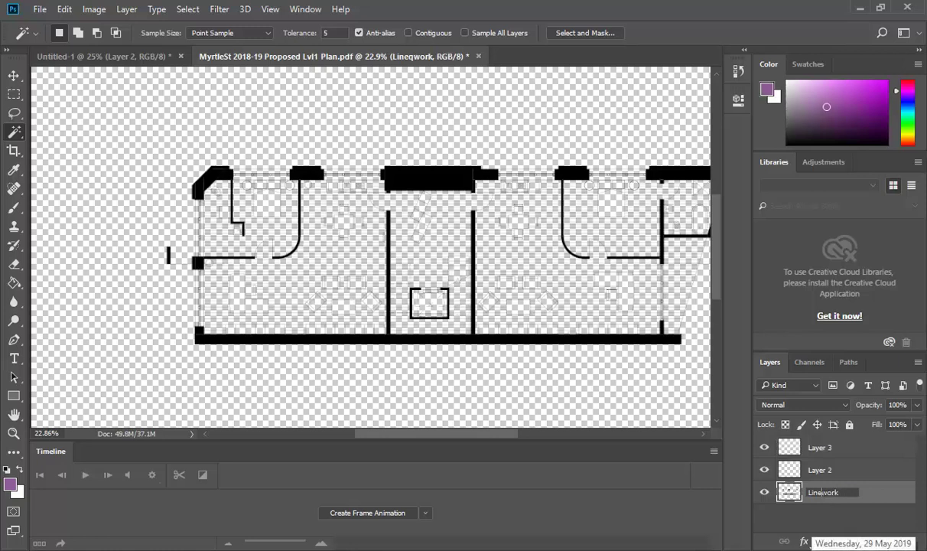
pyautogui.press('Return')
pyautogui.moveTo(784, 496); pyautogui.dragTo(780, 444)
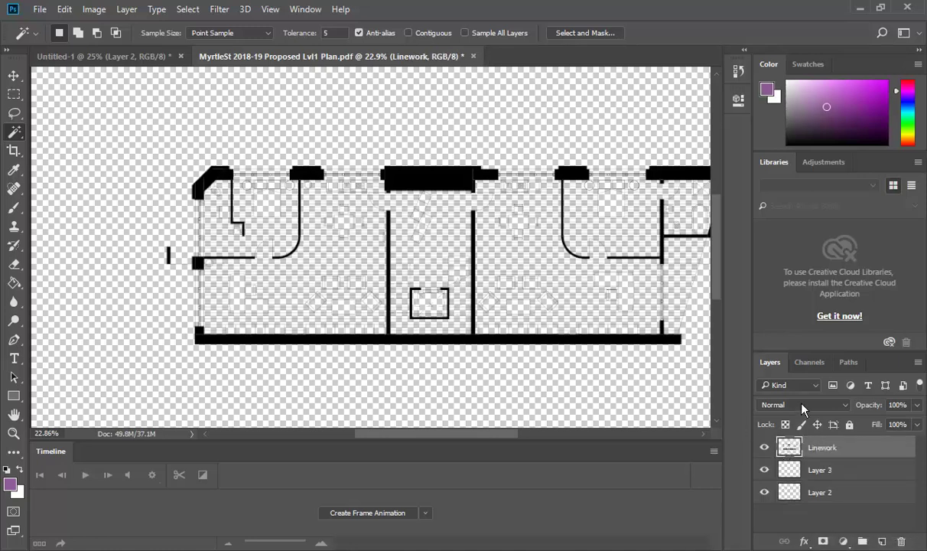
# - Look closer at the apartment linework and switch to the Lasso tool
pyautogui.scroll(3, 170, 207)
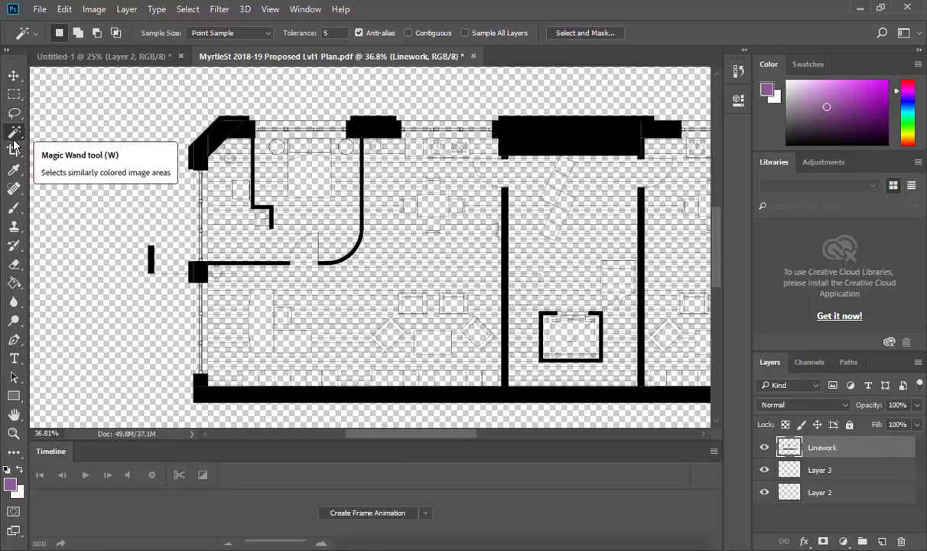
pyautogui.click(13, 115)
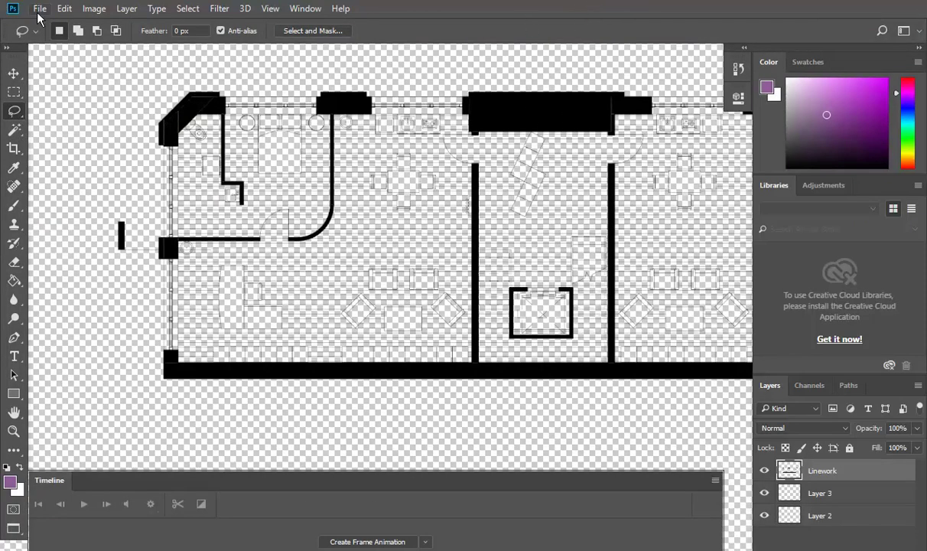
# - Try to bring the oversized Photoshop window back onto the screen by minimizing, maximizing, moving and reactivating it
pyautogui.click(8, 10)
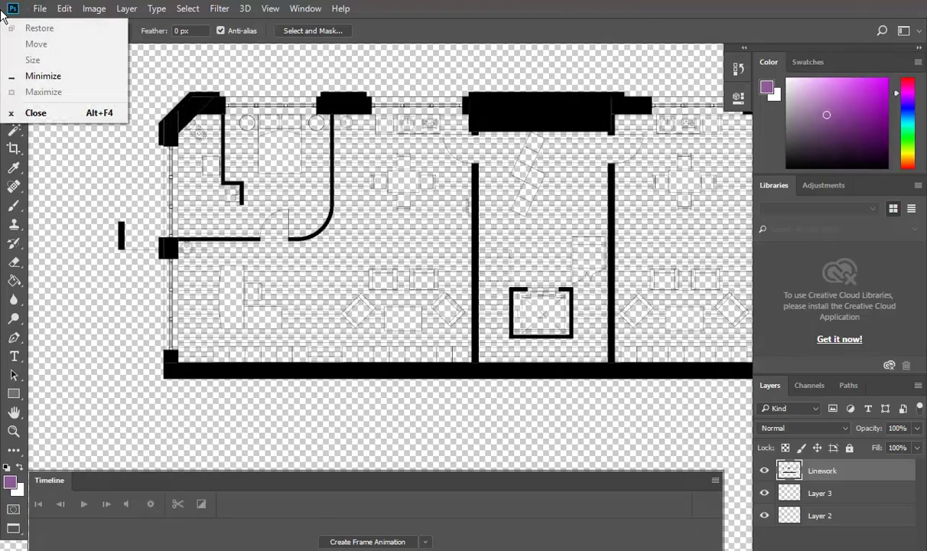
pyautogui.click(34, 78)
pyautogui.hotkey('alt', 'Tab')
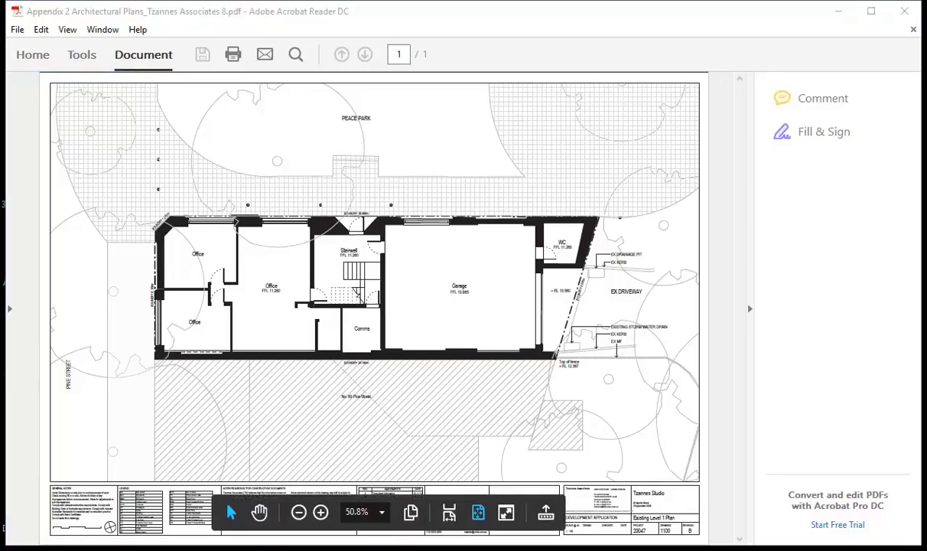
pyautogui.click(12, 9)
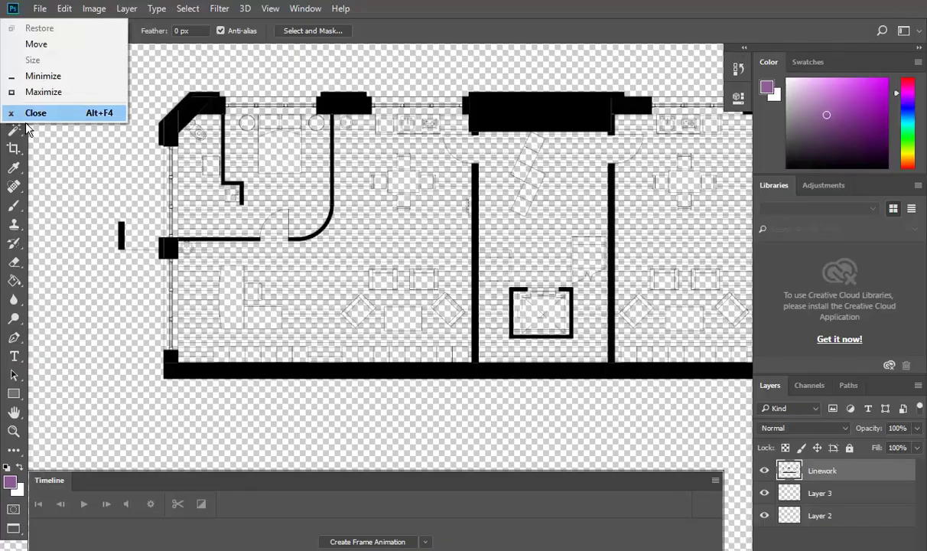
pyautogui.click(32, 95)
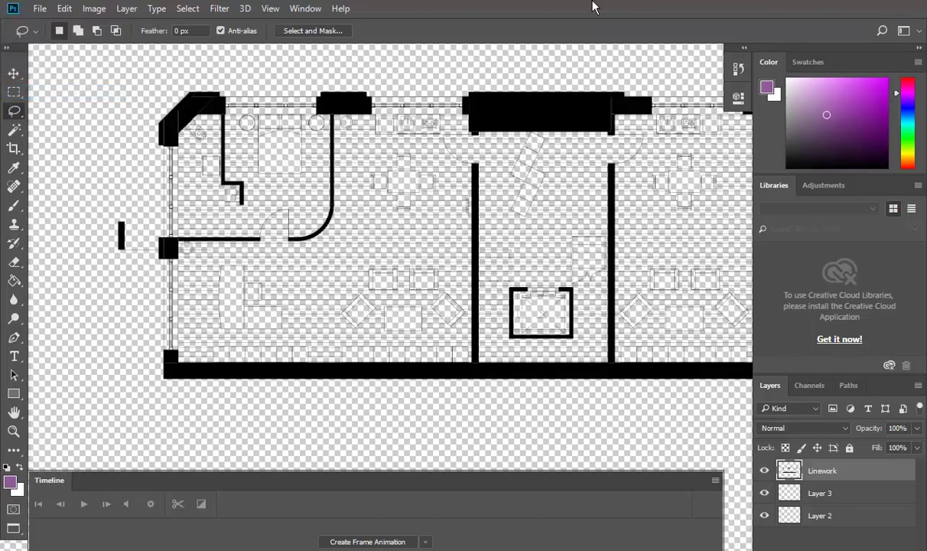
pyautogui.click(13, 9)
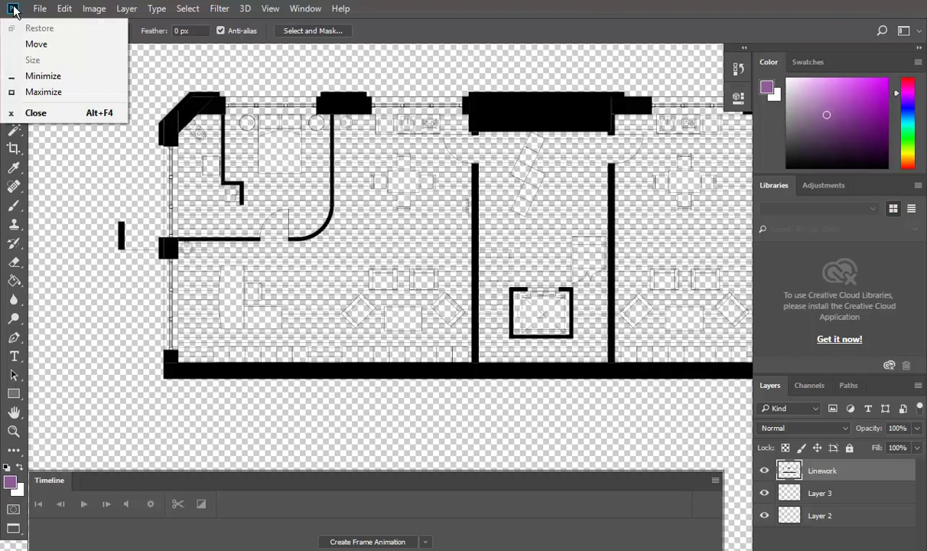
pyautogui.click(34, 54)
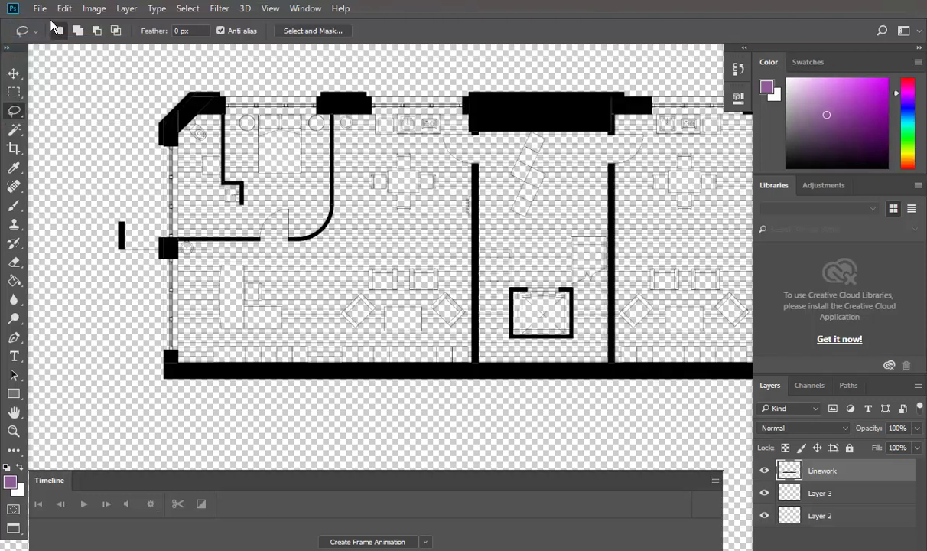
pyautogui.click(9, 8)
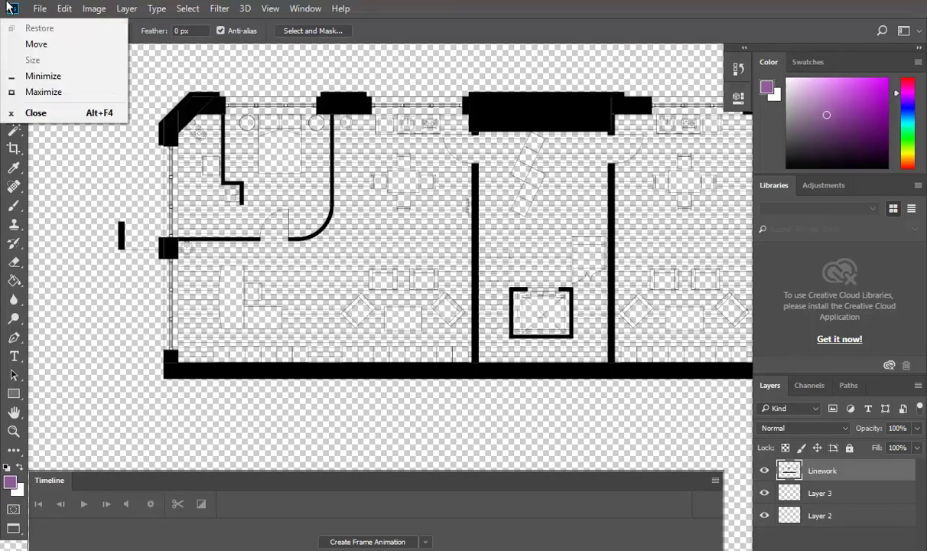
pyautogui.click(33, 92)
pyautogui.click(10, 8)
pyautogui.click(35, 45)
pyautogui.click(11, 9)
pyautogui.click(43, 76)
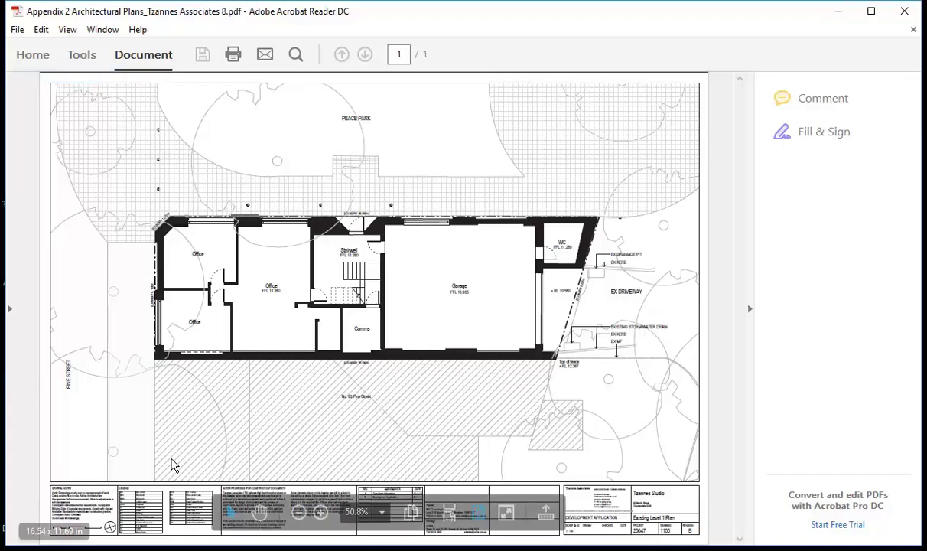
pyautogui.rightClick(329, 548)
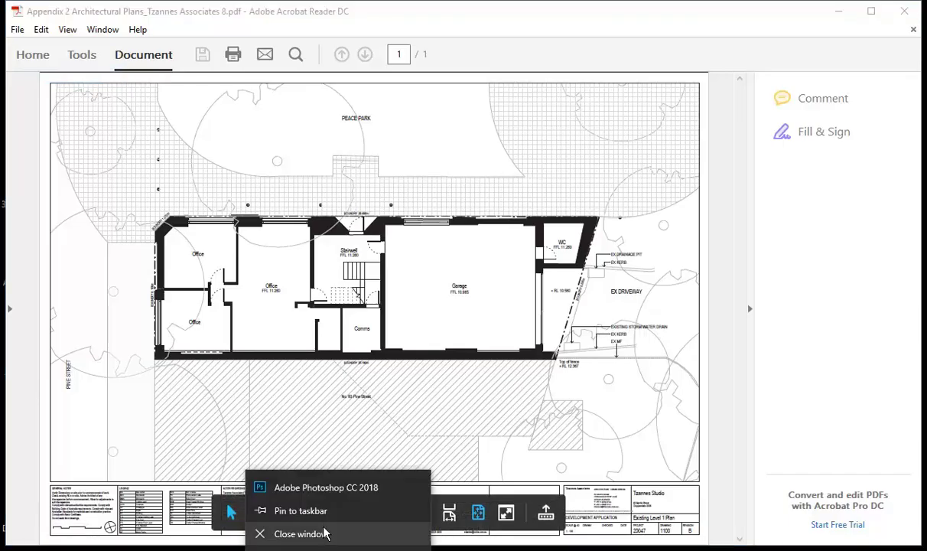
pyautogui.click(330, 488)
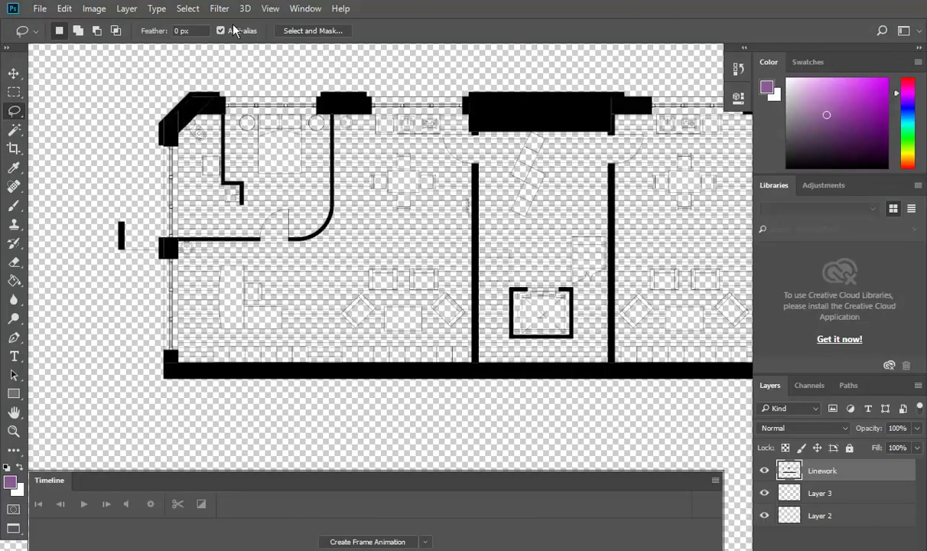
pyautogui.click(305, 8)
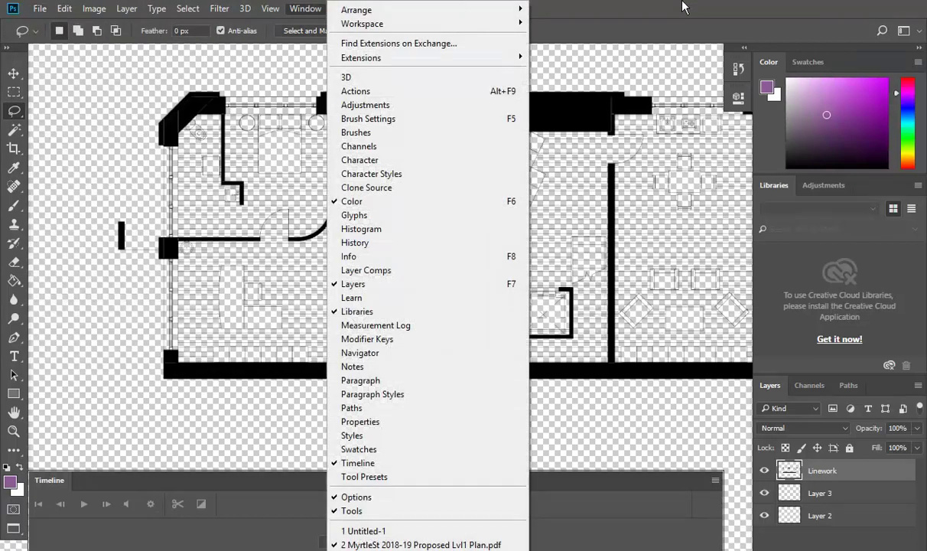
pyautogui.click(684, 7)
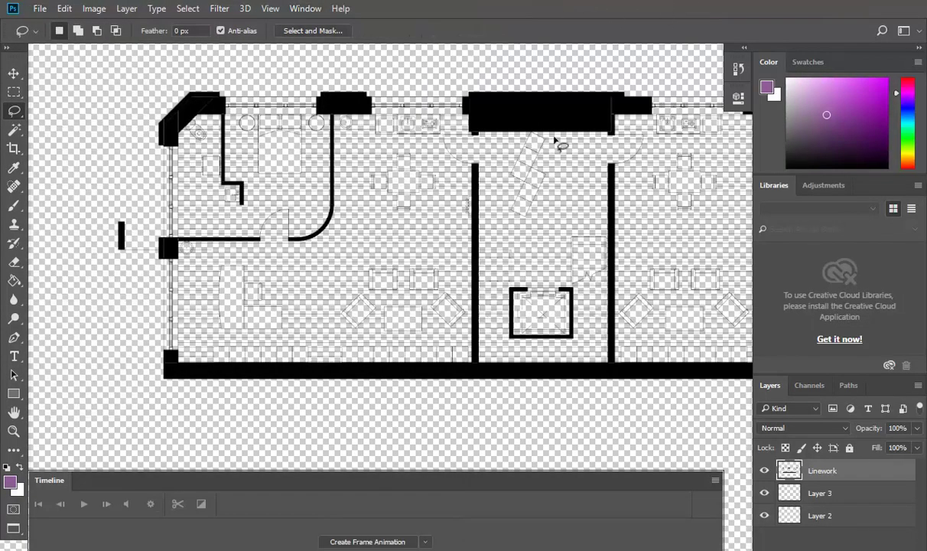
pyautogui.click(38, 8)
pyautogui.click(14, 10)
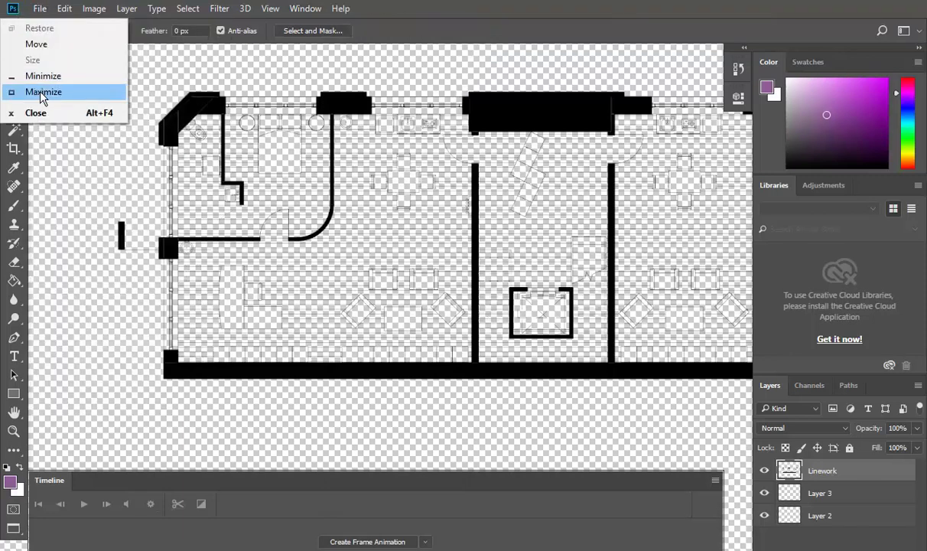
pyautogui.click(39, 113)
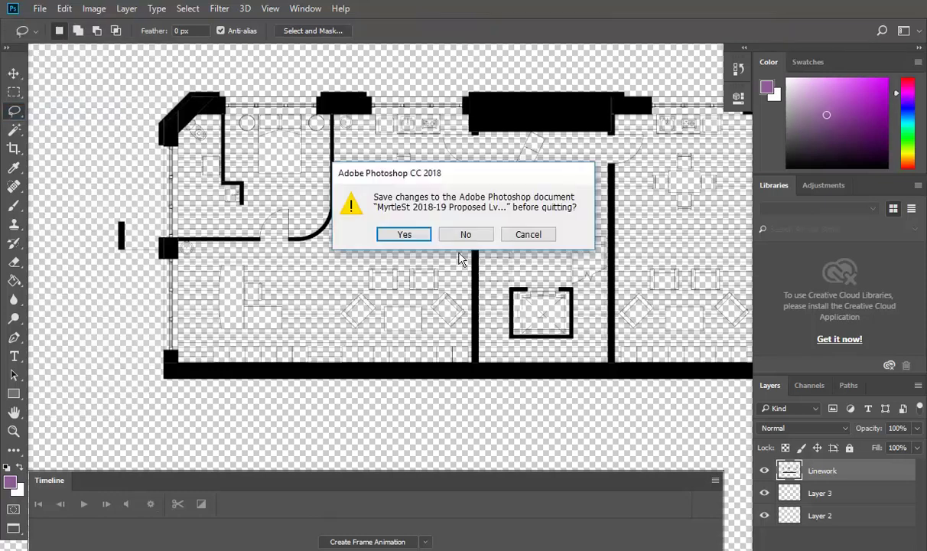
pyautogui.click(506, 234)
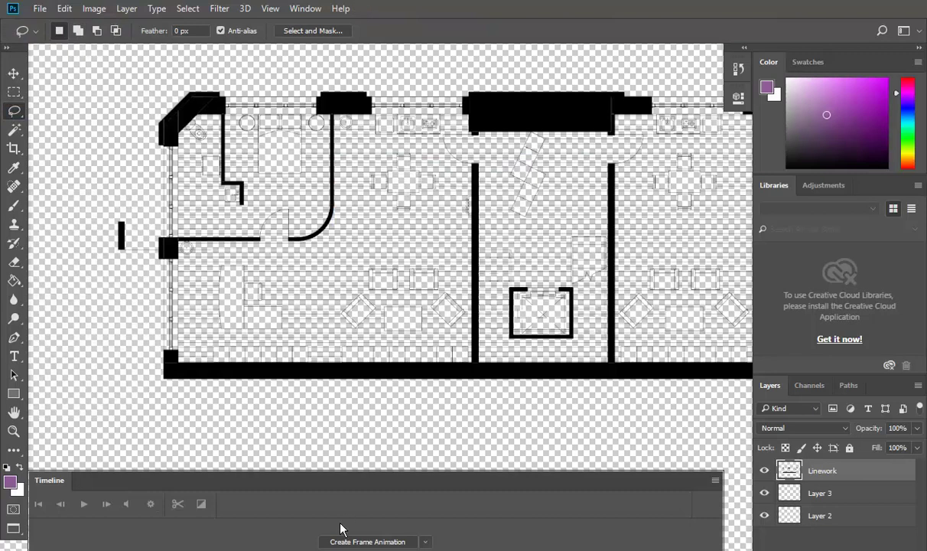
pyautogui.click(39, 9)
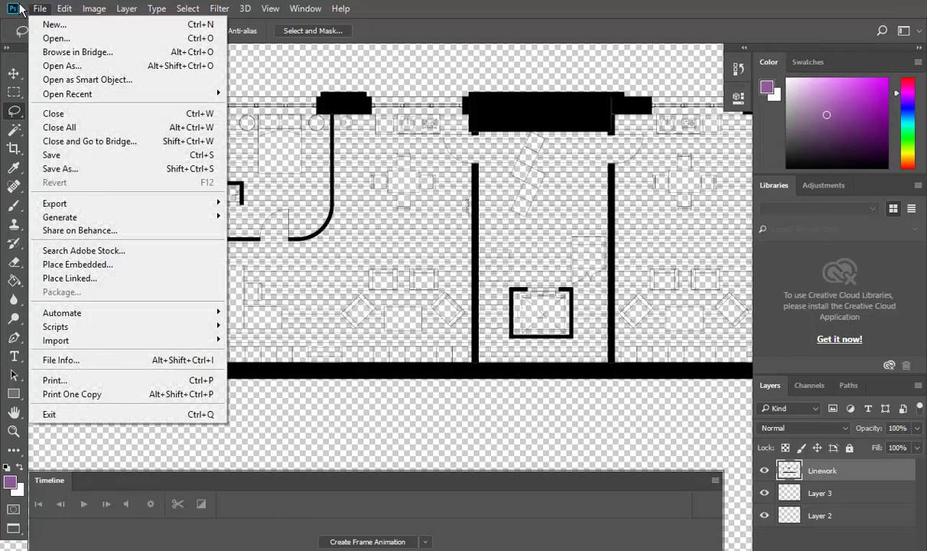
pyautogui.moveTo(13, 9)
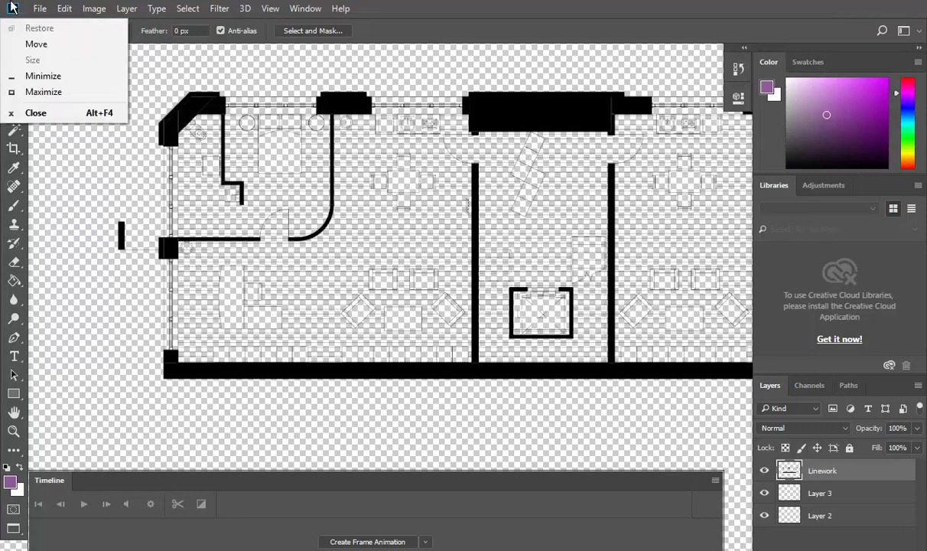
pyautogui.click(38, 92)
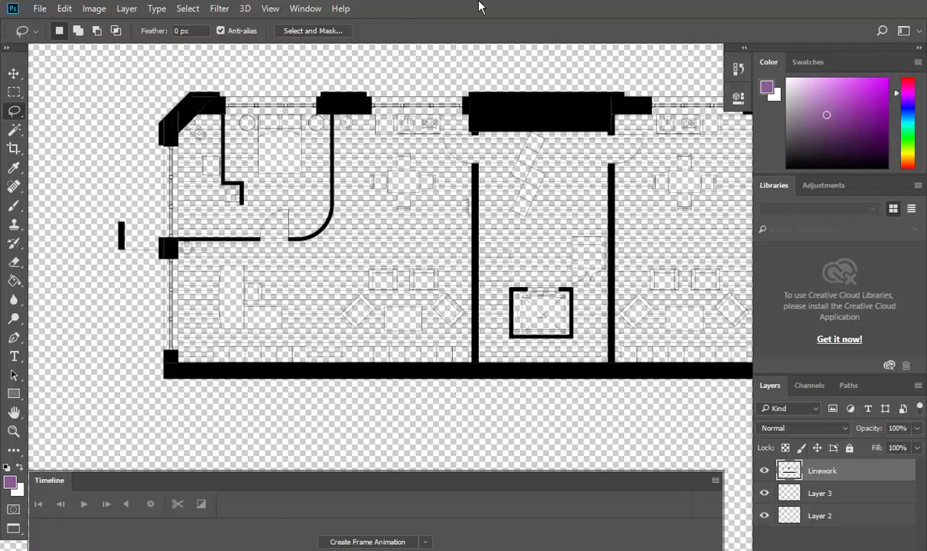
pyautogui.click(904, 34)
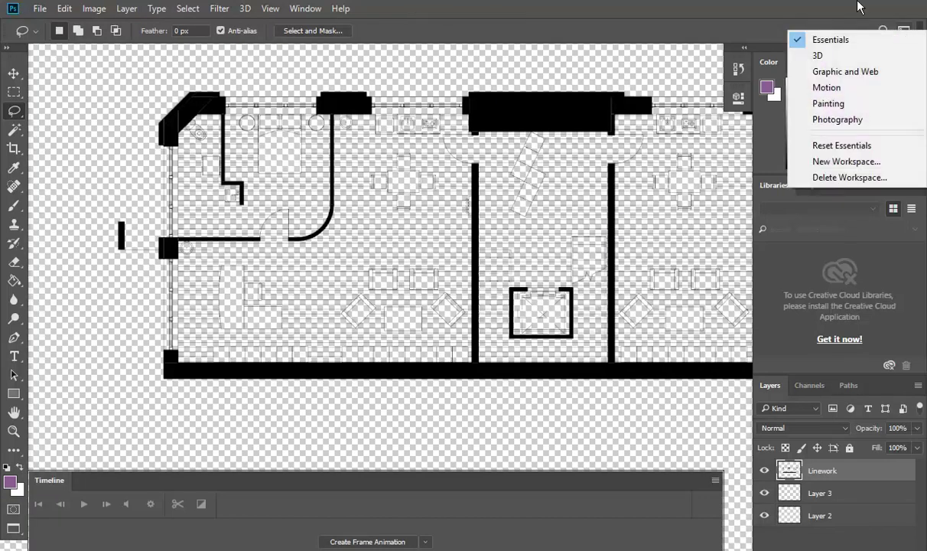
pyautogui.click(904, 34)
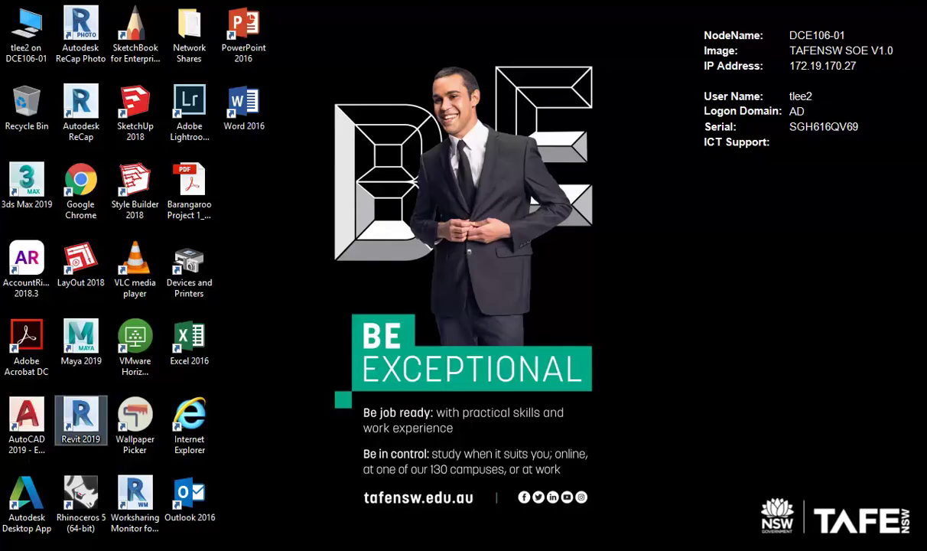
# - Quit Photoshop, saving the plan as Photoshop file MyrtleSt 2018-19 Proposed Lvl1 Plan in the VC3 folder and discarding Untitled-1
pyautogui.rightClick(331, 547)
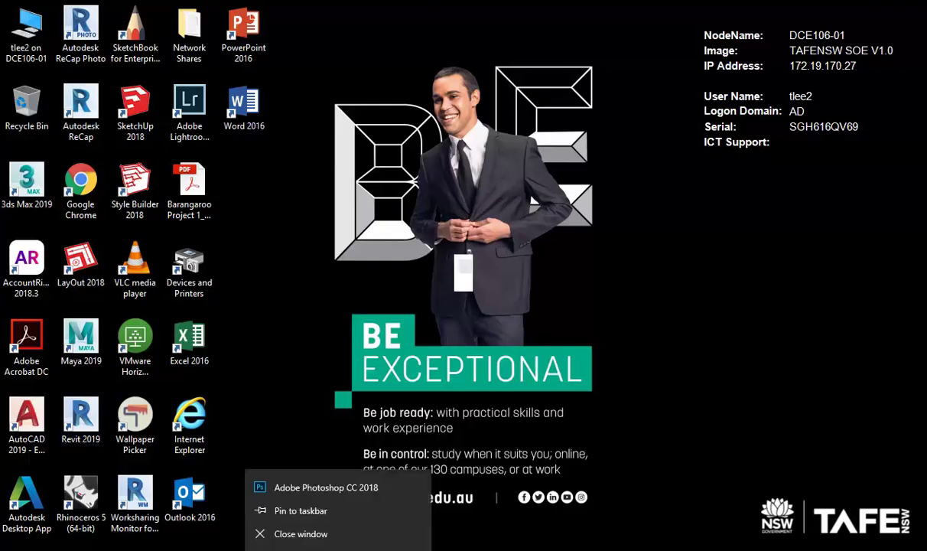
pyautogui.click(331, 535)
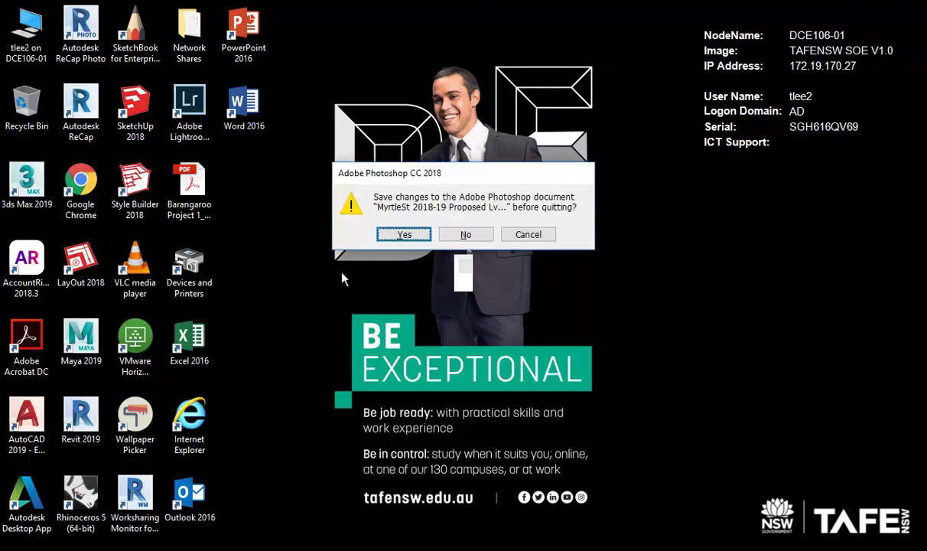
pyautogui.click(417, 238)
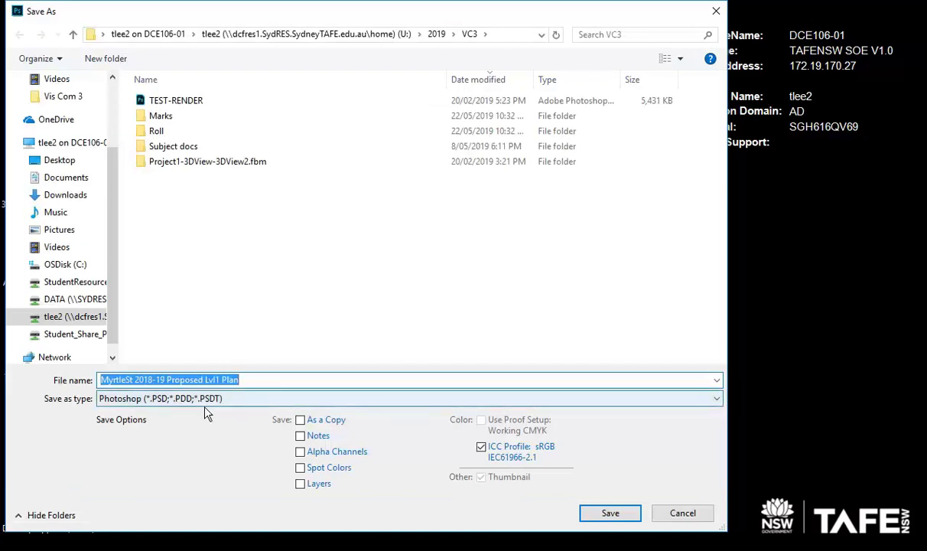
pyautogui.click(262, 380)
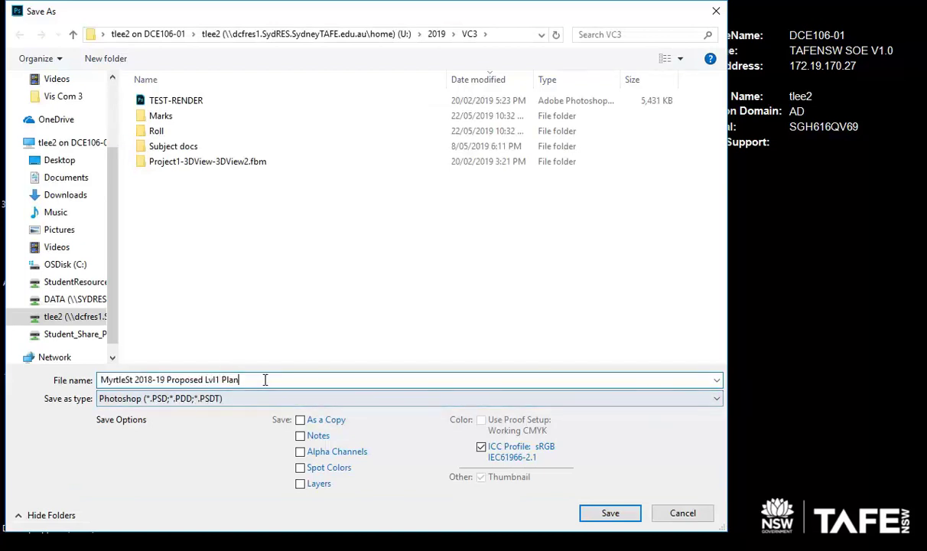
pyautogui.click(610, 512)
pyautogui.click(631, 167)
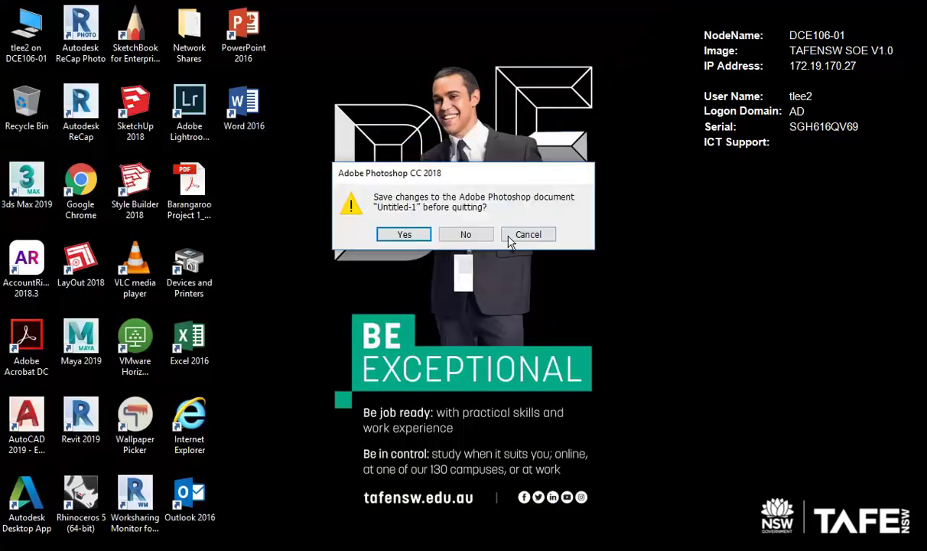
pyautogui.click(452, 235)
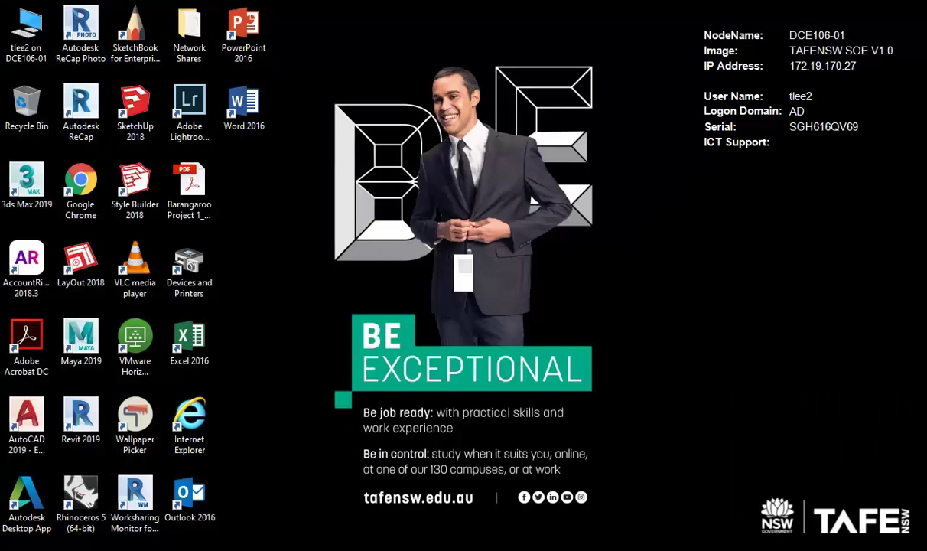
# - Relaunch Photoshop from a system search and maximize its window
pyautogui.press('super')
pyautogui.write('p')
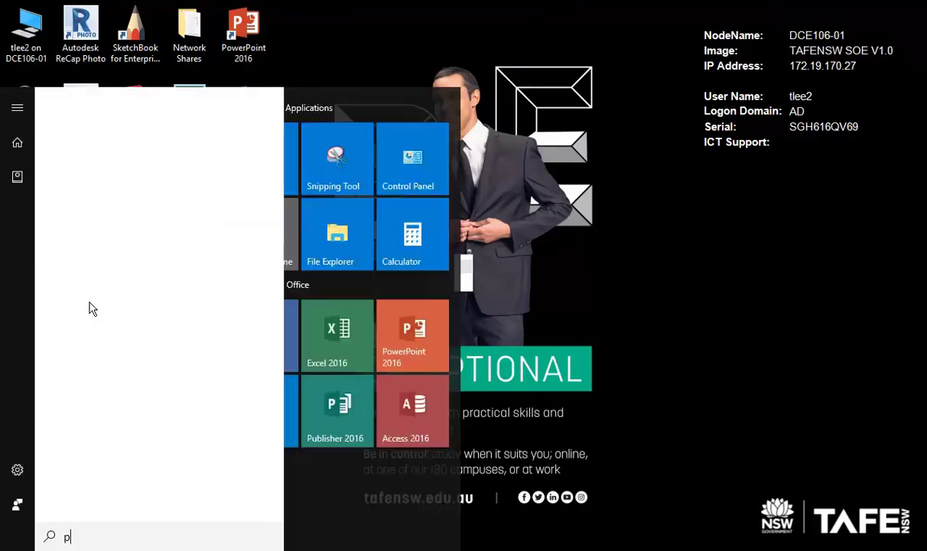
pyautogui.write('gh')
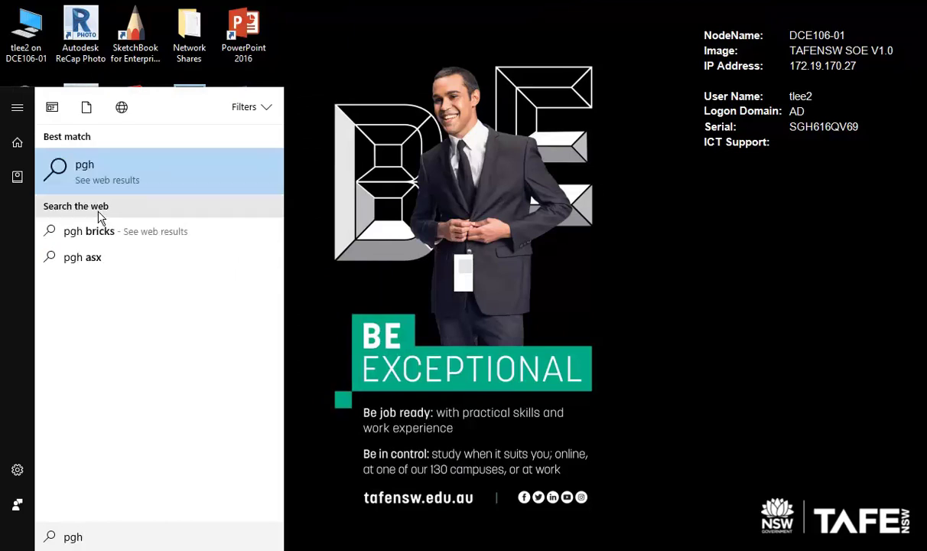
pyautogui.press('BackSpace')
pyautogui.press('BackSpace')
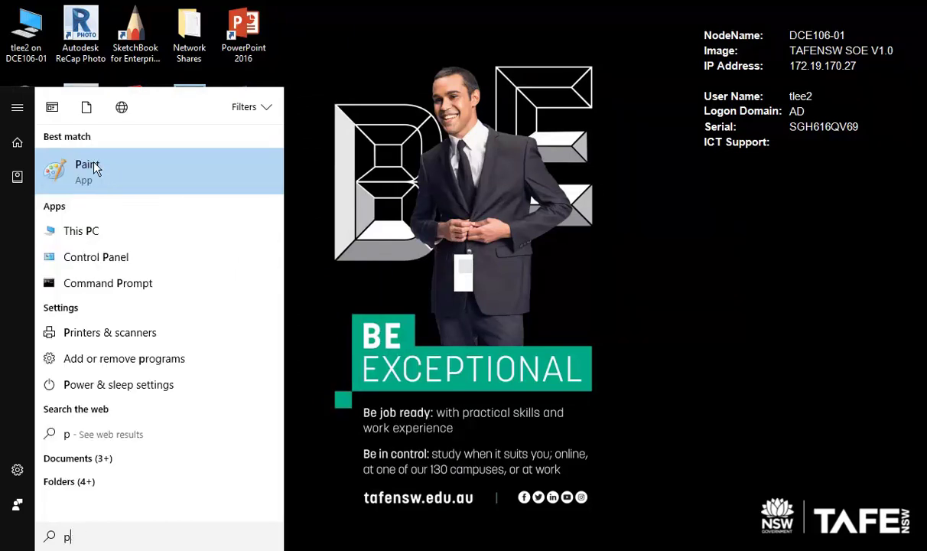
pyautogui.write('h')
pyautogui.click(94, 170)
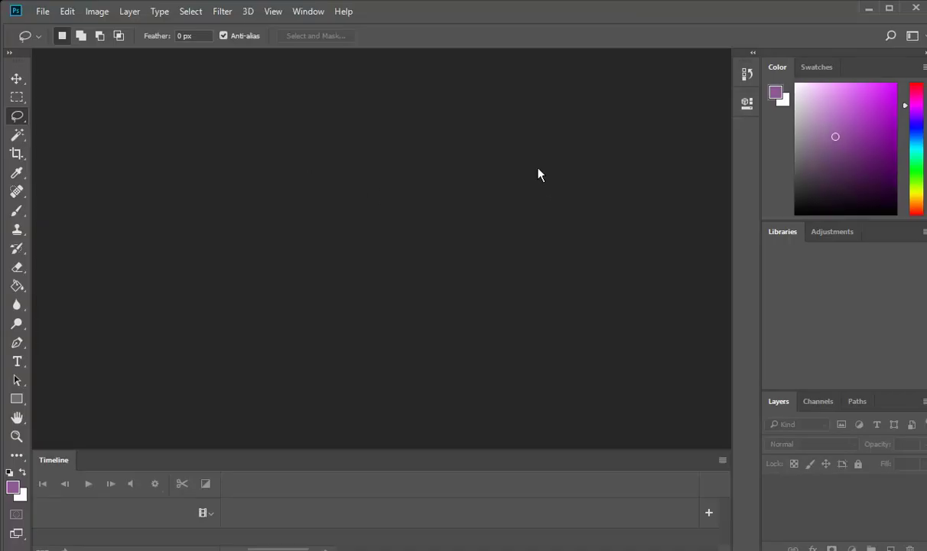
pyautogui.click(889, 9)
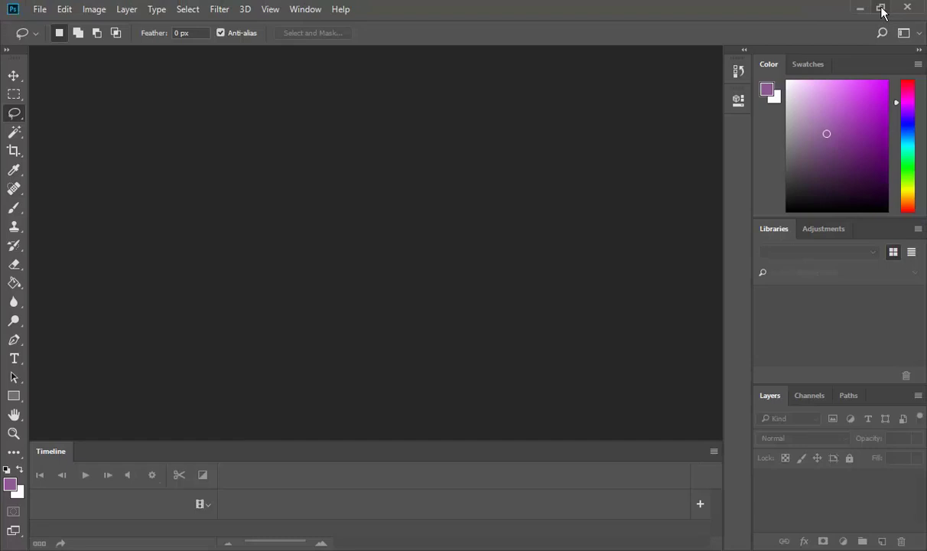
# - Reopen the recent file MyrtleSt 2018-19 Proposed Lvl1 Plan.psd and hide the Timeline
pyautogui.click(44, 11)
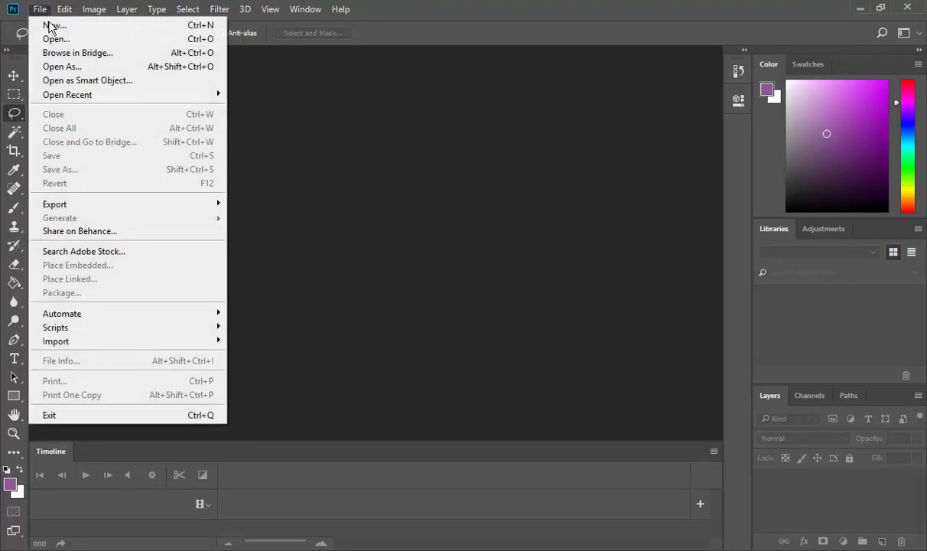
pyautogui.moveTo(71, 95)
pyautogui.click(317, 95)
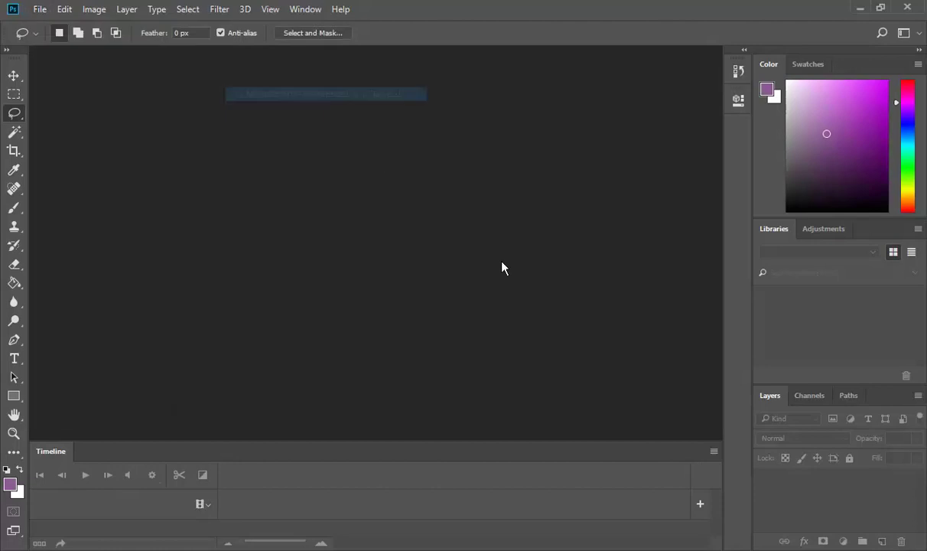
pyautogui.click(291, 11)
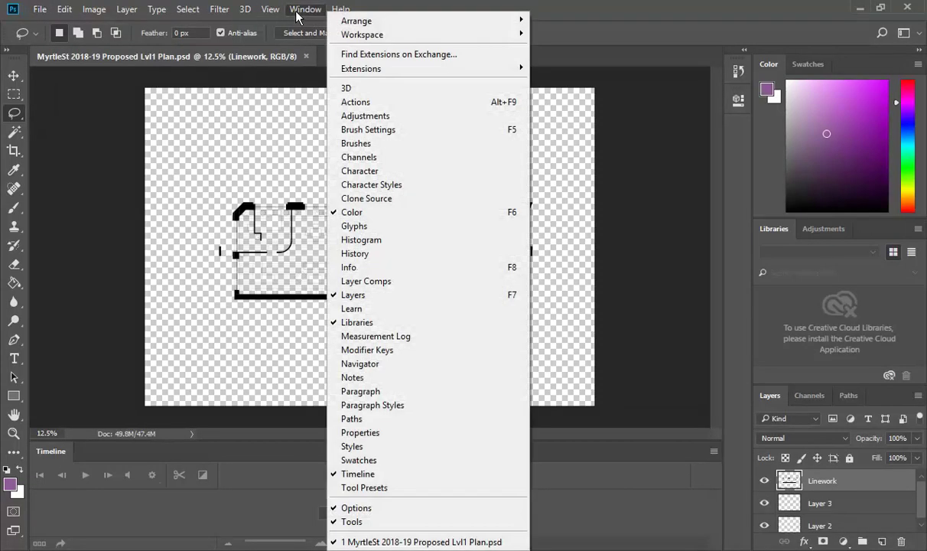
pyautogui.click(365, 475)
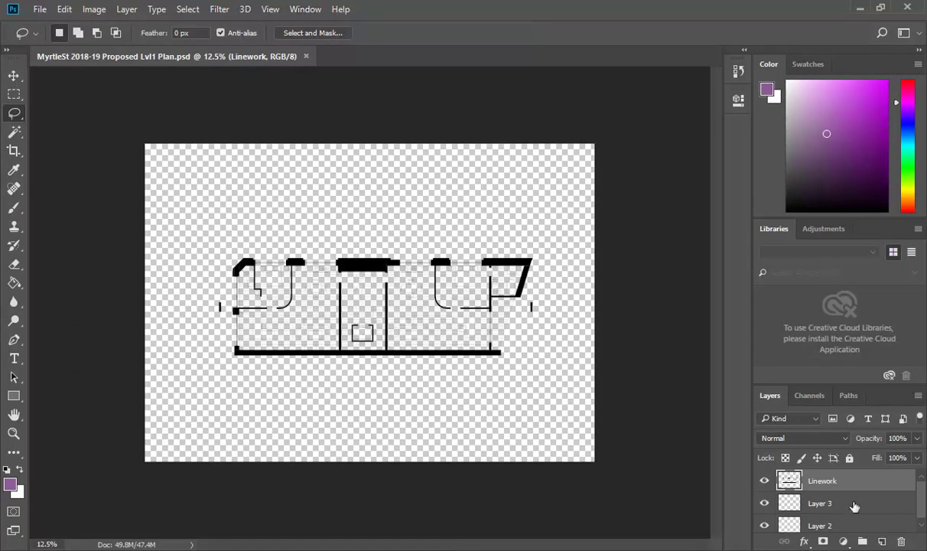
# - Make Layer 2 the active layer and switch to the Polygonal Lasso tool
pyautogui.click(812, 505)
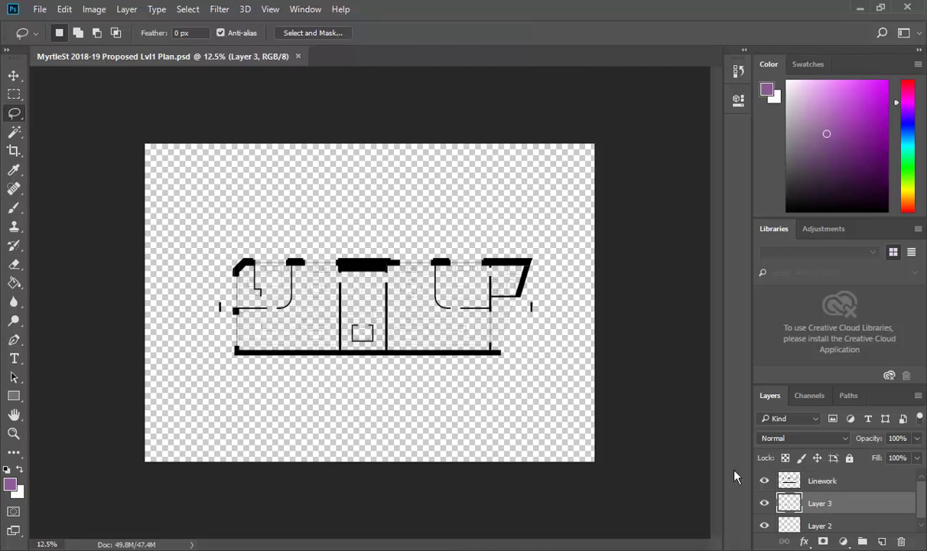
pyautogui.click(787, 528)
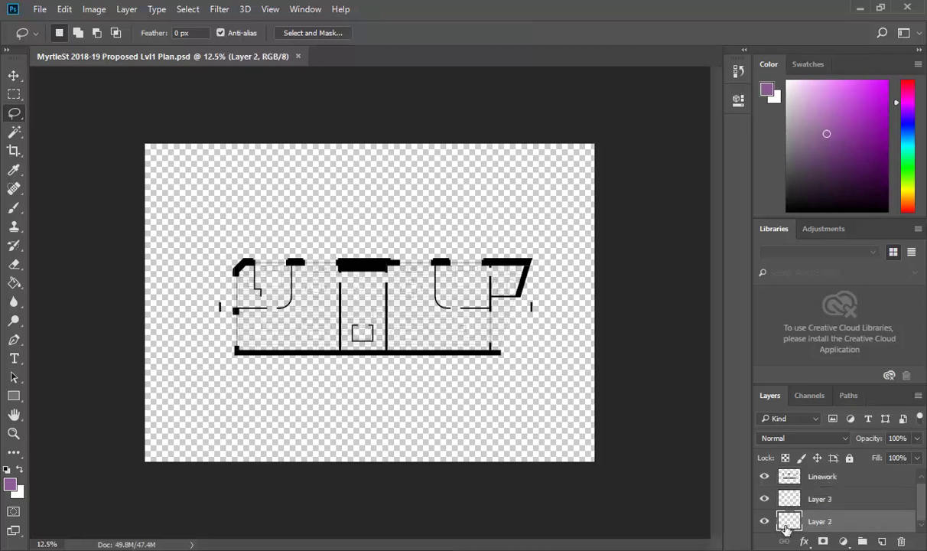
pyautogui.rightClick(14, 113)
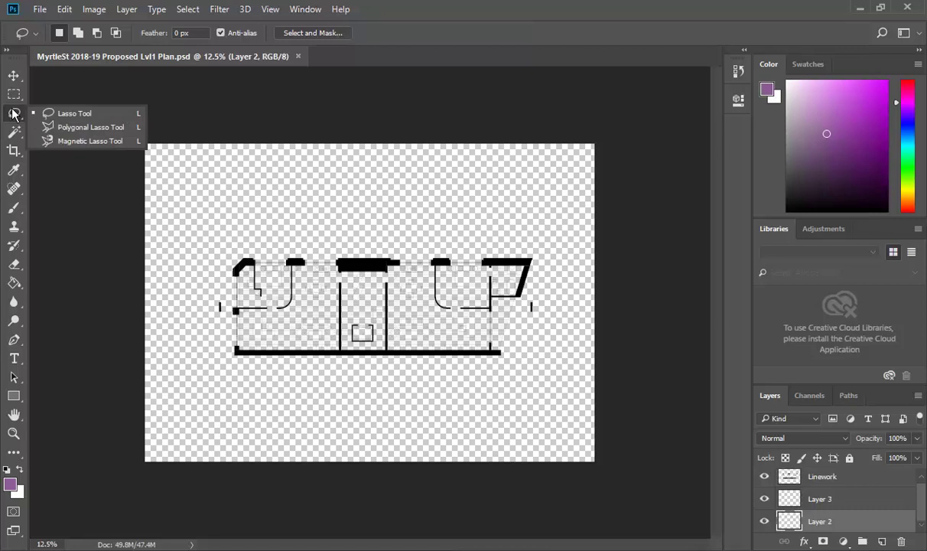
pyautogui.click(12, 130)
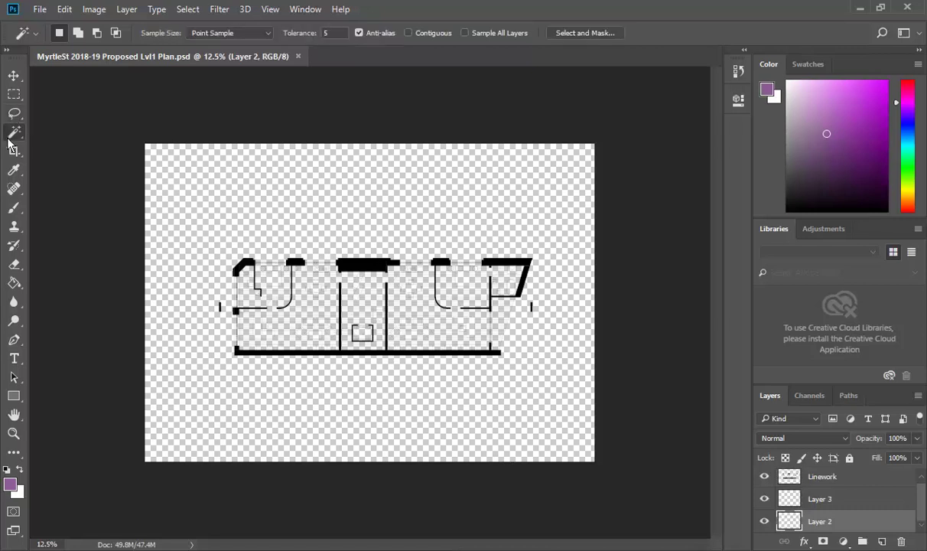
pyautogui.click(14, 114)
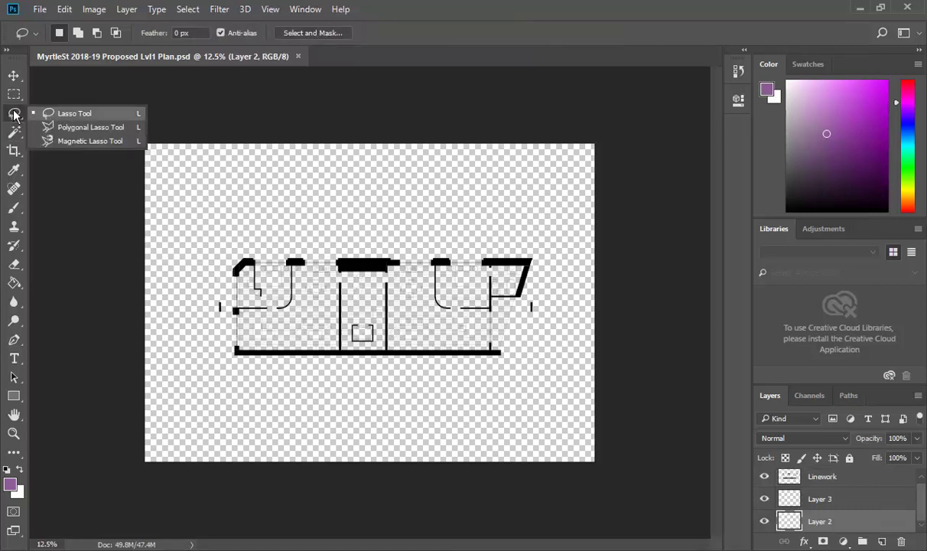
pyautogui.click(64, 132)
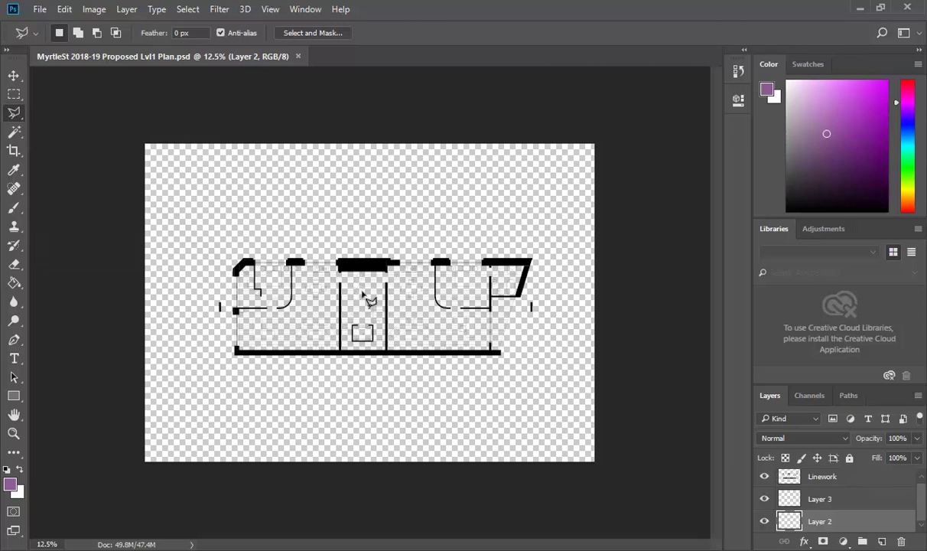
# - Select the main interior floor area with a closed polygonal outline along the outer walls, excluding the angled room at the far end
pyautogui.scroll(3, 384, 307)
pyautogui.scroll(3, 120, 346)
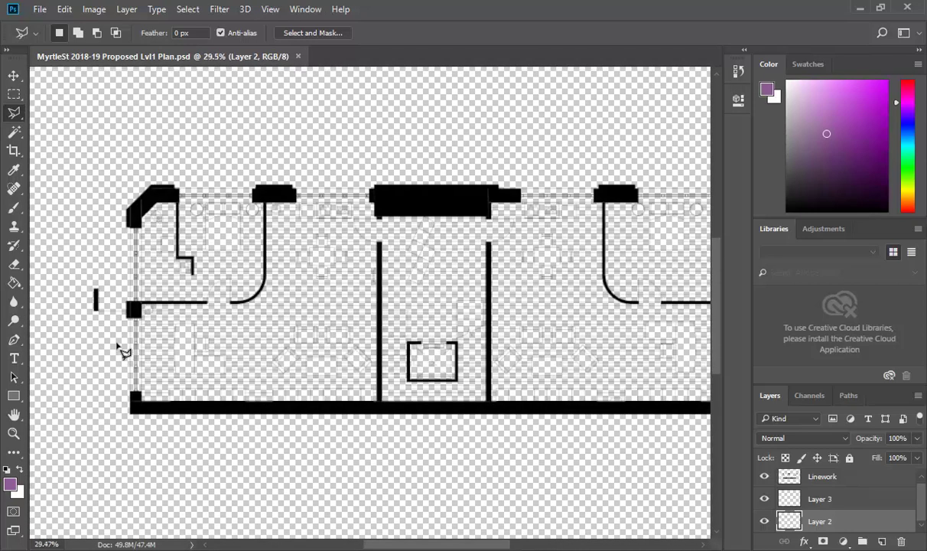
pyautogui.click(150, 419)
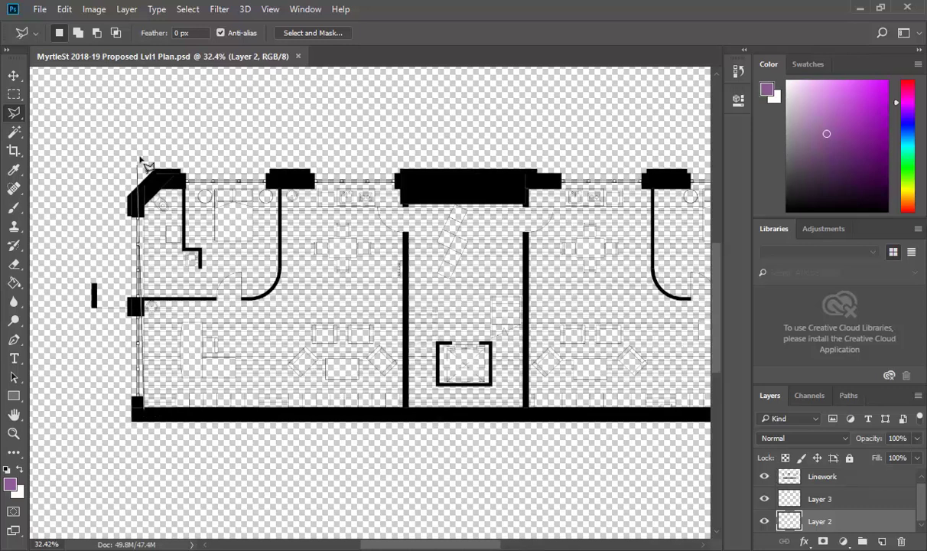
pyautogui.click(143, 200)
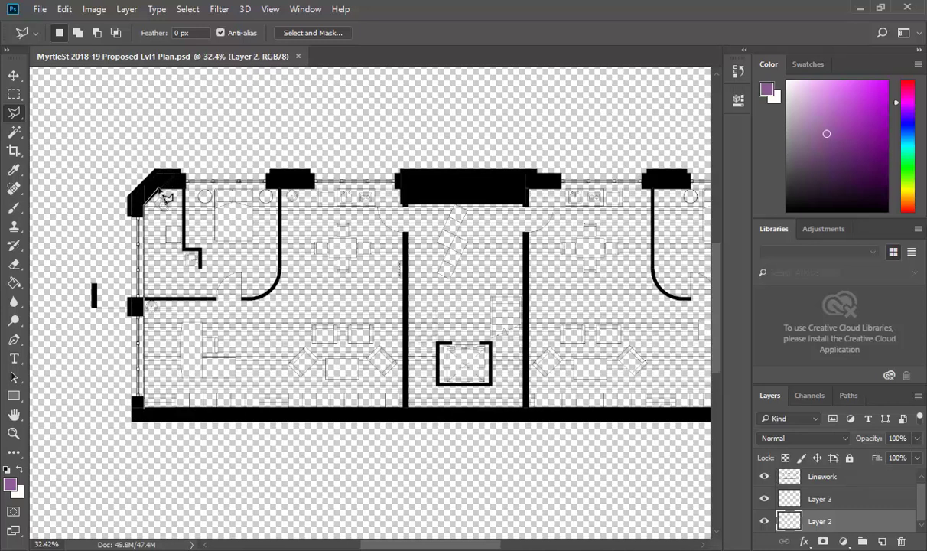
pyautogui.click(183, 183)
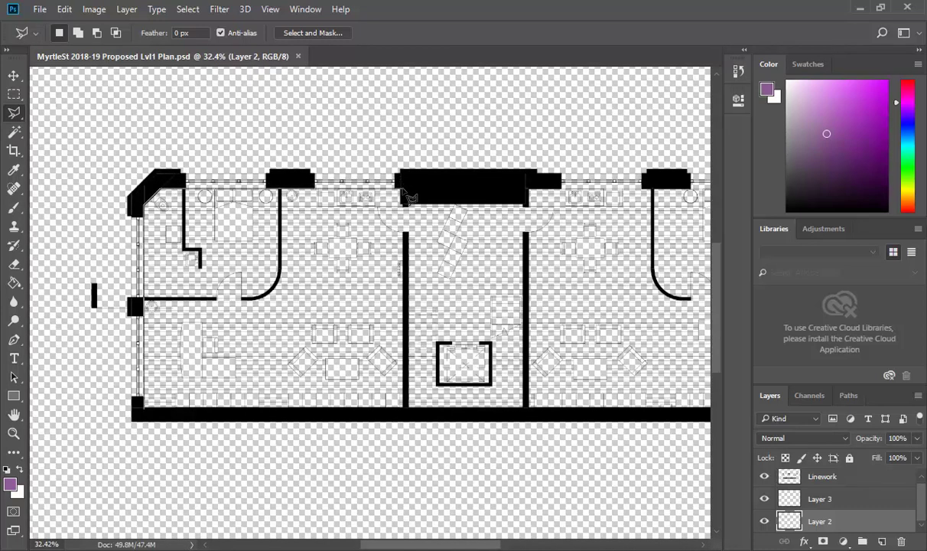
pyautogui.click(401, 188)
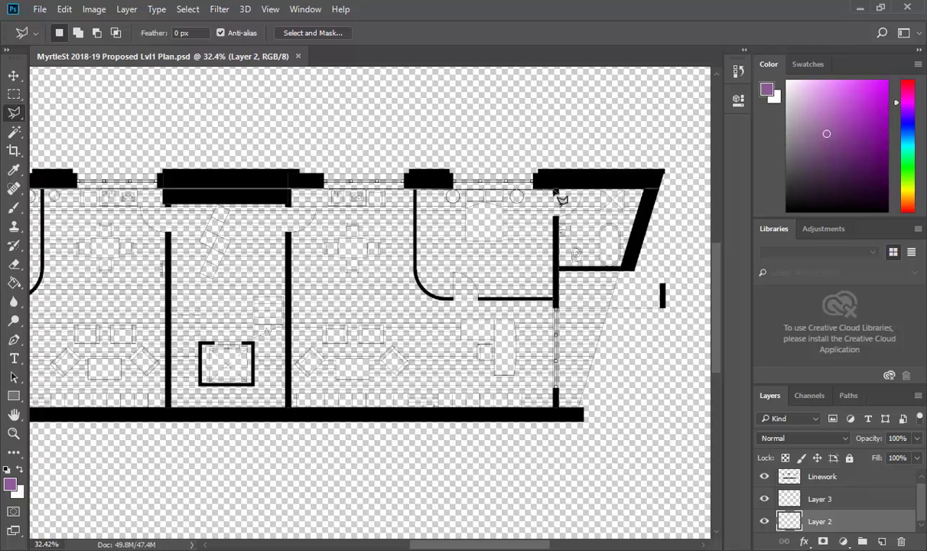
pyautogui.click(556, 192)
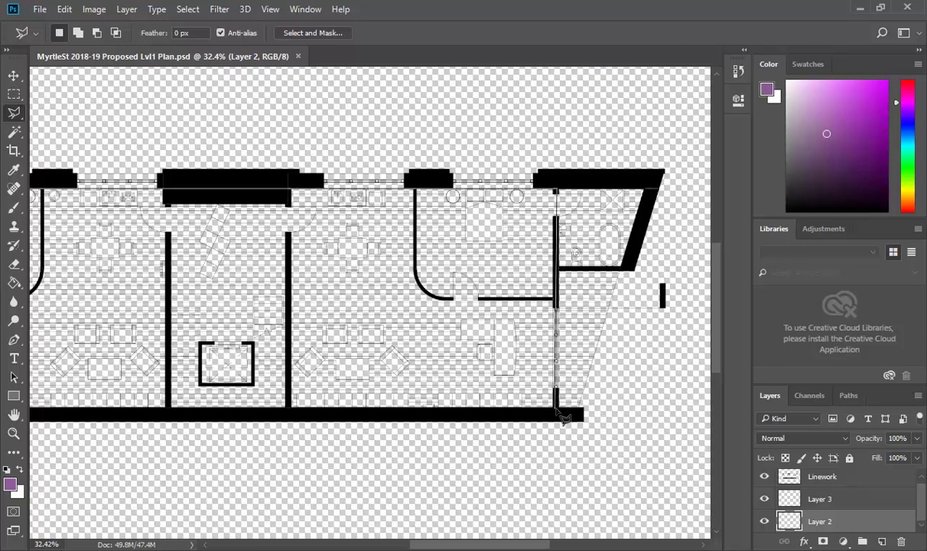
pyautogui.click(558, 413)
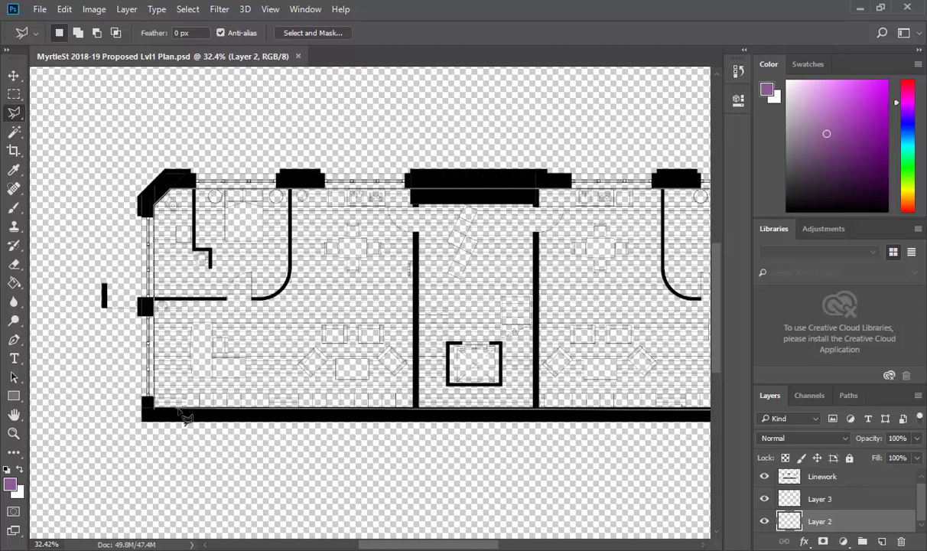
pyautogui.click(156, 415)
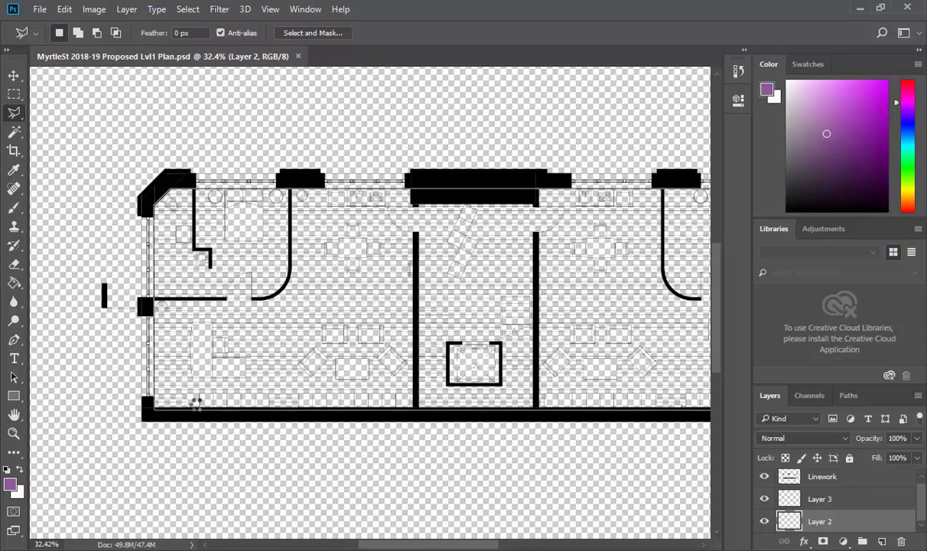
pyautogui.scroll(-3, 170, 306)
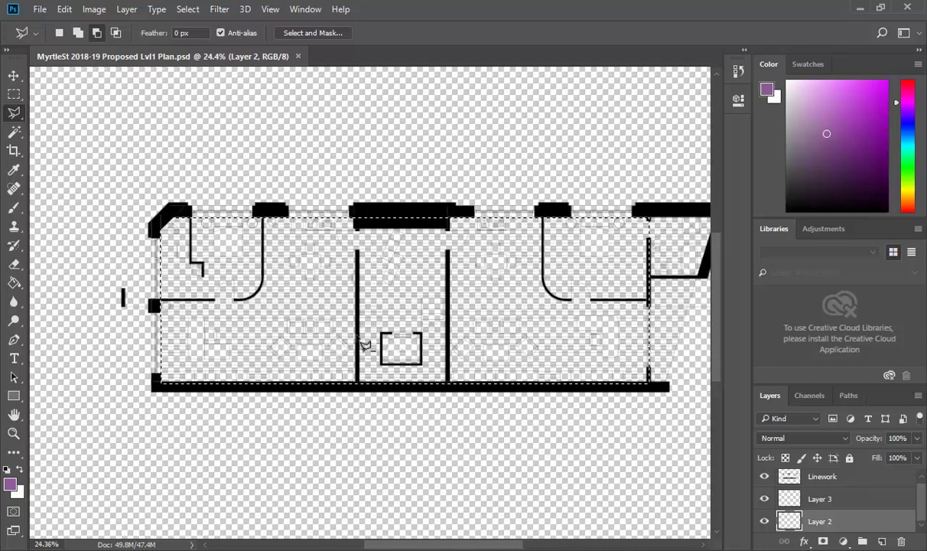
pyautogui.scroll(1, 368, 304)
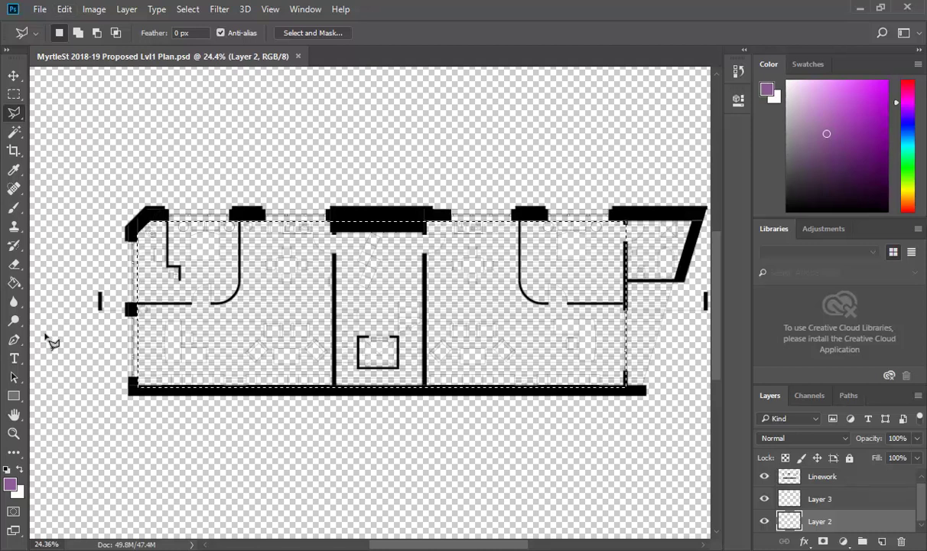
# - Switch to the Paint Bucket tool and set the foreground colour to green #60985b
pyautogui.click(13, 283)
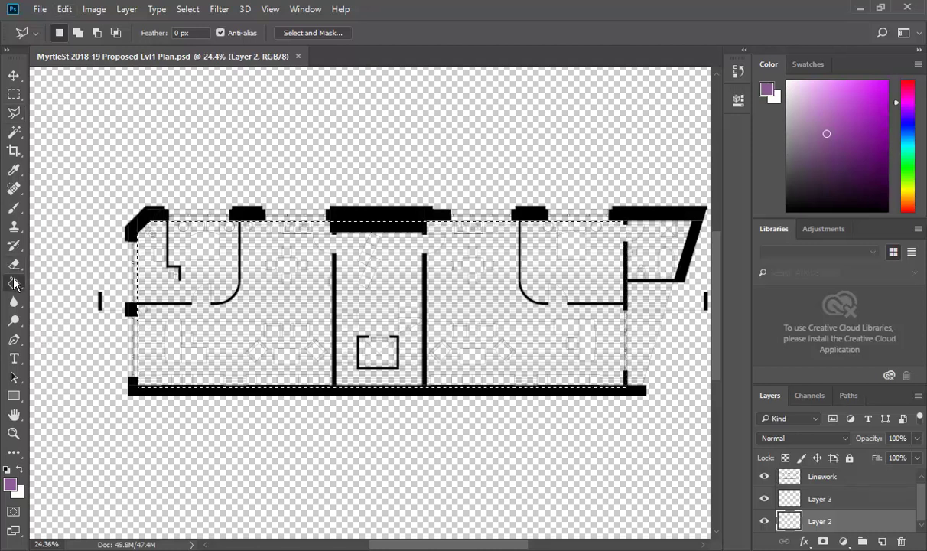
pyautogui.click(80, 296)
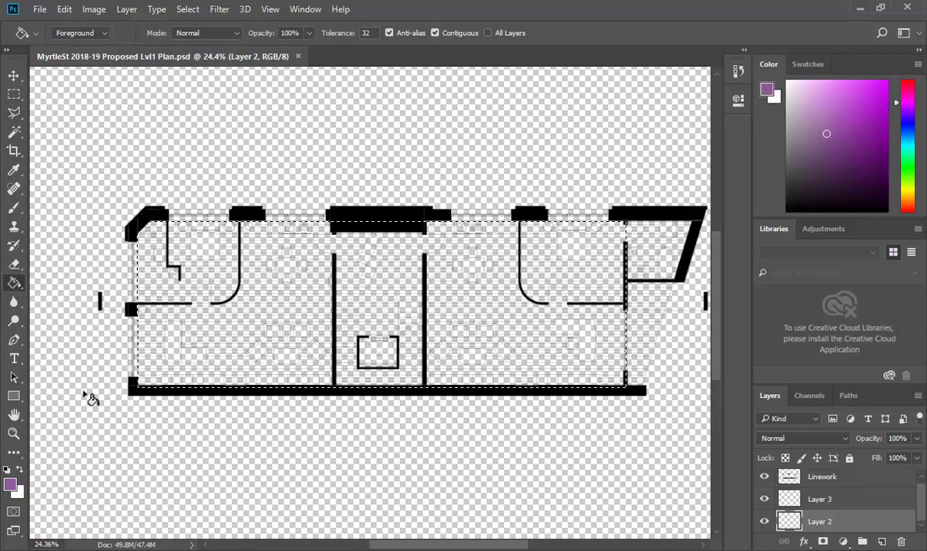
pyautogui.click(10, 482)
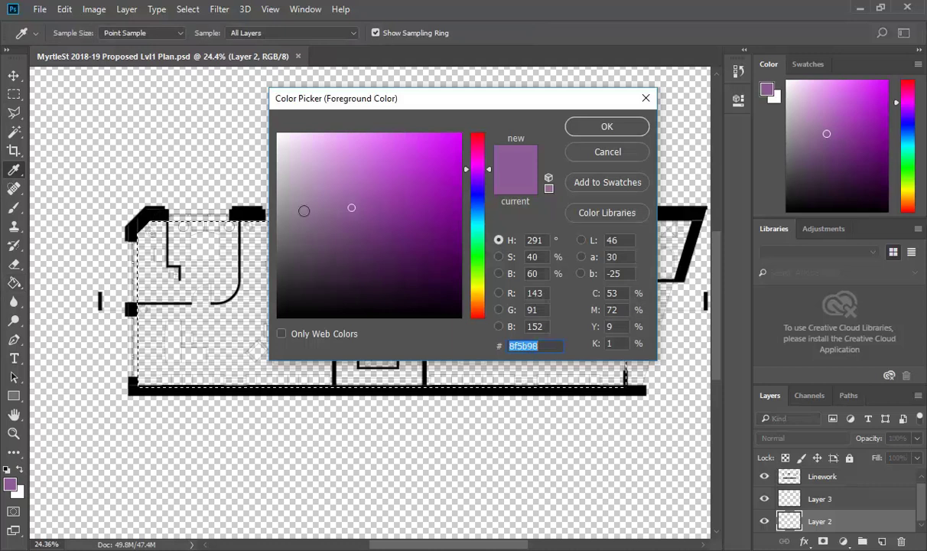
pyautogui.click(478, 273)
pyautogui.click(480, 260)
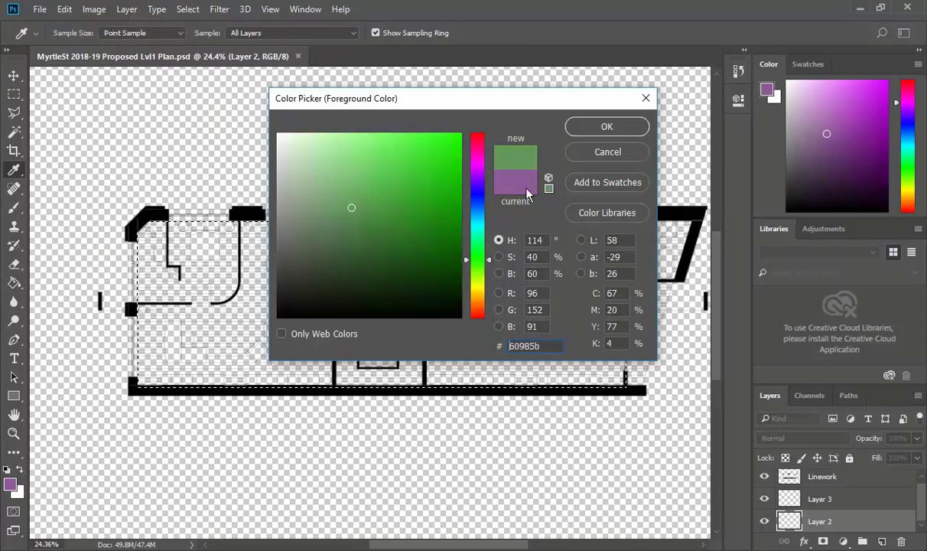
pyautogui.click(608, 124)
# - Fill the selected floor area on Layer 2 with the dark yellow swatch #b3a400
pyautogui.click(810, 64)
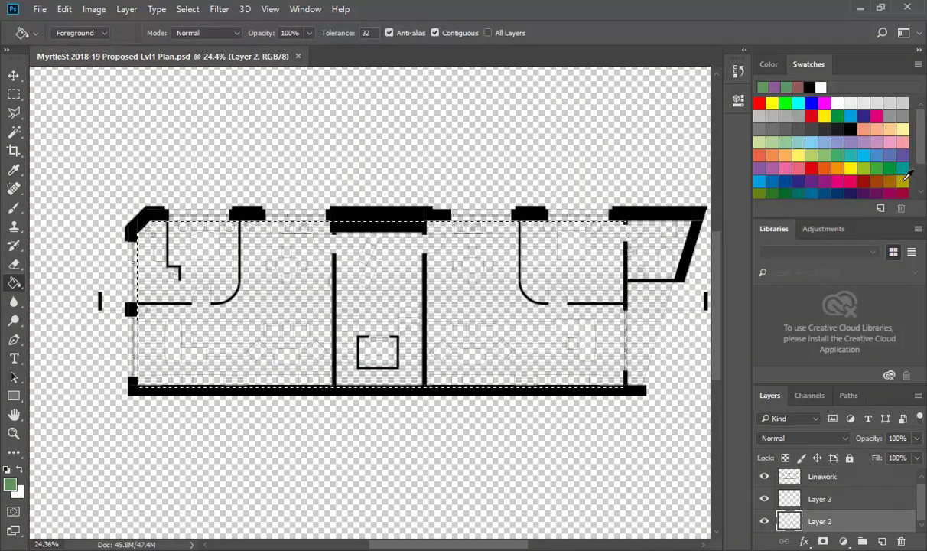
pyautogui.click(860, 167)
pyautogui.click(355, 300)
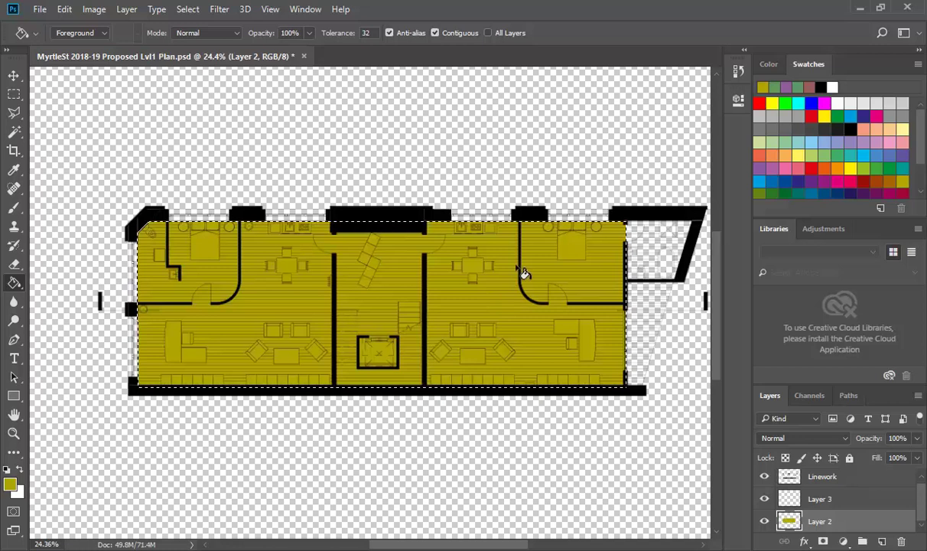
# - Open the foreground colour for editing
pyautogui.click(10, 484)
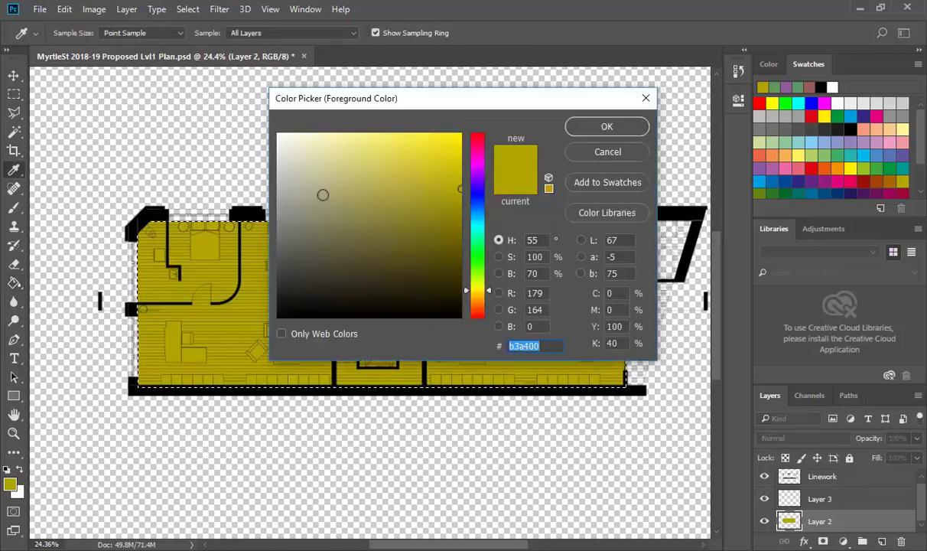
pyautogui.moveTo(438, 99); pyautogui.dragTo(373, 94)
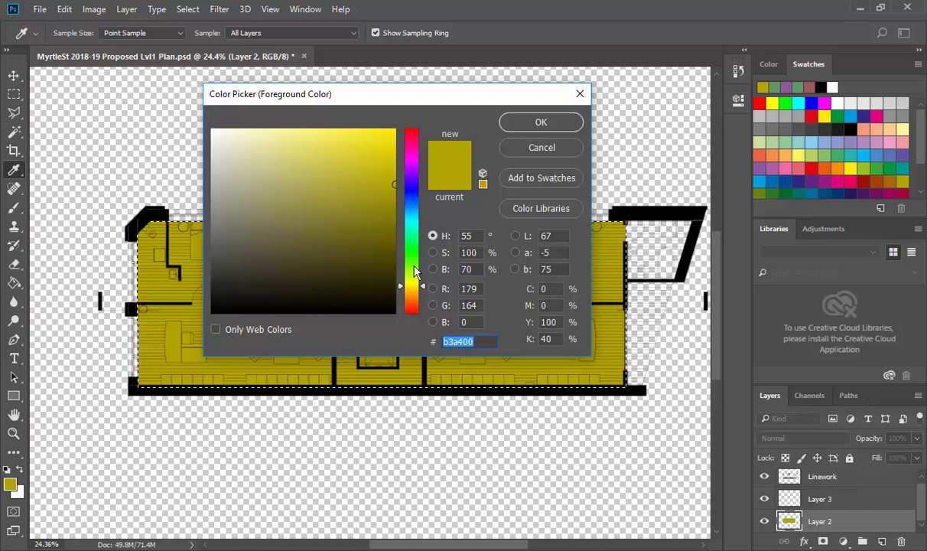
pyautogui.press('g')
pyautogui.click(542, 148)
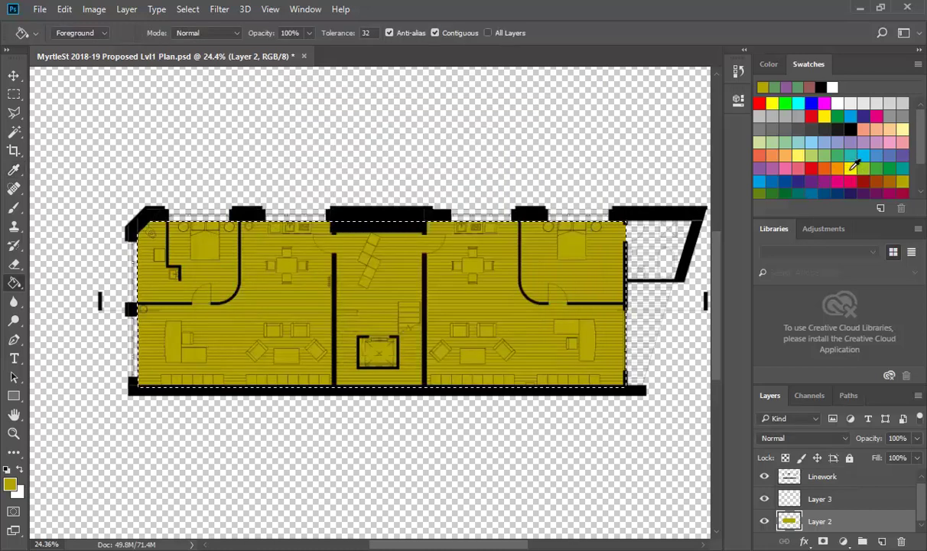
# - Fill the selected floor area on Layer 2 with teal, and refill it with light yellow using the Paint Bucket
pyautogui.click(805, 150)
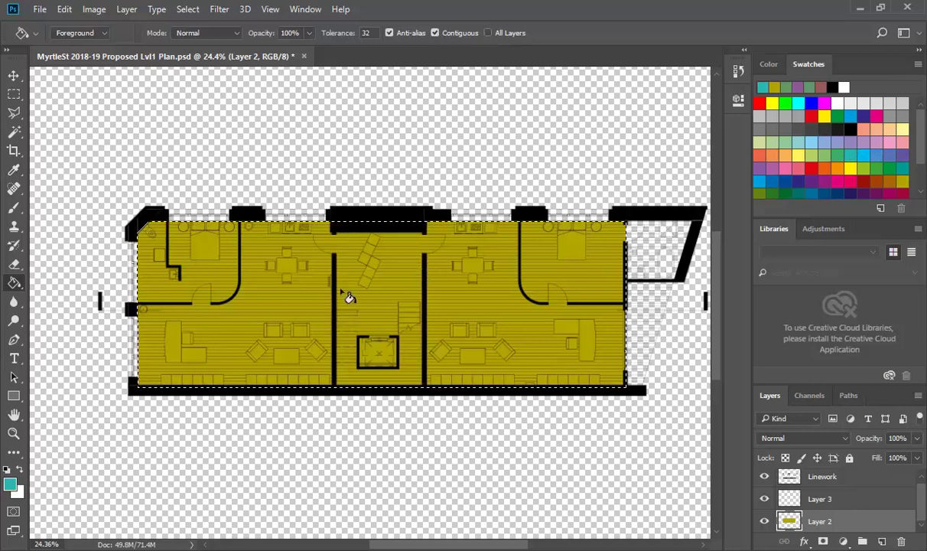
pyautogui.click(277, 320)
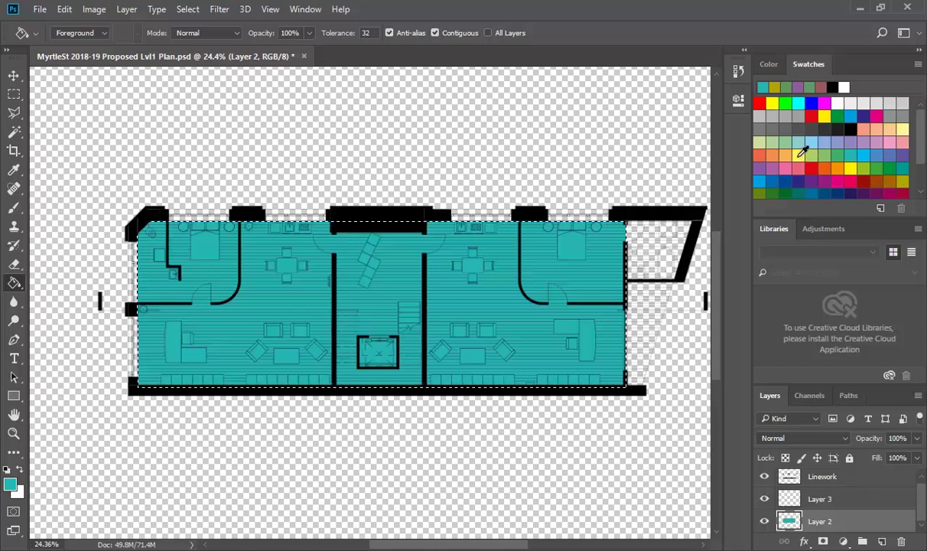
pyautogui.click(760, 142)
pyautogui.click(450, 300)
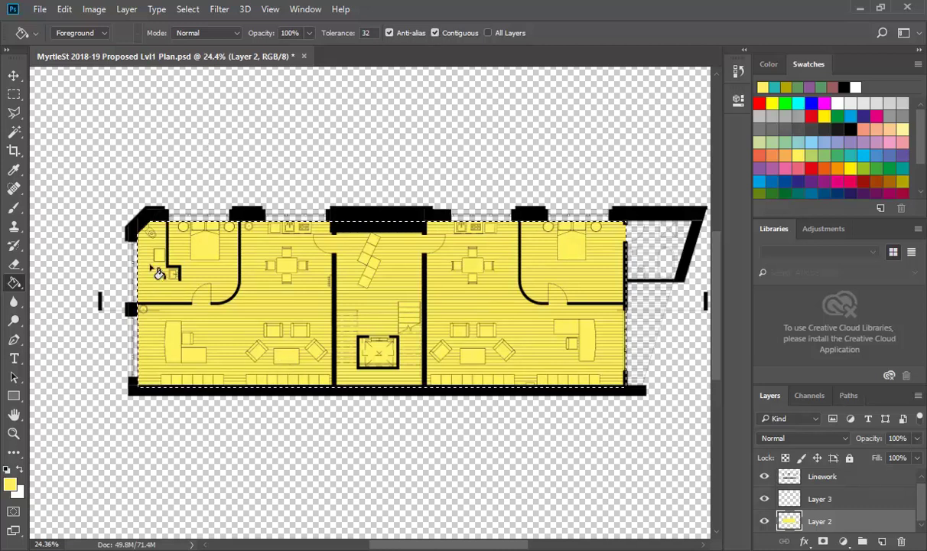
# - Apply the Fill command to the selected floor area with Foreground Color as contents, Normal mode and 100% opacity
pyautogui.click(64, 9)
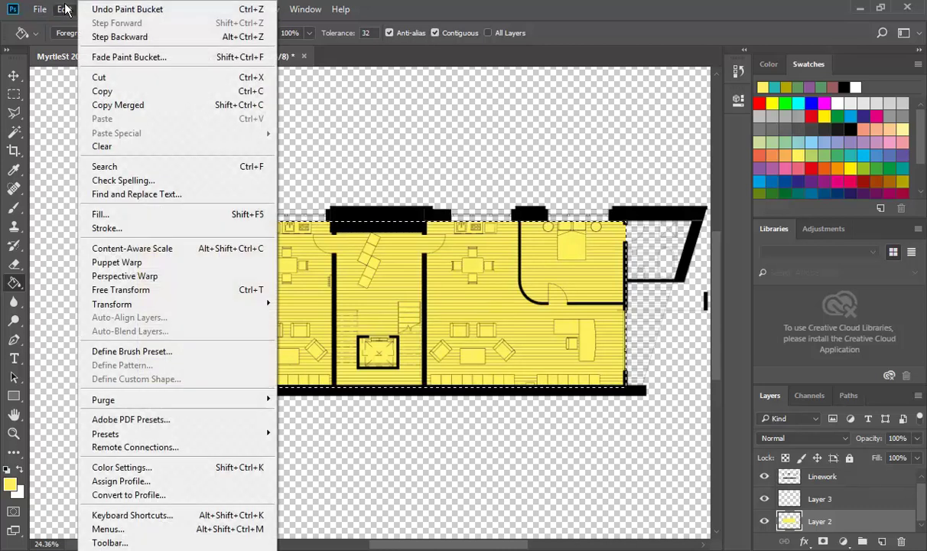
pyautogui.click(126, 217)
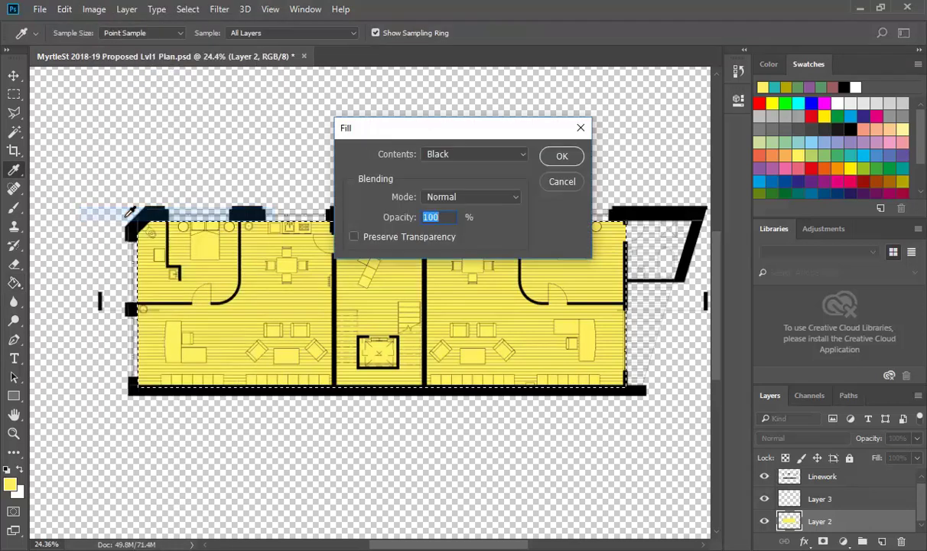
pyautogui.click(484, 158)
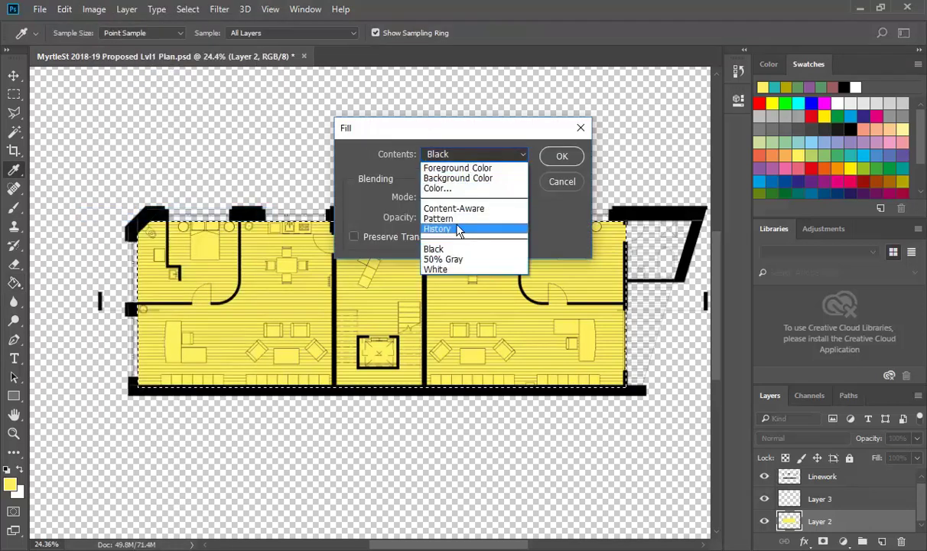
pyautogui.click(437, 167)
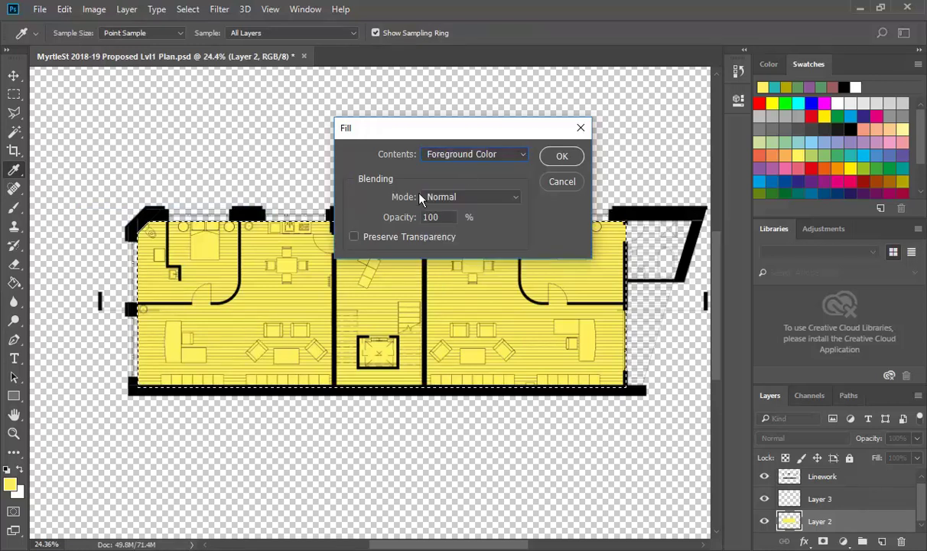
pyautogui.click(562, 157)
pyautogui.press('g')
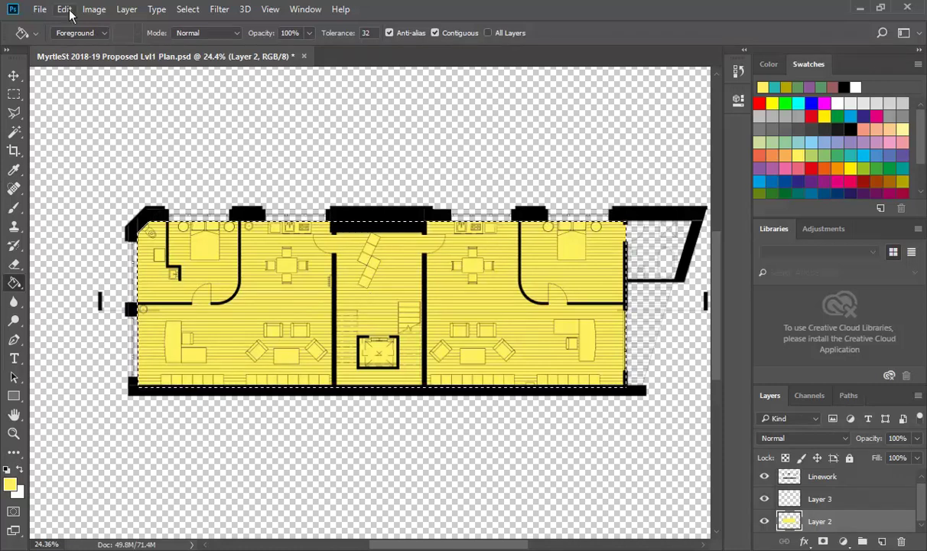
# - Start opening a file and browse to EDU_DC_InteriorDesign > Material Images on the StudentResources drive, declining the classroom connection request
pyautogui.click(40, 9)
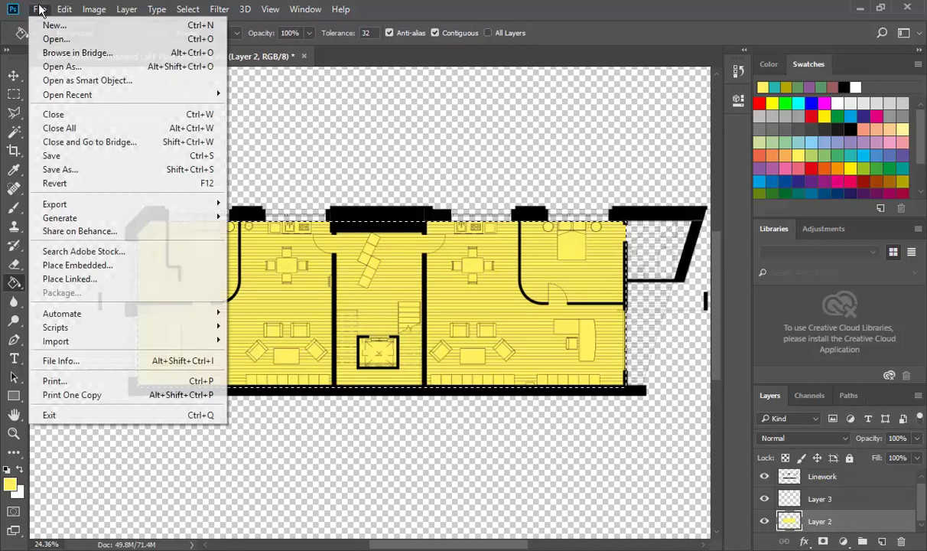
pyautogui.click(58, 41)
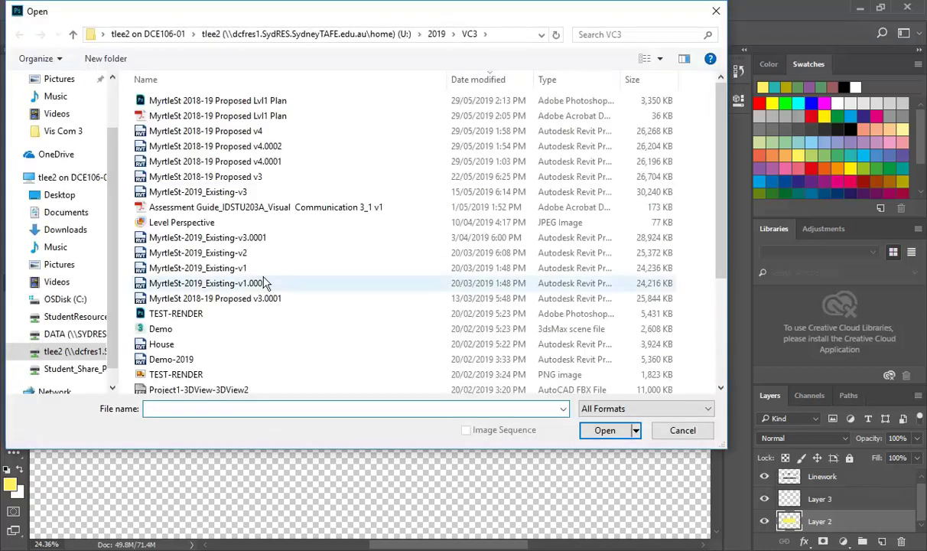
pyautogui.click(72, 316)
pyautogui.doubleClick(195, 116)
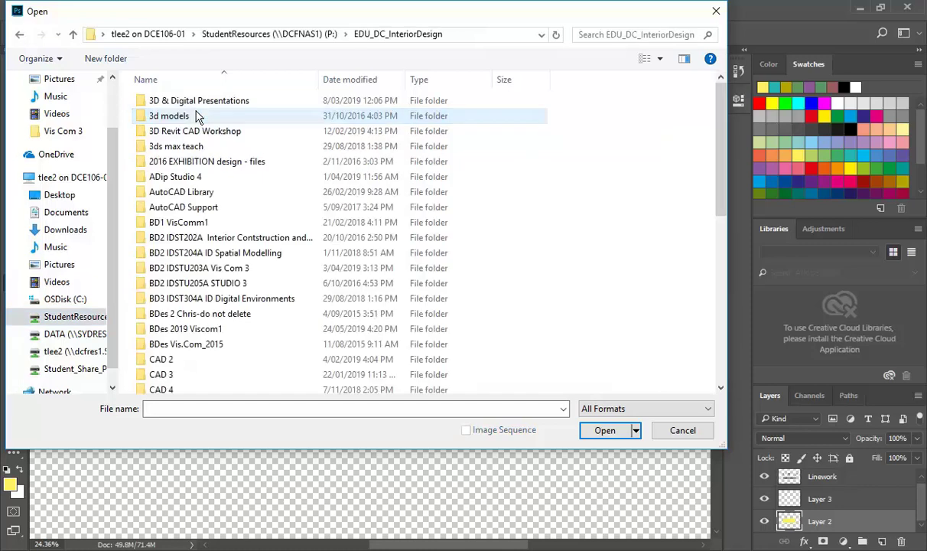
pyautogui.scroll(-6, 215, 360)
pyautogui.doubleClick(179, 340)
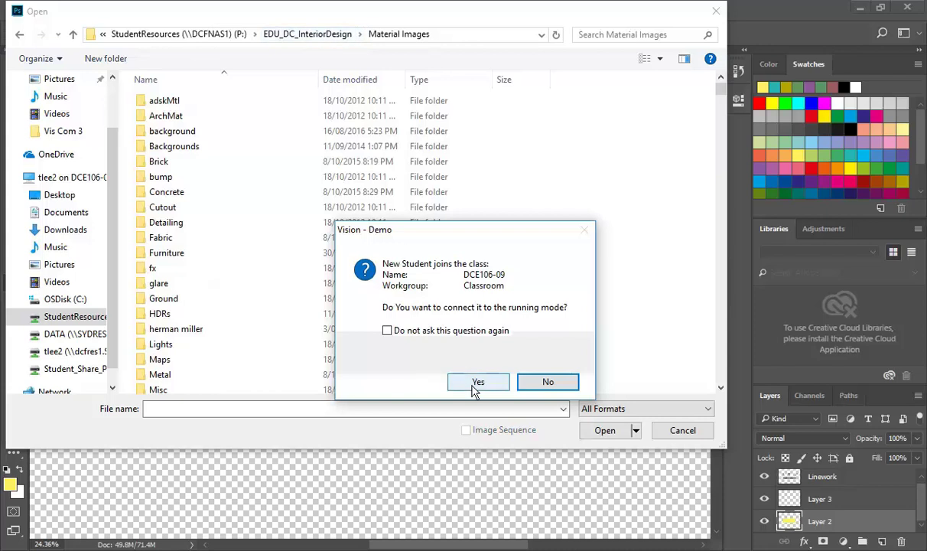
pyautogui.click(534, 387)
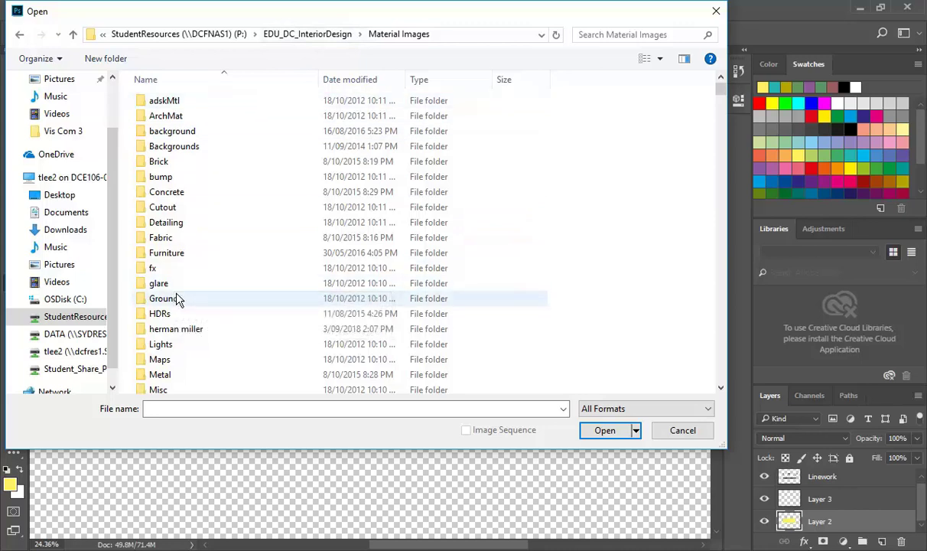
# - Go into the Wood folder and show its files as large icons
pyautogui.scroll(-2, 176, 298)
pyautogui.scroll(-2, 177, 297)
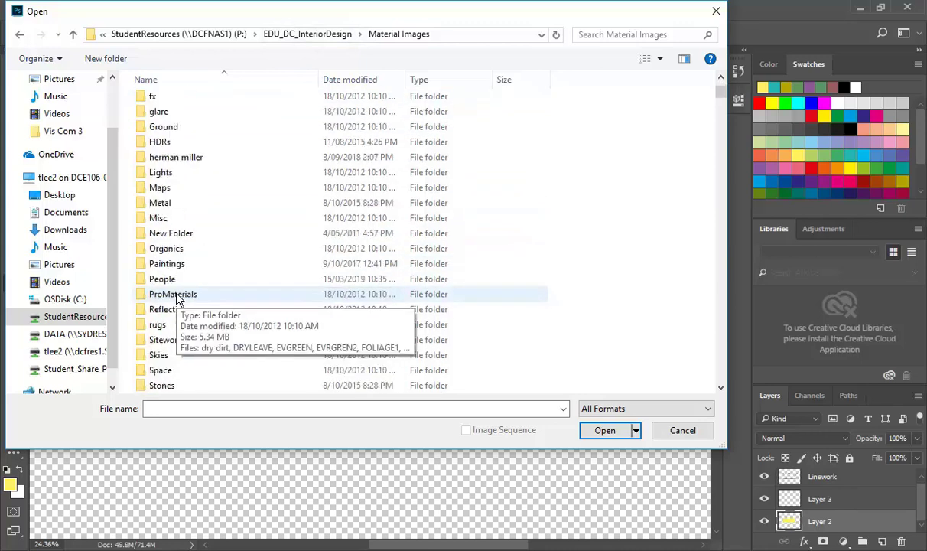
pyautogui.scroll(-3, 176, 297)
pyautogui.doubleClick(163, 298)
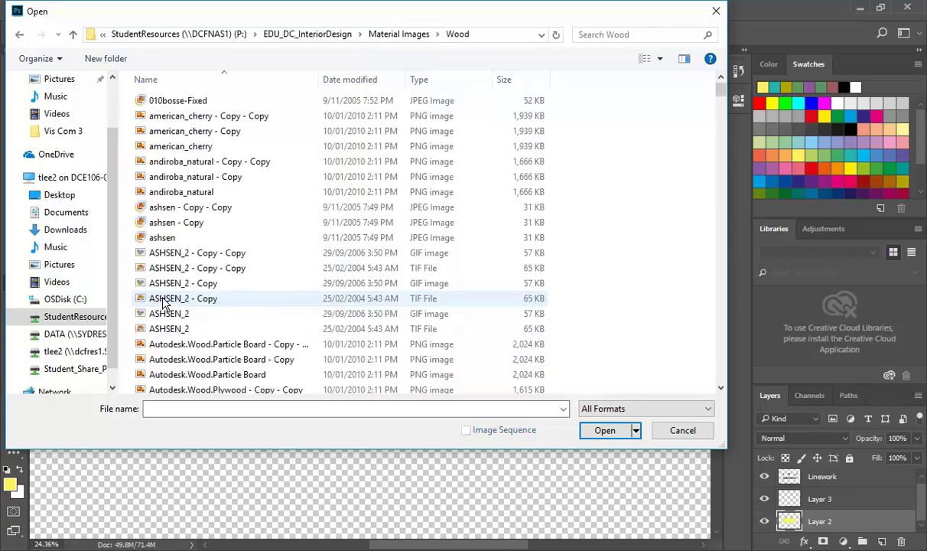
pyautogui.rightClick(577, 138)
pyautogui.moveTo(616, 146)
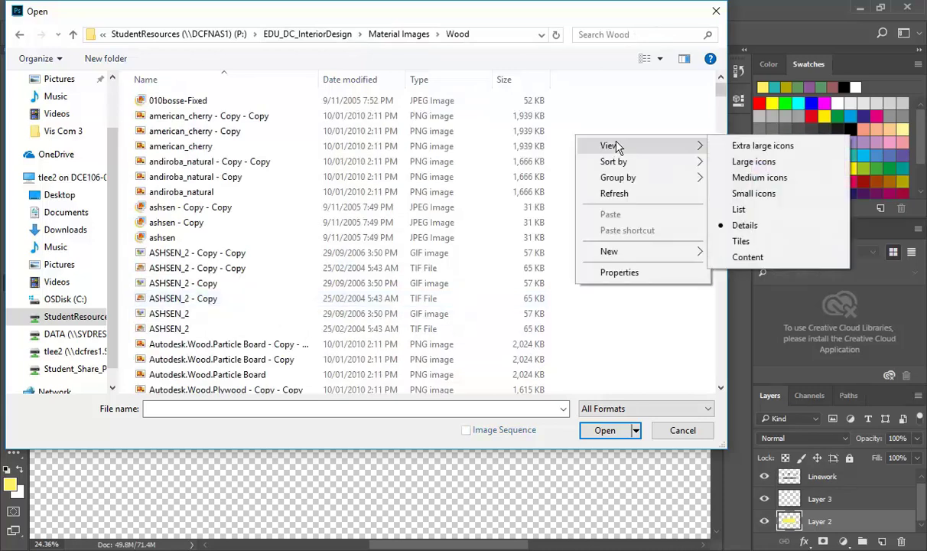
pyautogui.click(754, 163)
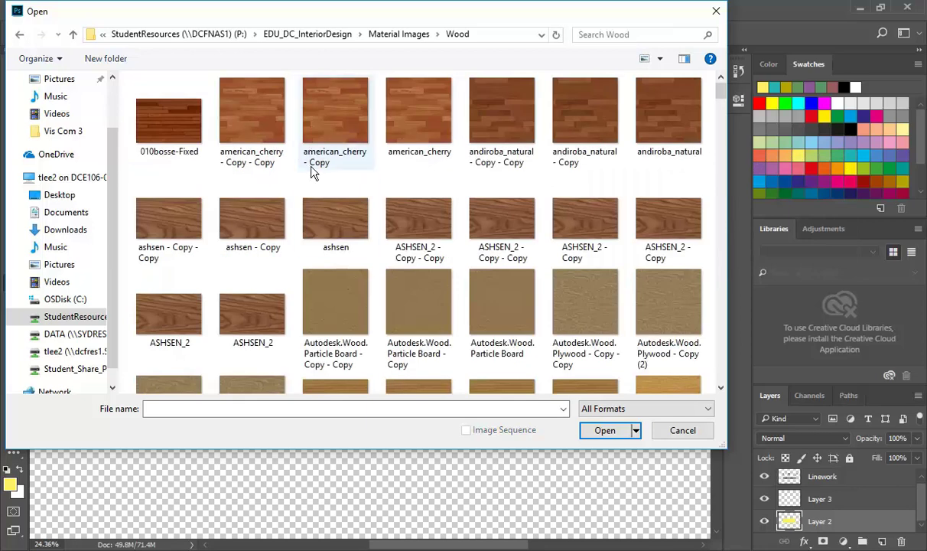
# - Open the chestnut_natural PNG texture from the Wood folder
pyautogui.scroll(-10, 320, 181)
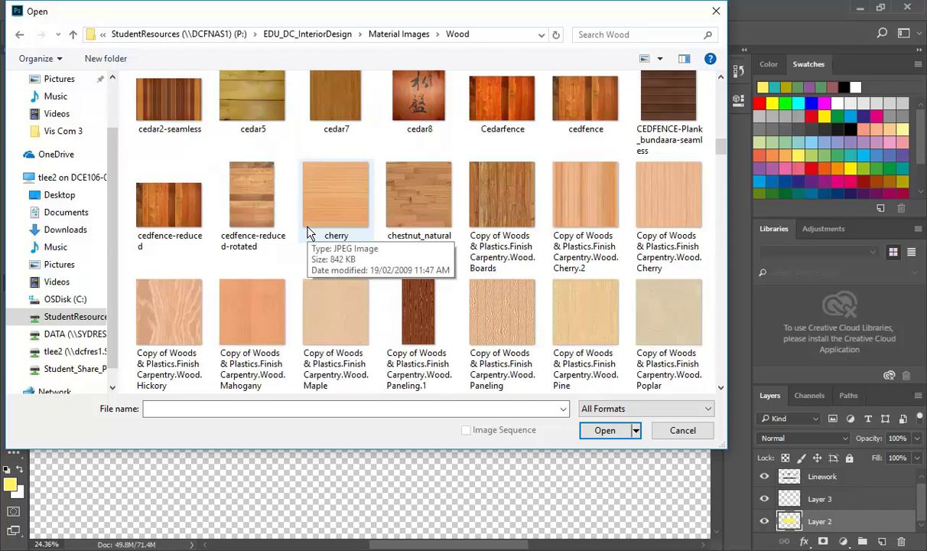
pyautogui.click(427, 212)
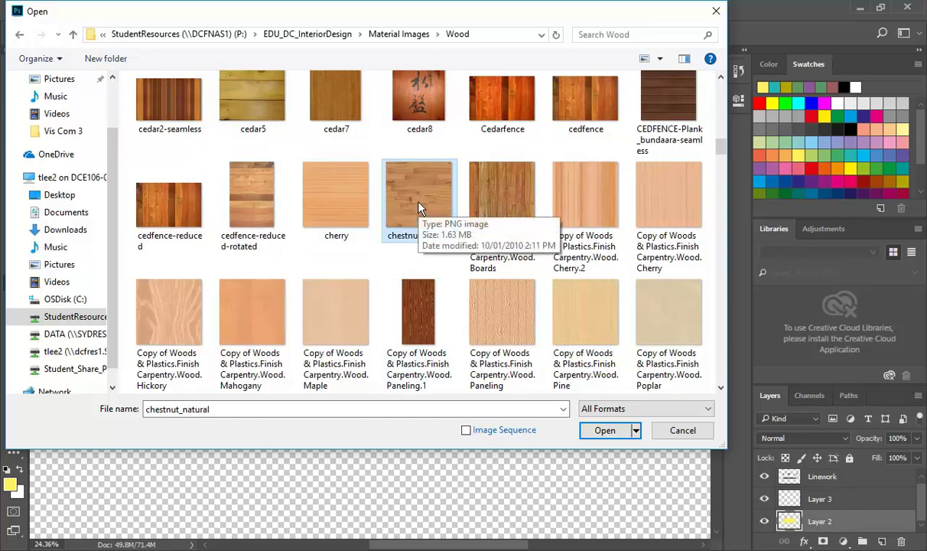
pyautogui.doubleClick(419, 207)
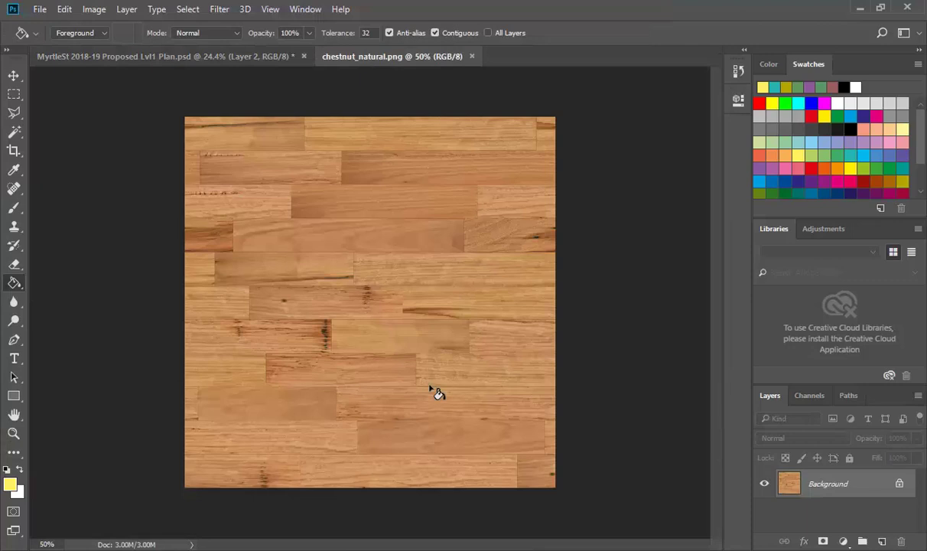
# - Define the whole chestnut image as a pattern, giving it a wood-related name without the file extension
pyautogui.click(67, 10)
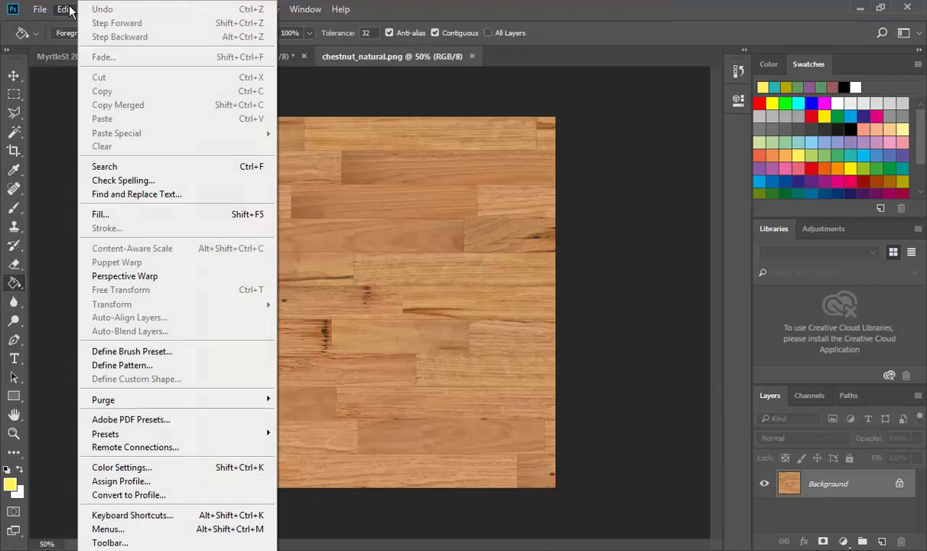
pyautogui.click(126, 366)
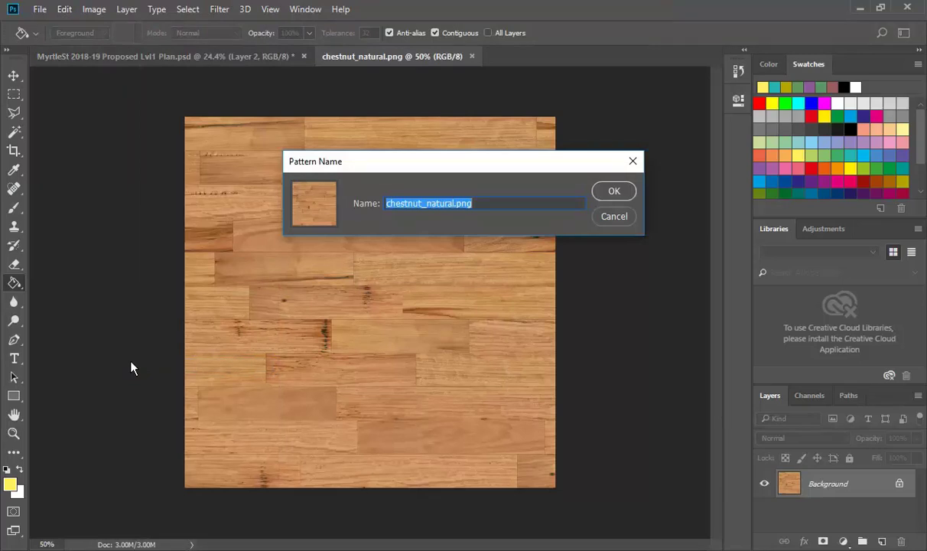
pyautogui.press('End')
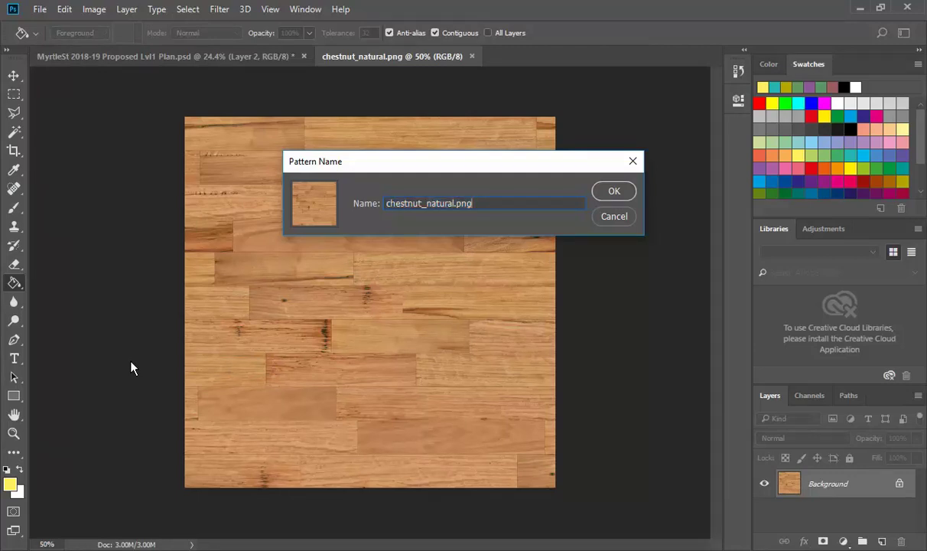
pyautogui.press('BackSpace')
pyautogui.press('BackSpace')
pyautogui.press('BackSpace')
pyautogui.press('BackSpace')
pyautogui.moveTo(426, 203); pyautogui.dragTo(491, 200)
pyautogui.press('BackSpace')
pyautogui.write('woo')
pyautogui.click(608, 189)
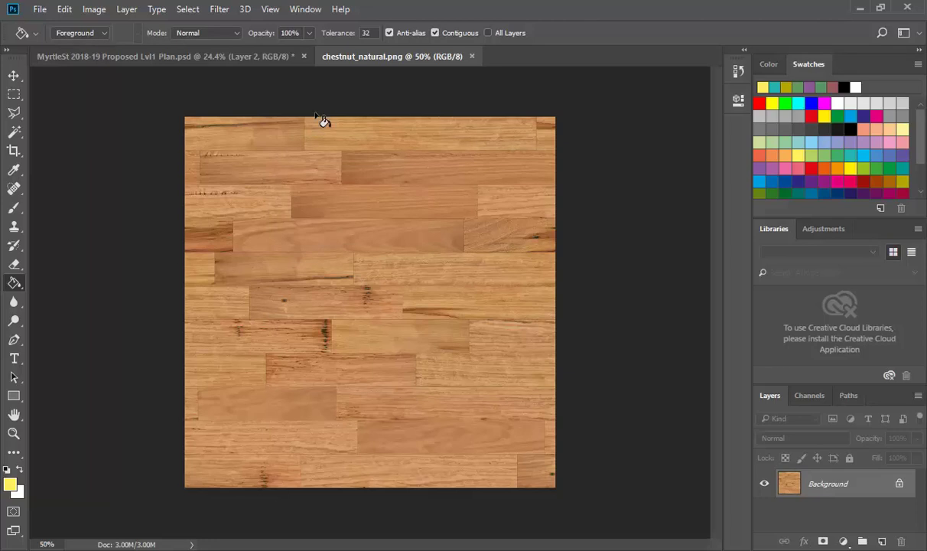
# - Return to the MyrtleSt floor plan and fill the selected floor area on Layer 2 with the chestnut wood pattern at 100% opacity
pyautogui.click(182, 59)
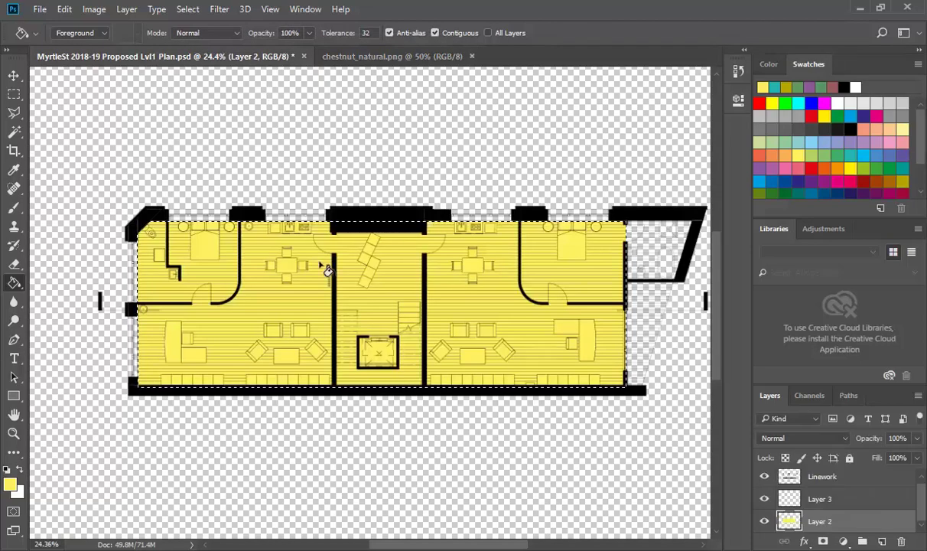
pyautogui.click(64, 9)
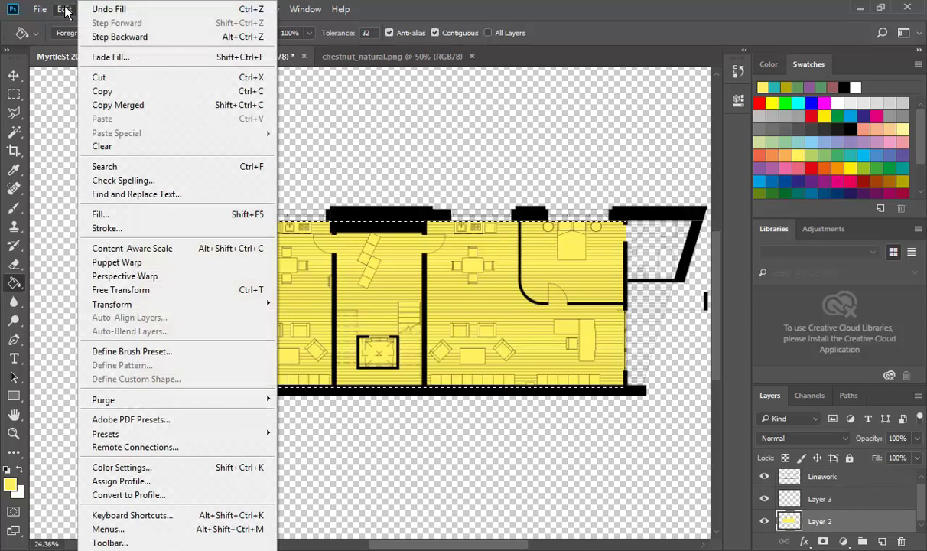
pyautogui.click(107, 213)
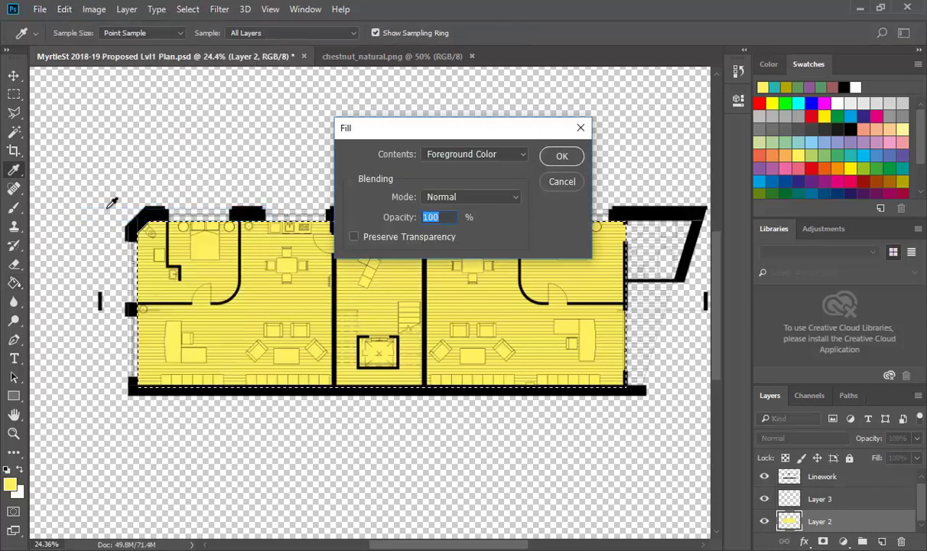
pyautogui.click(505, 155)
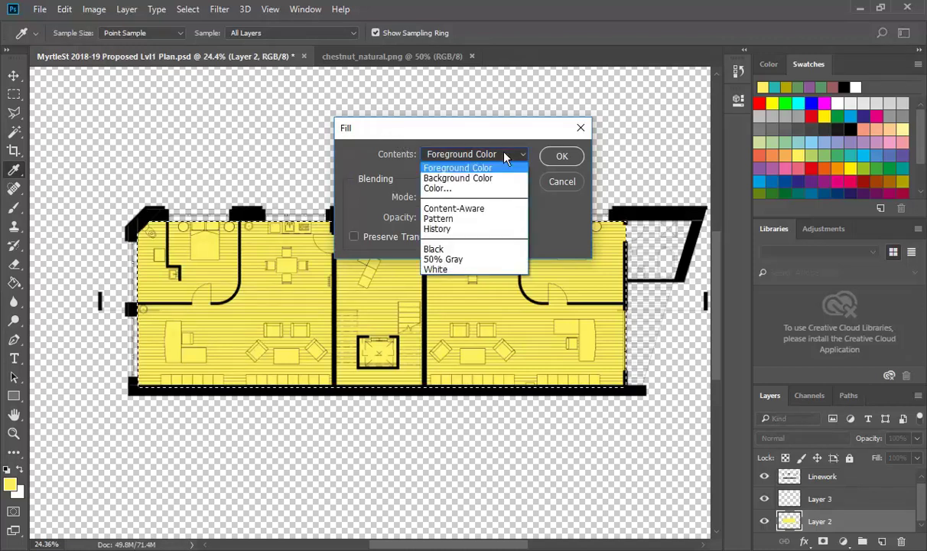
pyautogui.click(447, 218)
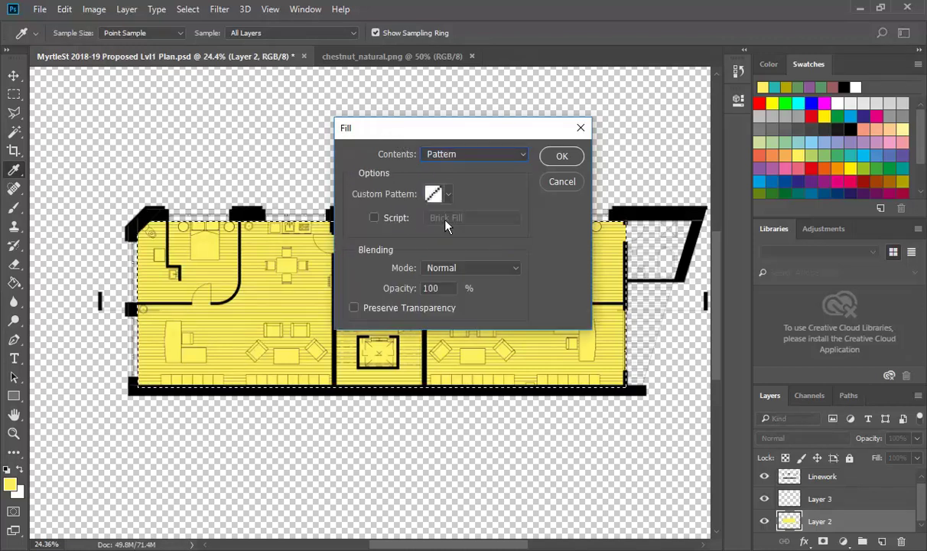
pyautogui.click(449, 195)
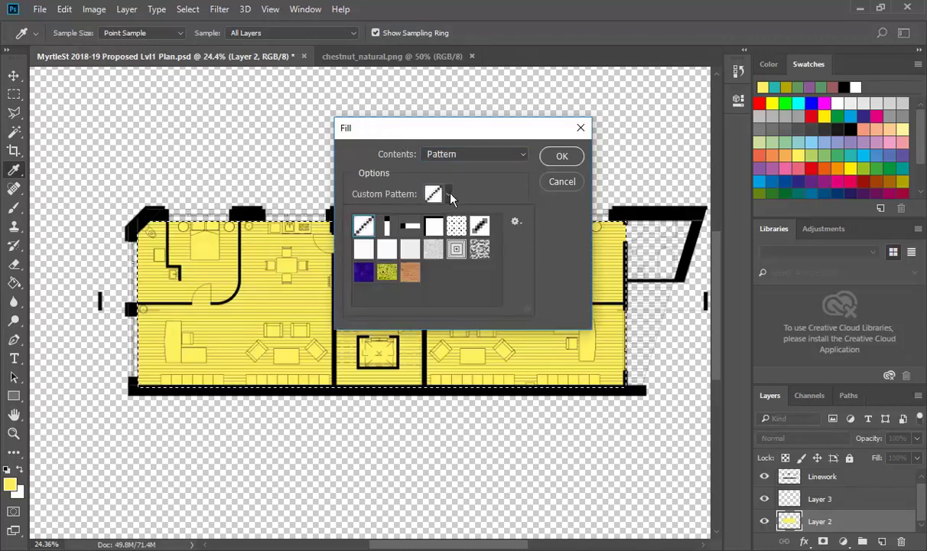
pyautogui.click(410, 277)
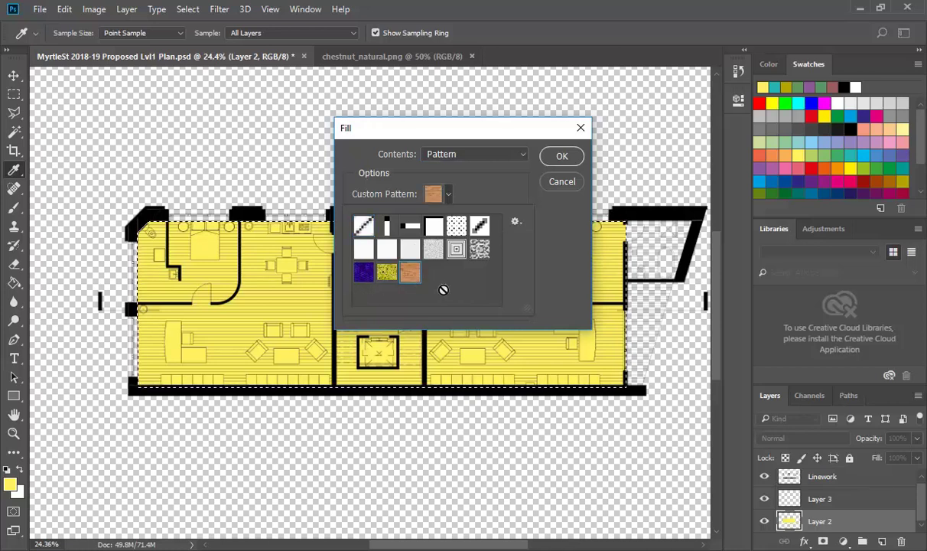
pyautogui.click(557, 156)
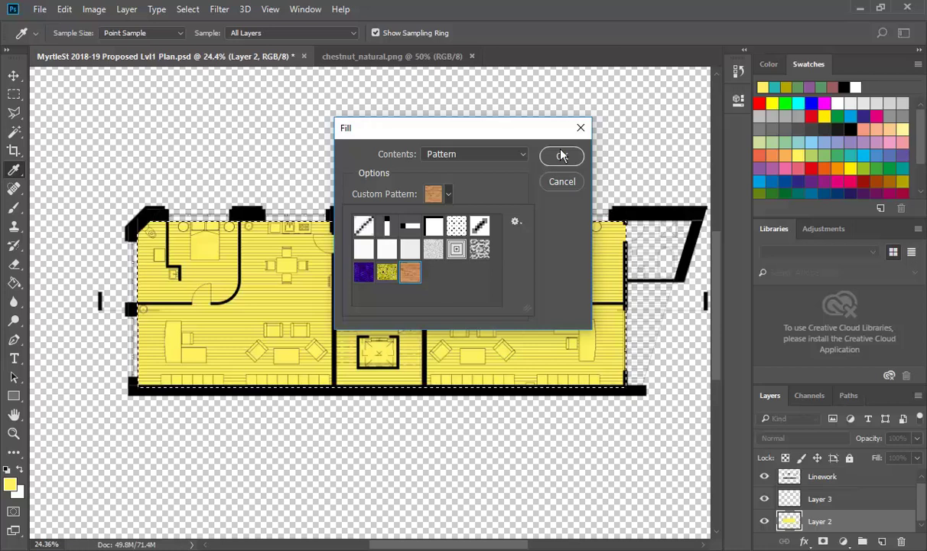
pyautogui.press('g')
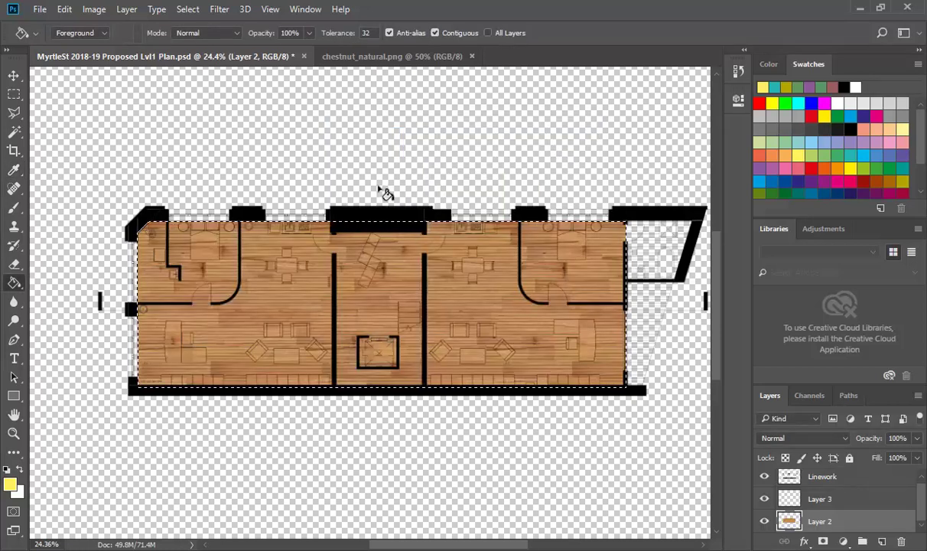
# - Refill the selected floor on Layer 2 with the chestnut pattern, using the Brick Fill script at 100% opacity
pyautogui.scroll(5, 367, 264)
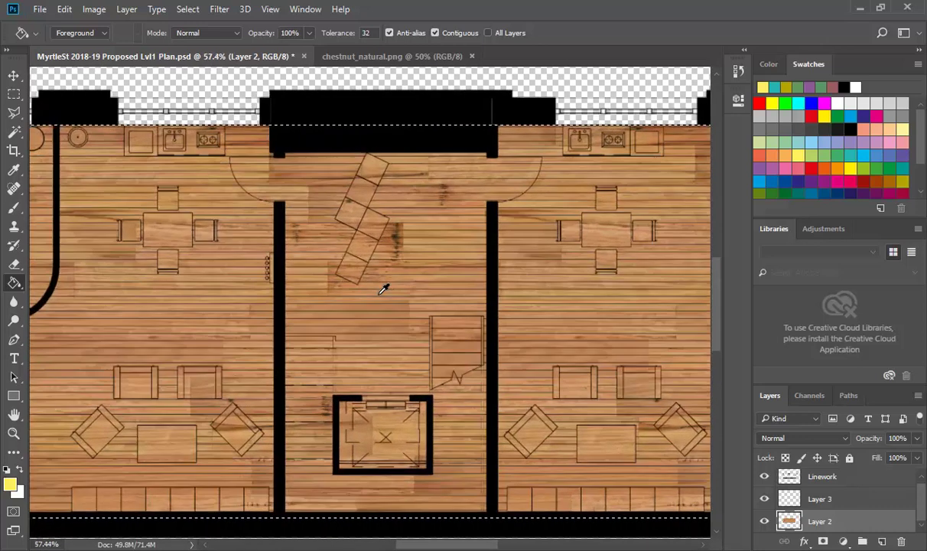
pyautogui.scroll(5, 384, 288)
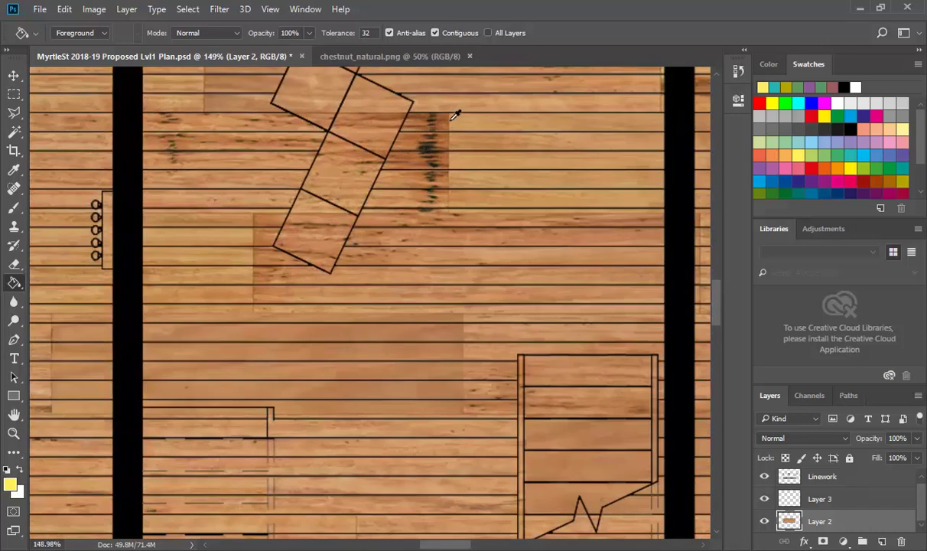
pyautogui.scroll(-8, 375, 373)
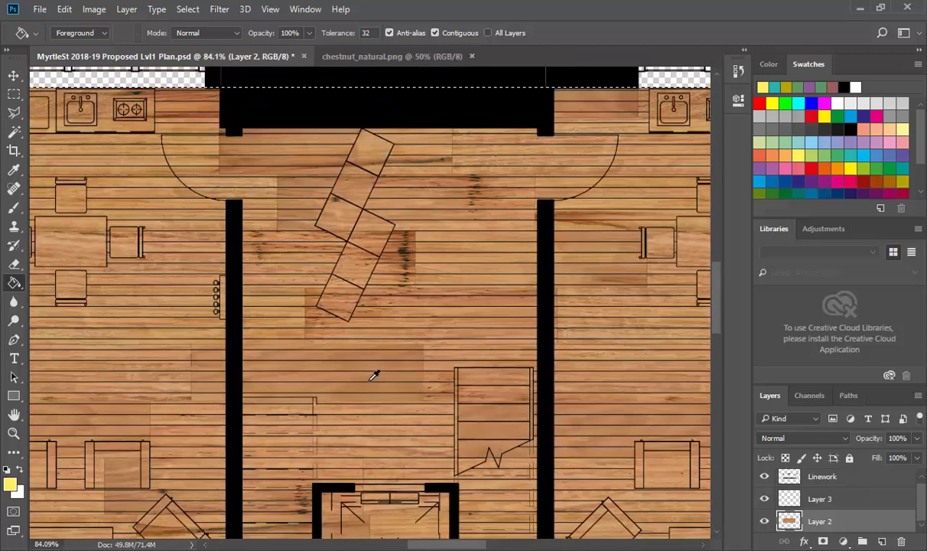
pyautogui.scroll(-1, 304, 408)
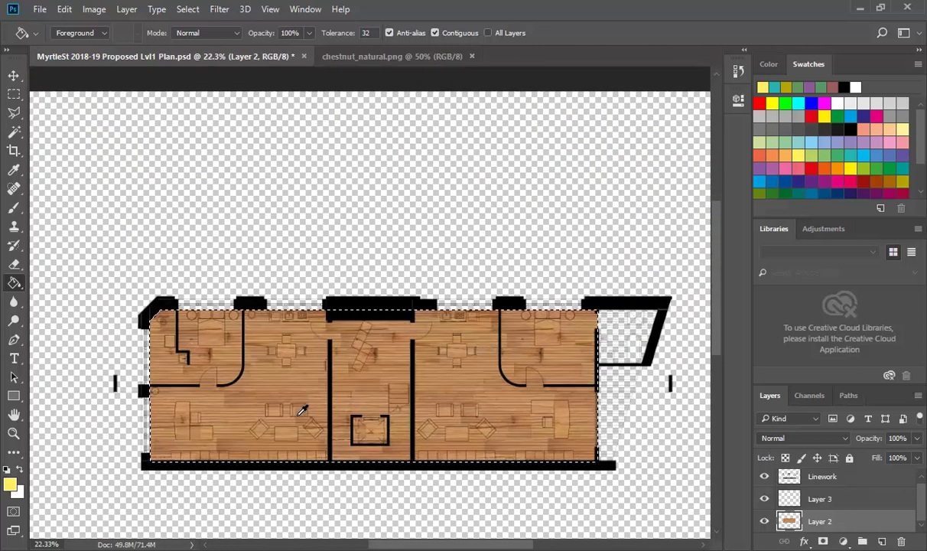
pyautogui.scroll(2, 299, 407)
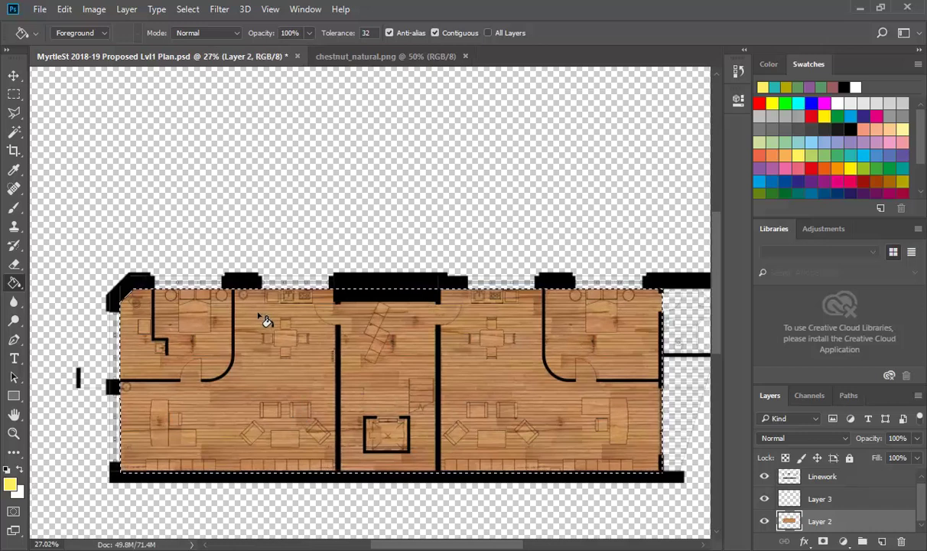
pyautogui.click(66, 10)
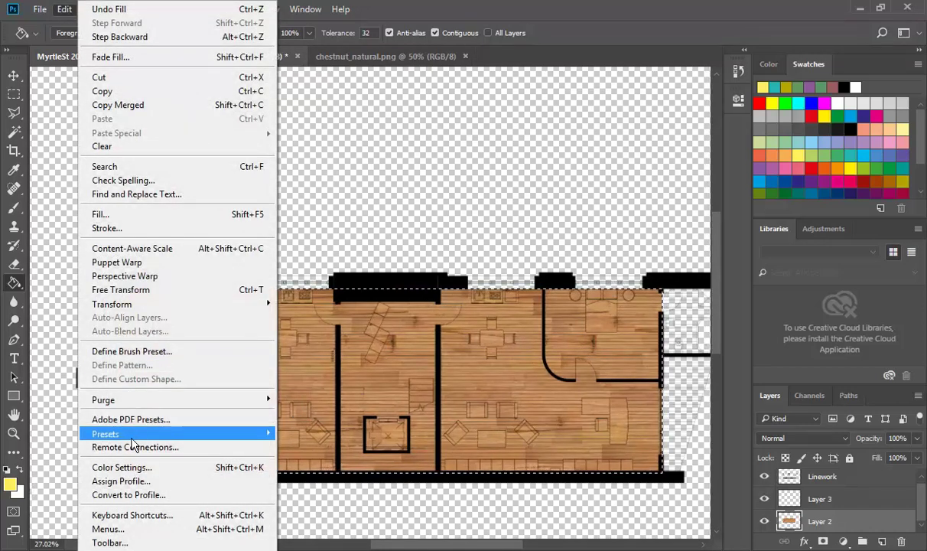
pyautogui.click(101, 214)
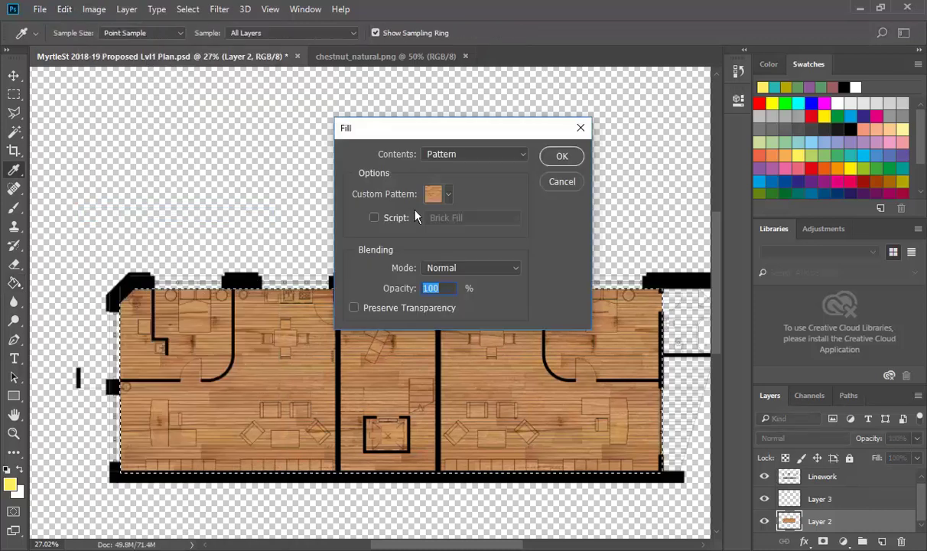
pyautogui.click(374, 218)
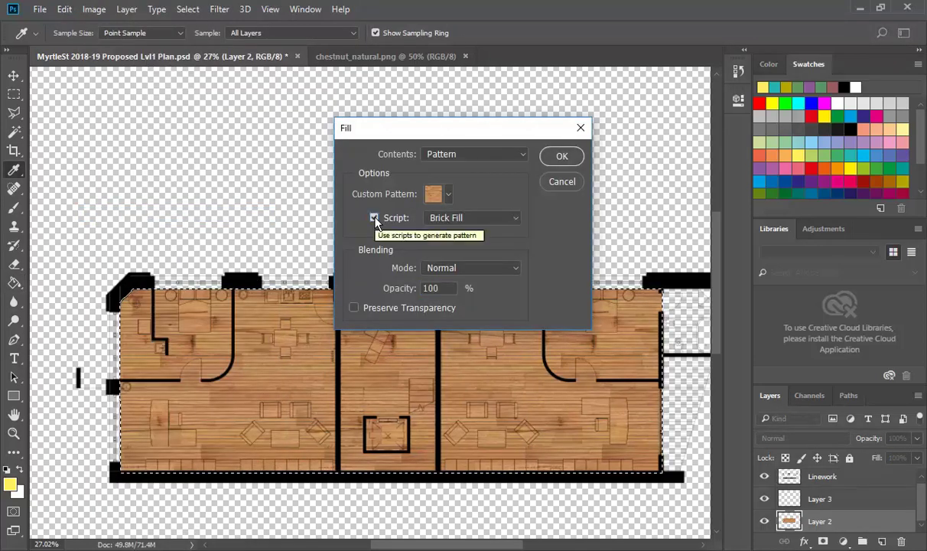
pyautogui.click(481, 220)
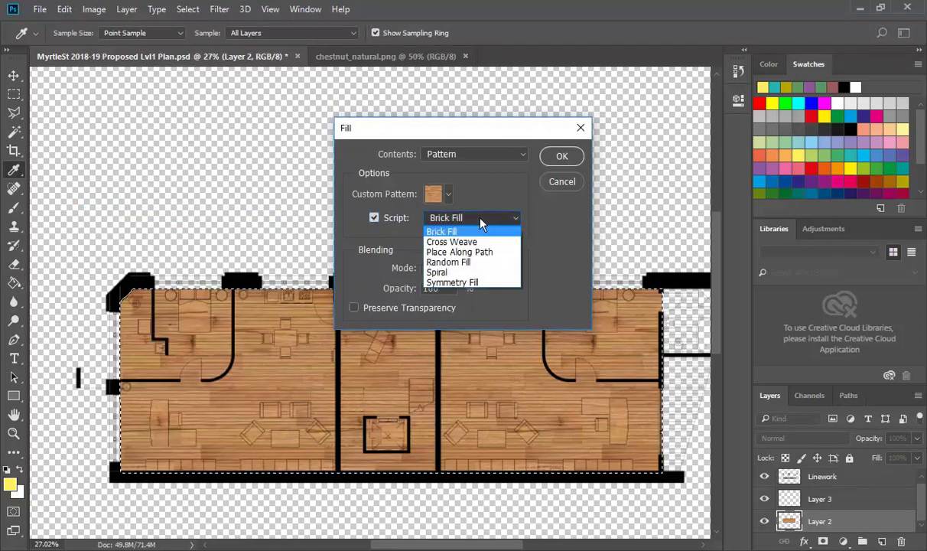
pyautogui.click(480, 231)
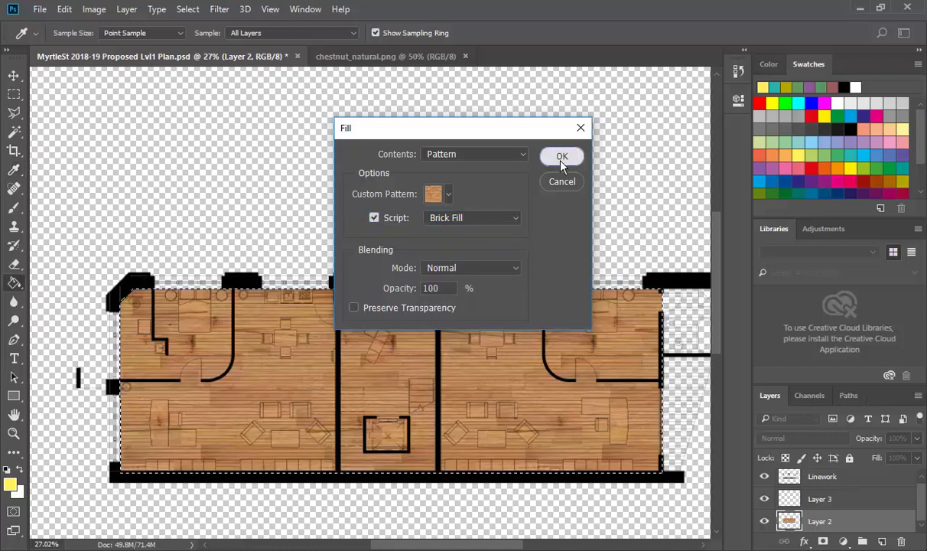
pyautogui.click(561, 156)
pyautogui.press('g')
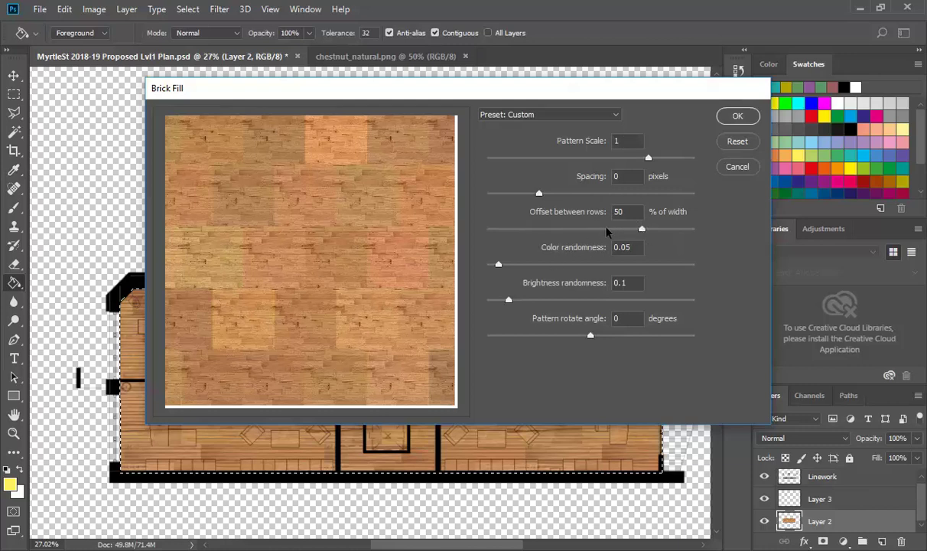
# - Set the brick fill's row offset, color randomness and brightness randomness to 0 and its pattern scale to about 0.52, and apply it
pyautogui.moveTo(644, 233); pyautogui.dragTo(594, 238)
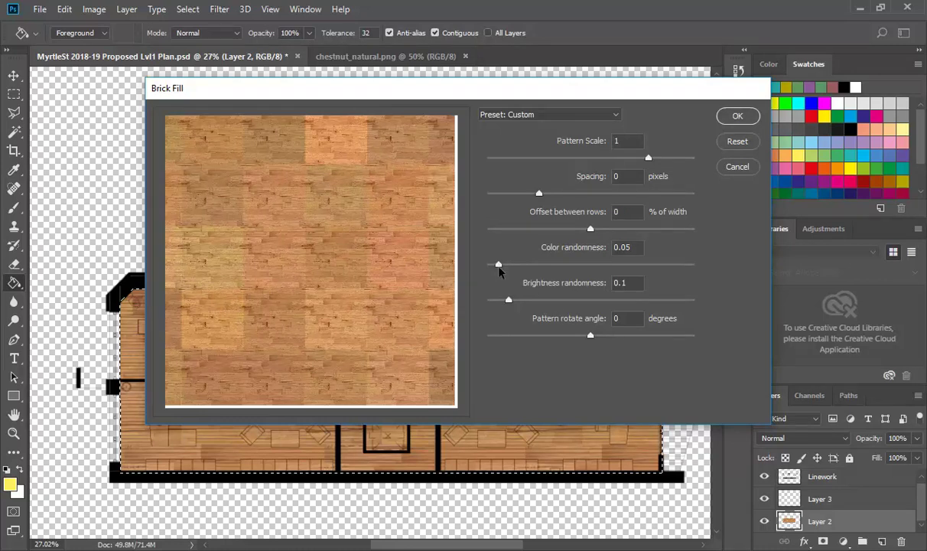
pyautogui.moveTo(498, 267); pyautogui.dragTo(488, 267)
pyautogui.moveTo(511, 303); pyautogui.dragTo(488, 304)
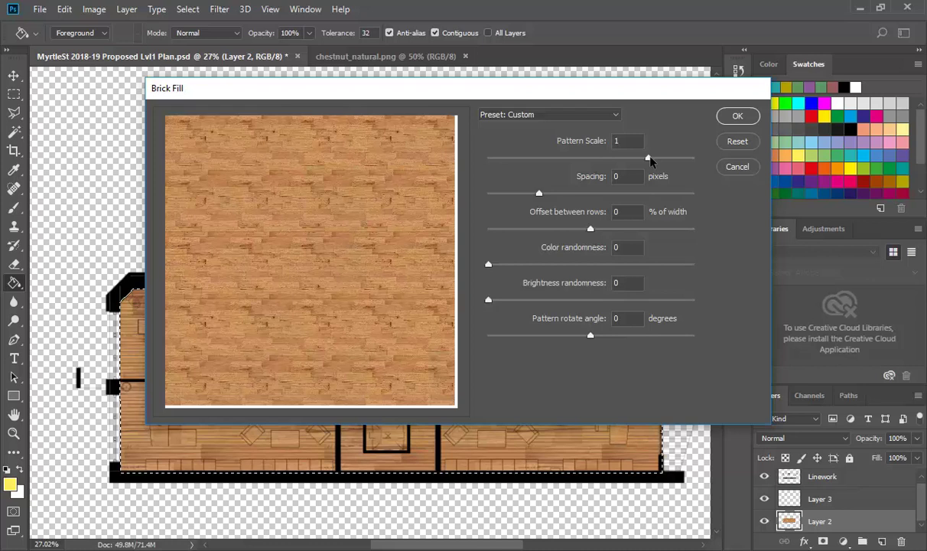
pyautogui.moveTo(641, 162); pyautogui.dragTo(563, 162)
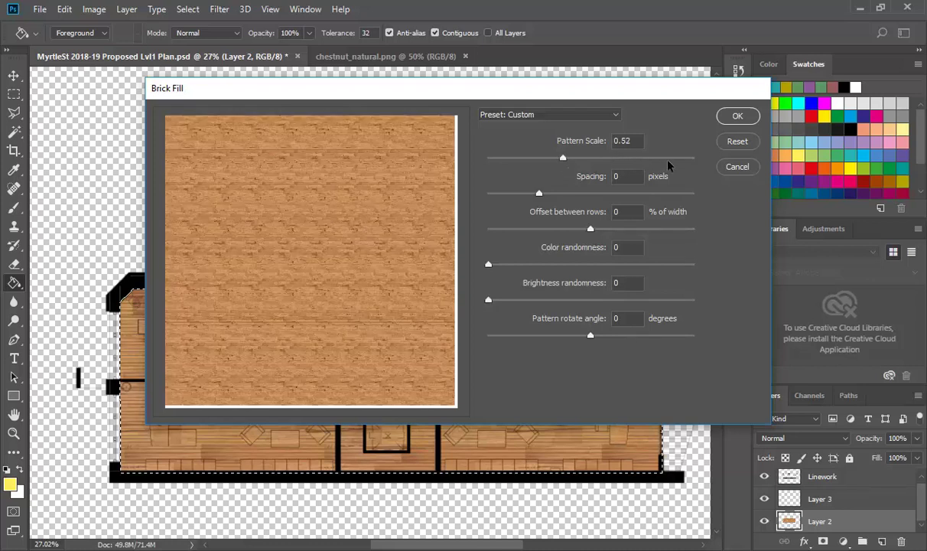
pyautogui.moveTo(647, 161); pyautogui.dragTo(564, 161)
pyautogui.click(737, 116)
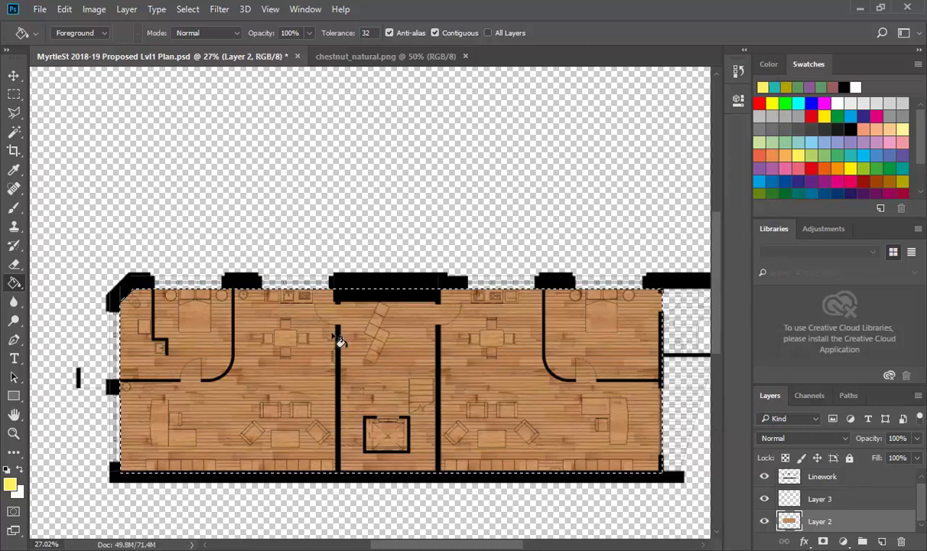
pyautogui.click(65, 11)
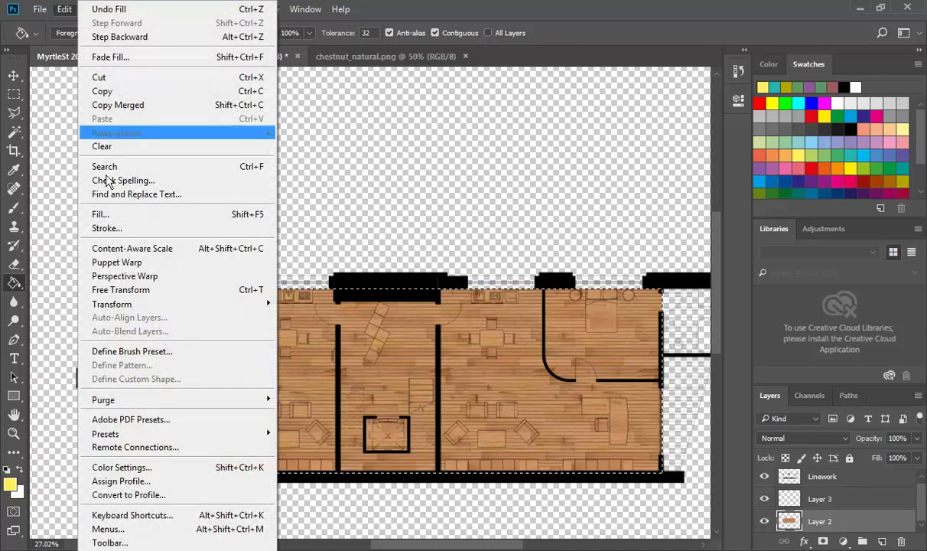
pyautogui.click(134, 214)
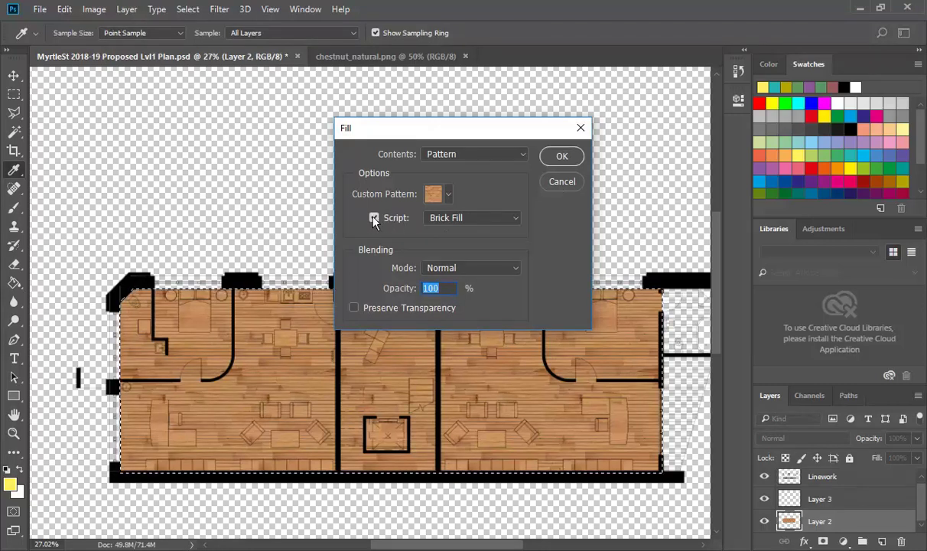
pyautogui.click(561, 183)
pyautogui.press('g')
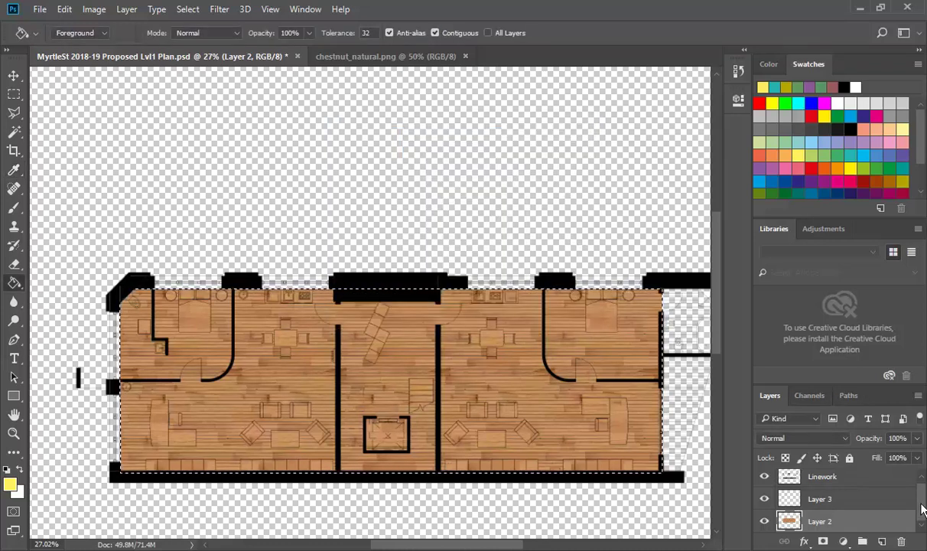
pyautogui.rightClick(822, 524)
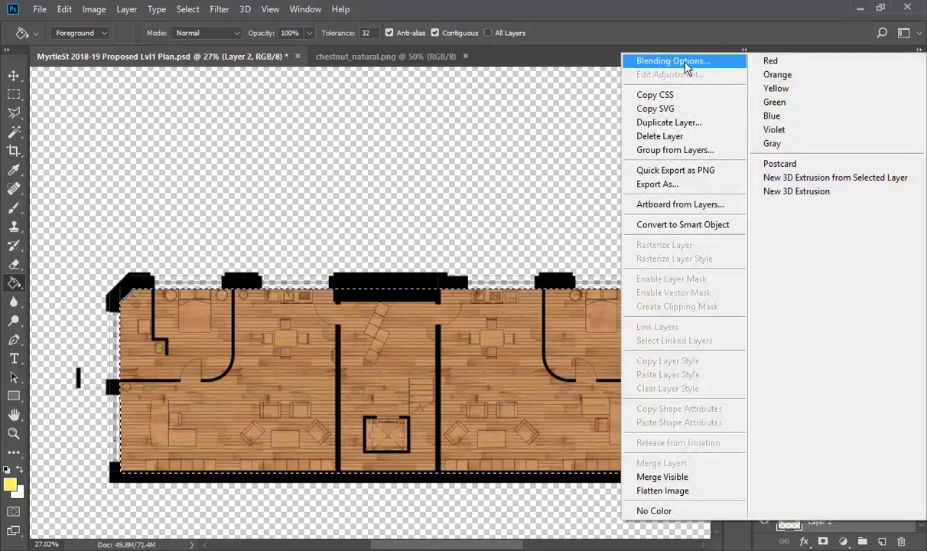
pyautogui.click(667, 12)
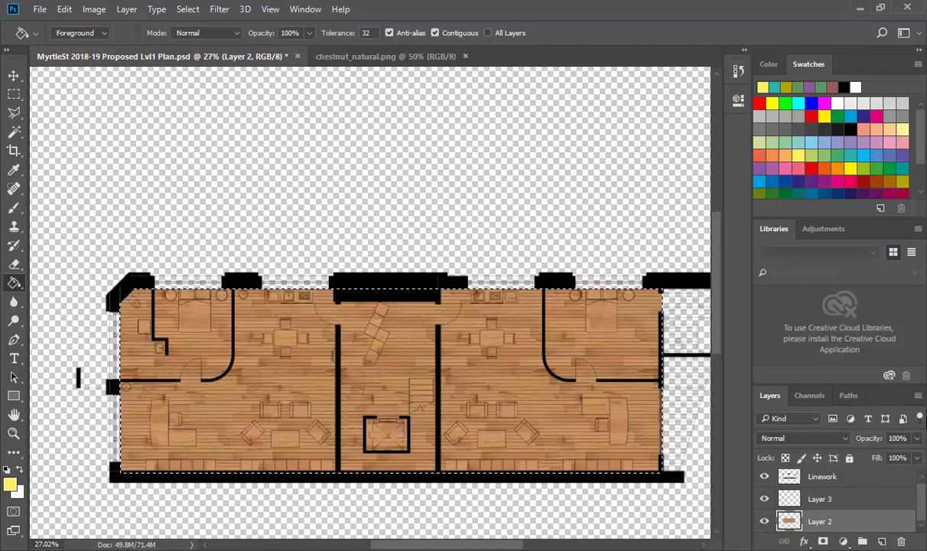
pyautogui.doubleClick(788, 522)
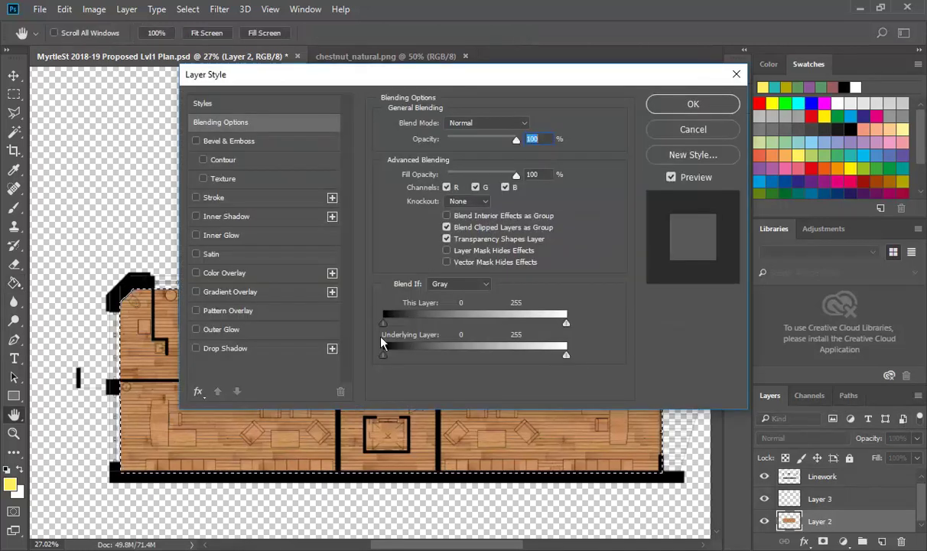
pyautogui.click(670, 132)
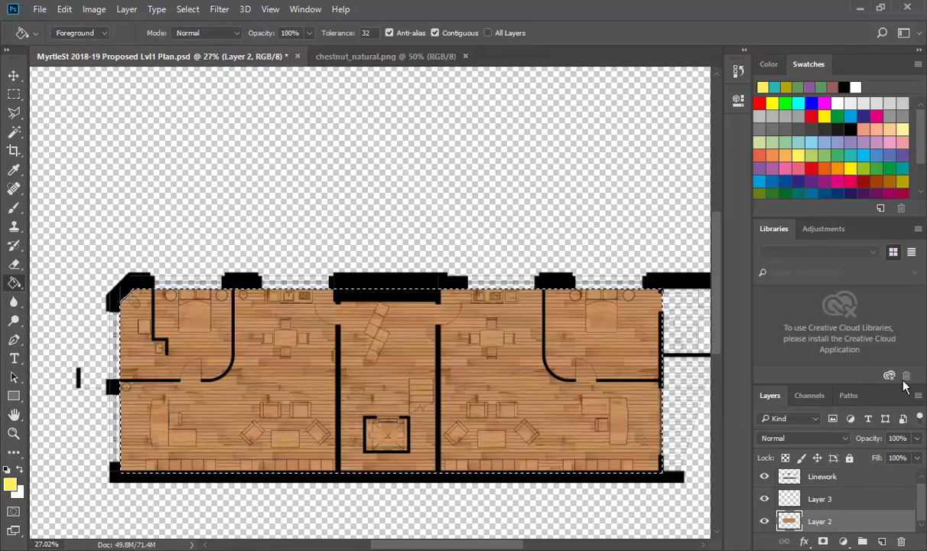
# - Add a Pattern Overlay effect to Layer 2 using the chestnut wood pattern in Normal mode at 100% opacity
pyautogui.doubleClick(788, 523)
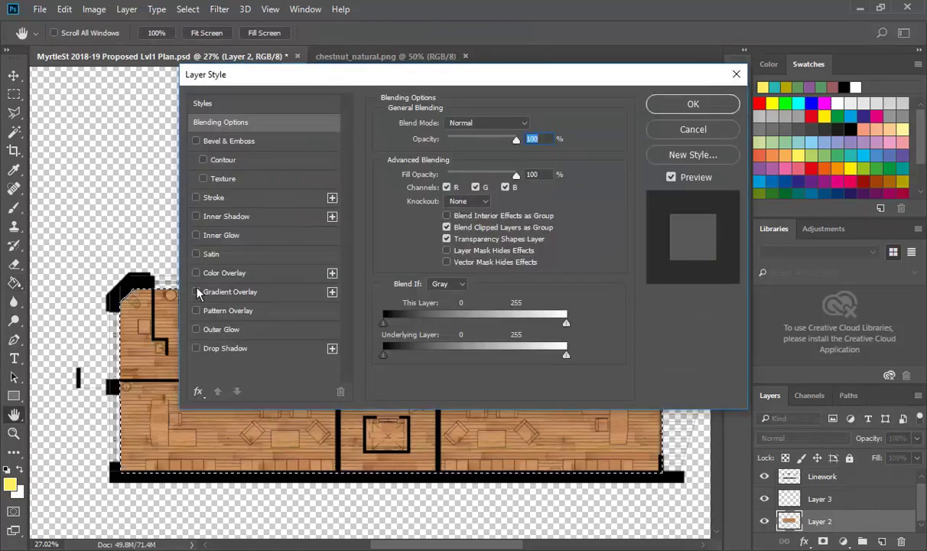
pyautogui.click(196, 311)
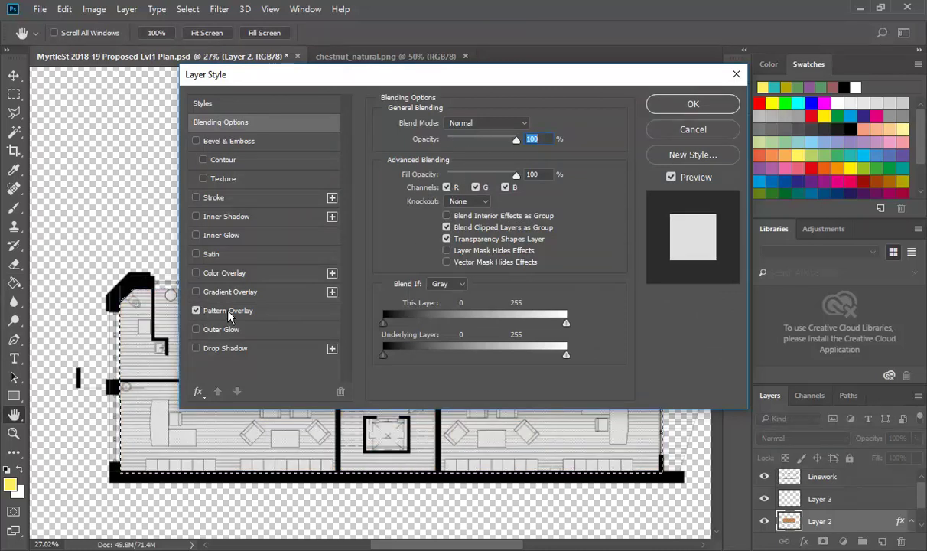
pyautogui.click(230, 312)
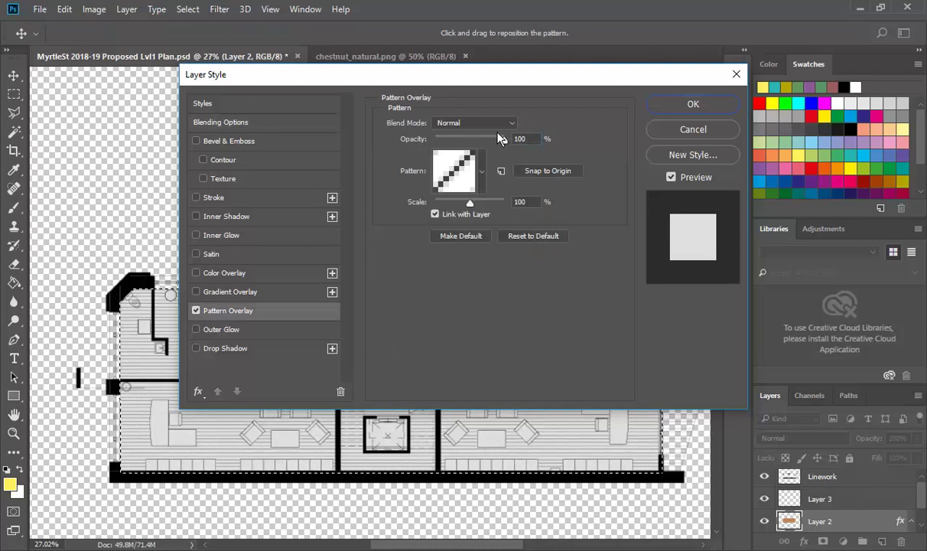
pyautogui.click(501, 124)
pyautogui.click(501, 141)
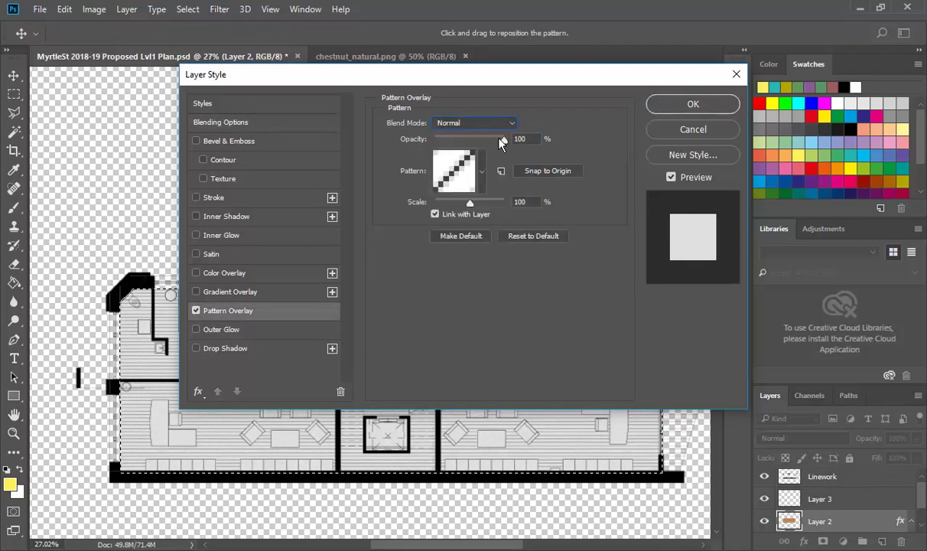
pyautogui.click(483, 173)
pyautogui.click(431, 263)
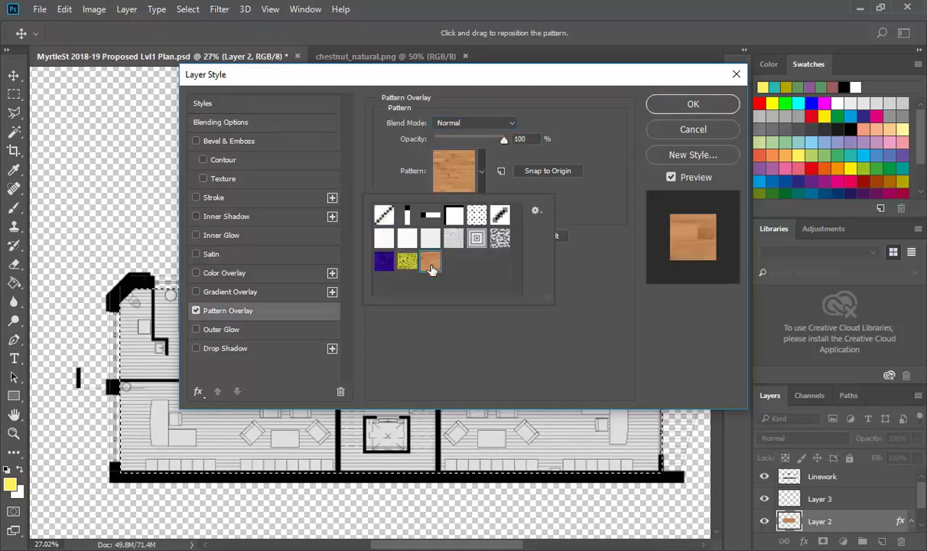
pyautogui.click(483, 172)
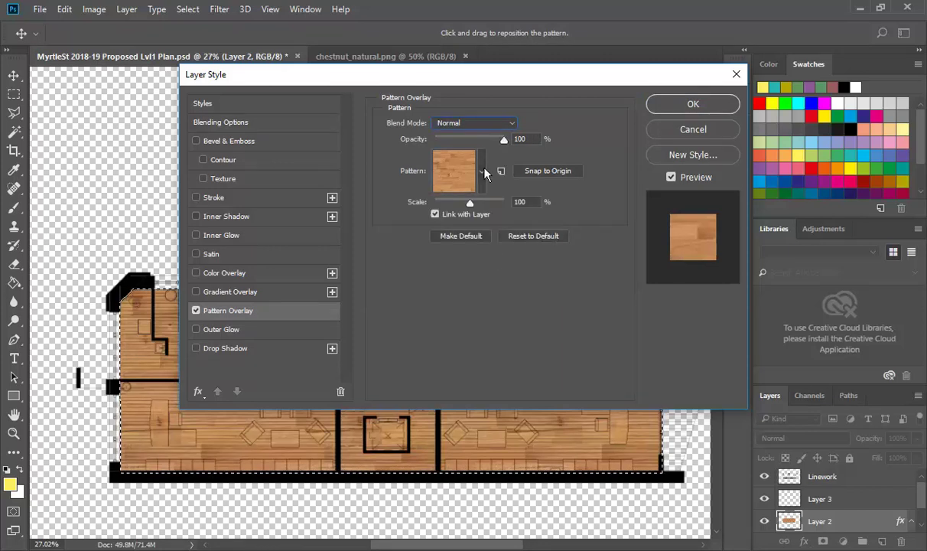
# - Scale the floor's pattern overlay to 17% and apply the layer style
pyautogui.moveTo(439, 77); pyautogui.dragTo(525, 73)
pyautogui.moveTo(558, 200); pyautogui.dragTo(531, 201)
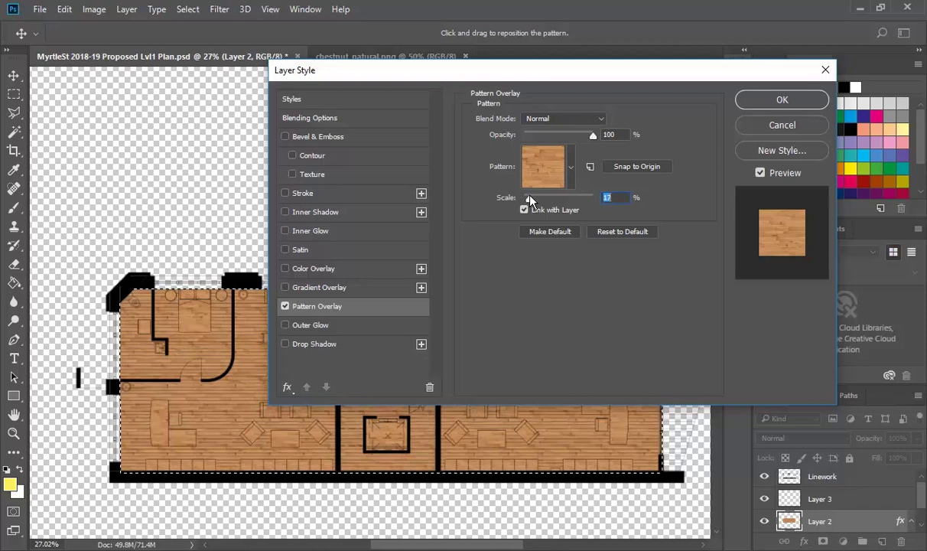
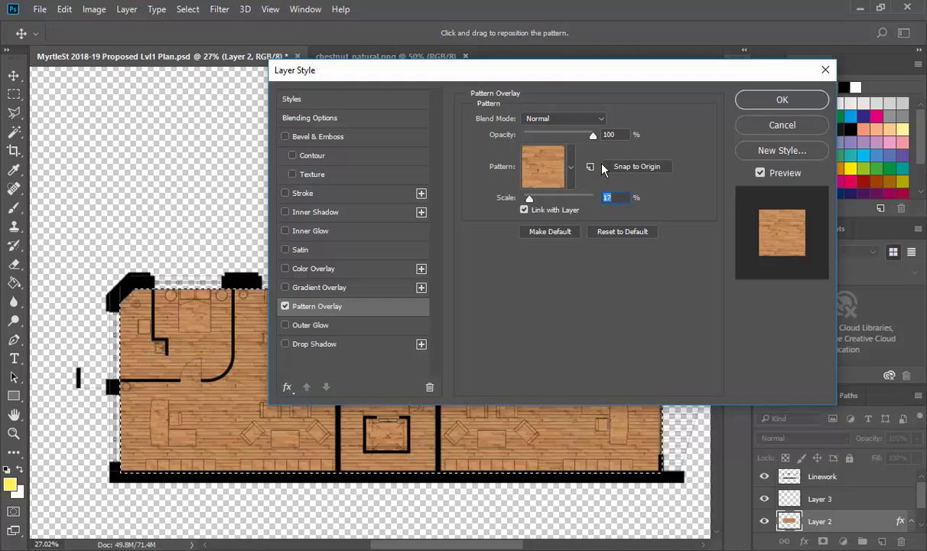
pyautogui.click(775, 99)
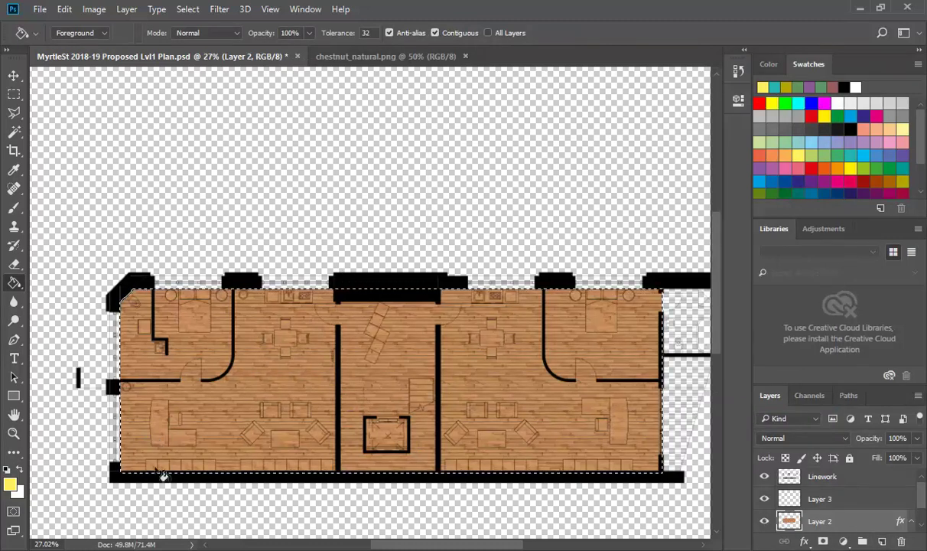
# - On the Linework layer, select all parts of the angled armchair left of the coffee table with the Magic Wand in contiguous mode
pyautogui.scroll(8, 163, 476)
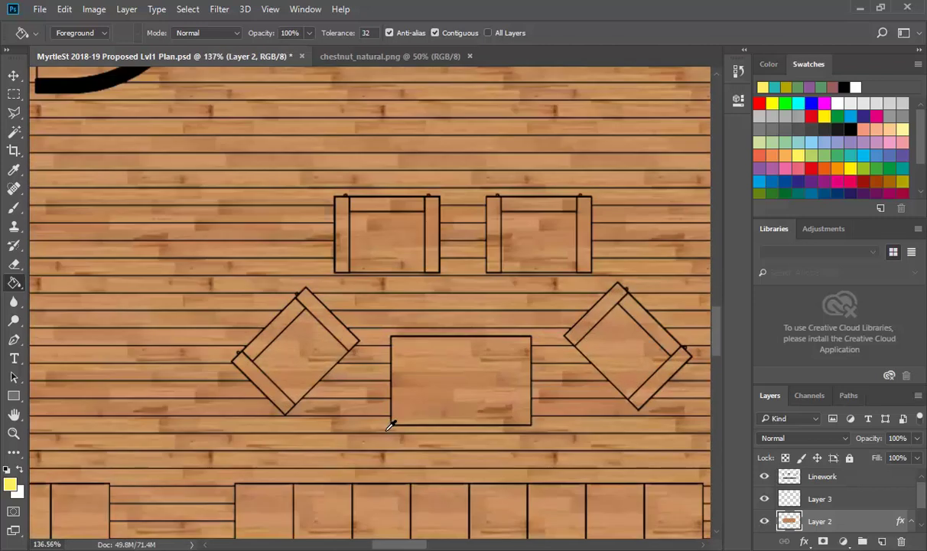
pyautogui.scroll(2, 391, 425)
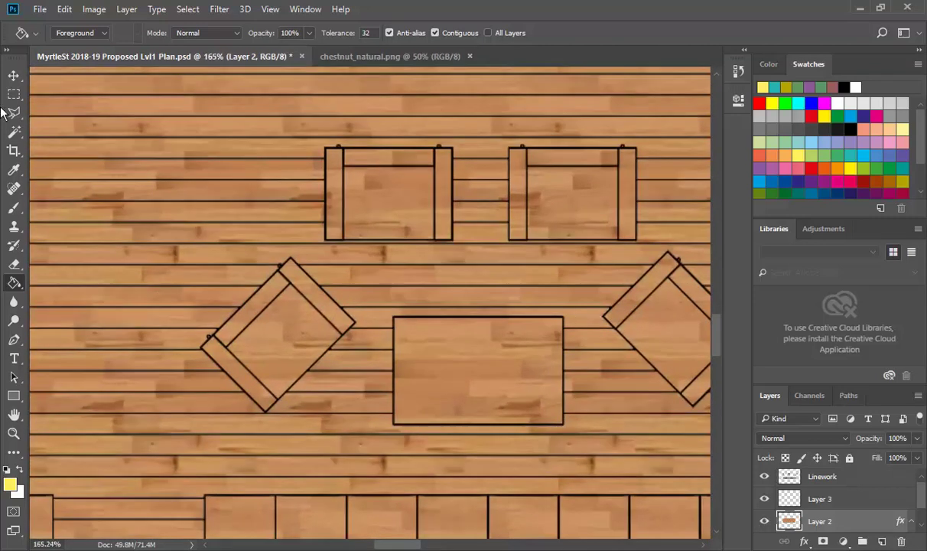
pyautogui.click(13, 132)
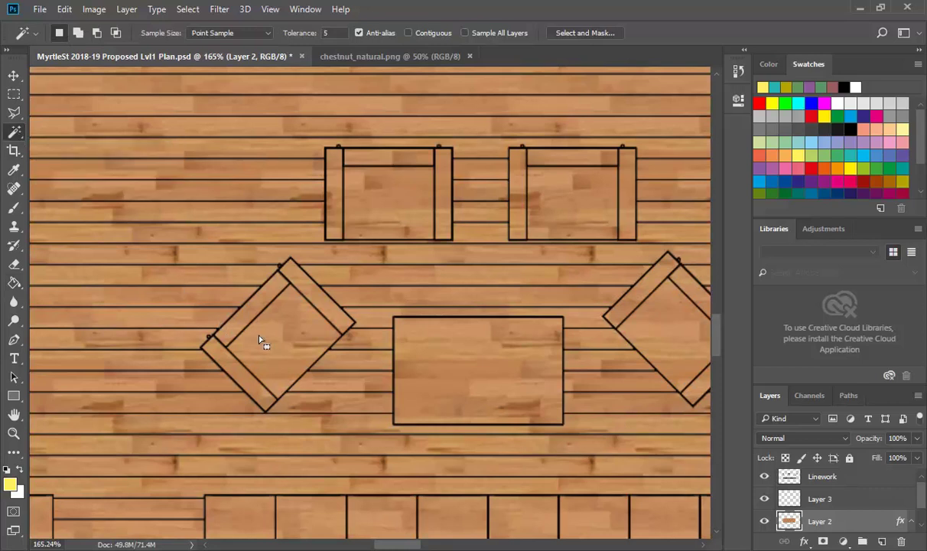
pyautogui.click(794, 480)
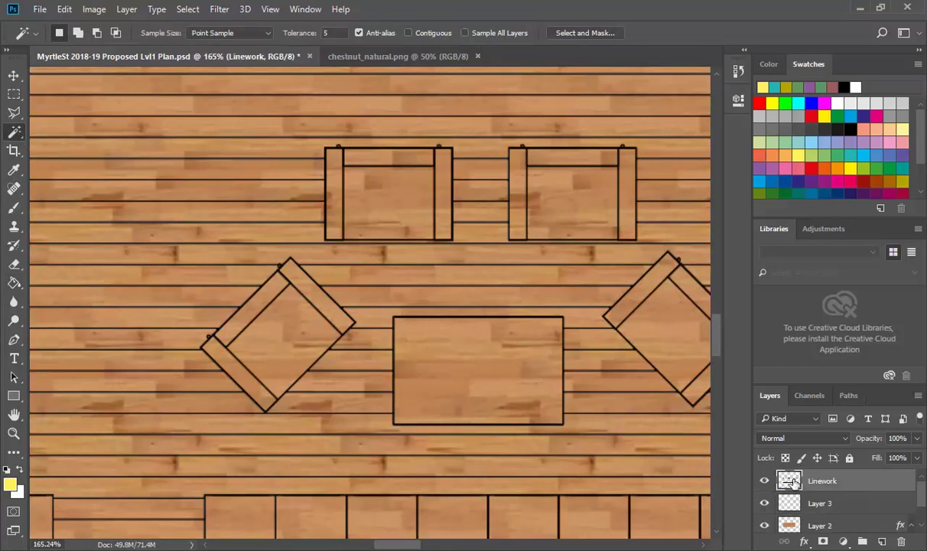
pyautogui.click(276, 346)
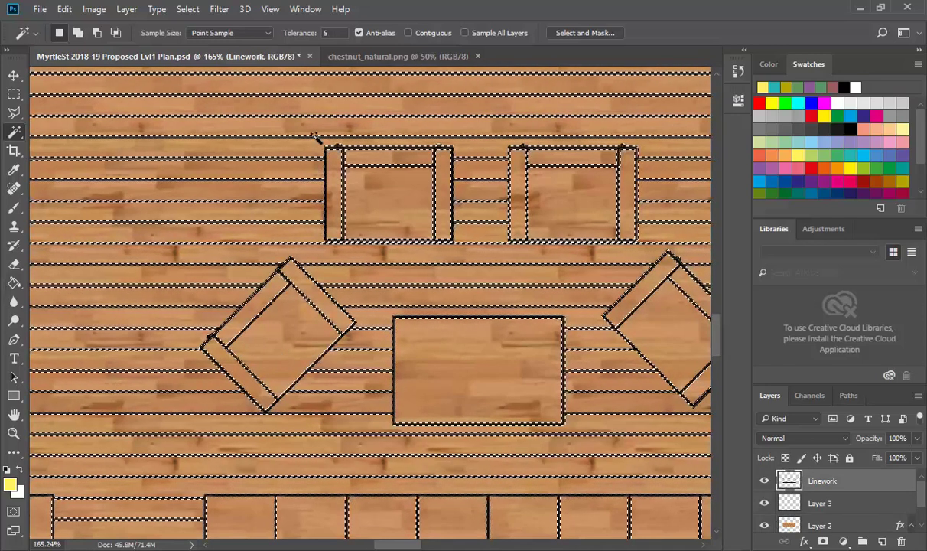
pyautogui.click(409, 33)
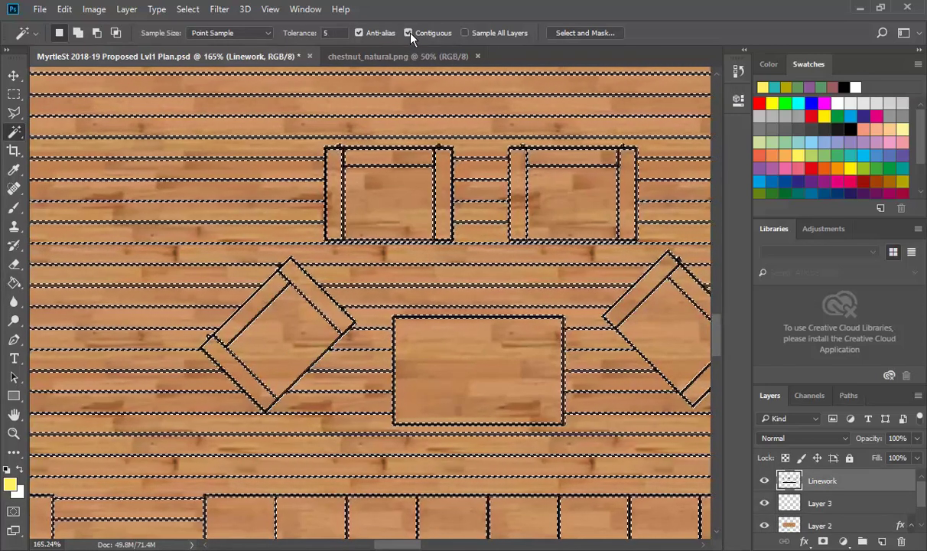
pyautogui.click(285, 345)
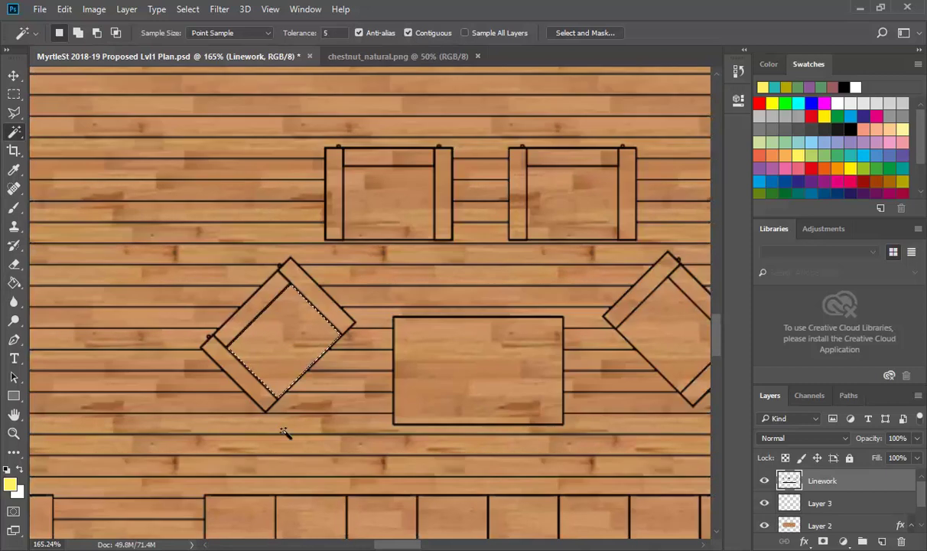
pyautogui.keyDown('shift'); pyautogui.click(249, 315); pyautogui.keyUp('shift')
pyautogui.keyDown('shift'); pyautogui.click(333, 320); pyautogui.keyUp('shift')
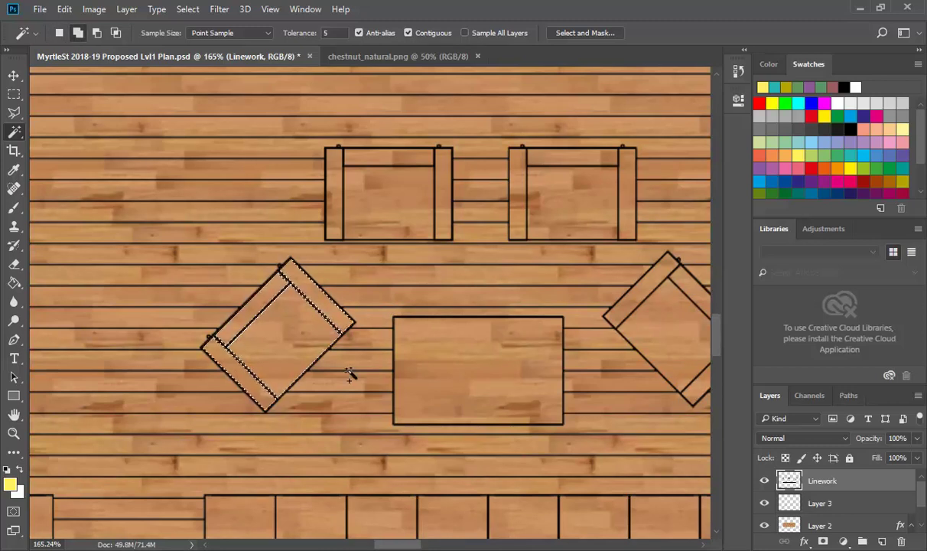
# - Add the arms, backs and seats of the two upright armchairs above the coffee table to the selection
pyautogui.keyDown('shift'); pyautogui.click(331, 201); pyautogui.keyUp('shift')
pyautogui.keyDown('shift'); pyautogui.click(387, 156); pyautogui.keyUp('shift')
pyautogui.keyDown('shift'); pyautogui.click(428, 175); pyautogui.keyUp('shift')
pyautogui.keyDown('shift'); pyautogui.click(443, 177); pyautogui.keyUp('shift')
pyautogui.keyDown('shift'); pyautogui.click(516, 180); pyautogui.keyUp('shift')
pyautogui.keyDown('shift'); pyautogui.click(563, 158); pyautogui.keyUp('shift')
pyautogui.keyDown('shift'); pyautogui.click(575, 183); pyautogui.keyUp('shift')
pyautogui.keyDown('shift'); pyautogui.click(632, 181); pyautogui.keyUp('shift')
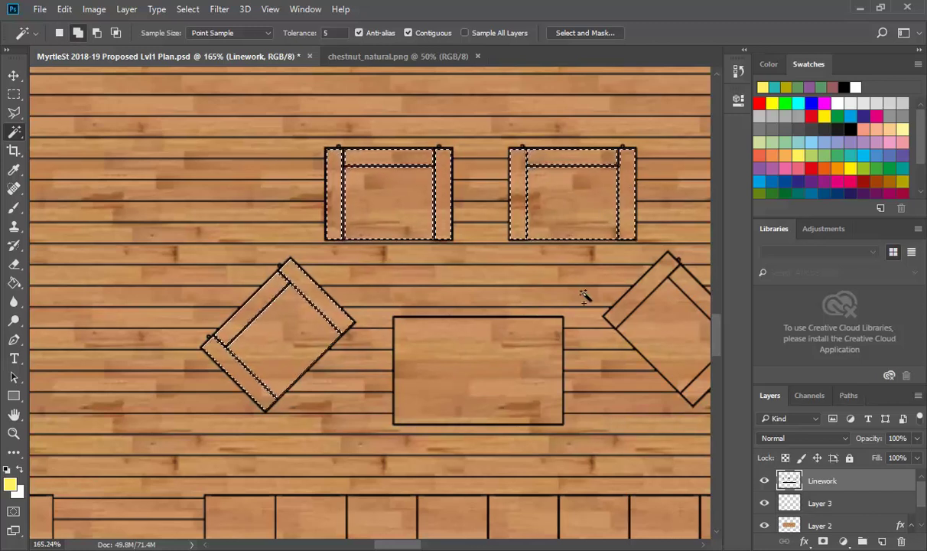
# - Add the angled armchair right of the coffee table to the selection, keeping the coffee table itself out of it
pyautogui.keyDown('shift'); pyautogui.click(488, 364); pyautogui.keyUp('shift')
pyautogui.keyDown('shift'); pyautogui.click(687, 294); pyautogui.keyUp('shift')
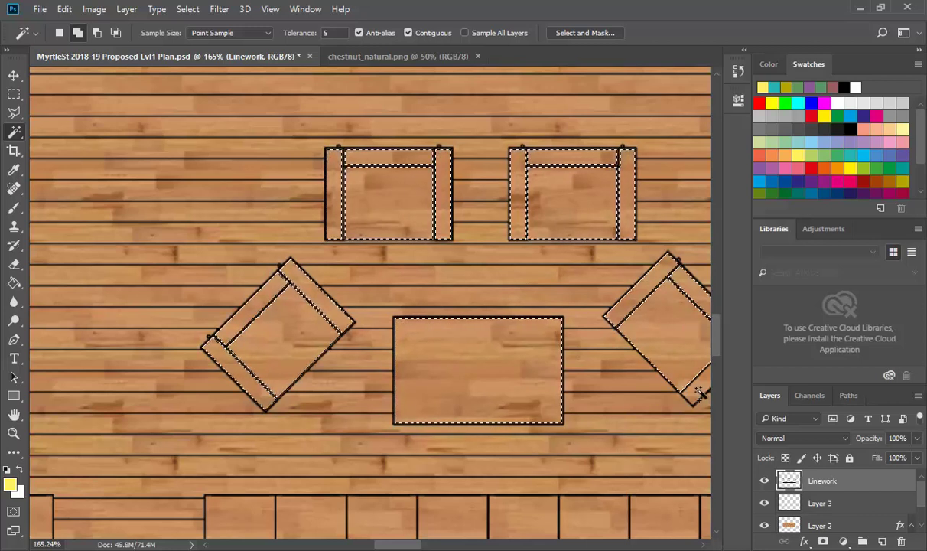
pyautogui.scroll(-2, 76, 274)
pyautogui.scroll(2, 80, 275)
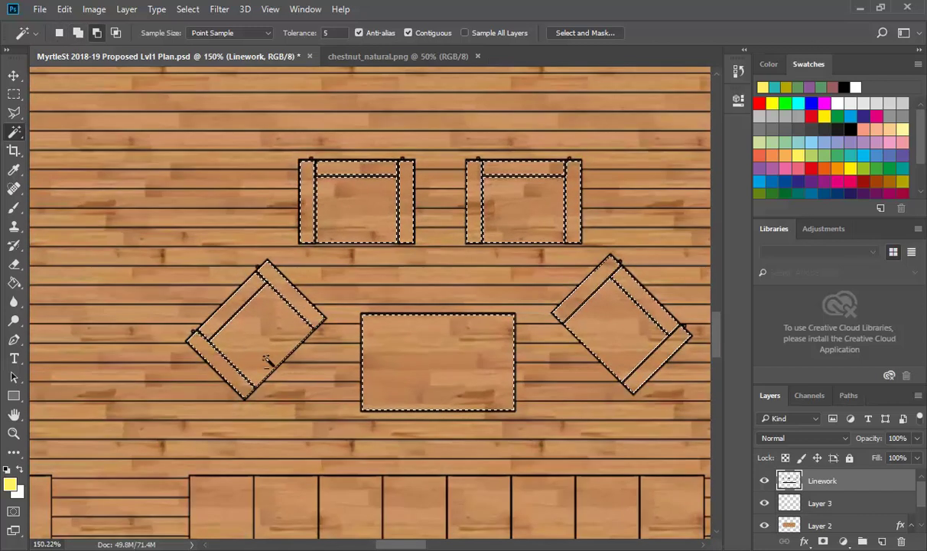
pyautogui.keyDown('alt'); pyautogui.click(410, 387); pyautogui.keyUp('alt')
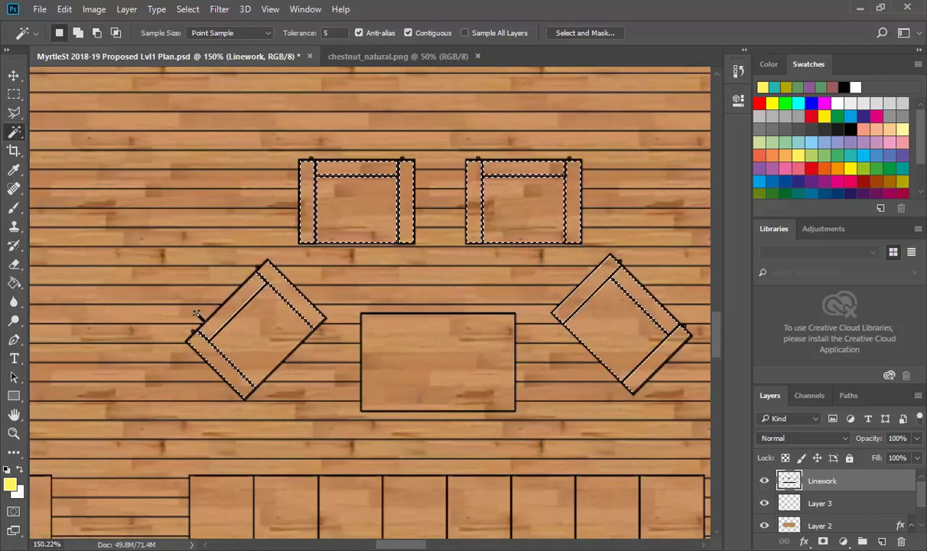
# - Fill the four selected armchairs on Layer 3 with the pale yellow swatch using the Paint Bucket
pyautogui.click(788, 503)
pyautogui.click(765, 525)
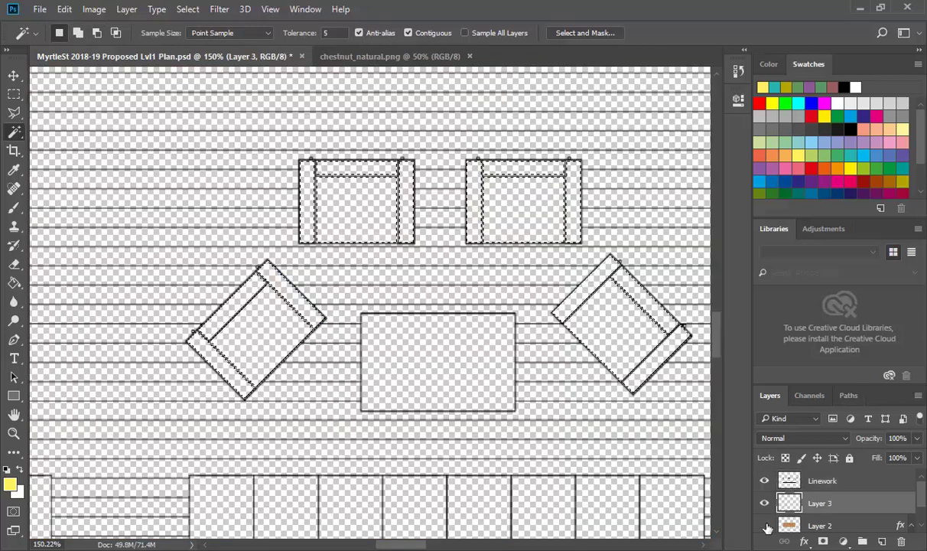
pyautogui.click(765, 525)
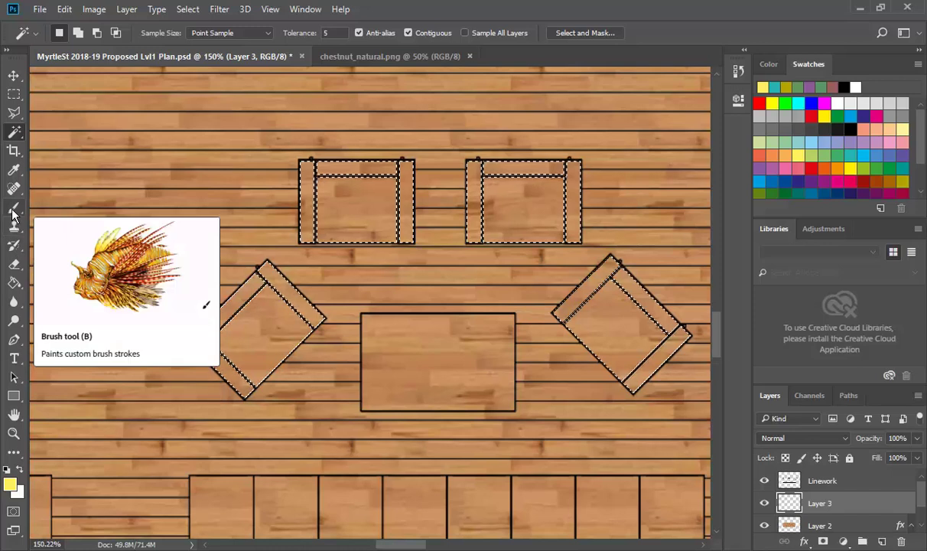
pyautogui.click(13, 284)
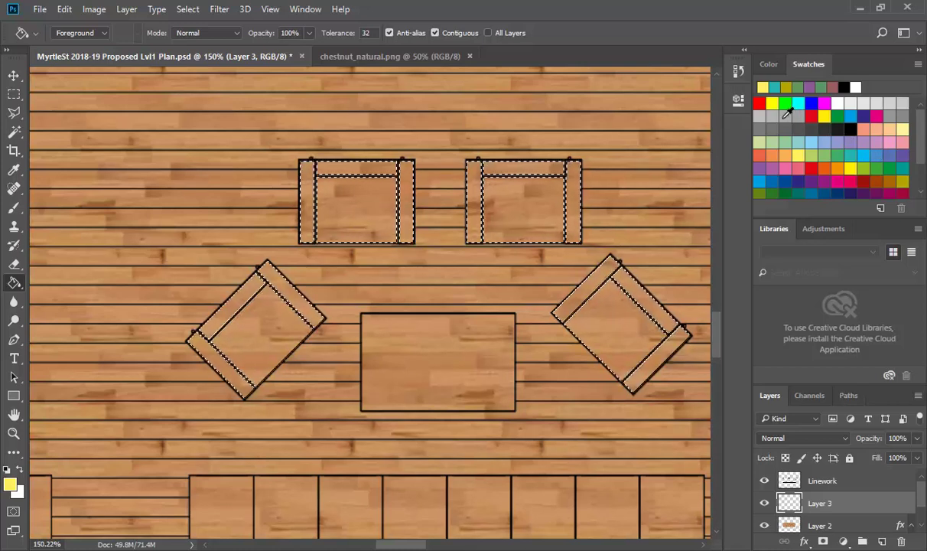
pyautogui.click(904, 128)
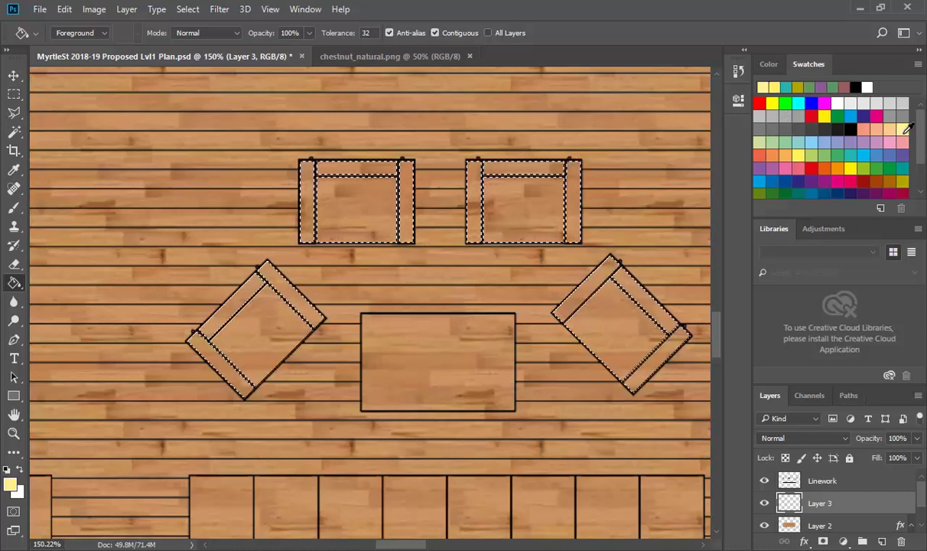
pyautogui.click(258, 320)
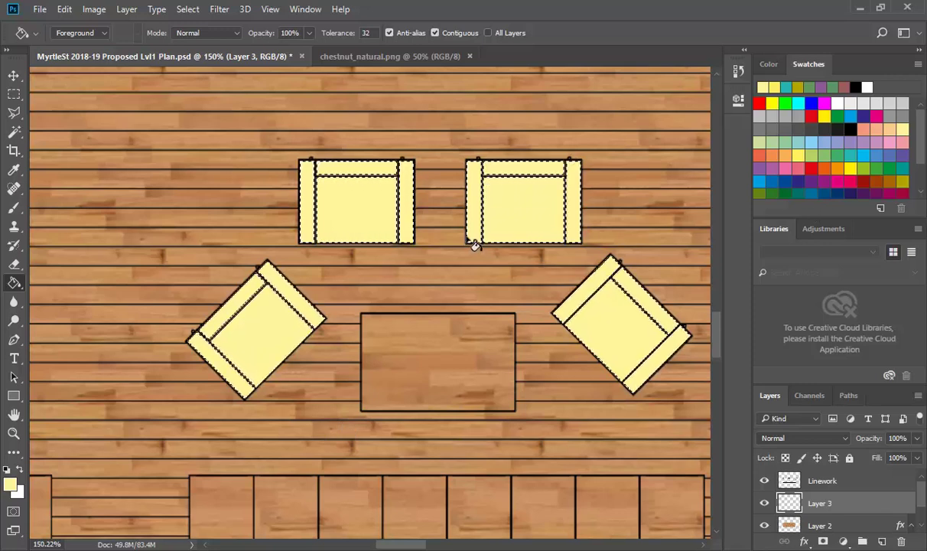
pyautogui.scroll(-2, 381, 283)
pyautogui.scroll(-2, 425, 296)
pyautogui.scroll(2, 461, 279)
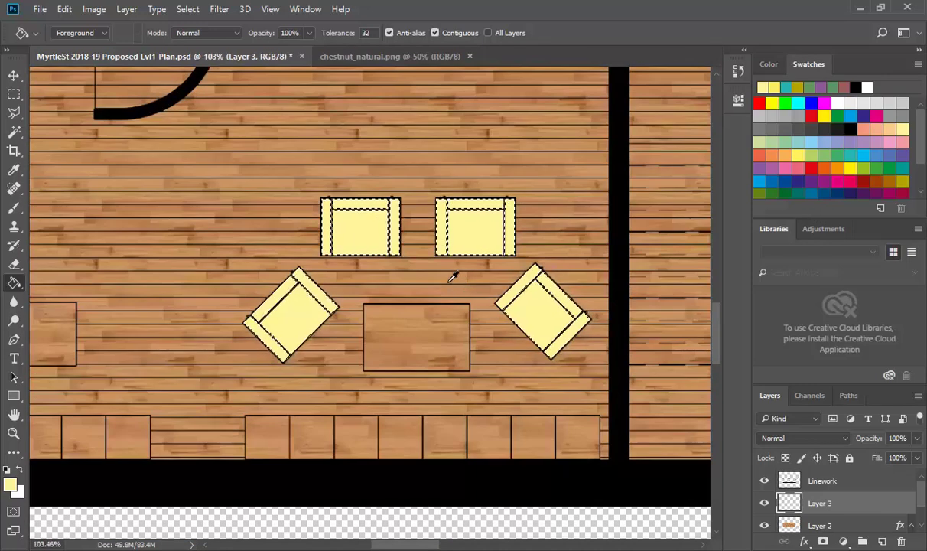
pyautogui.scroll(2, 460, 277)
pyautogui.scroll(1, 306, 272)
pyautogui.scroll(-2, 306, 271)
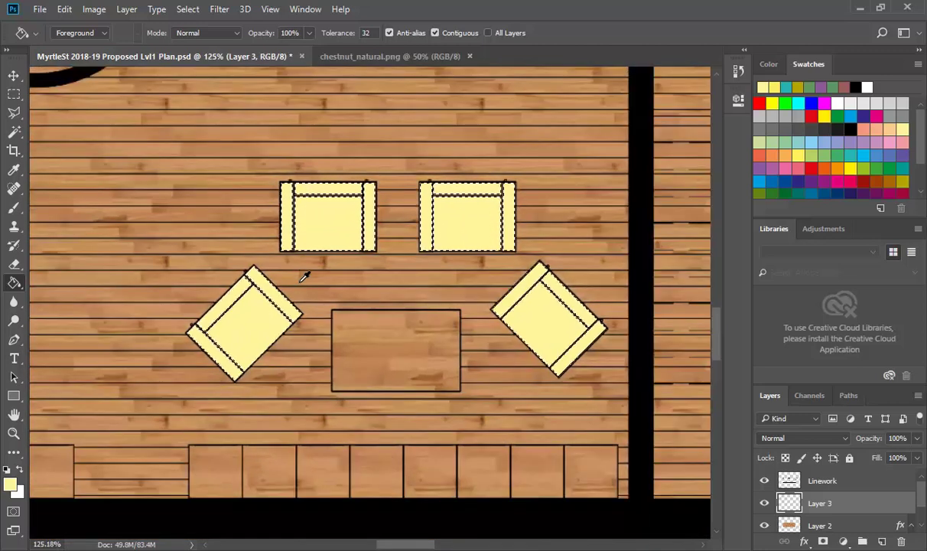
pyautogui.doubleClick(790, 501)
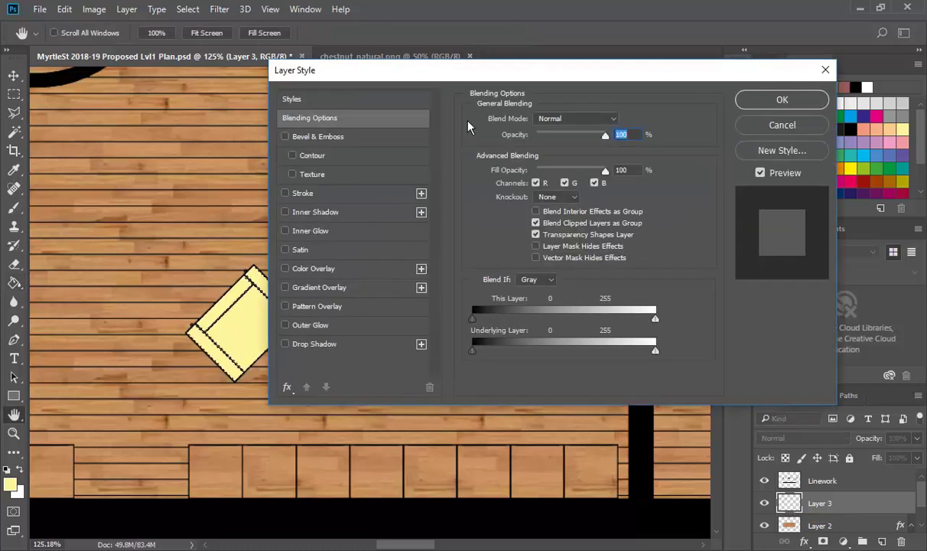
pyautogui.click(782, 124)
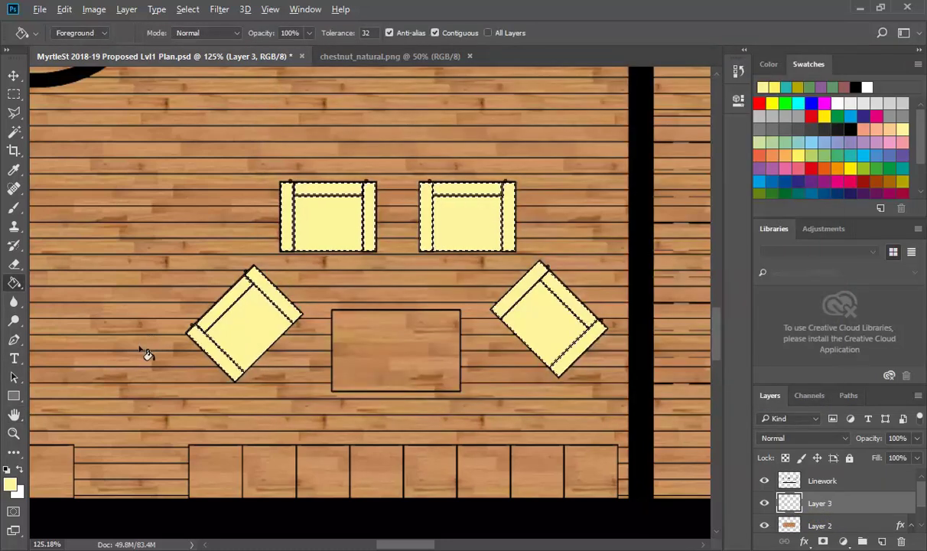
pyautogui.keyDown('alt'); pyautogui.scroll(5, 144, 351); pyautogui.keyUp('alt')
pyautogui.keyDown('alt'); pyautogui.scroll(2, 257, 309); pyautogui.keyUp('alt')
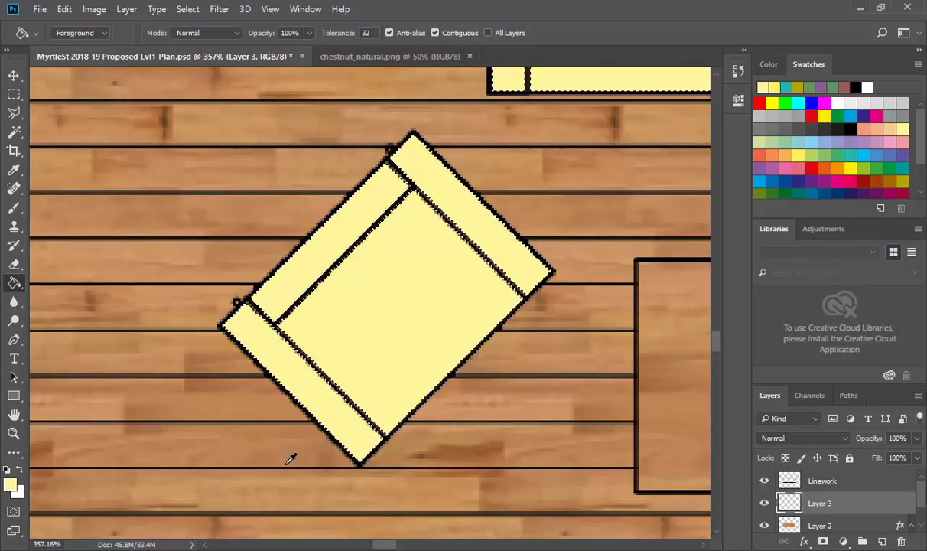
pyautogui.keyDown('alt'); pyautogui.scroll(-1, 202, 284); pyautogui.keyUp('alt')
pyautogui.keyDown('alt'); pyautogui.scroll(-8, 201, 284); pyautogui.keyUp('alt')
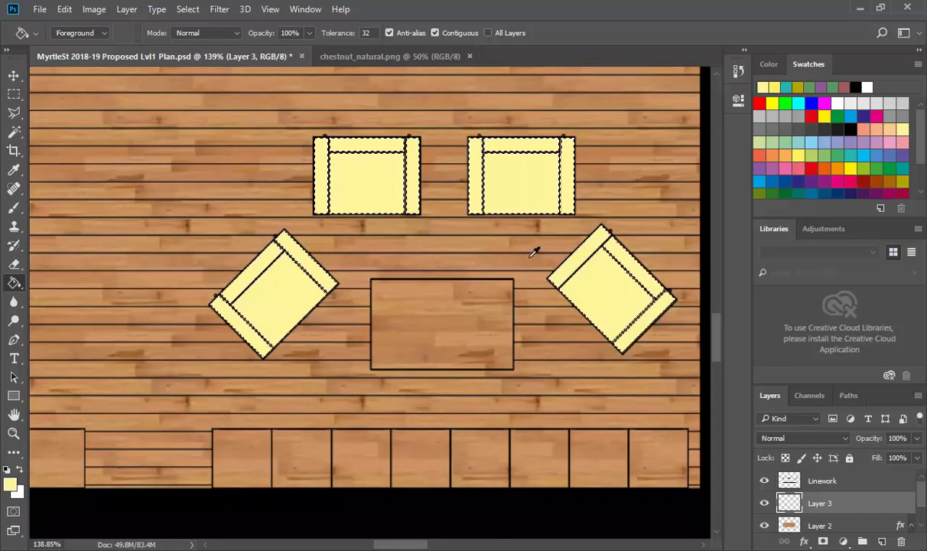
pyautogui.keyDown('alt'); pyautogui.scroll(-1, 530, 261); pyautogui.keyUp('alt')
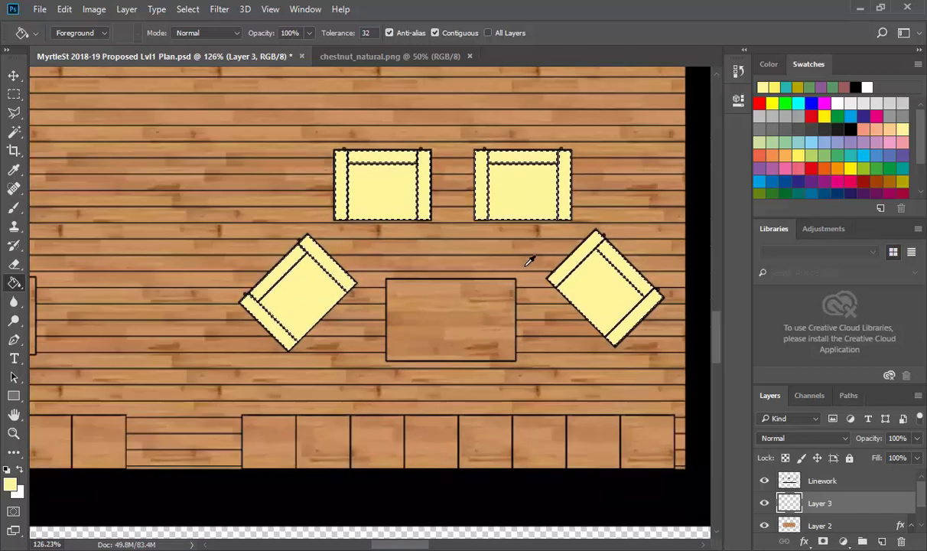
# - Try a Drop Shadow effect on Layer 3's armchairs, then discard the layer style changes
pyautogui.doubleClick(792, 505)
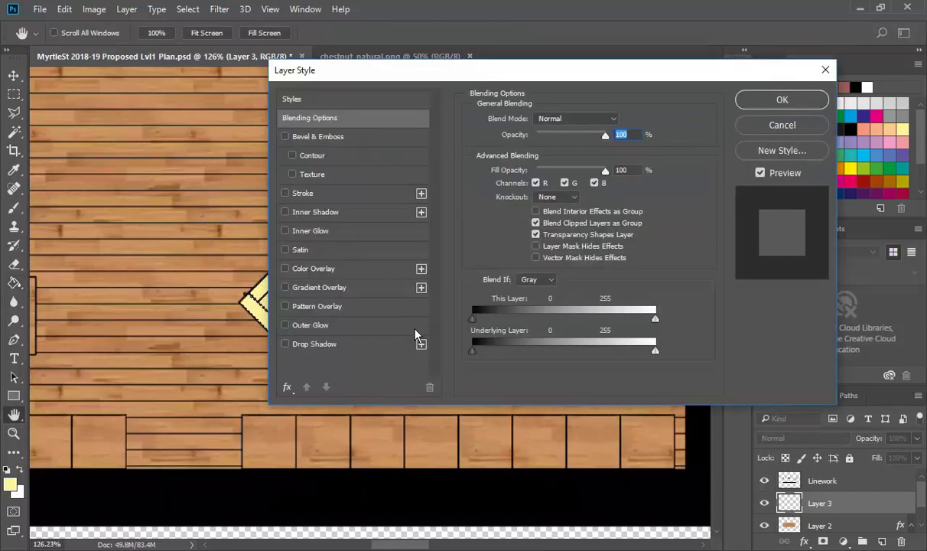
pyautogui.click(286, 344)
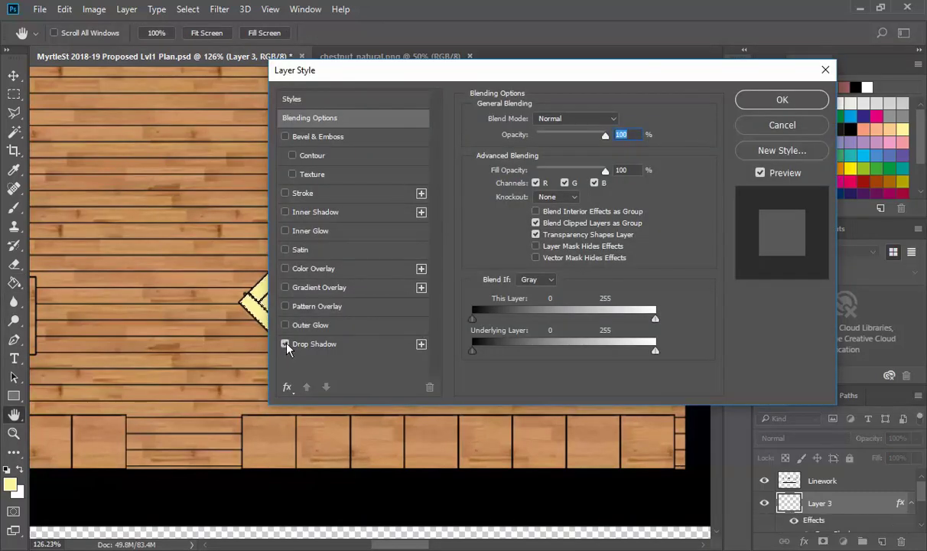
pyautogui.moveTo(430, 71); pyautogui.dragTo(498, 203)
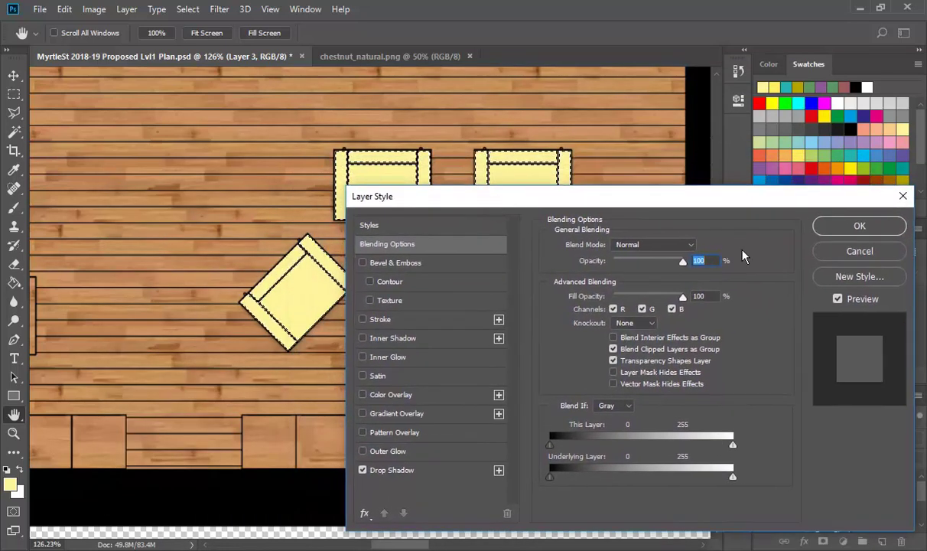
pyautogui.click(858, 251)
pyautogui.scroll(-5, 434, 258)
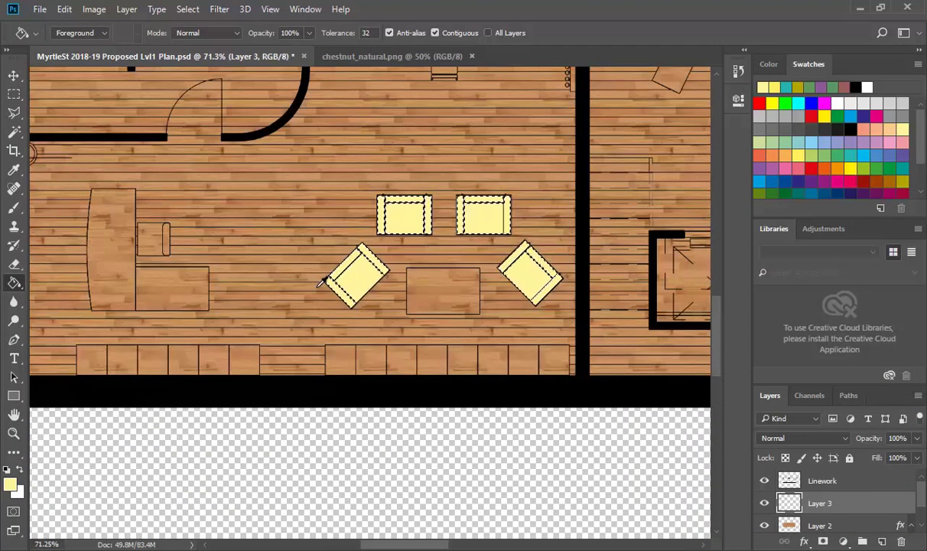
pyautogui.scroll(-2, 329, 282)
pyautogui.scroll(2, 590, 269)
pyautogui.scroll(-2, 295, 245)
pyautogui.scroll(-3, 295, 244)
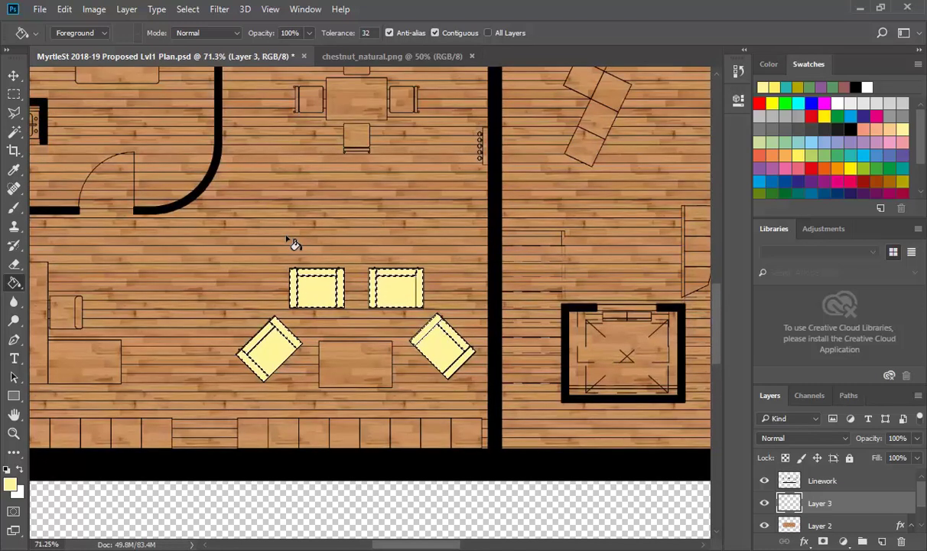
pyautogui.scroll(2, 295, 244)
pyautogui.scroll(-2, 295, 245)
pyautogui.scroll(3, 294, 244)
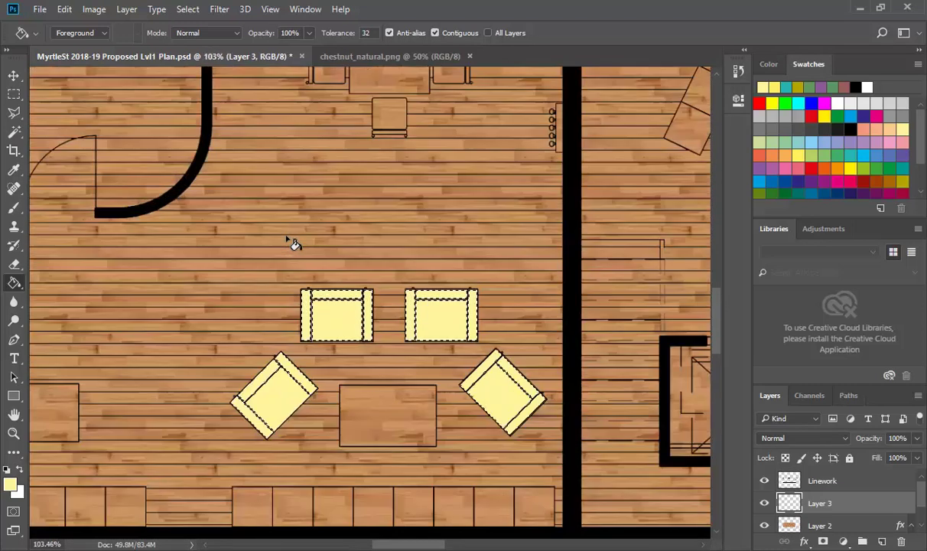
pyautogui.scroll(-2, 294, 245)
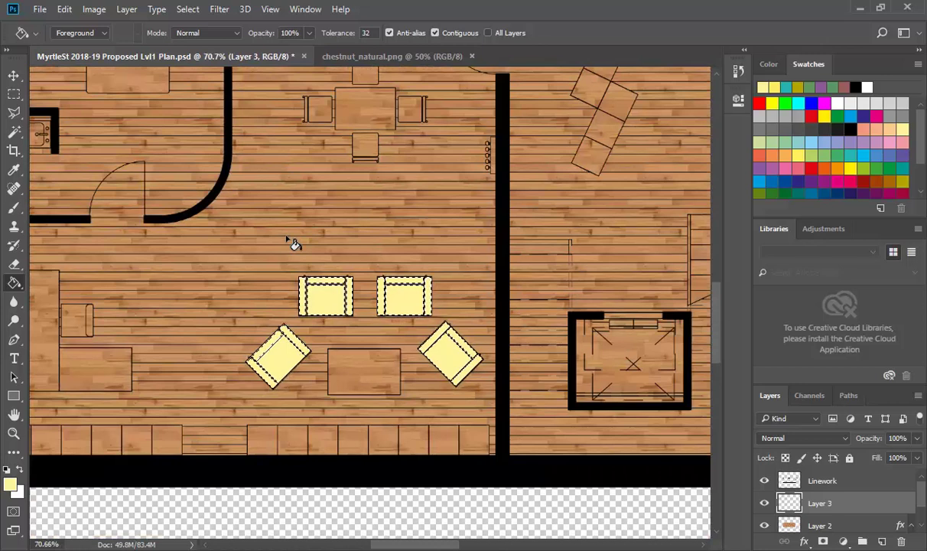
pyautogui.scroll(3, 277, 324)
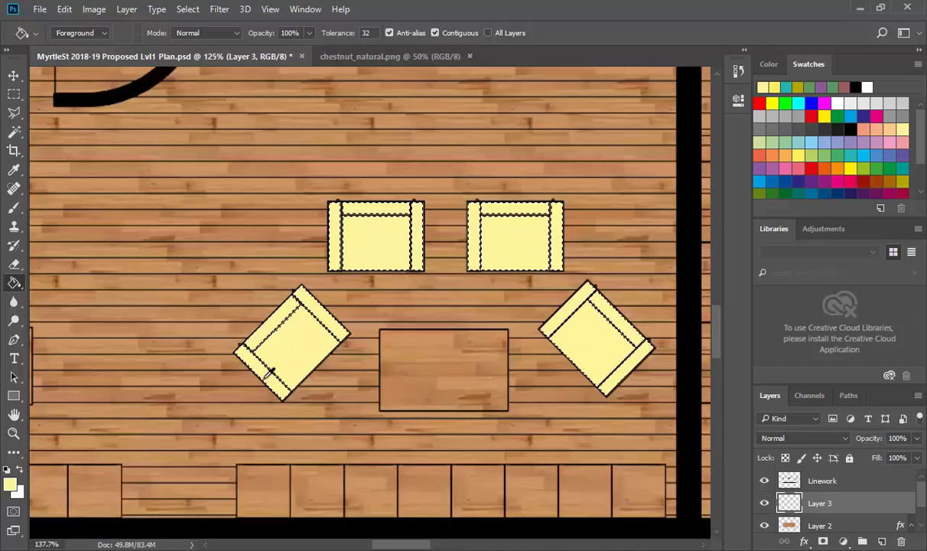
pyautogui.scroll(-2, 265, 373)
pyautogui.scroll(-3, 356, 373)
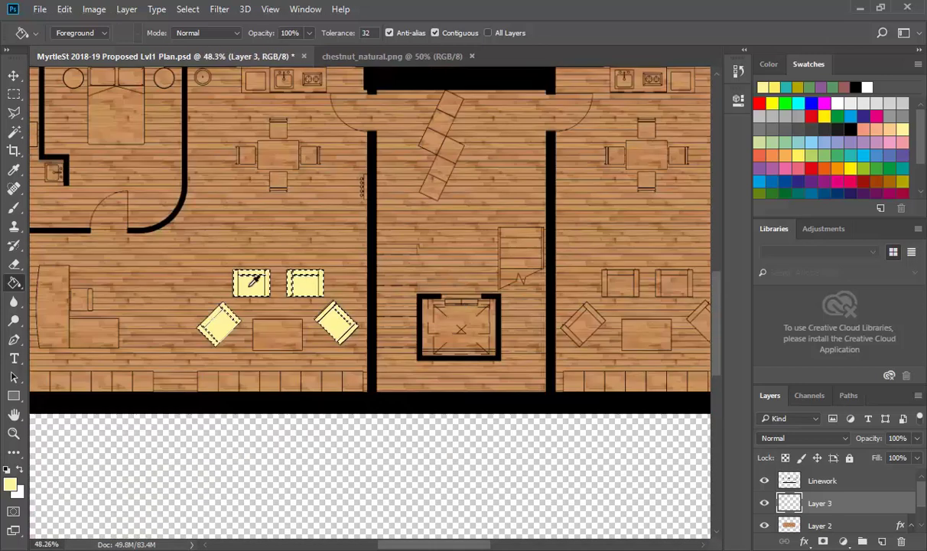
pyautogui.scroll(2, 472, 303)
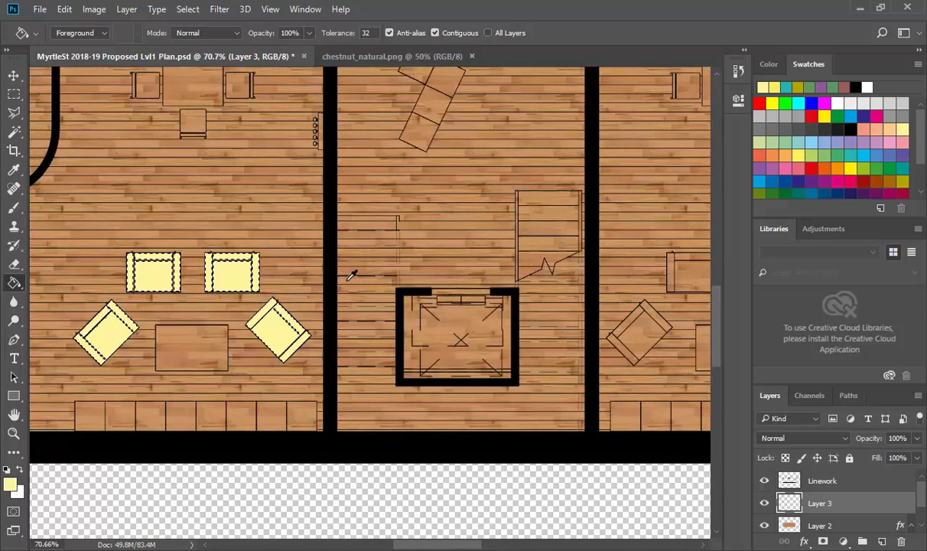
pyautogui.scroll(-1, 354, 288)
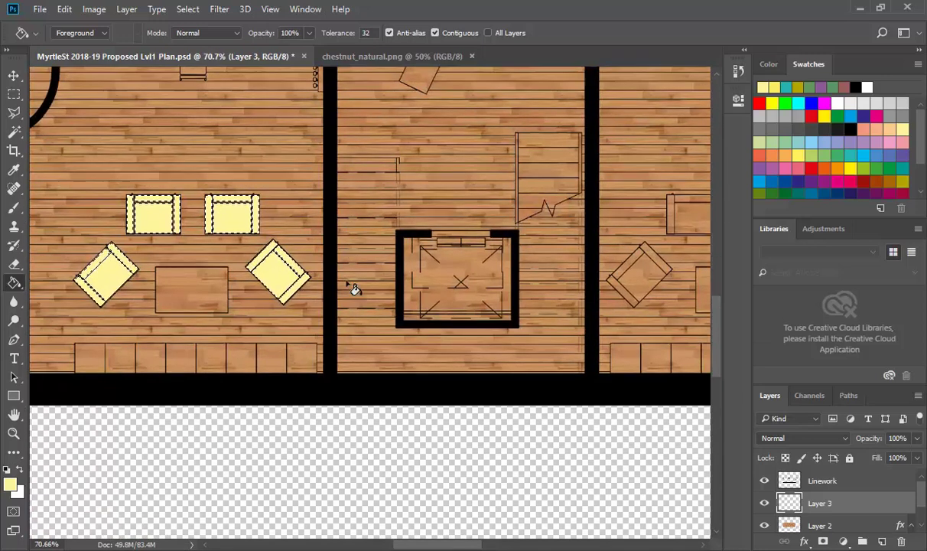
pyautogui.scroll(4, 354, 288)
pyautogui.scroll(-3, 354, 289)
pyautogui.scroll(1, 354, 288)
pyautogui.scroll(-1, 354, 288)
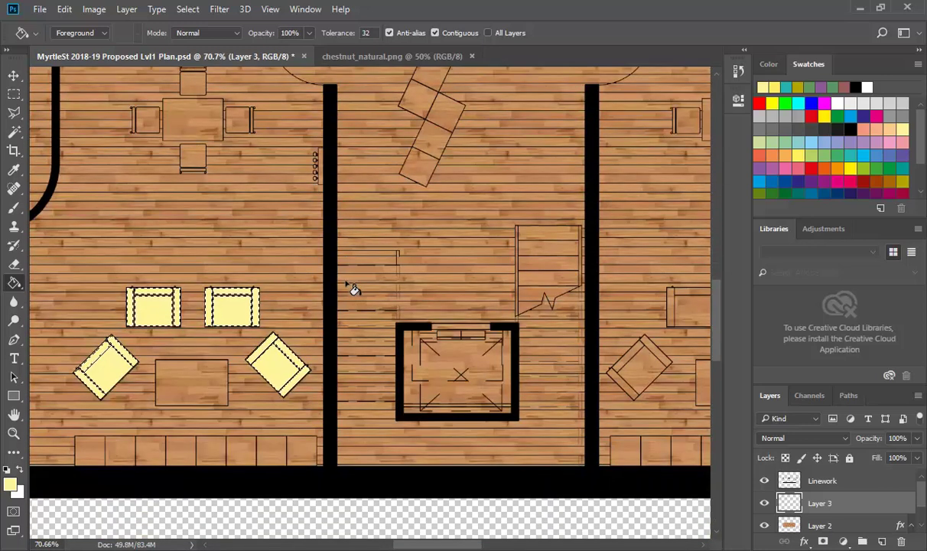
pyautogui.hscroll(1, 362, 290)
pyautogui.hscroll(-3, 367, 289)
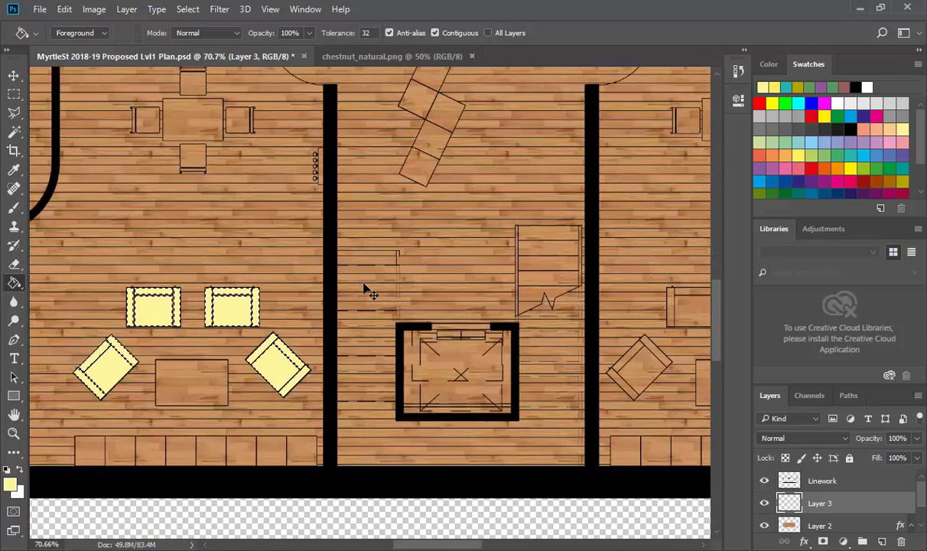
pyautogui.hscroll(1, 367, 292)
pyautogui.hscroll(-2, 367, 292)
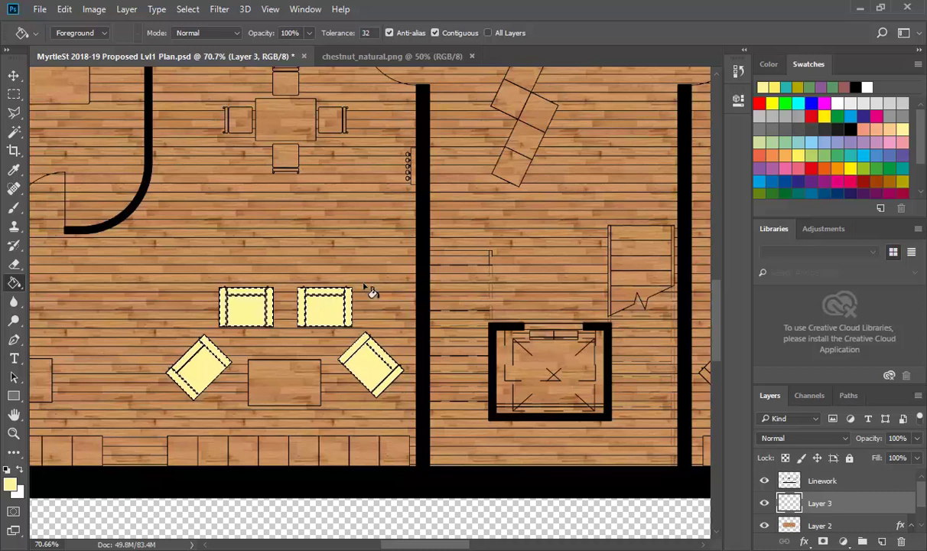
pyautogui.hscroll(2, 370, 292)
pyautogui.hscroll(-1, 370, 292)
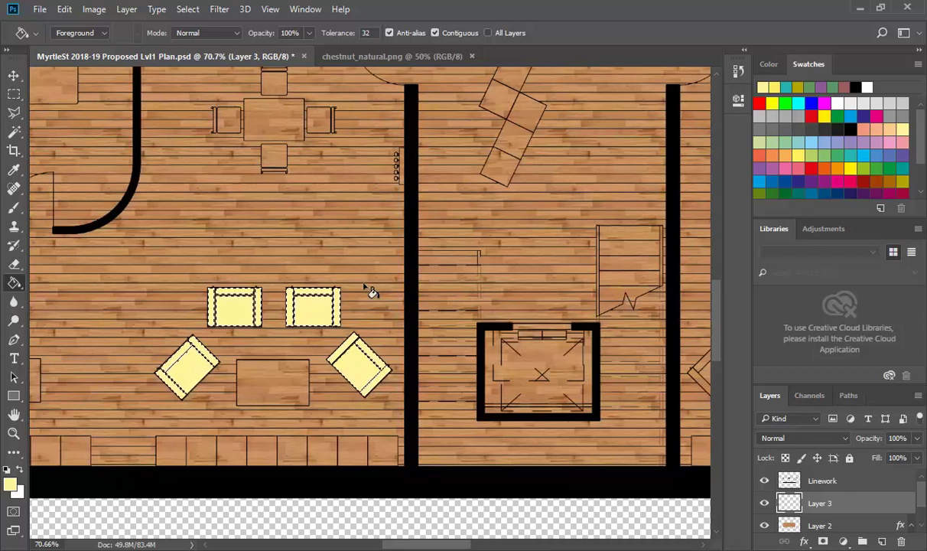
pyautogui.scroll(-1, 371, 291)
pyautogui.scroll(1, 371, 292)
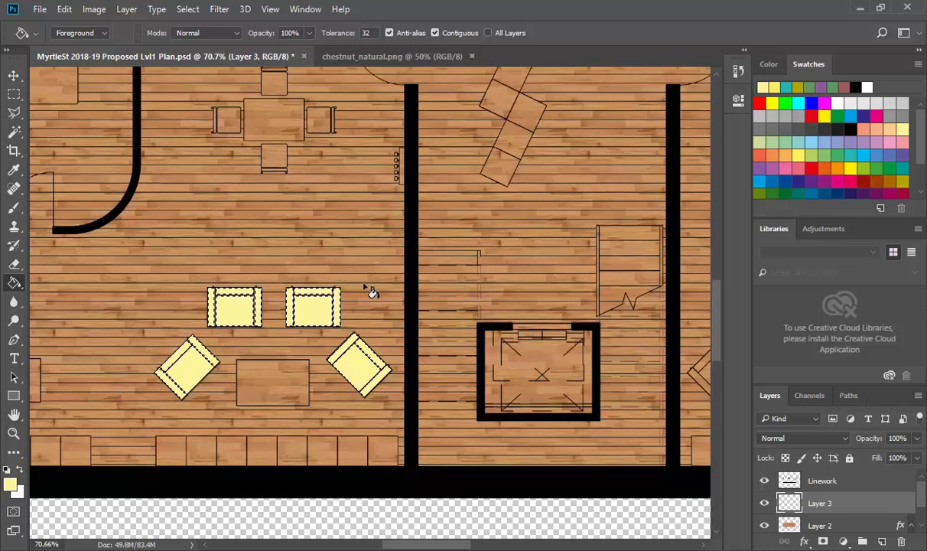
pyautogui.scroll(-3, 371, 292)
pyautogui.scroll(2, 371, 292)
pyautogui.scroll(1, 370, 292)
pyautogui.scroll(-1, 369, 292)
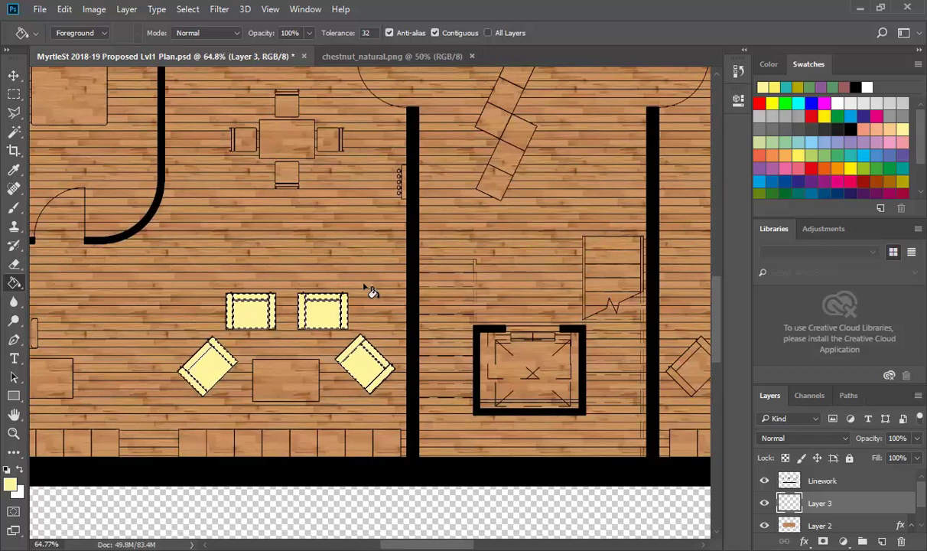
pyautogui.scroll(-1, 368, 287)
pyautogui.scroll(1, 544, 264)
pyautogui.scroll(1, 667, 292)
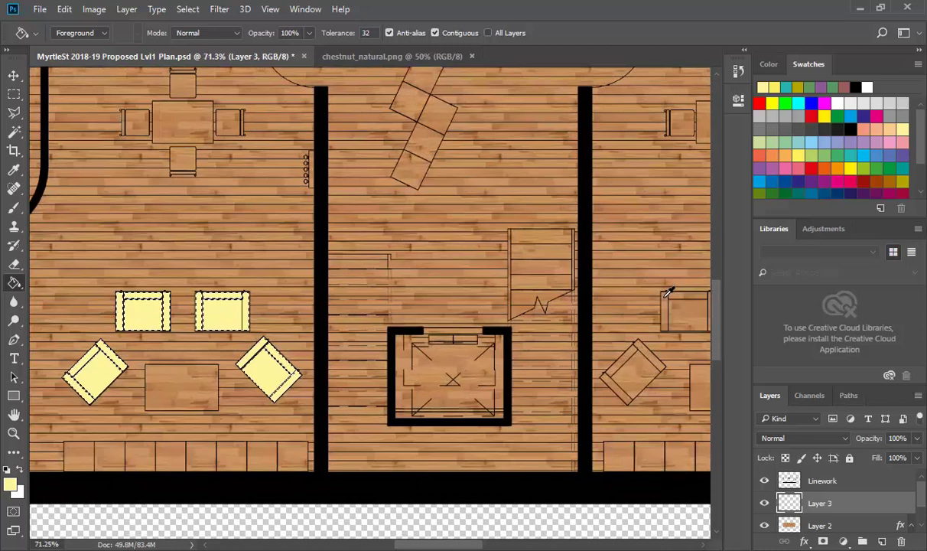
pyautogui.hscroll(2, 499, 287)
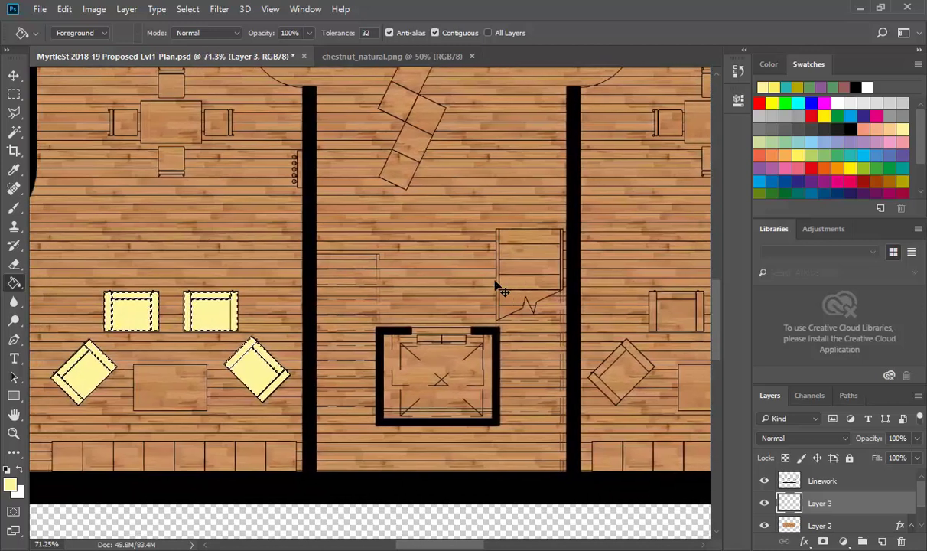
# - Add a Drop Shadow to Layer 3's armchairs with a 45° angle and a 22 px distance
pyautogui.doubleClick(872, 502)
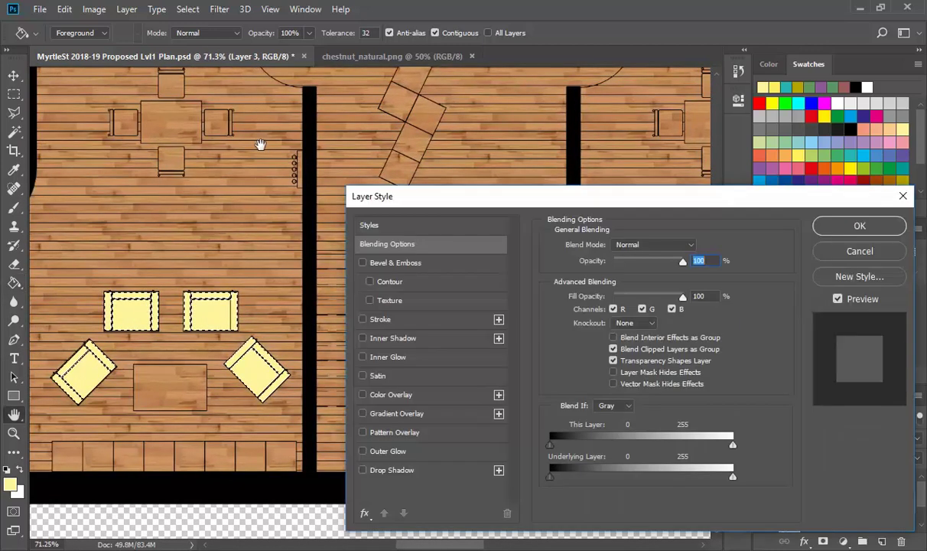
pyautogui.moveTo(509, 197); pyautogui.dragTo(446, 68)
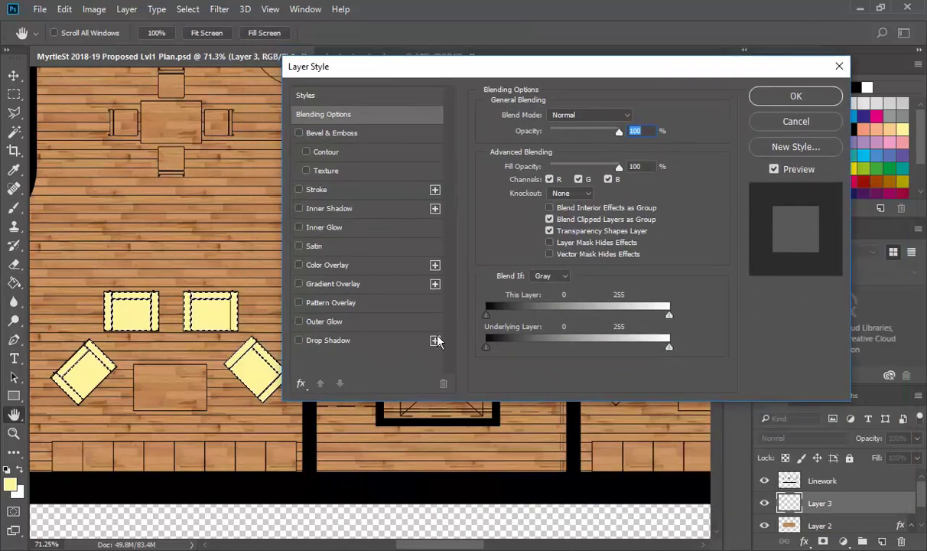
pyautogui.click(304, 342)
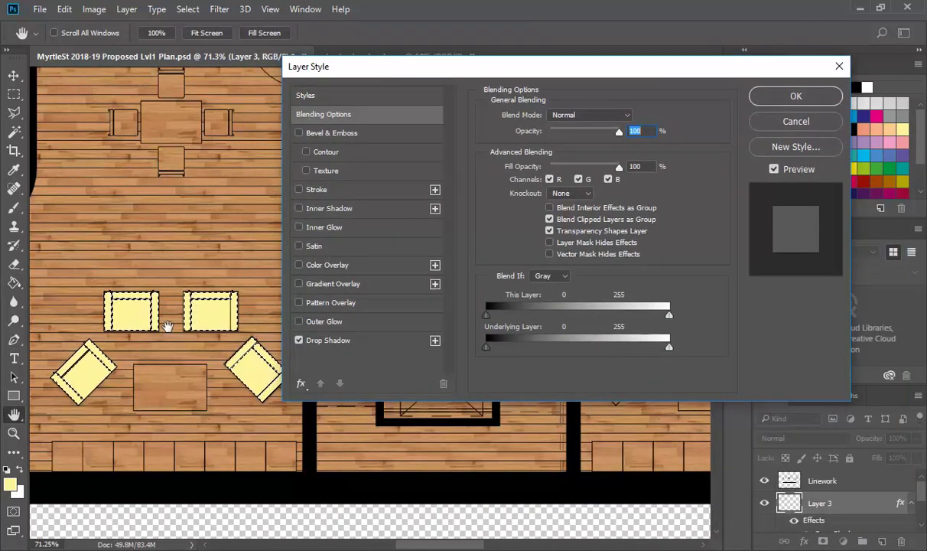
pyautogui.click(343, 343)
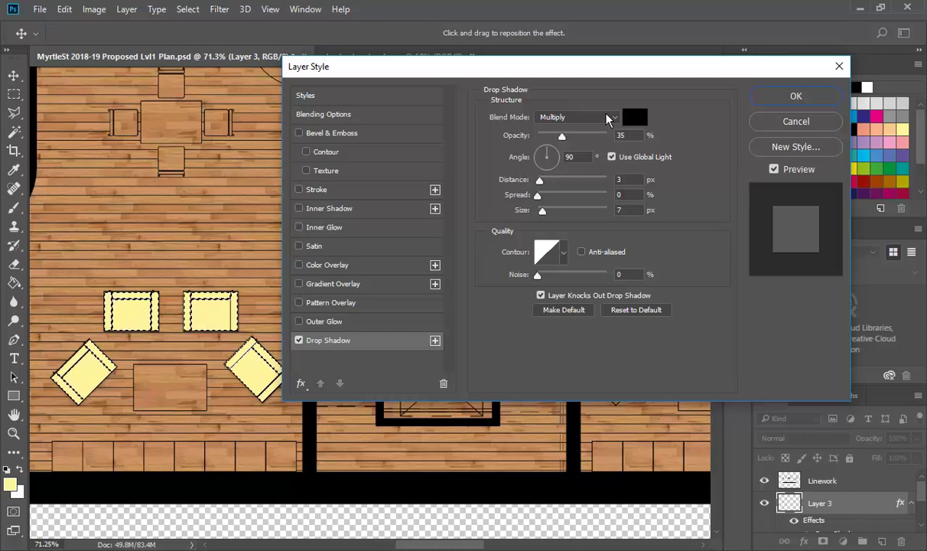
pyautogui.moveTo(555, 156); pyautogui.dragTo(556, 188)
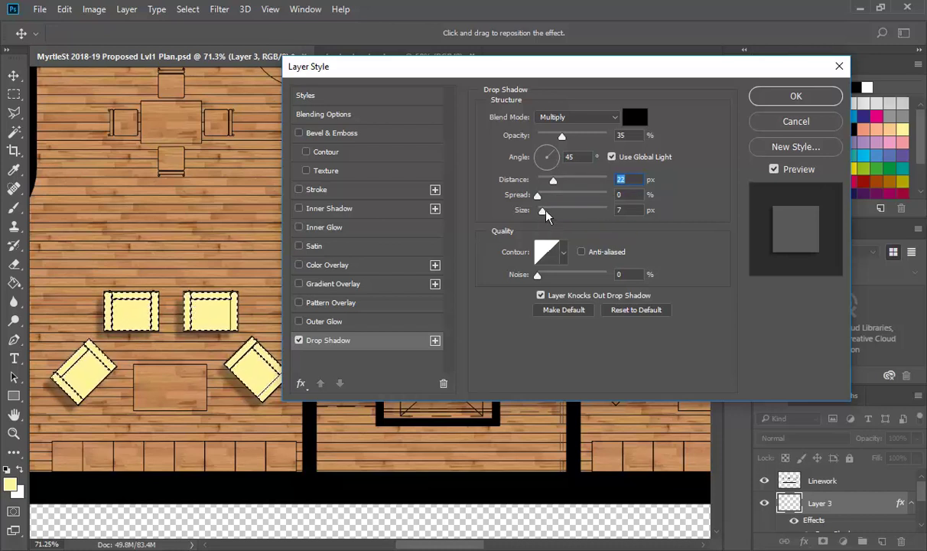
# - Refine the armchairs' drop shadow to a 40° angle, 15 px distance, 24% spread and 8 px size, and apply the layer style
pyautogui.moveTo(543, 216)
pyautogui.mouseDown()
pyautogui.moveTo(551, 216)
pyautogui.moveTo(538, 218)
pyautogui.mouseUp()
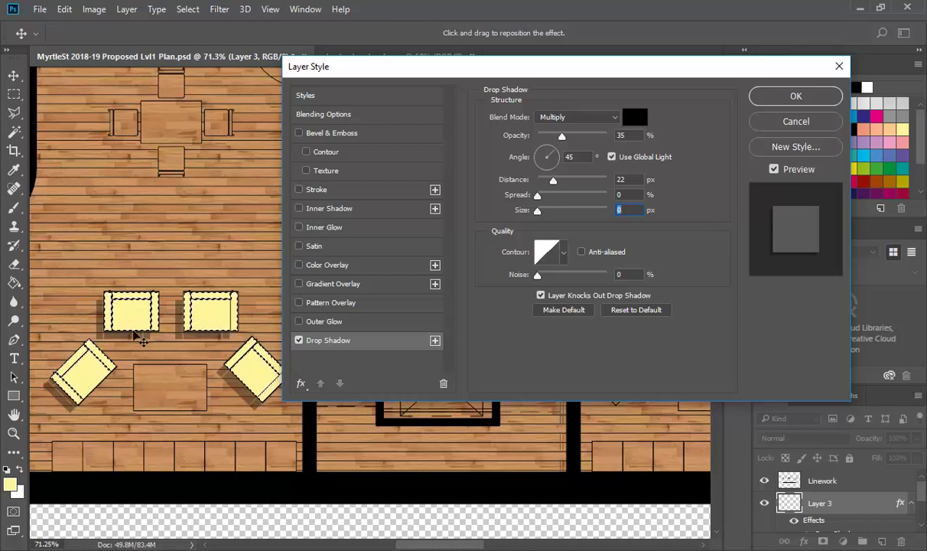
pyautogui.moveTo(538, 211); pyautogui.dragTo(556, 192)
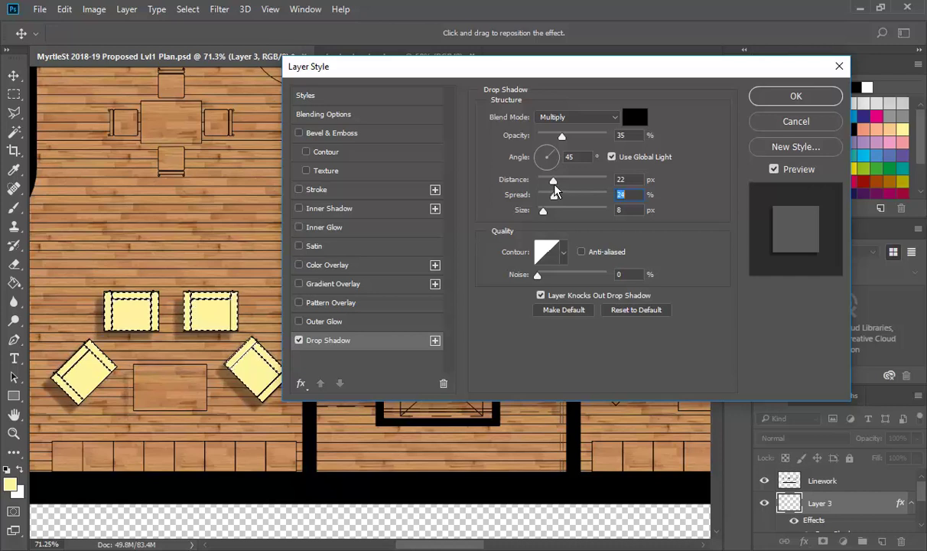
pyautogui.moveTo(557, 180); pyautogui.dragTo(557, 157)
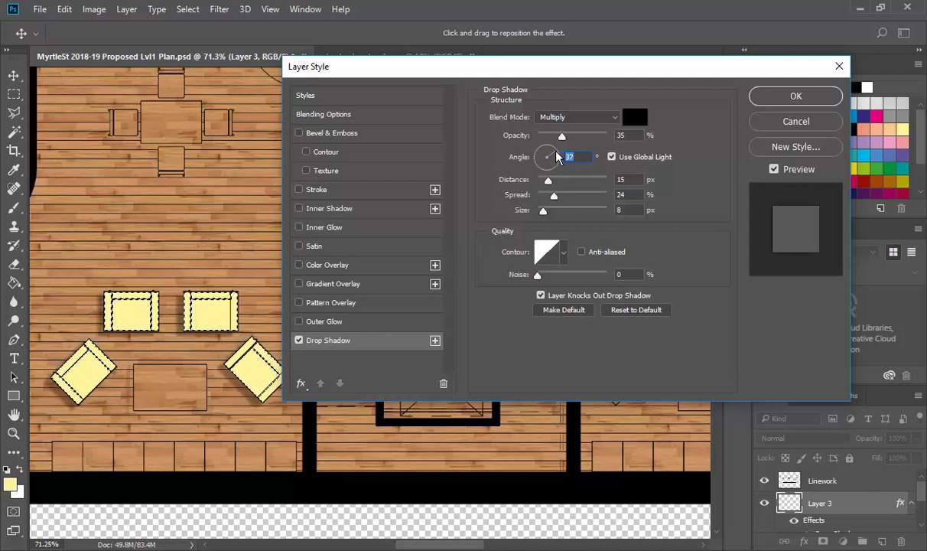
pyautogui.write('40')
pyautogui.press('Return')
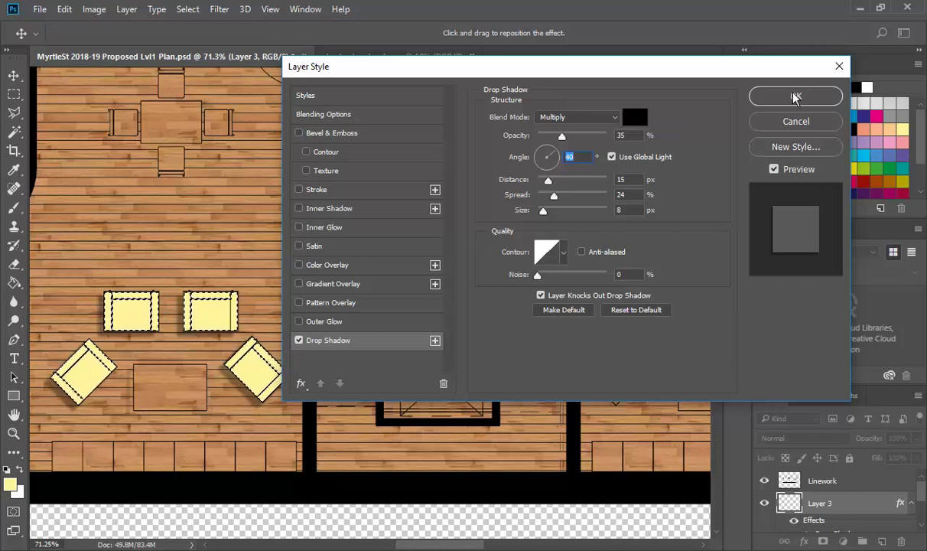
pyautogui.click(796, 97)
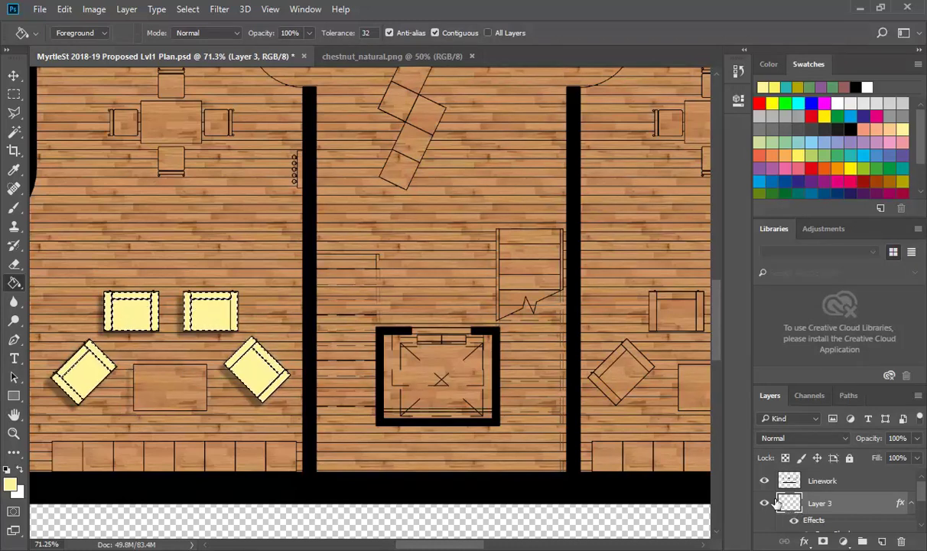
# - Draw a rectangular marquee selection around the coffee table between the yellow armchairs
pyautogui.click(12, 98)
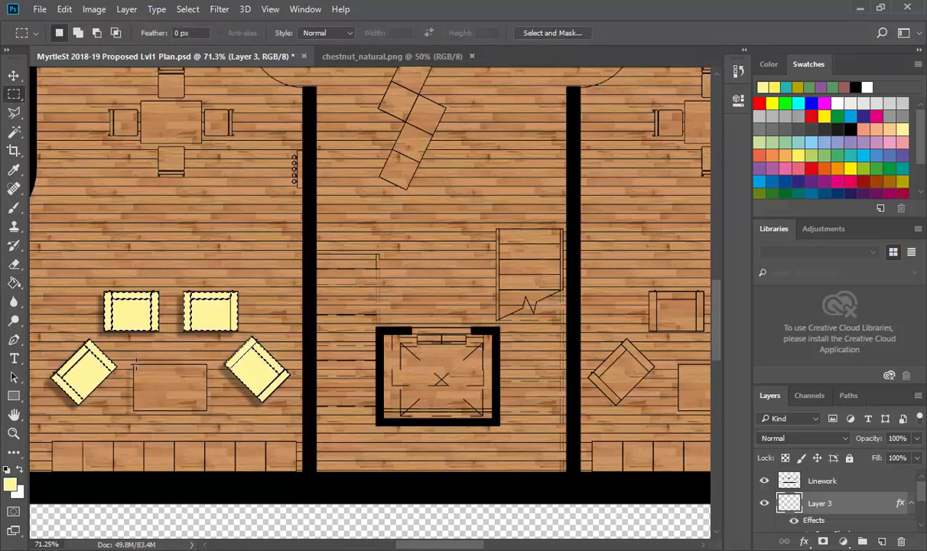
pyautogui.moveTo(124, 352); pyautogui.dragTo(220, 429)
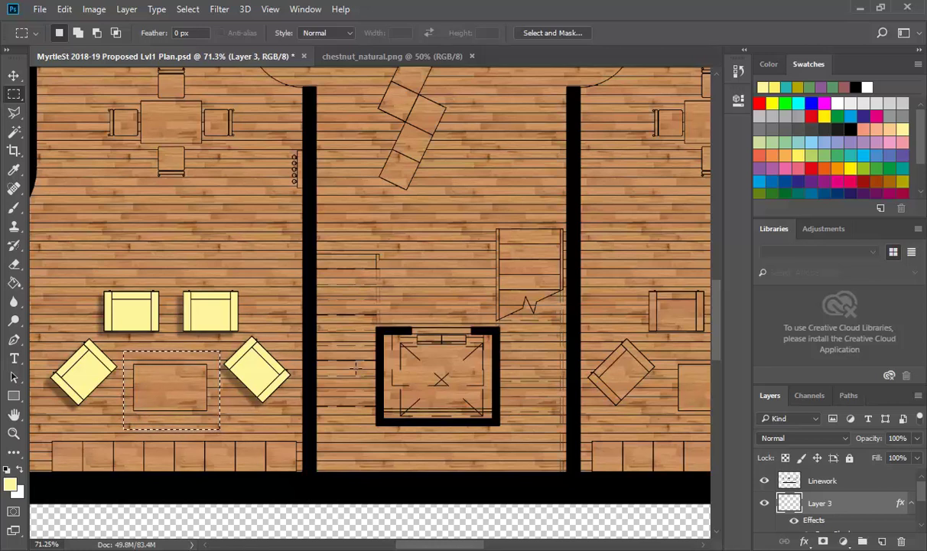
pyautogui.scroll(-3, 356, 368)
pyautogui.scroll(-1, 298, 377)
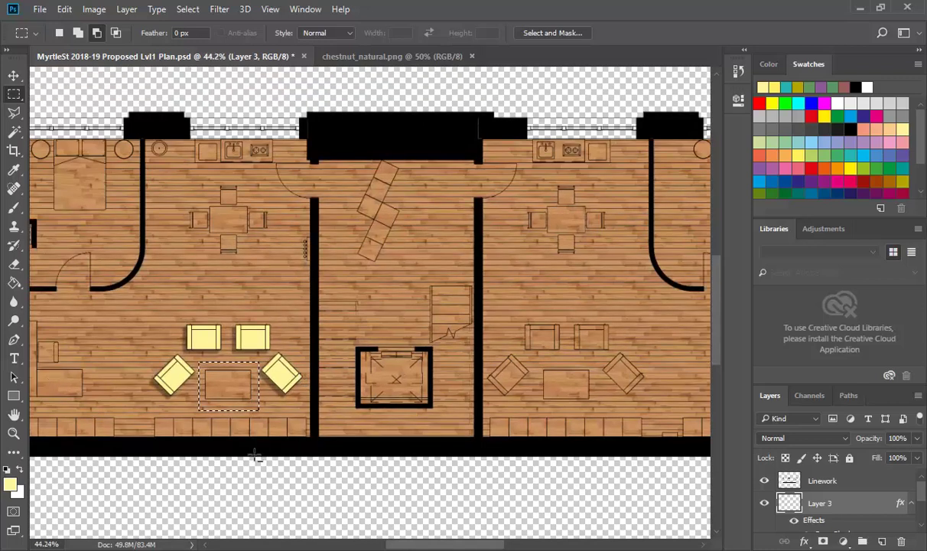
# - Try a Brightness/Contrast adjustment with brightness 55 on the Layer 2 wood floor, then cancel it
pyautogui.click(14, 75)
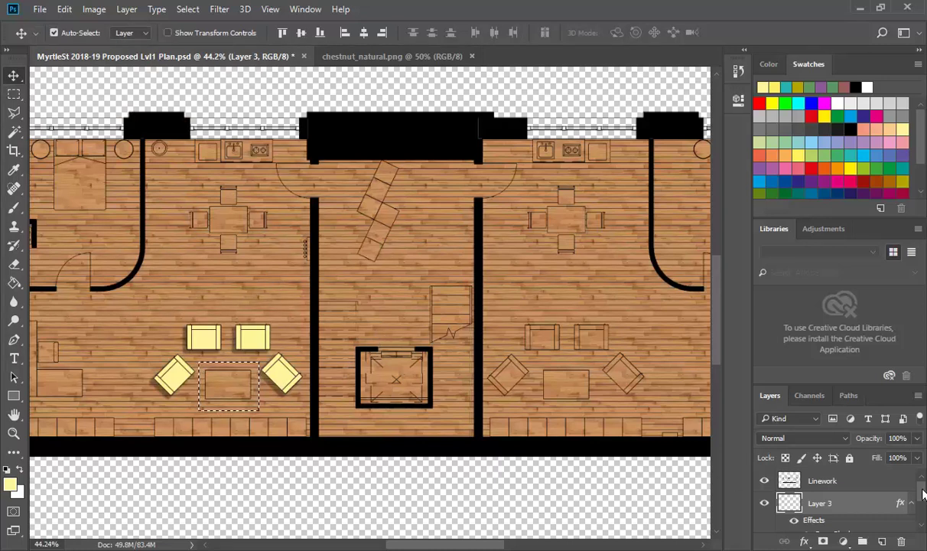
pyautogui.scroll(-4, 800, 497)
pyautogui.click(792, 495)
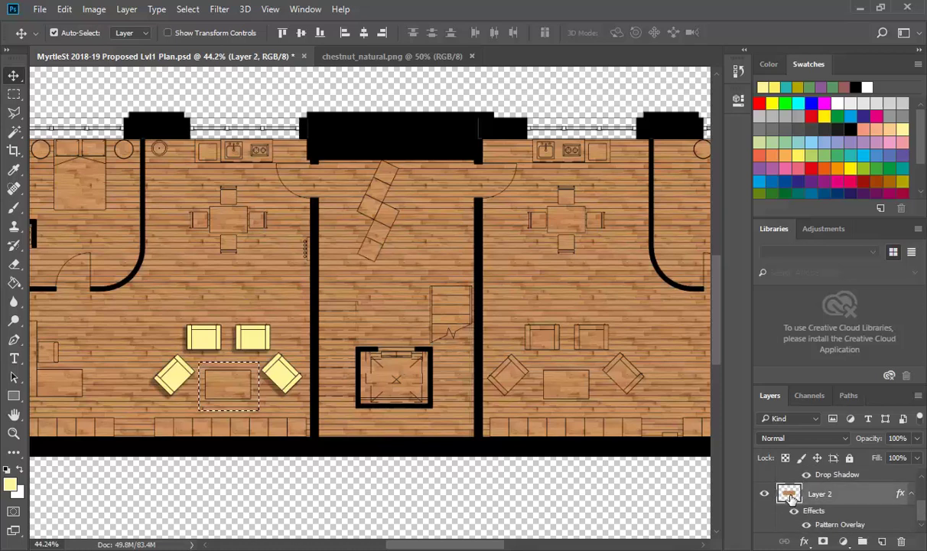
pyautogui.click(93, 10)
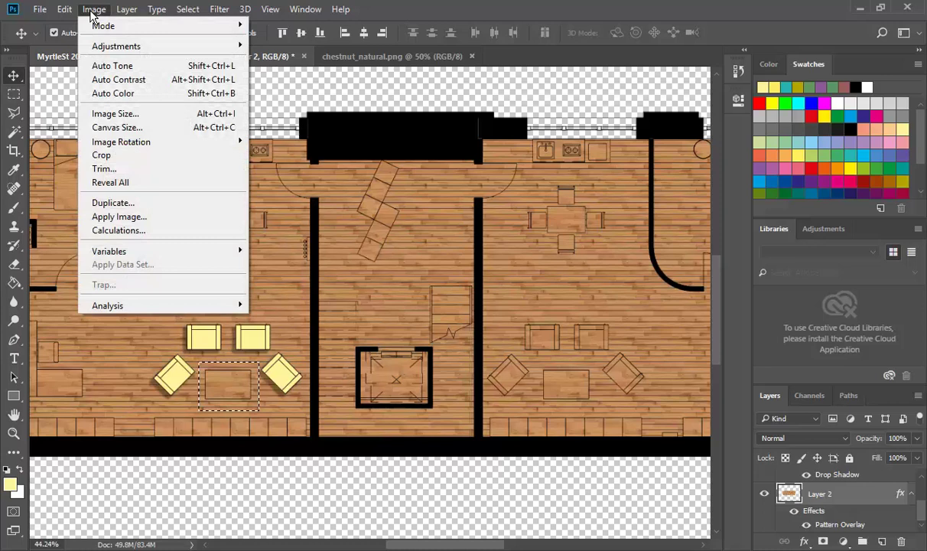
pyautogui.moveTo(123, 46)
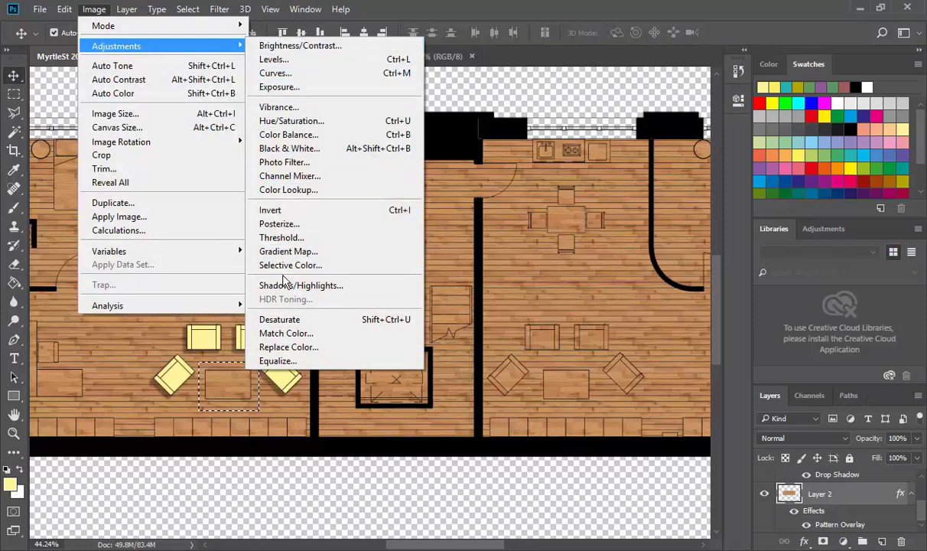
pyautogui.click(311, 47)
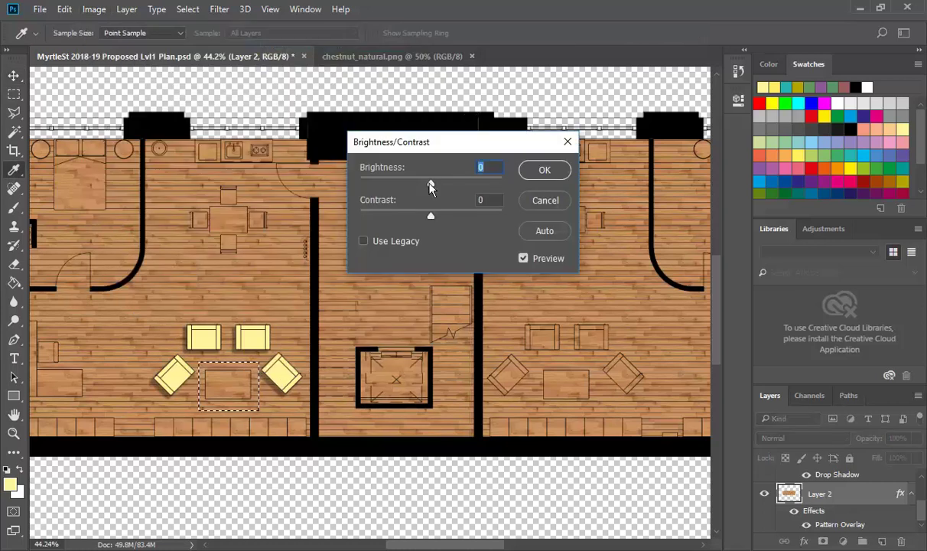
pyautogui.moveTo(431, 186); pyautogui.dragTo(449, 186)
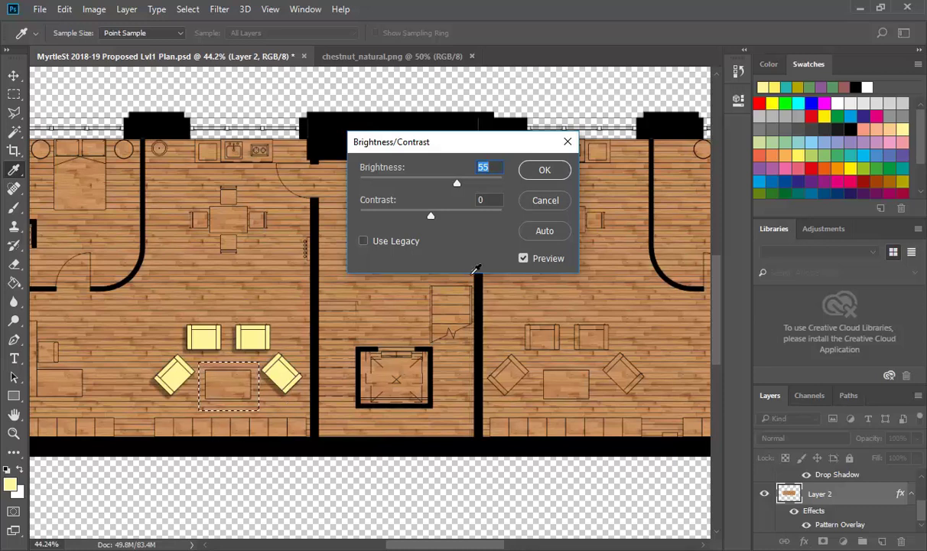
pyautogui.click(545, 200)
pyautogui.press('v')
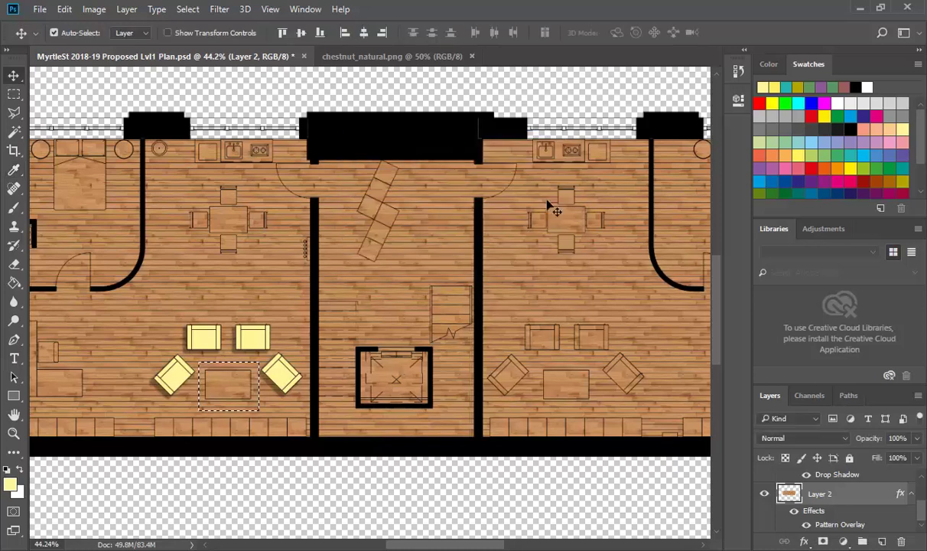
# - Clear the marquee selection and try Brightness/Contrast on Layer 2 with brightness 35 and contrast 51, then cancel it
pyautogui.click(186, 9)
pyautogui.click(202, 38)
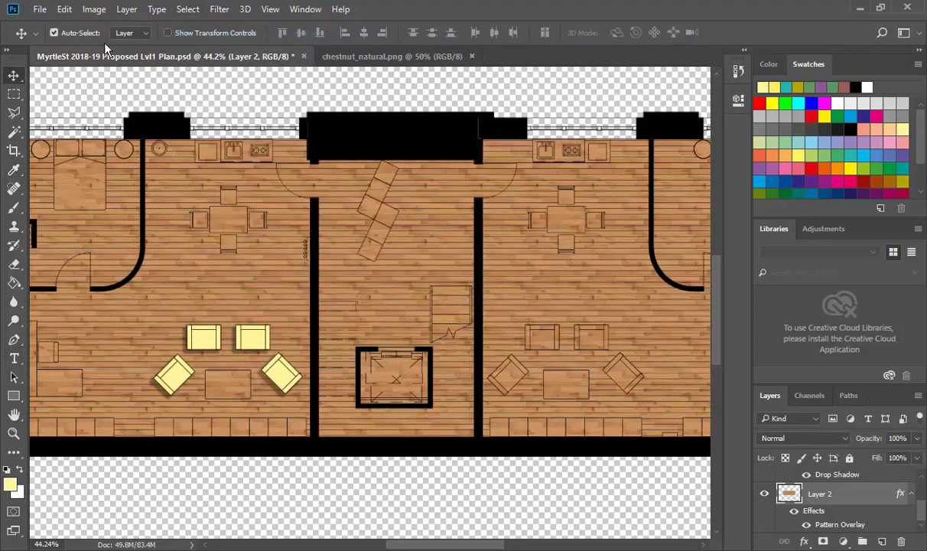
pyautogui.click(92, 9)
pyautogui.moveTo(153, 41)
pyautogui.click(360, 40)
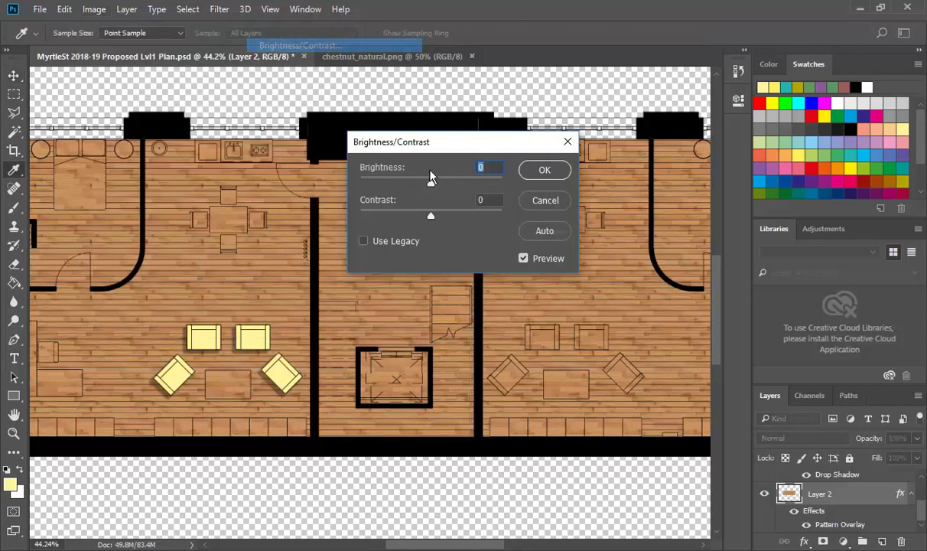
pyautogui.moveTo(429, 184); pyautogui.dragTo(444, 221)
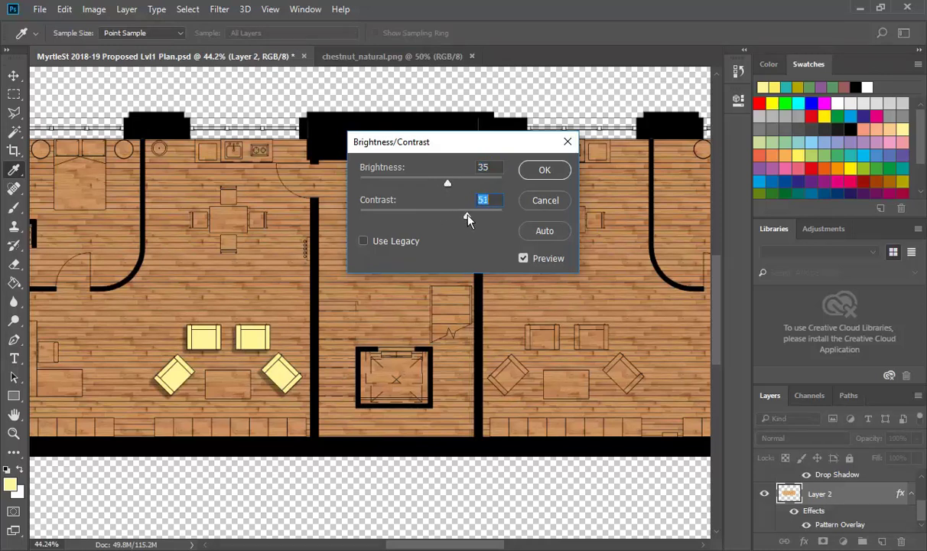
pyautogui.click(526, 200)
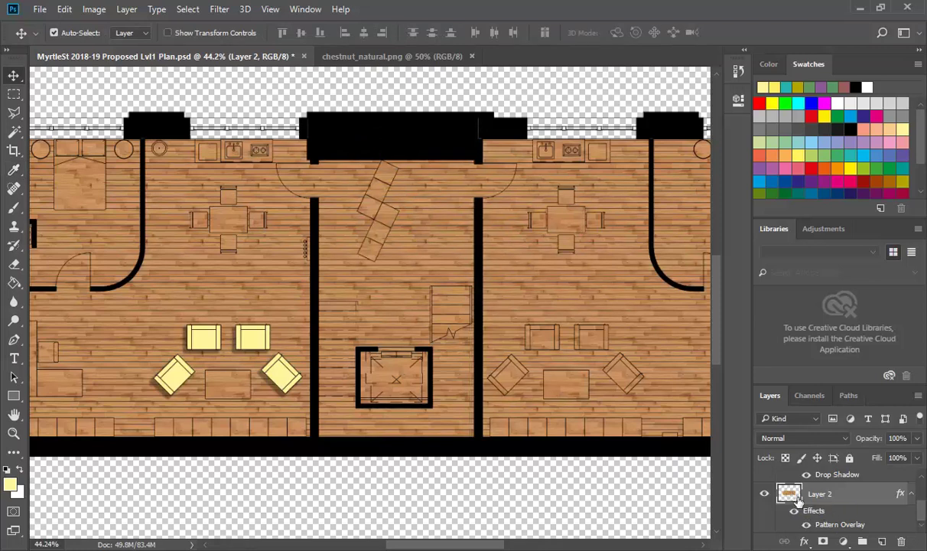
# - Try a Levels adjustment on Layer 2 with the midtone input at 0.67, then cancel it
pyautogui.click(93, 9)
pyautogui.moveTo(105, 46)
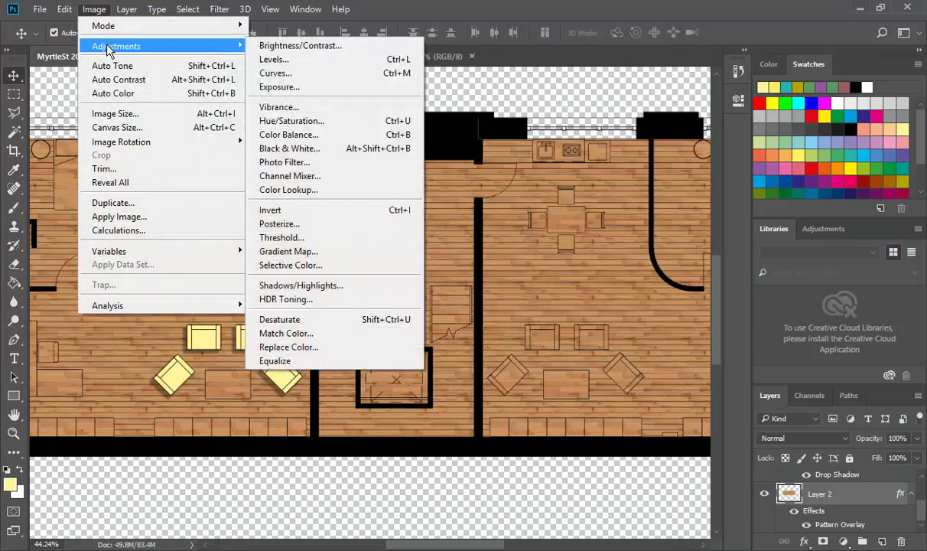
pyautogui.click(269, 59)
pyautogui.moveTo(647, 219); pyautogui.dragTo(671, 228)
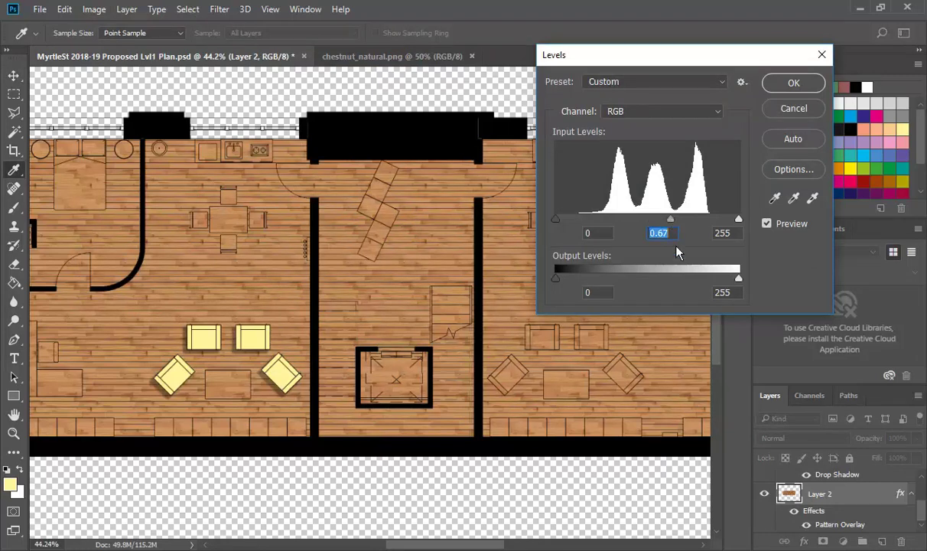
pyautogui.click(793, 109)
pyautogui.press('v')
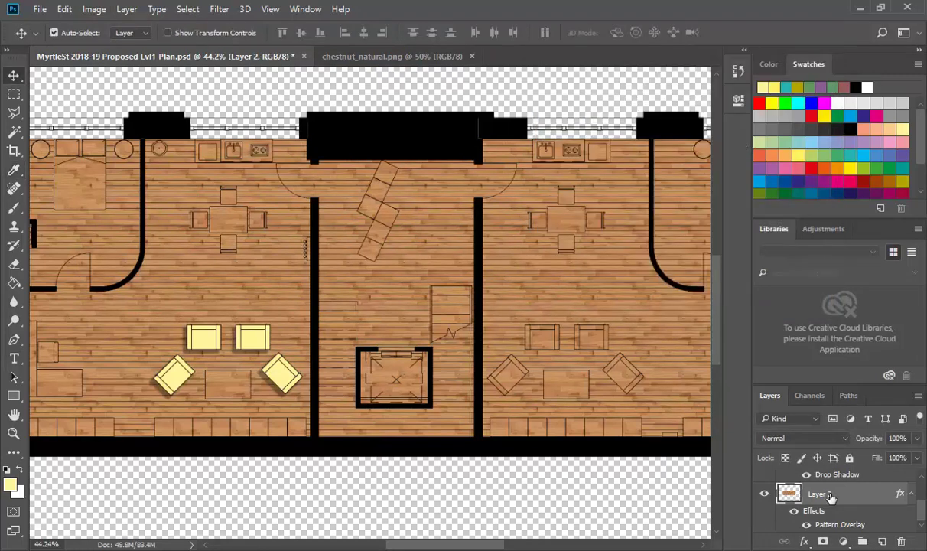
# - Add a Brightness/Contrast adjustment layer above the Layer 2 wood floor with brightness 41
pyautogui.click(125, 9)
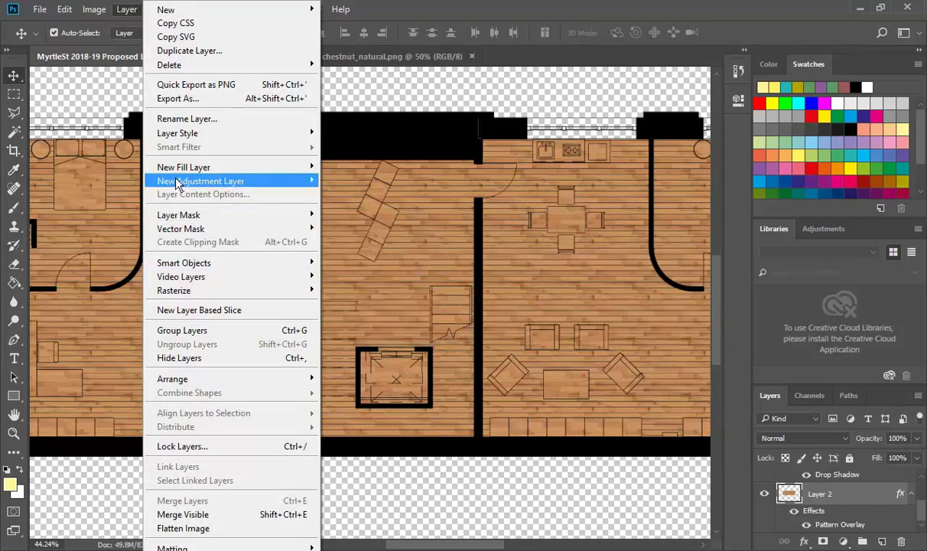
pyautogui.moveTo(183, 181)
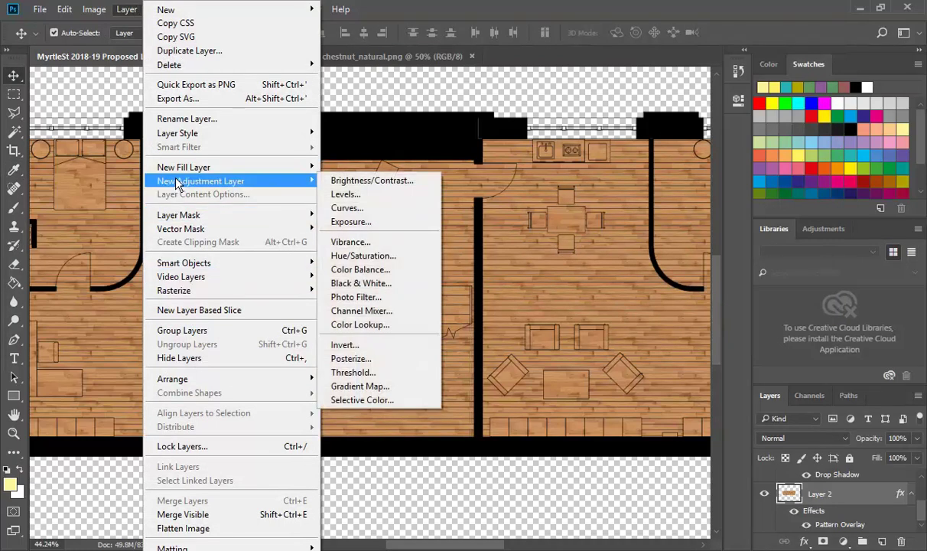
pyautogui.click(353, 181)
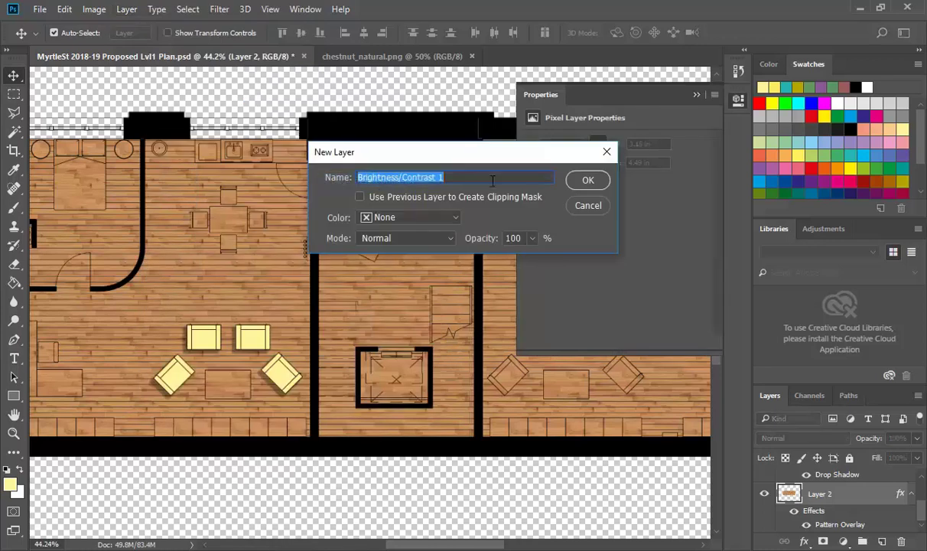
pyautogui.click(594, 181)
pyautogui.moveTo(614, 177); pyautogui.dragTo(638, 180)
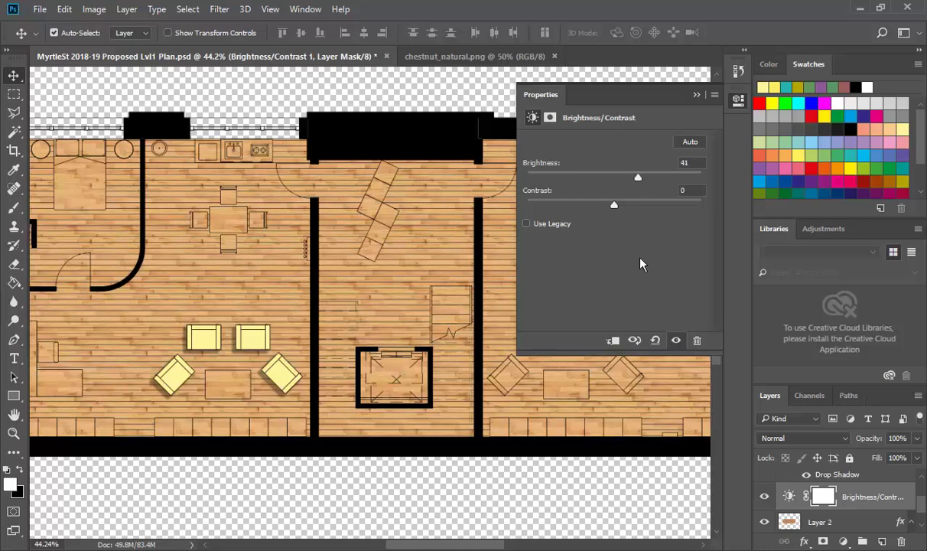
pyautogui.click(696, 94)
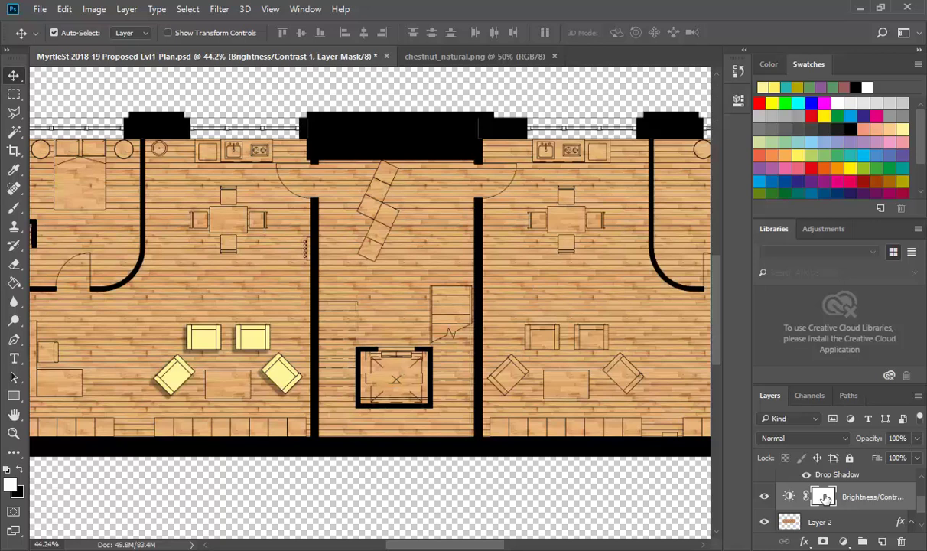
# - Enlarge the layer list and compare the floor with the Brightness/Contrast adjustment layer hidden and shown
pyautogui.scroll(-2, 923, 506)
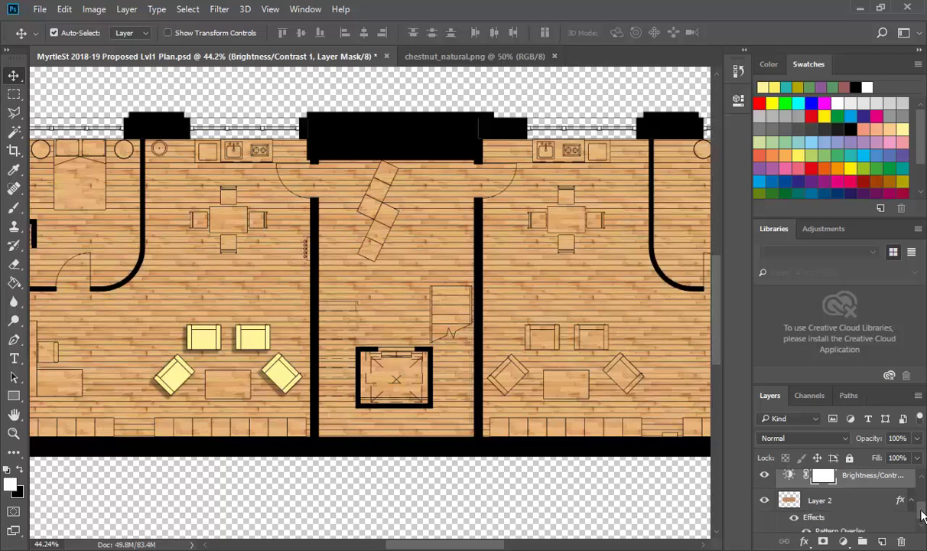
pyautogui.scroll(2, 923, 509)
pyautogui.scroll(-1, 923, 511)
pyautogui.scroll(1, 923, 511)
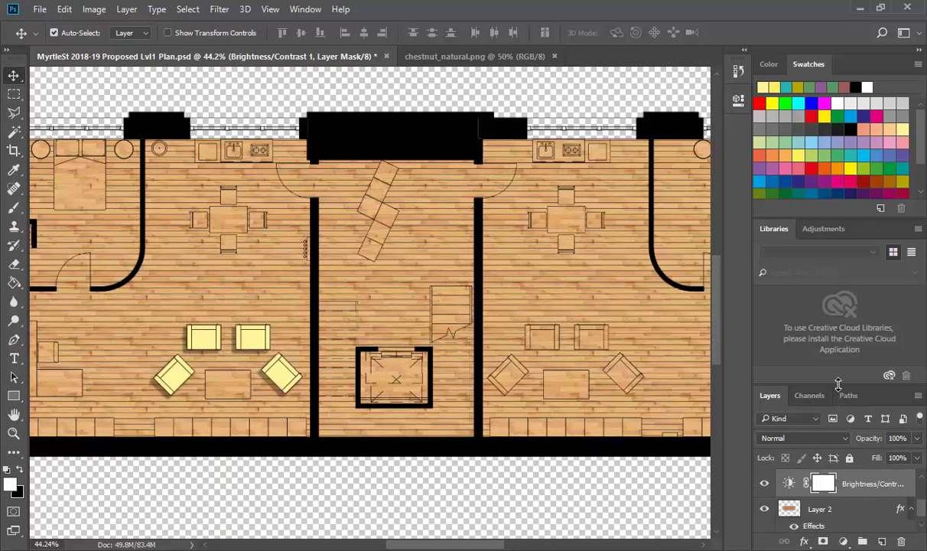
pyautogui.moveTo(838, 383); pyautogui.dragTo(833, 270)
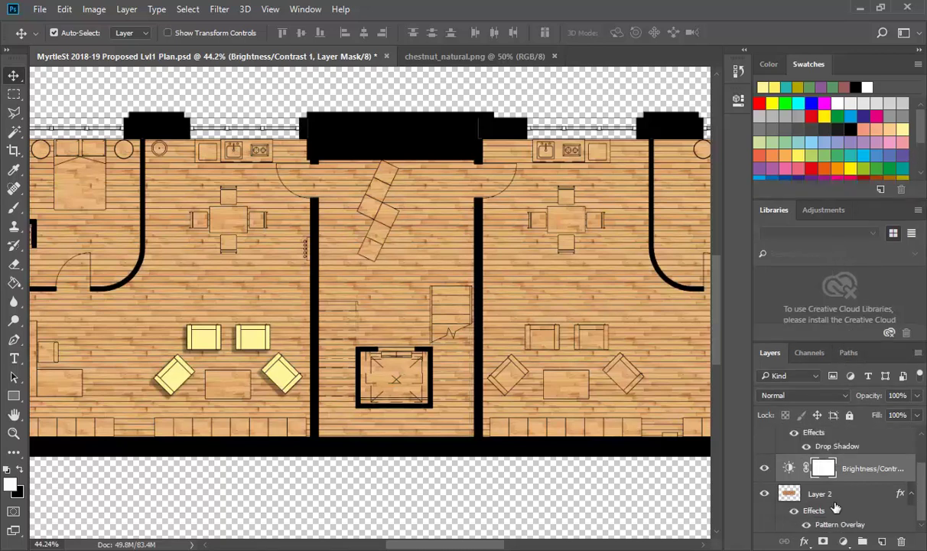
pyautogui.click(766, 471)
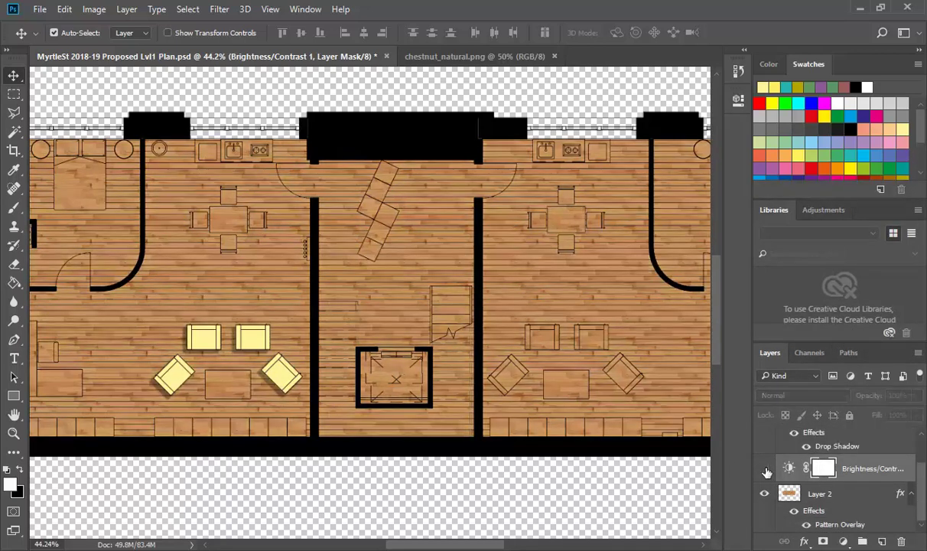
pyautogui.click(766, 471)
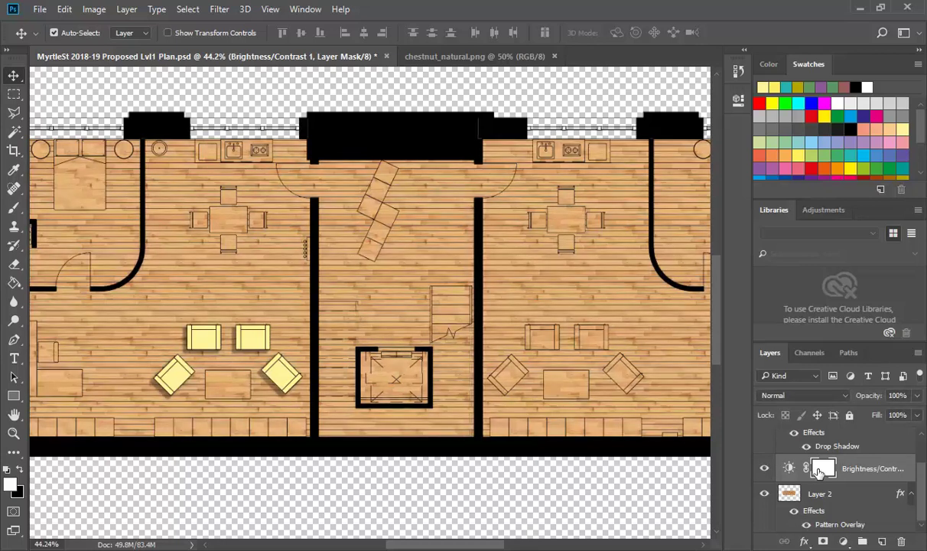
# - View the layer mask properties and the brightness and contrast settings of the Brightness/Contrast adjustment layer
pyautogui.doubleClick(823, 470)
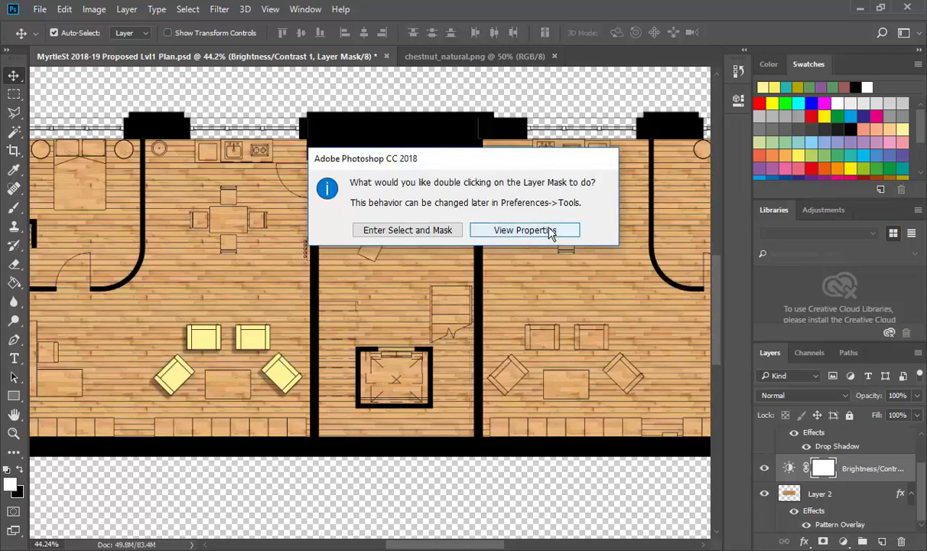
pyautogui.click(520, 237)
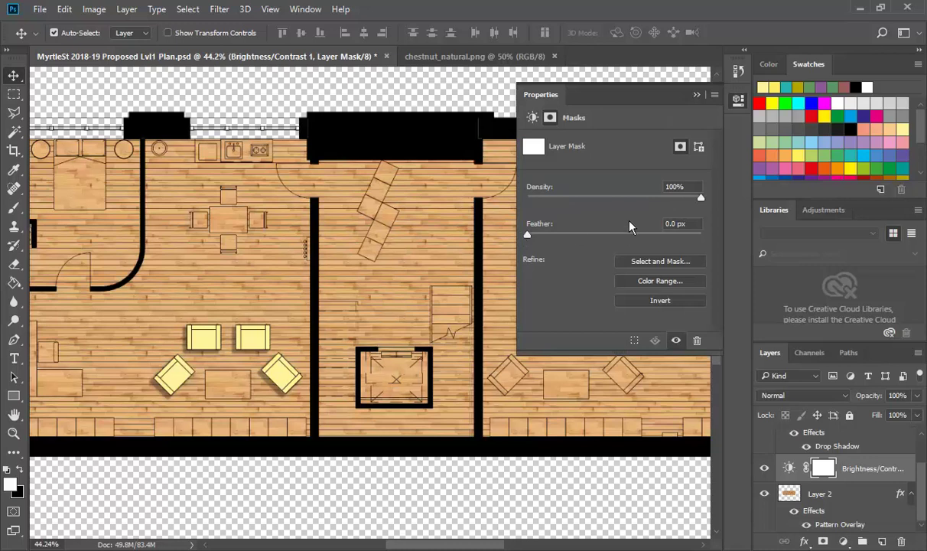
pyautogui.click(696, 94)
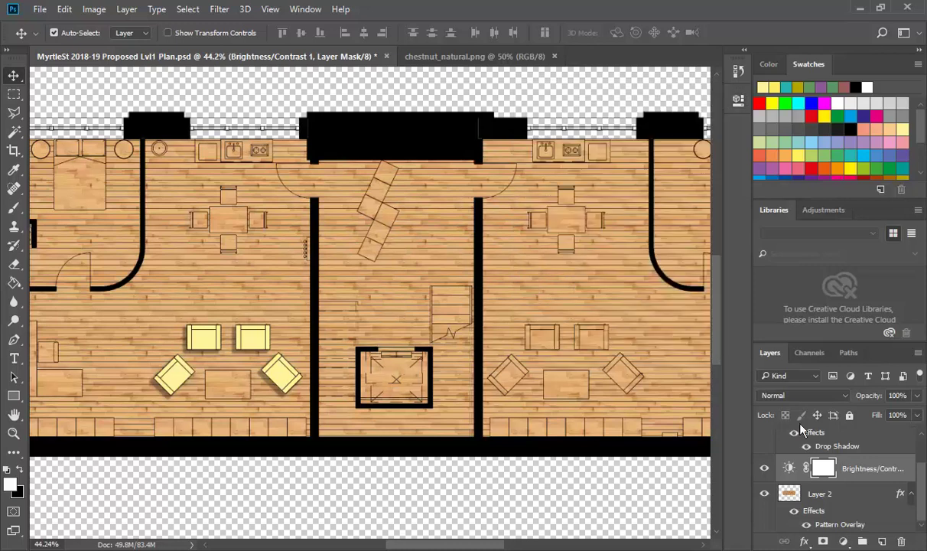
pyautogui.doubleClick(789, 469)
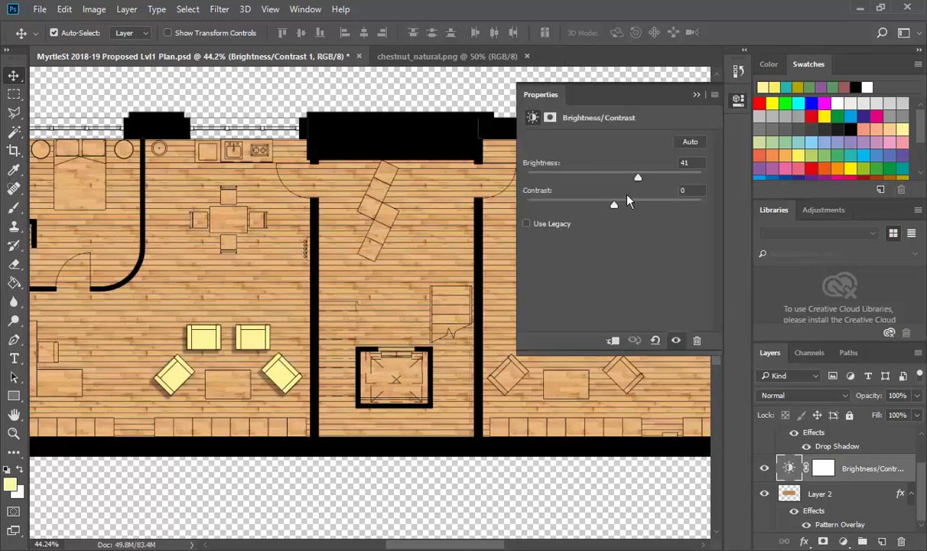
pyautogui.click(696, 94)
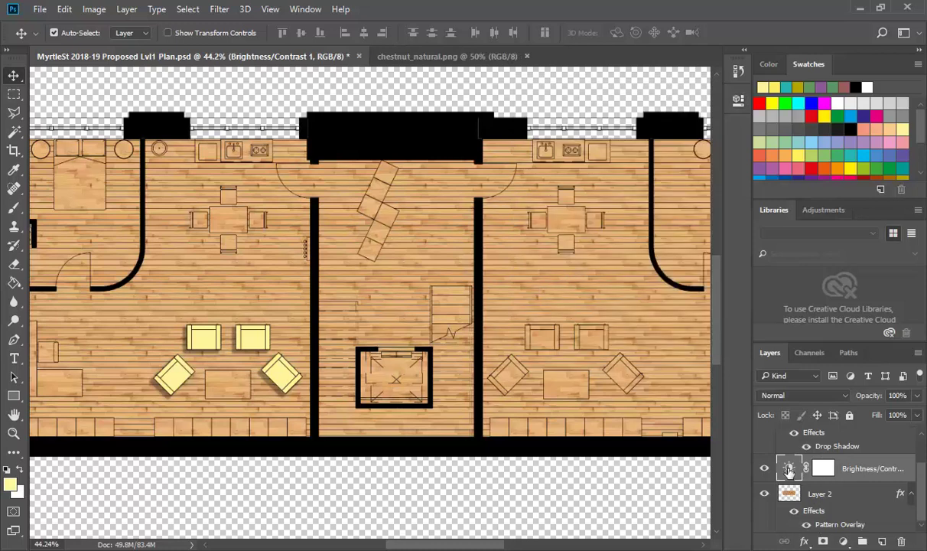
# - Set the brightness of the Brightness/Contrast adjustment layer to 46
pyautogui.doubleClick(789, 469)
pyautogui.moveTo(635, 179)
pyautogui.mouseDown()
pyautogui.moveTo(621, 180)
pyautogui.moveTo(641, 180)
pyautogui.mouseUp()
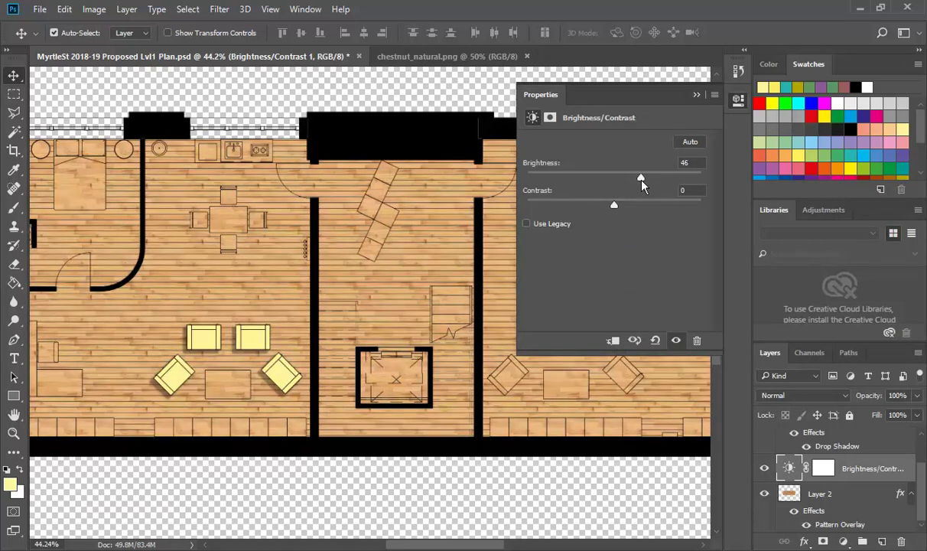
pyautogui.click(697, 94)
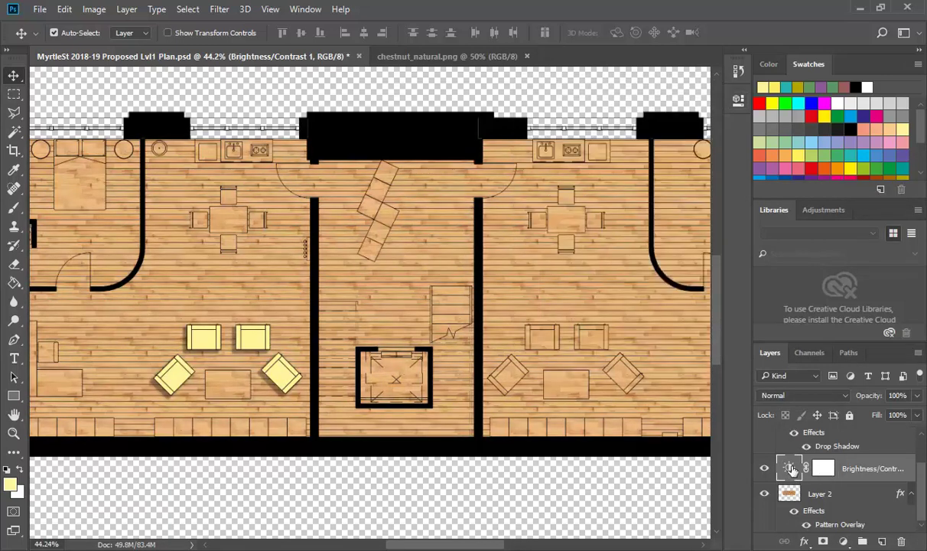
pyautogui.doubleClick(789, 469)
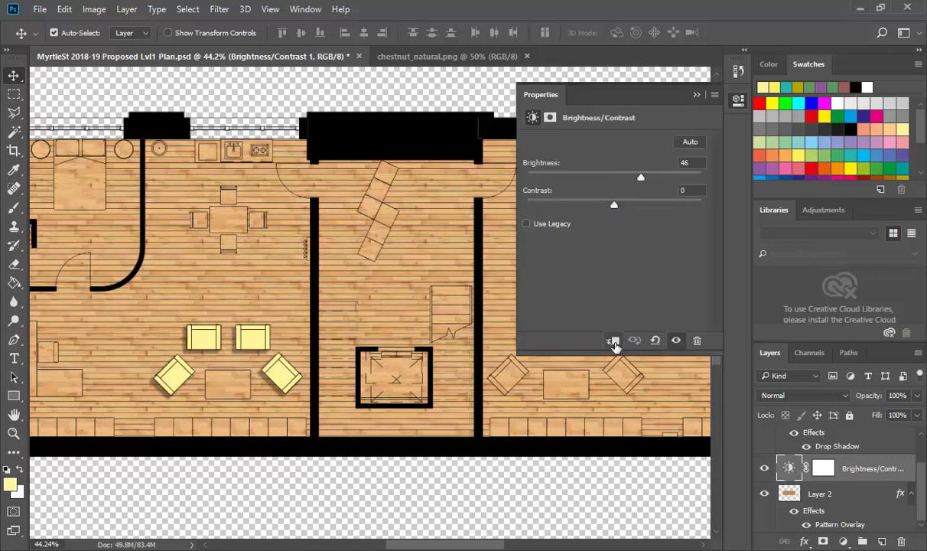
pyautogui.click(696, 95)
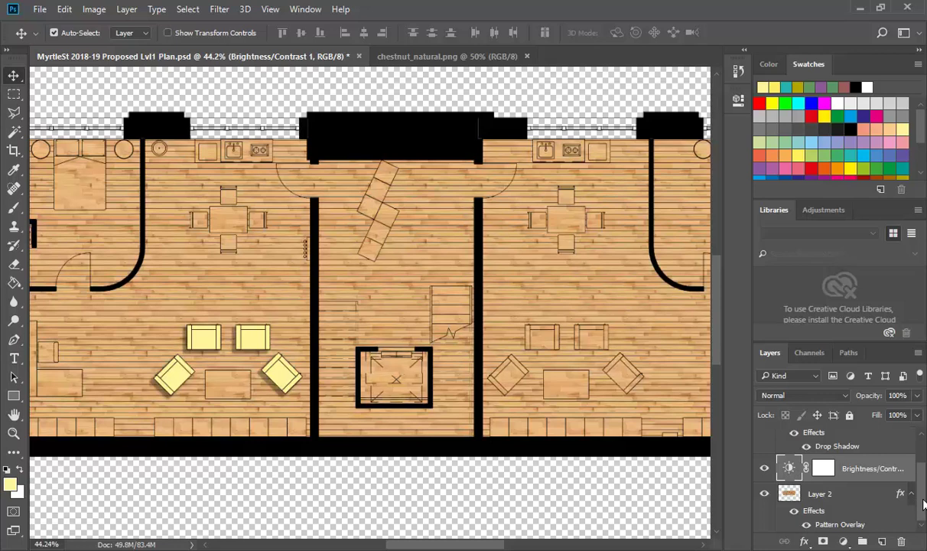
# - Add a Levels adjustment layer directly above the yellow armchair fills on Layer 3, with the midtone input at 1.28
pyautogui.scroll(2, 923, 503)
pyautogui.click(791, 462)
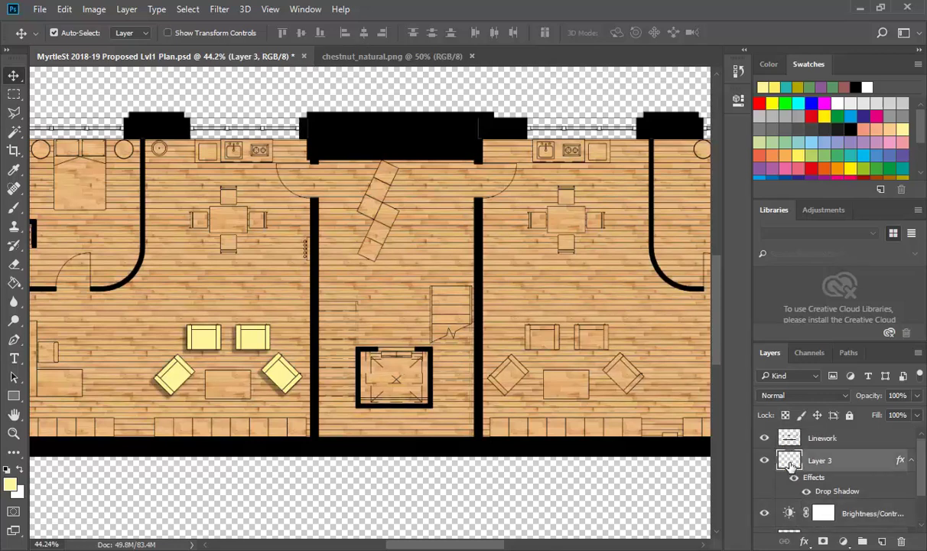
pyautogui.click(123, 11)
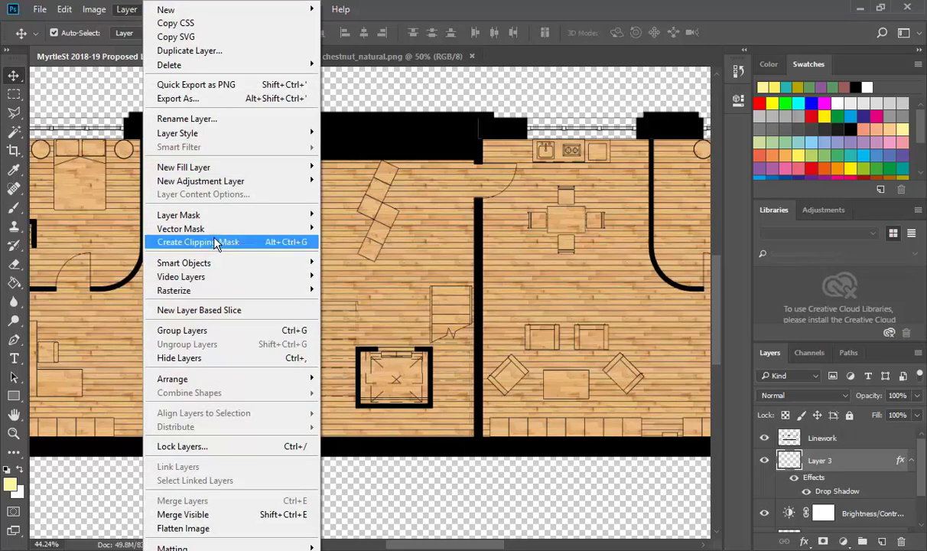
pyautogui.moveTo(269, 182)
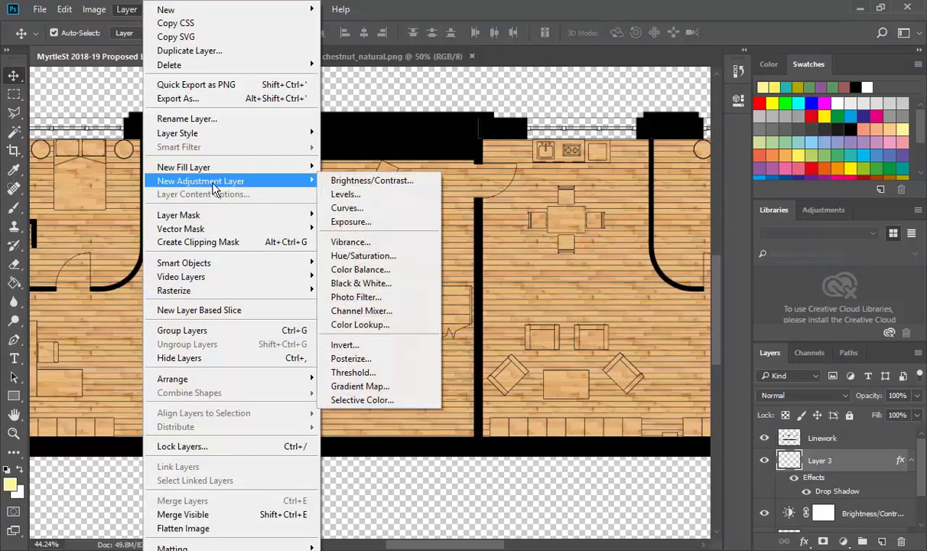
pyautogui.click(348, 196)
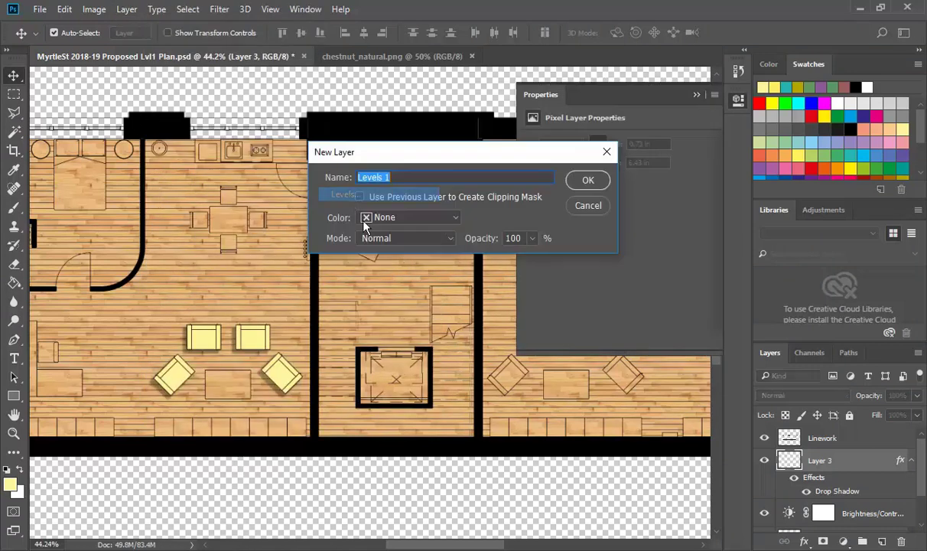
pyautogui.click(583, 182)
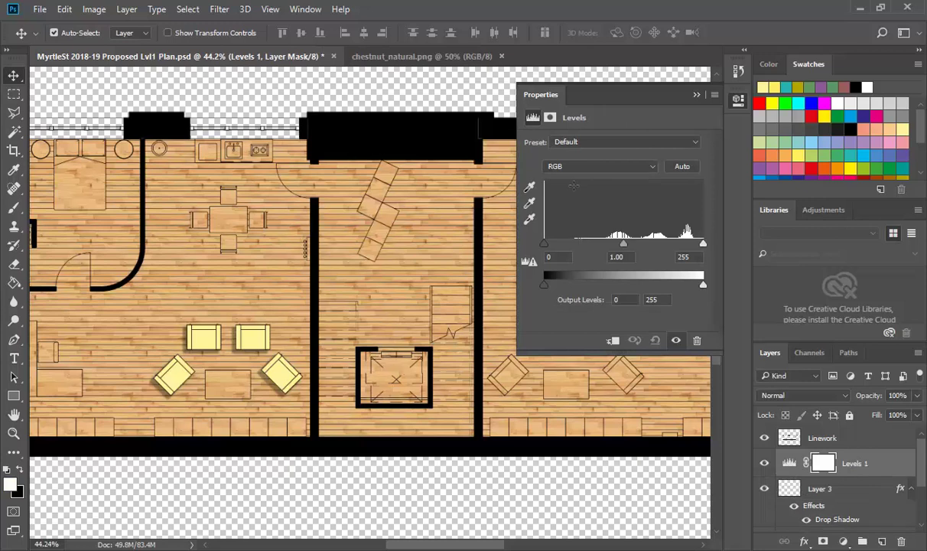
pyautogui.moveTo(624, 243)
pyautogui.mouseDown()
pyautogui.moveTo(648, 245)
pyautogui.moveTo(609, 245)
pyautogui.mouseUp()
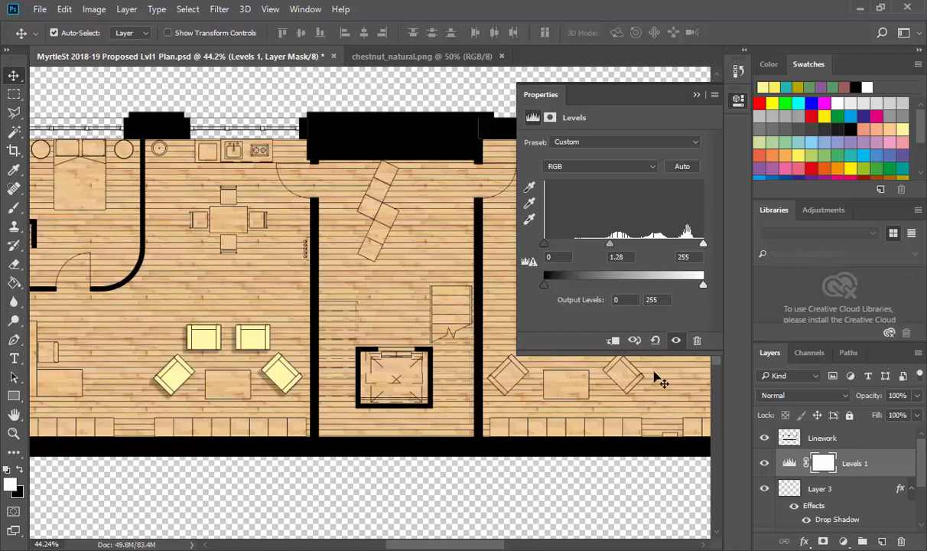
# - Clip the Levels adjustment to Layer 3 and slightly reduce its midtone input
pyautogui.click(613, 341)
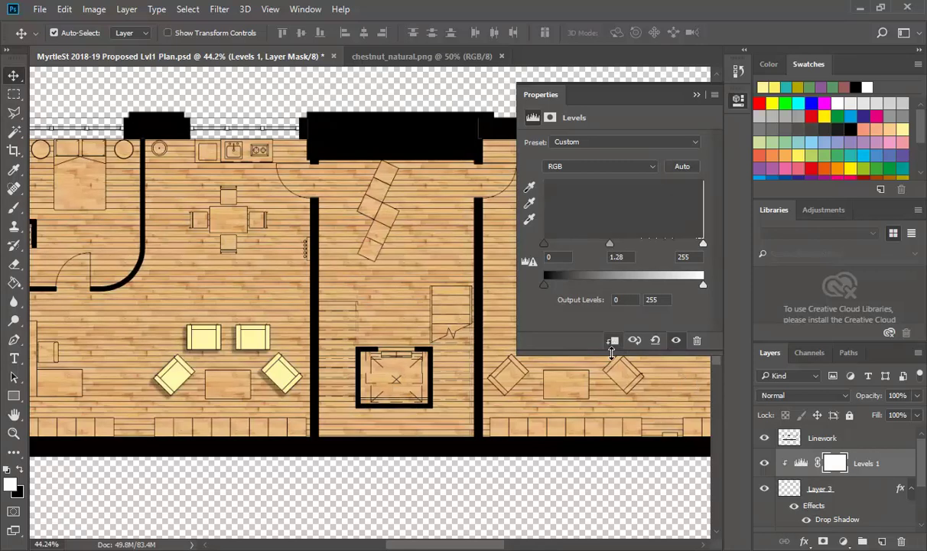
pyautogui.click(696, 94)
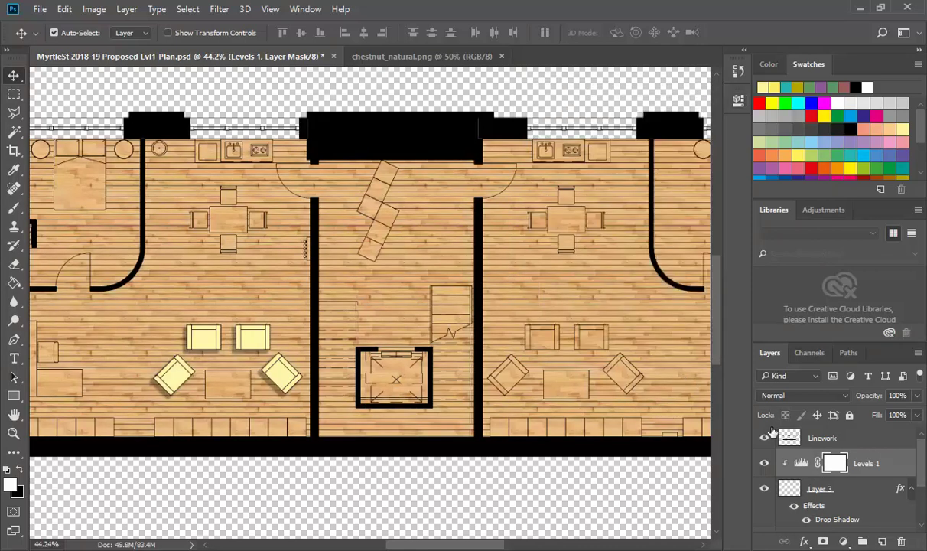
pyautogui.click(801, 463)
pyautogui.moveTo(609, 247)
pyautogui.mouseDown()
pyautogui.moveTo(648, 249)
pyautogui.moveTo(615, 246)
pyautogui.mouseUp()
pyautogui.click(696, 94)
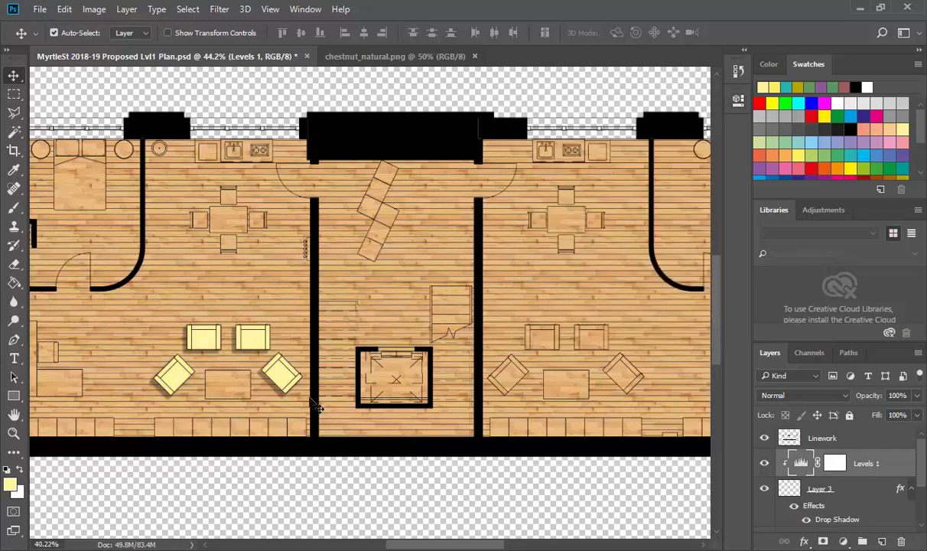
pyautogui.scroll(-3, 314, 406)
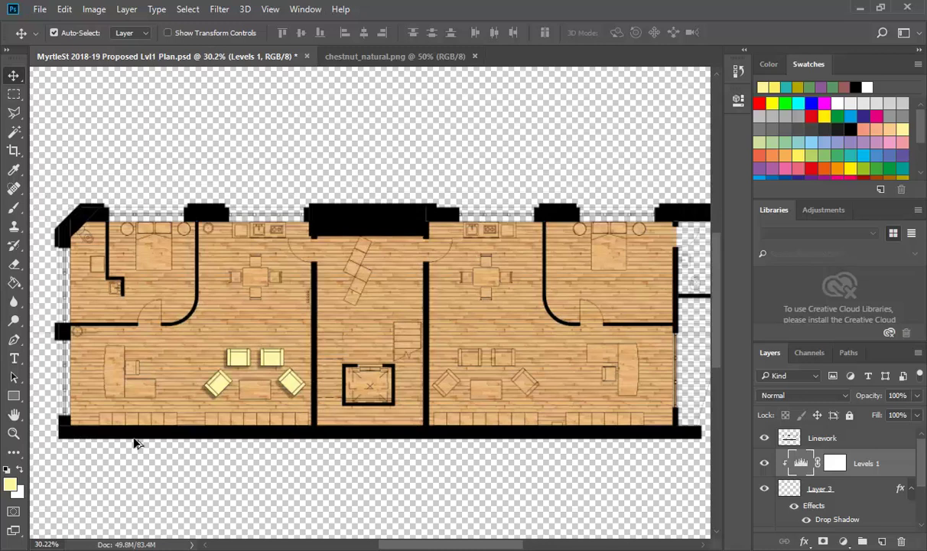
pyautogui.scroll(2, 135, 443)
pyautogui.scroll(-2, 321, 306)
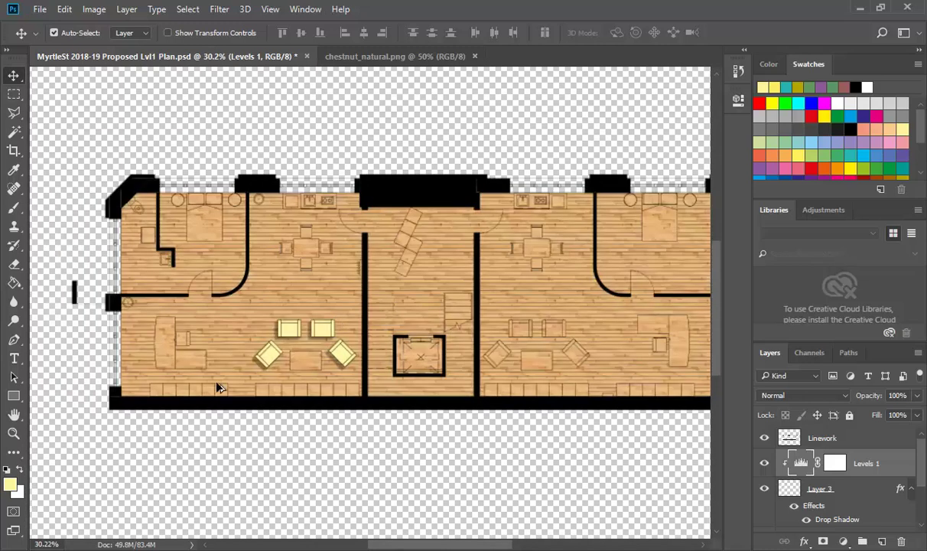
pyautogui.scroll(3, 128, 421)
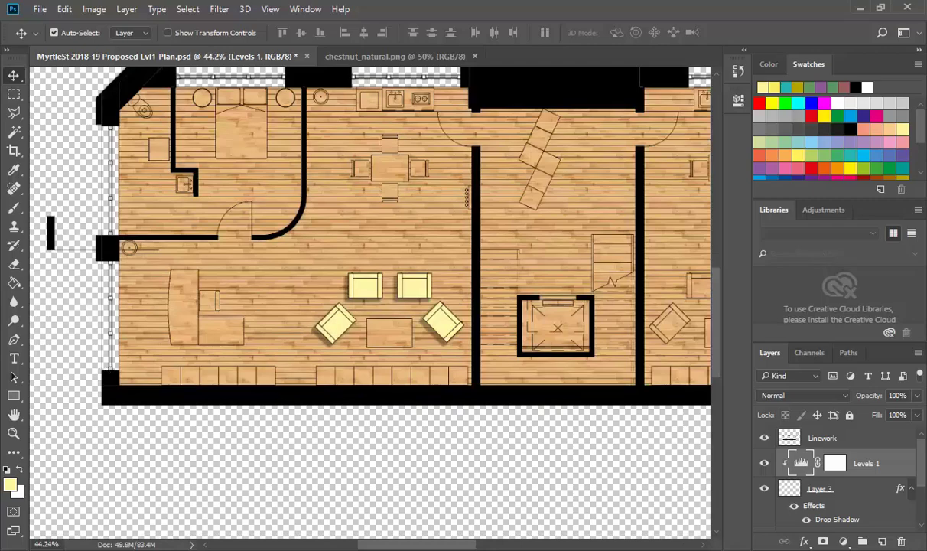
# - Switch to Chrome and look through the project images on the ColourCaddy projects page
pyautogui.click(860, 8)
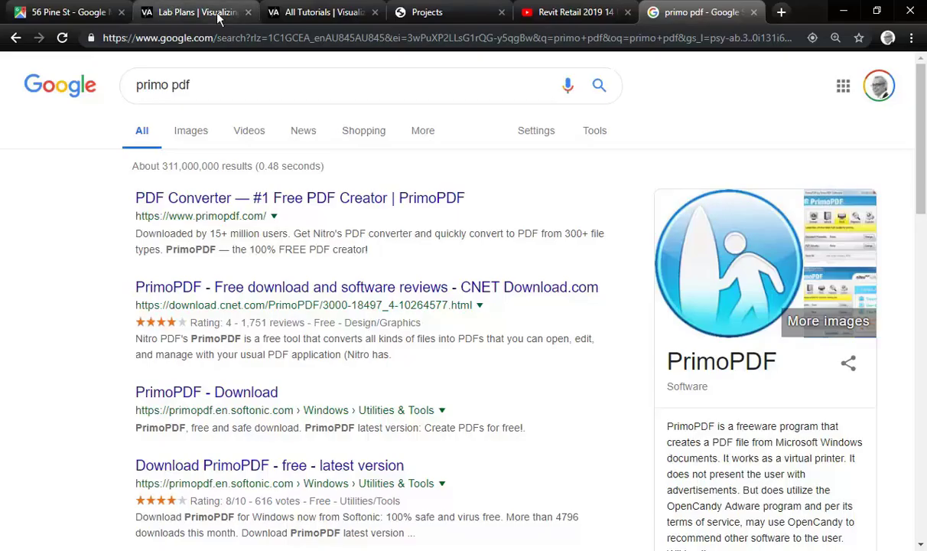
pyautogui.click(428, 11)
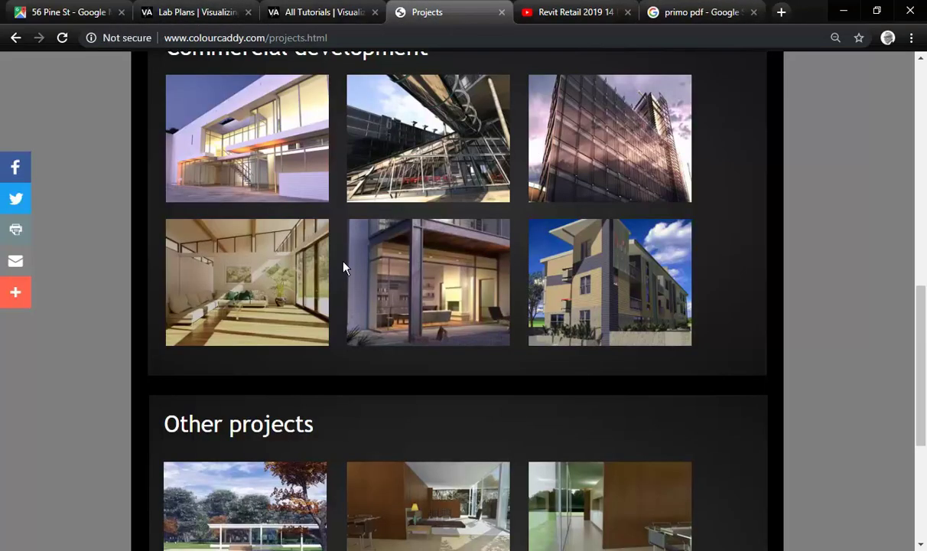
pyautogui.scroll(8, 336, 260)
pyautogui.scroll(-7, 351, 216)
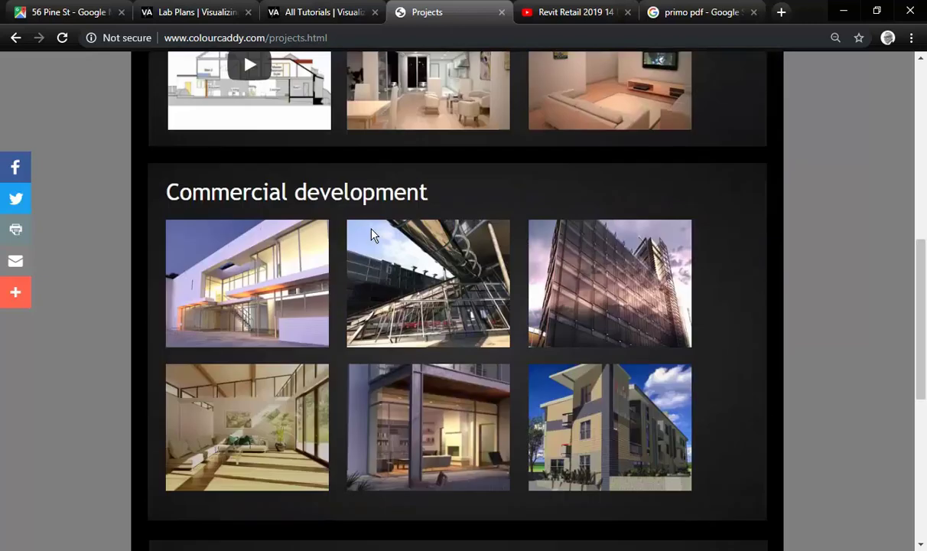
pyautogui.scroll(7, 337, 264)
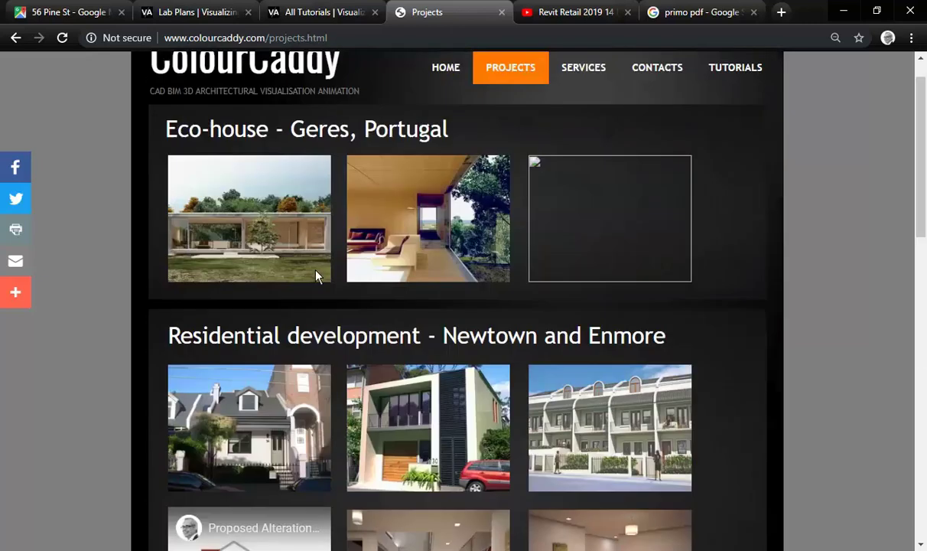
# - Examine the interior renders in the ColourCaddy home page slideshow, and return to Photoshop
pyautogui.click(448, 69)
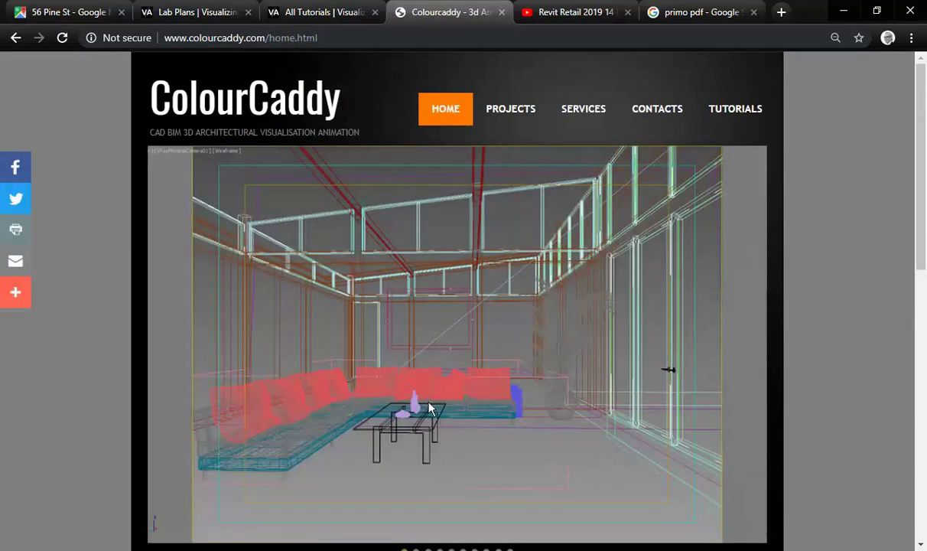
pyautogui.scroll(-2, 417, 390)
pyautogui.click(463, 408)
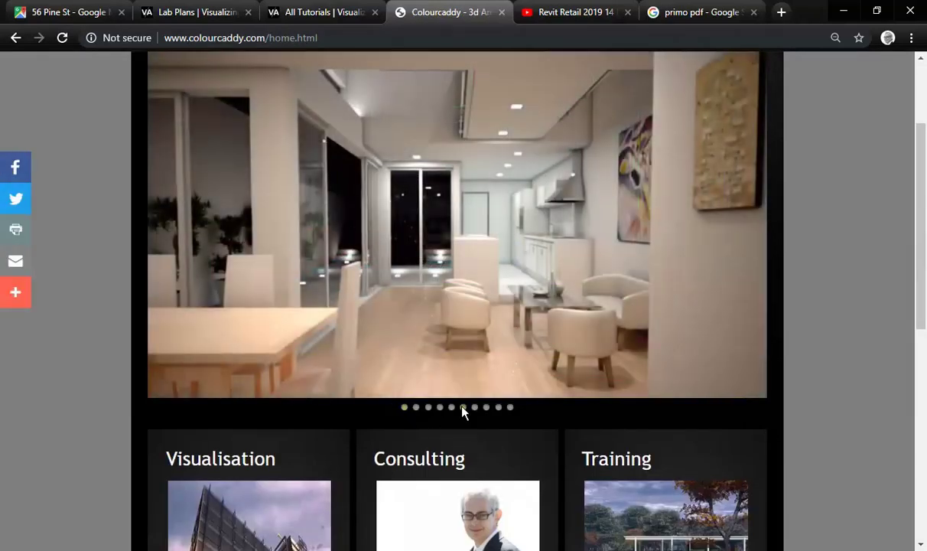
pyautogui.click(475, 408)
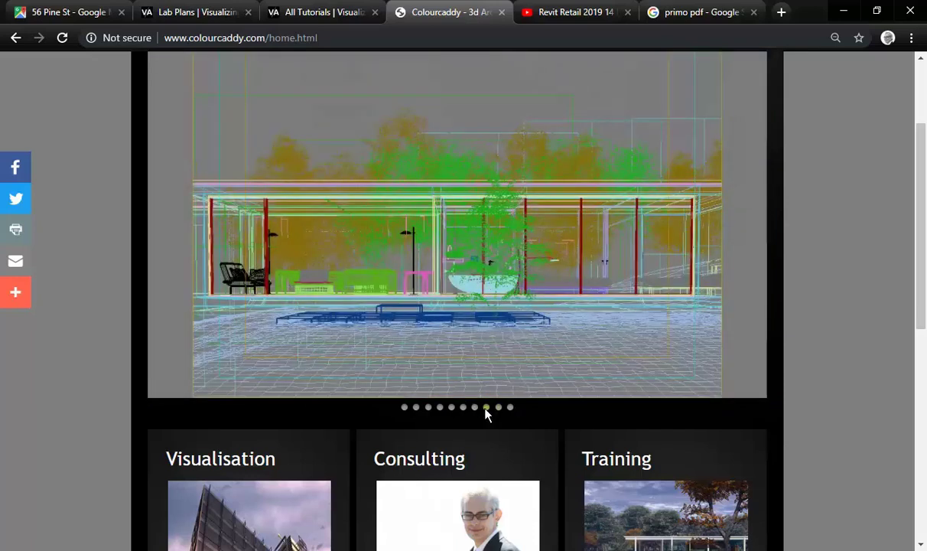
pyautogui.click(486, 410)
pyautogui.click(488, 408)
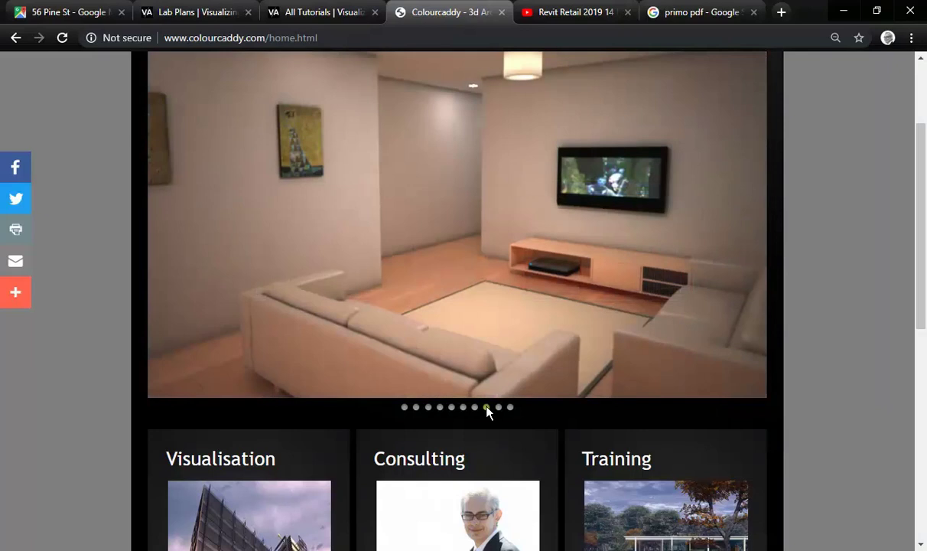
pyautogui.click(474, 409)
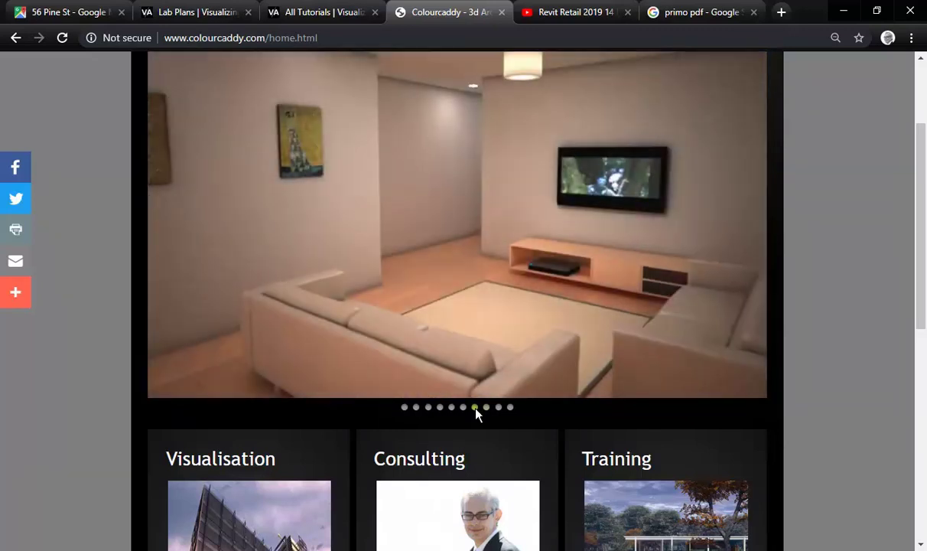
pyautogui.click(475, 408)
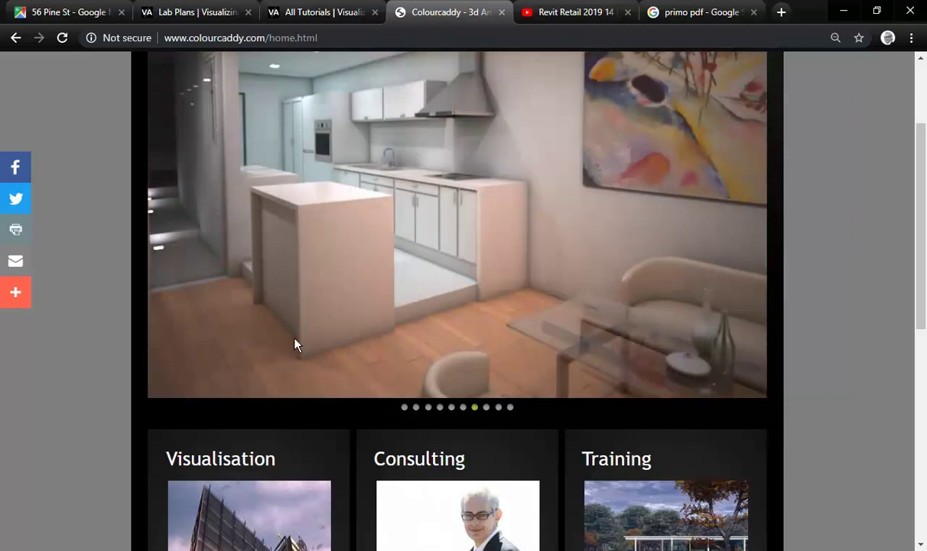
pyautogui.click(844, 10)
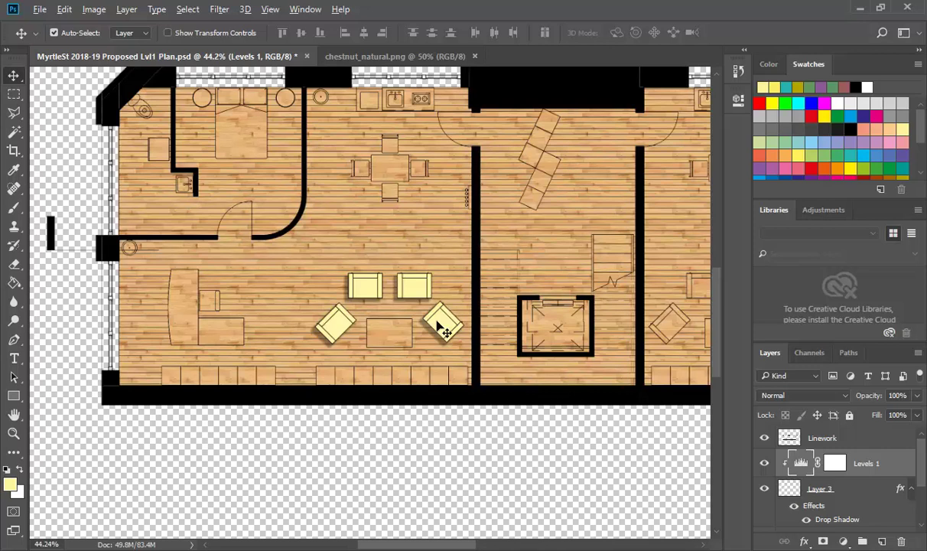
# - Add an empty layer above the Levels adjustment and ready the Brush tool with the default black and white colours
pyautogui.scroll(5, 486, 386)
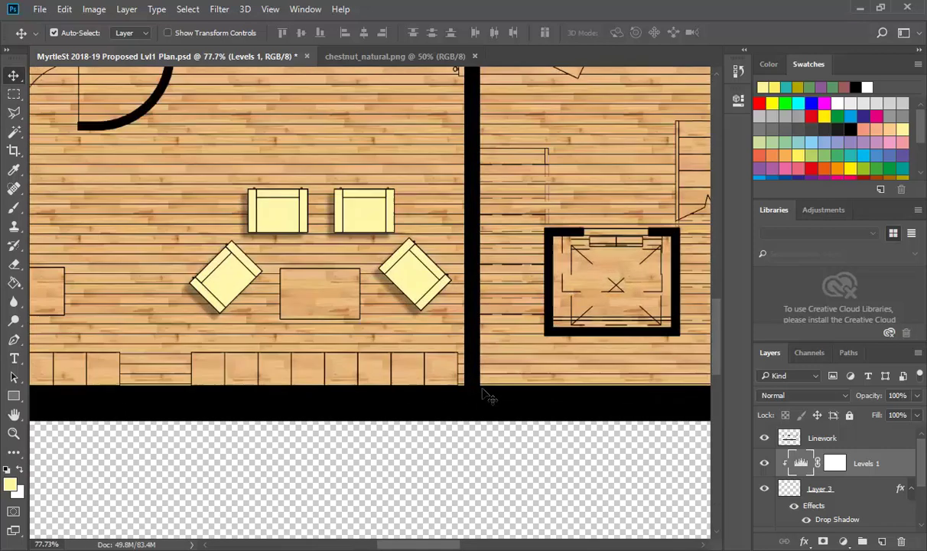
pyautogui.scroll(1, 441, 393)
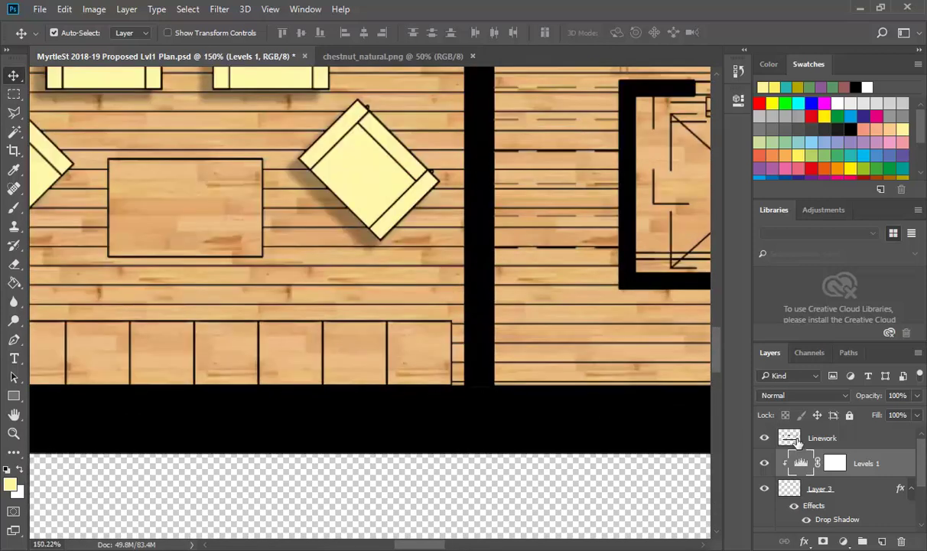
pyautogui.click(883, 541)
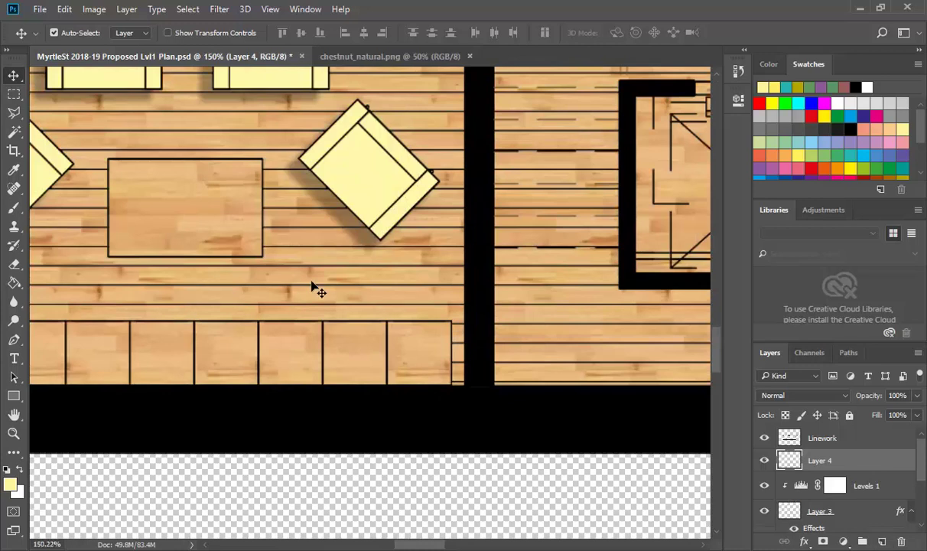
pyautogui.click(13, 209)
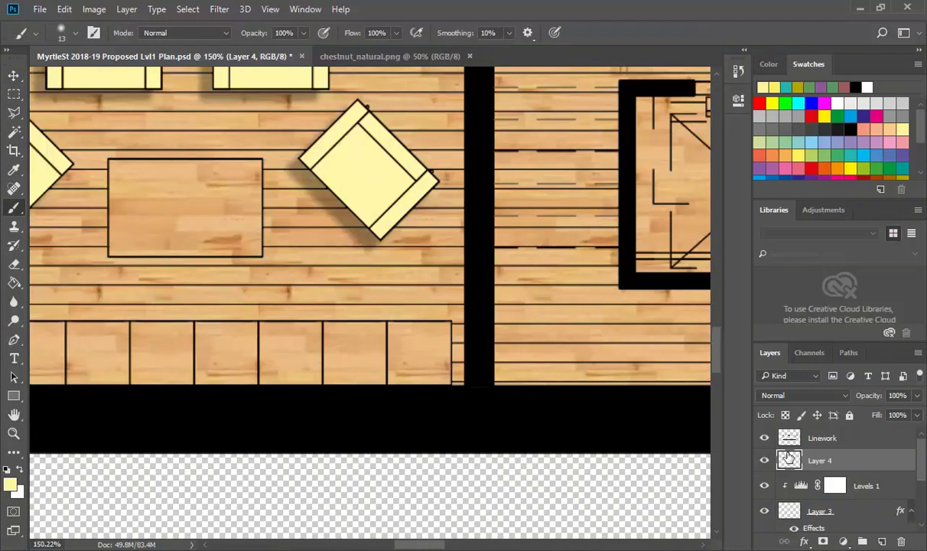
pyautogui.click(6, 470)
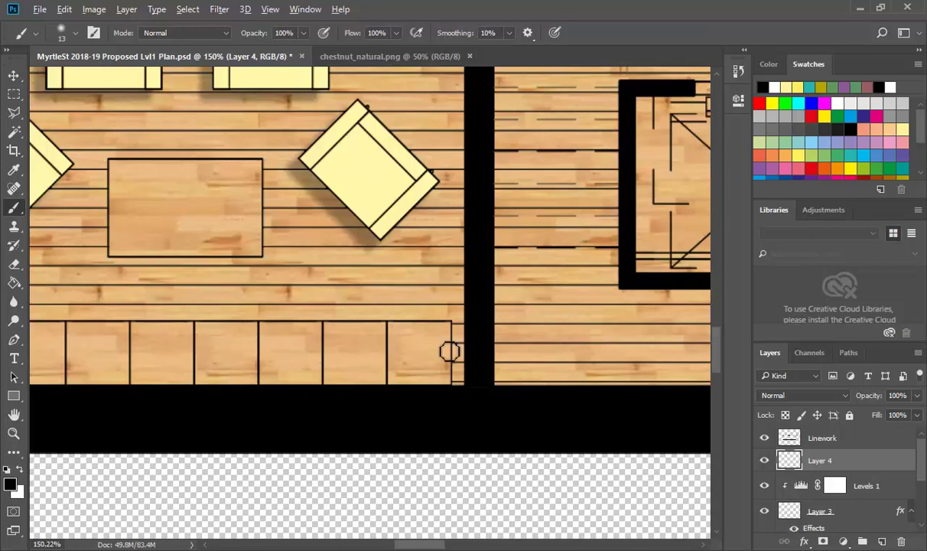
pyautogui.scroll(2, 449, 350)
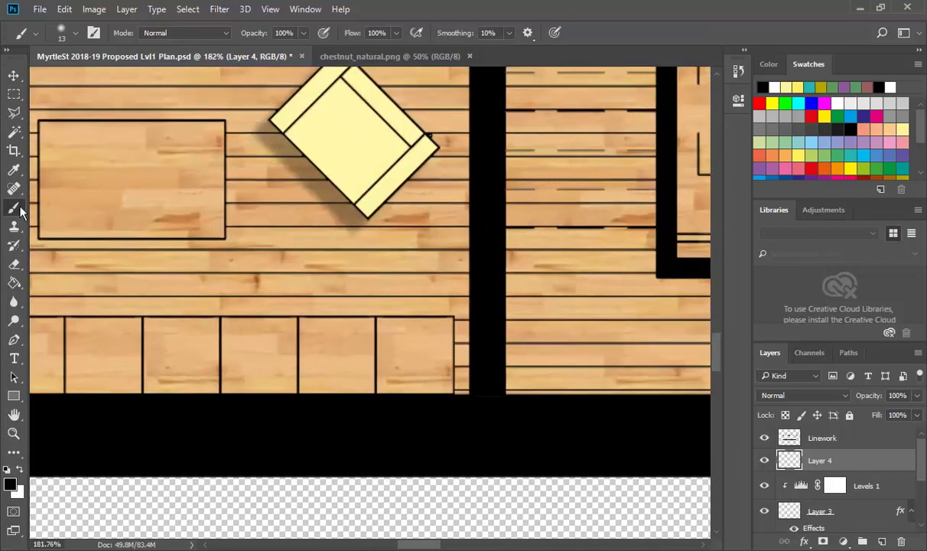
# - Test a black diagonal stroke over the coffee table with a 26 px brush at 38% hardness, and undo it
pyautogui.rightClick(218, 203)
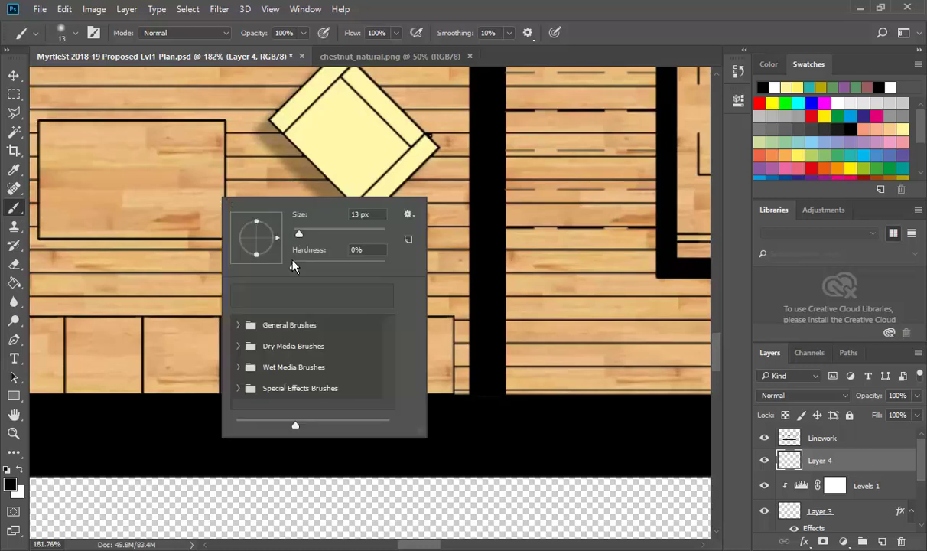
pyautogui.moveTo(300, 233); pyautogui.dragTo(305, 233)
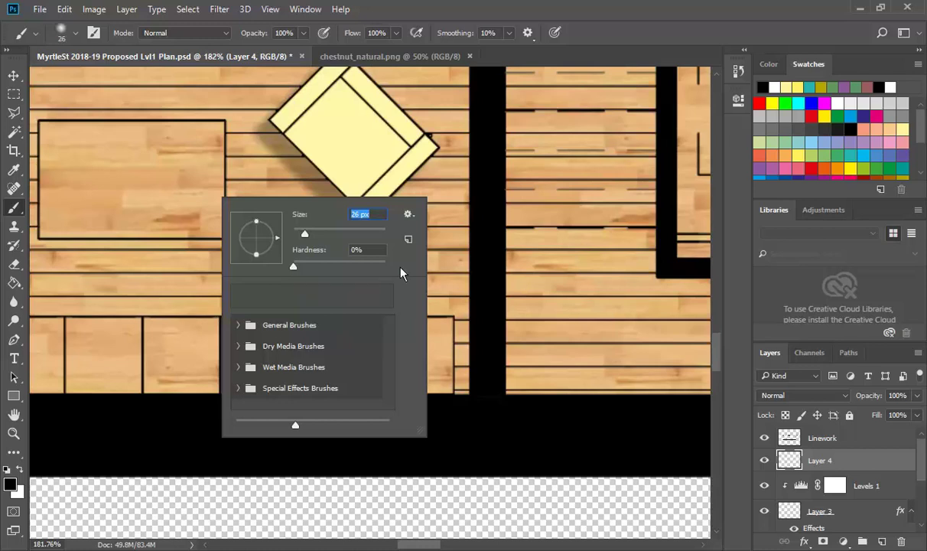
pyautogui.moveTo(294, 264); pyautogui.dragTo(328, 267)
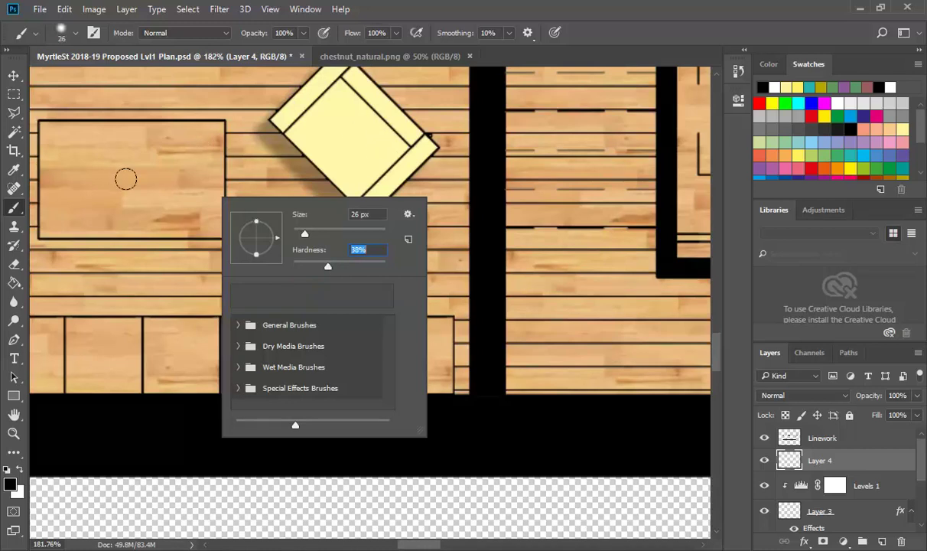
pyautogui.moveTo(115, 292); pyautogui.dragTo(243, 159)
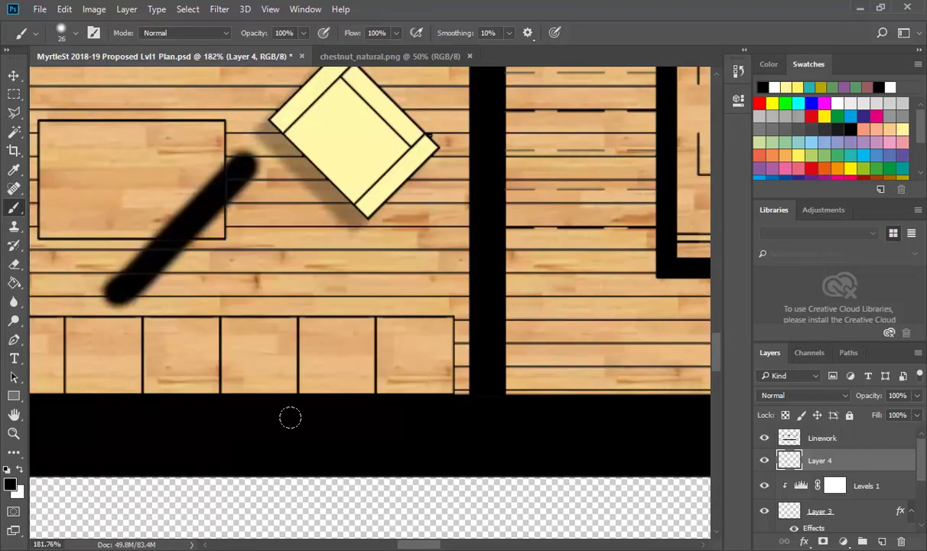
pyautogui.click(63, 9)
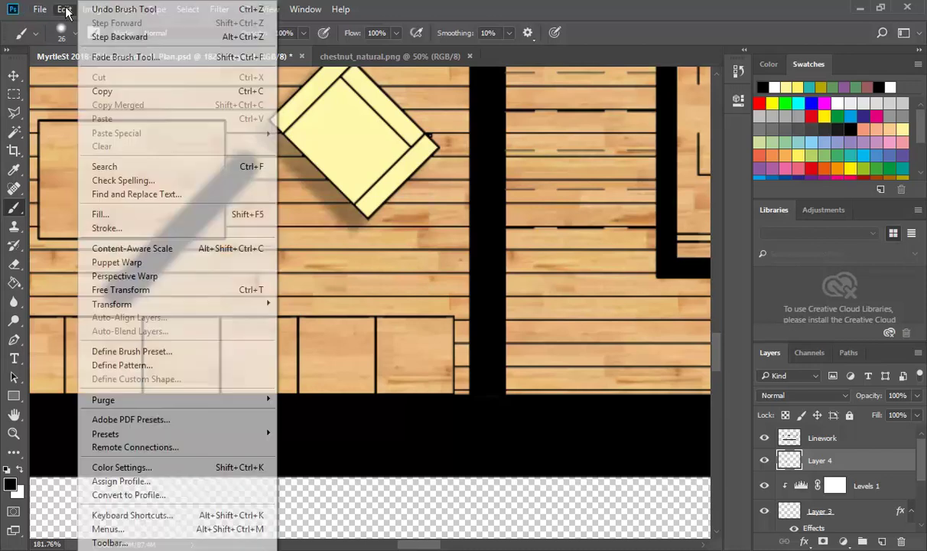
pyautogui.click(98, 11)
# - Test a fully soft stroke over the coffee table with the brush hardness at 0%, and undo it
pyautogui.rightClick(204, 164)
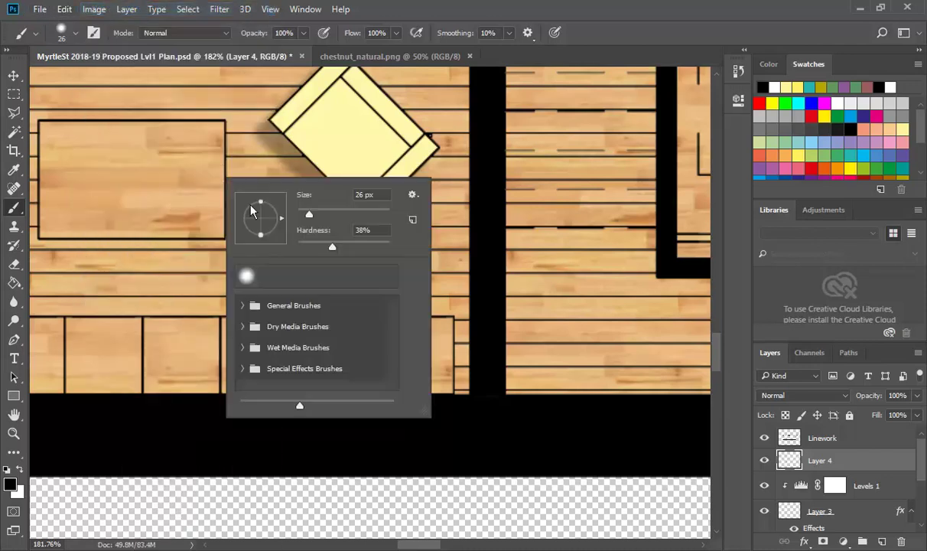
pyautogui.click(330, 248)
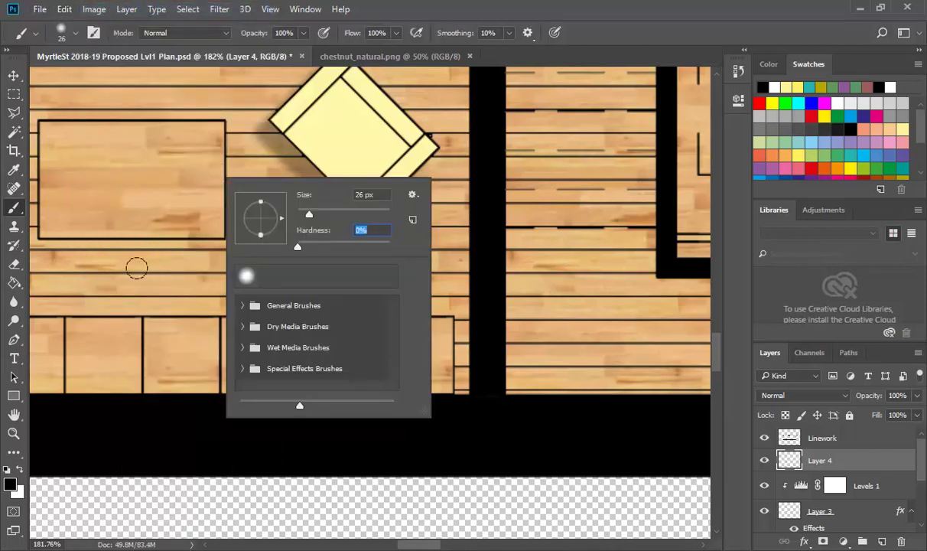
pyautogui.moveTo(136, 271); pyautogui.dragTo(218, 186)
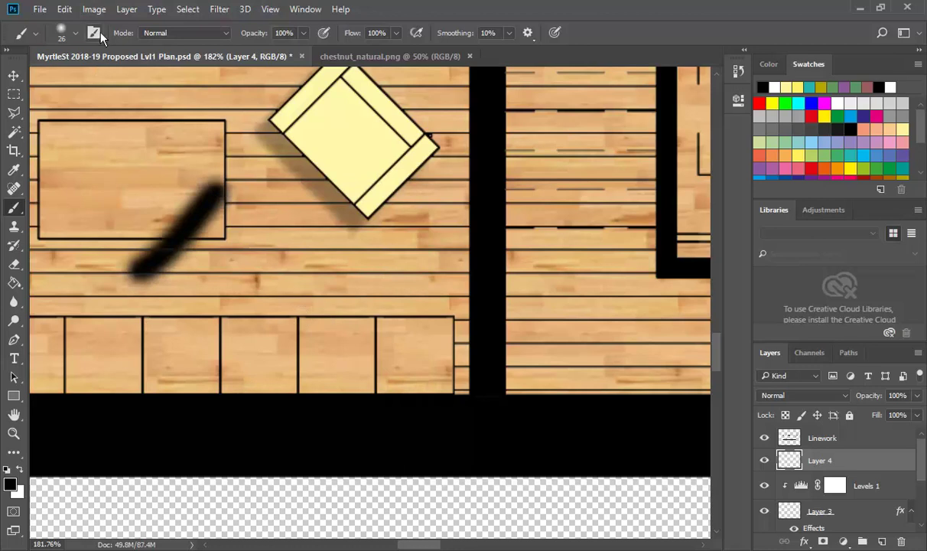
pyautogui.click(66, 10)
pyautogui.click(98, 11)
# - Test a hard-edged stroke over the coffee table with the brush hardness at 100%, and undo it
pyautogui.rightClick(166, 230)
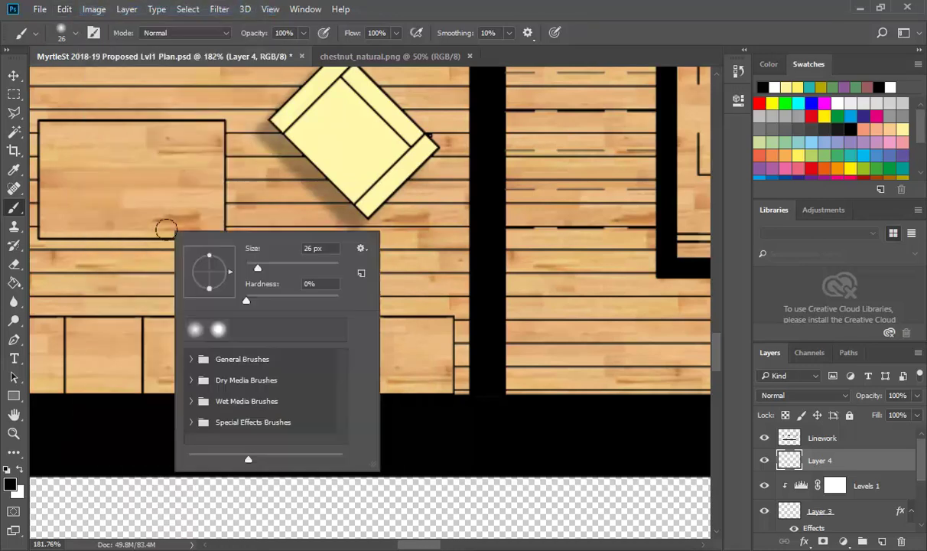
pyautogui.moveTo(261, 284); pyautogui.dragTo(342, 283)
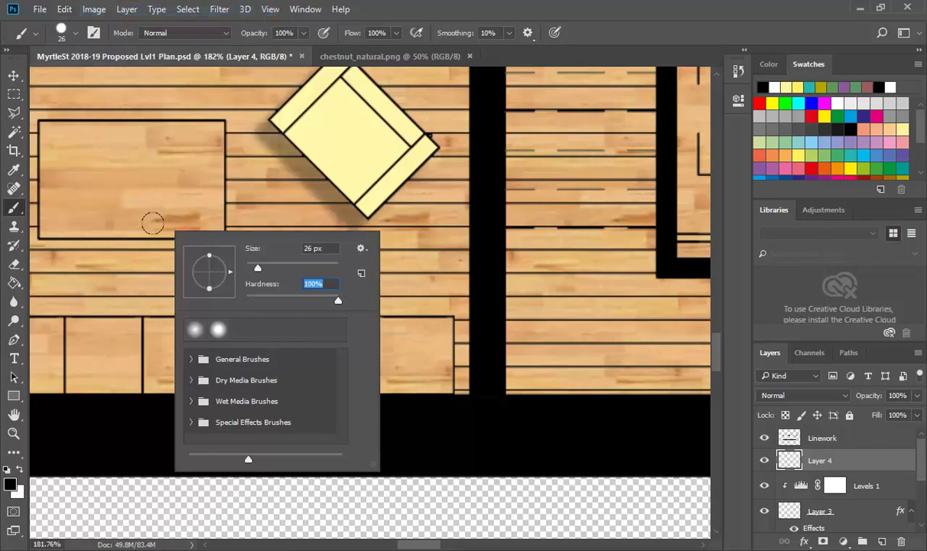
pyautogui.moveTo(110, 265); pyautogui.dragTo(208, 179)
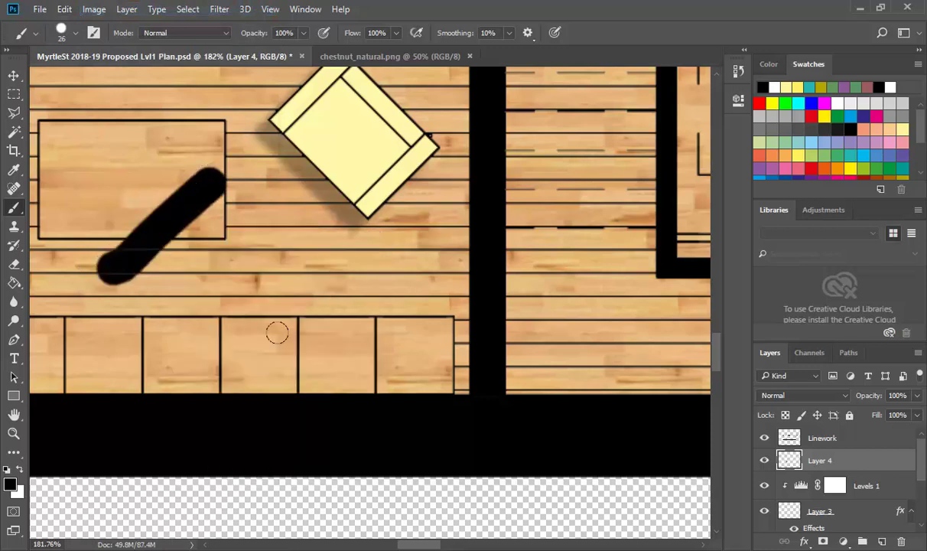
pyautogui.click(64, 9)
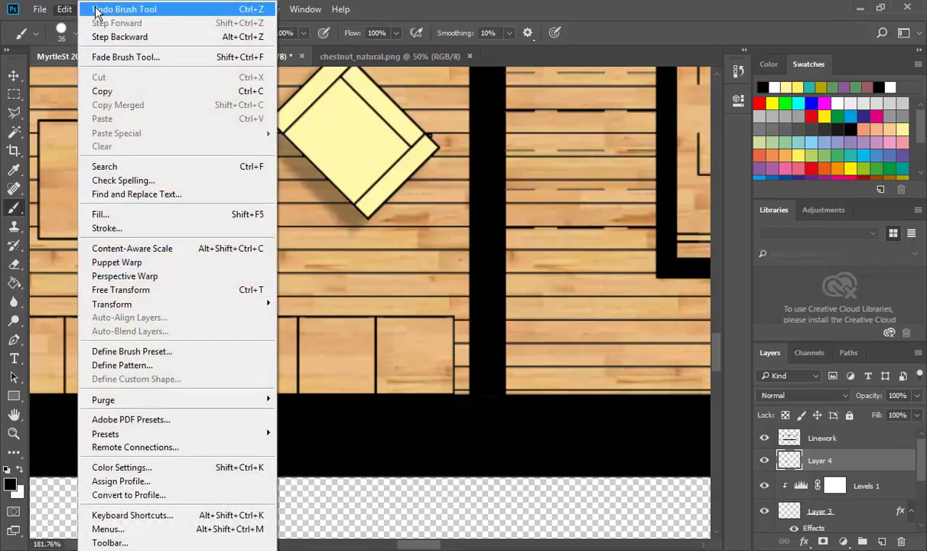
pyautogui.click(97, 10)
# - Test a single dab on the coffee table's edge with the brush size at 70 px, and undo it
pyautogui.rightClick(201, 212)
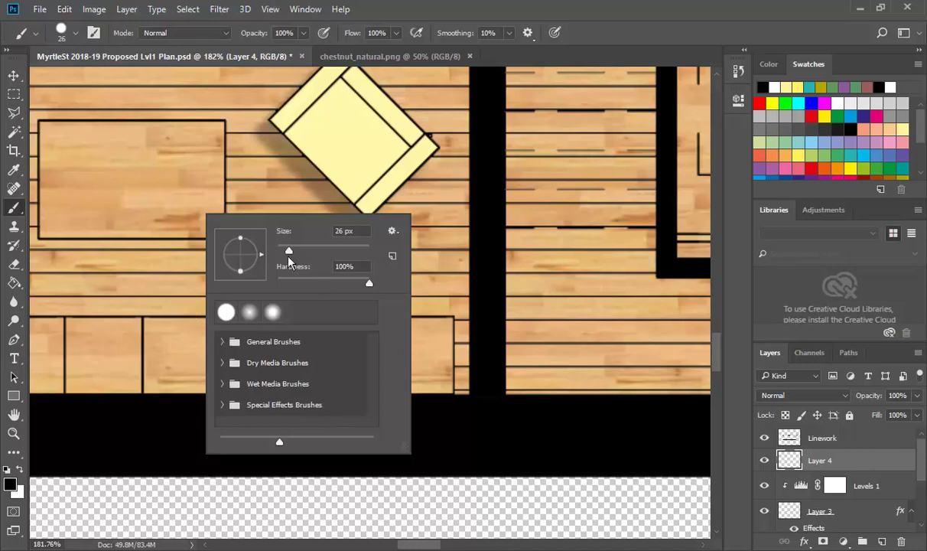
pyautogui.moveTo(290, 253); pyautogui.dragTo(310, 254)
pyautogui.click(201, 199)
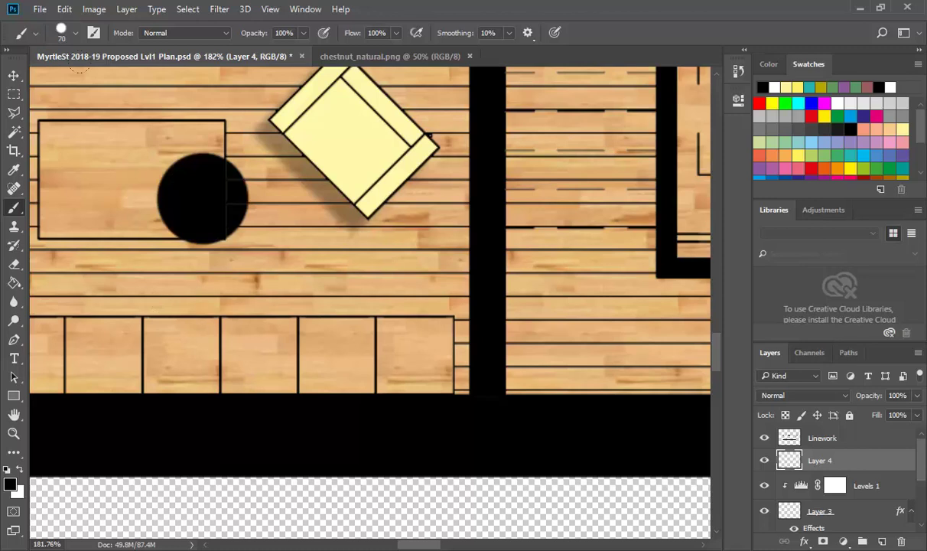
pyautogui.click(64, 9)
pyautogui.click(102, 11)
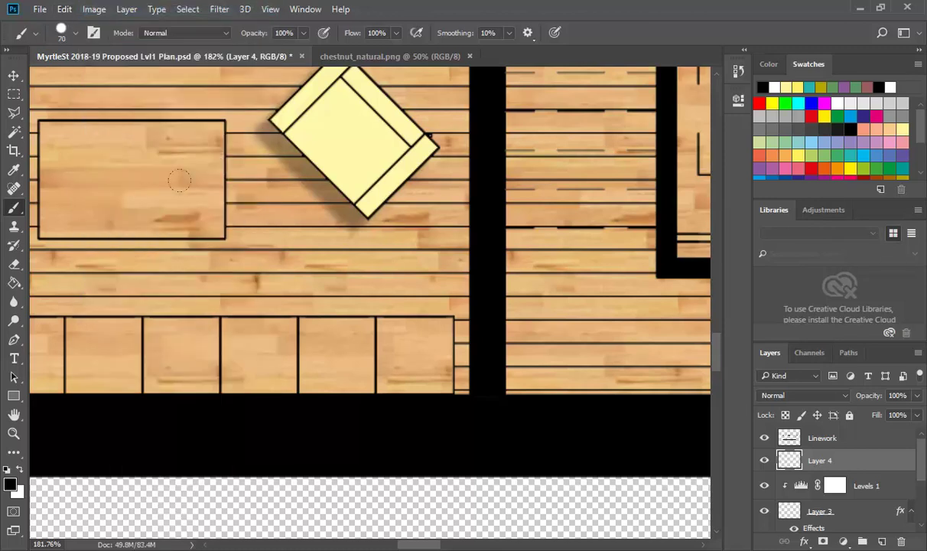
# - Set the brush to 15 px with 31% hardness, and decline connecting the new student to the running mode
pyautogui.press('[')
pyautogui.press('[')
pyautogui.press('[')
pyautogui.press('[')
pyautogui.press('[')
pyautogui.press('[')
pyautogui.press('[')
pyautogui.press('[')
pyautogui.rightClick(208, 211)
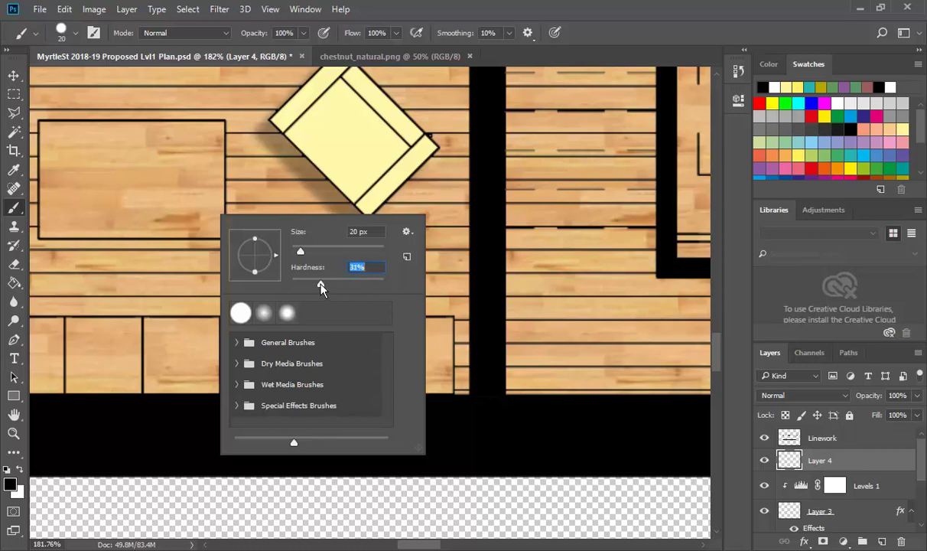
pyautogui.click(227, 52)
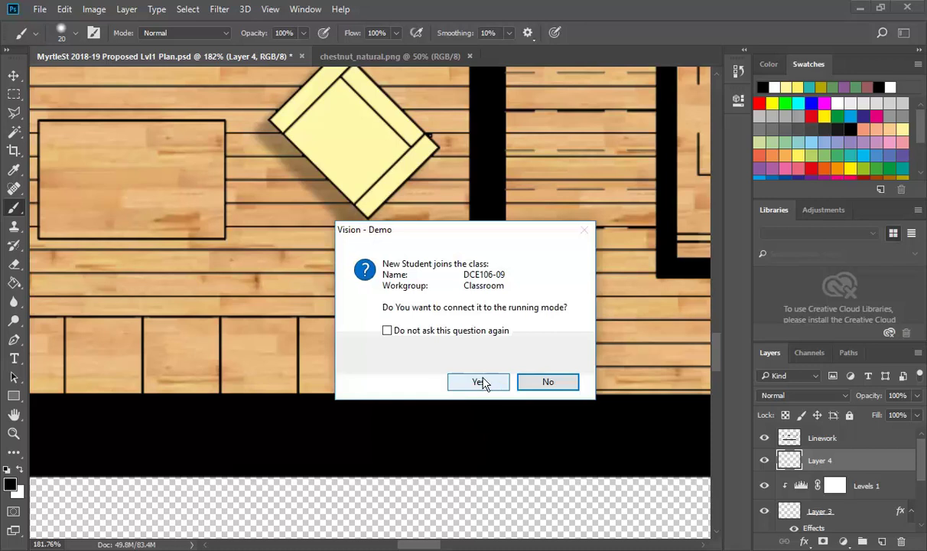
pyautogui.click(545, 381)
pyautogui.press('[')
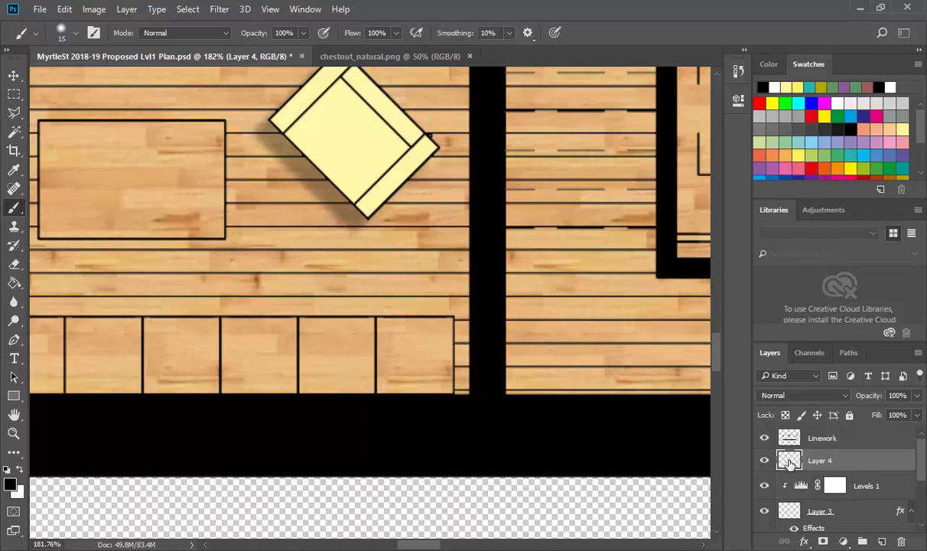
# - Brush black shading up the living-room side of the thick wall beside the armchairs, undoing one uneven stroke along the way
pyautogui.moveTo(470, 397); pyautogui.dragTo(474, 69)
pyautogui.scroll(10, 475, 159)
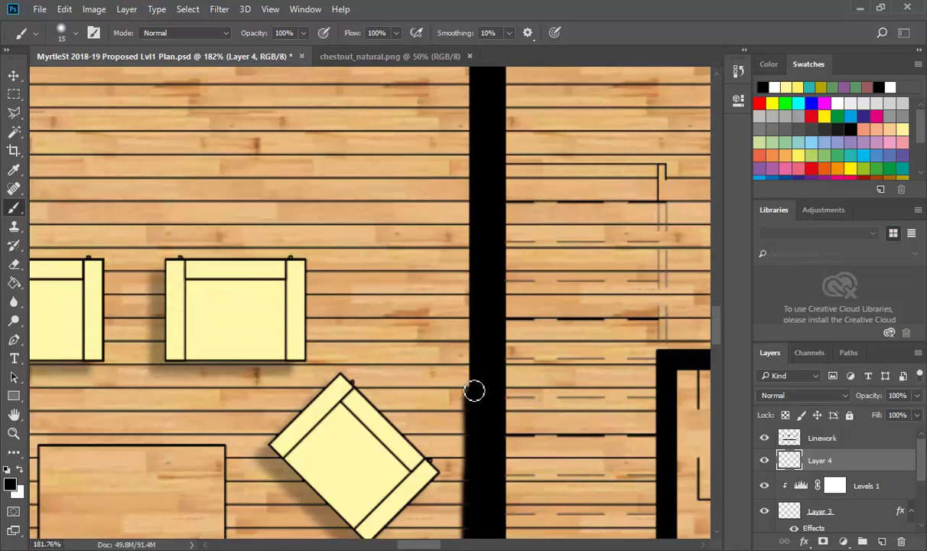
pyautogui.moveTo(475, 391); pyautogui.dragTo(474, 300)
pyautogui.moveTo(474, 342); pyautogui.dragTo(473, 291)
pyautogui.hotkey('ctrl', 'z')
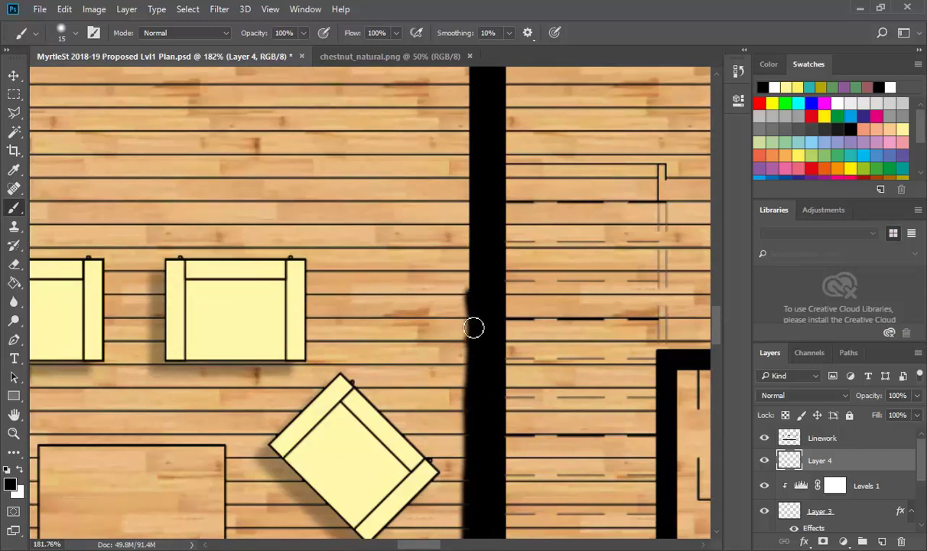
pyautogui.moveTo(476, 297)
pyautogui.mouseDown()
pyautogui.moveTo(474, 227)
pyautogui.moveTo(476, 322)
pyautogui.mouseUp()
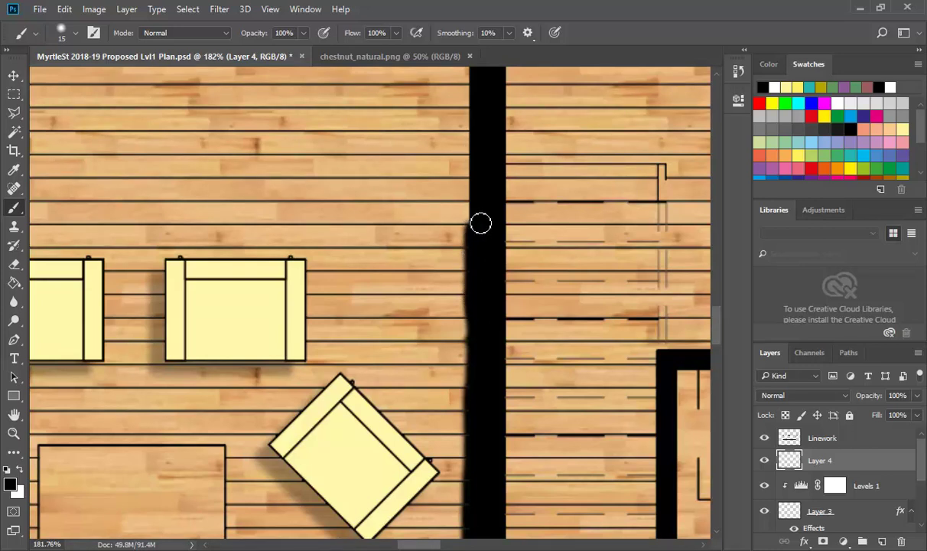
pyautogui.moveTo(479, 223); pyautogui.dragTo(475, 128)
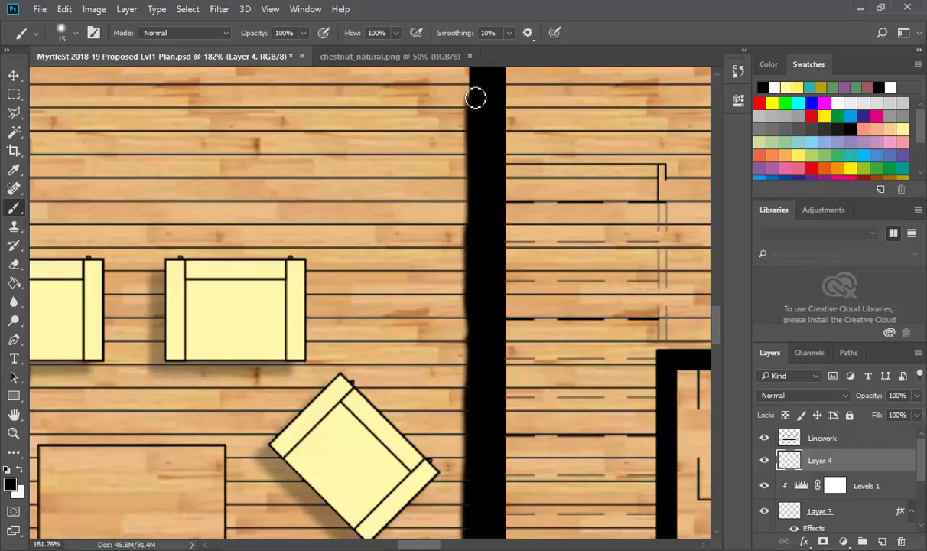
# - Continue the black brush shading up the wall edge past the coat-hook rack
pyautogui.scroll(5, 476, 97)
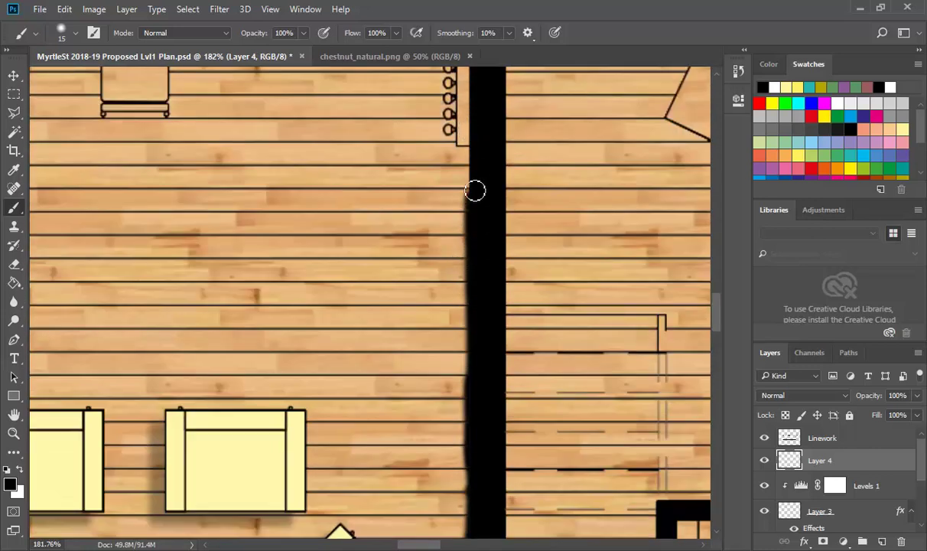
pyautogui.scroll(5, 476, 156)
pyautogui.moveTo(476, 289)
pyautogui.mouseDown()
pyautogui.moveTo(474, 300)
pyautogui.moveTo(476, 187)
pyautogui.mouseUp()
pyautogui.scroll(5, 476, 187)
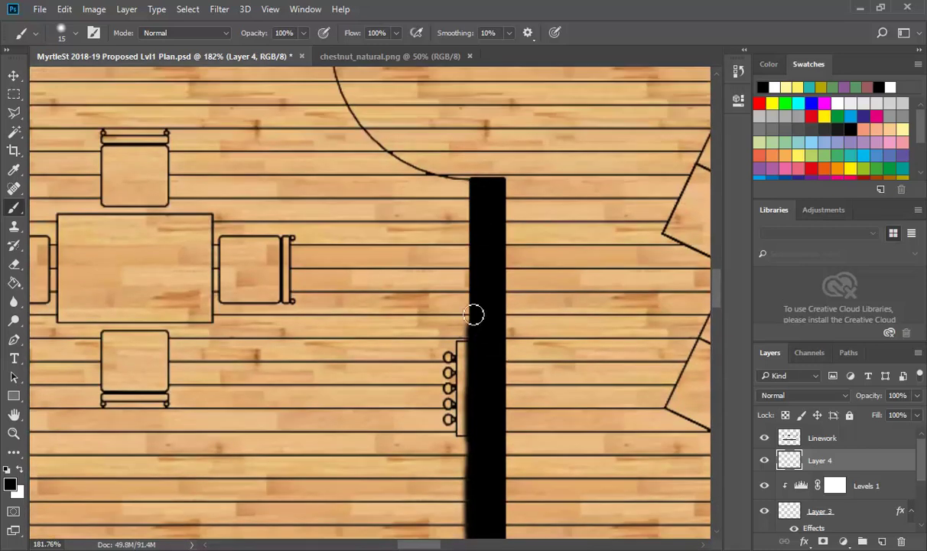
# - Paint the final stretch of wall-edge shading from the coat-hook rack to the door opening, undoing and repeating the stroke
pyautogui.moveTo(478, 323); pyautogui.dragTo(476, 193)
pyautogui.hotkey('ctrl', 'z')
pyautogui.moveTo(476, 319); pyautogui.dragTo(477, 181)
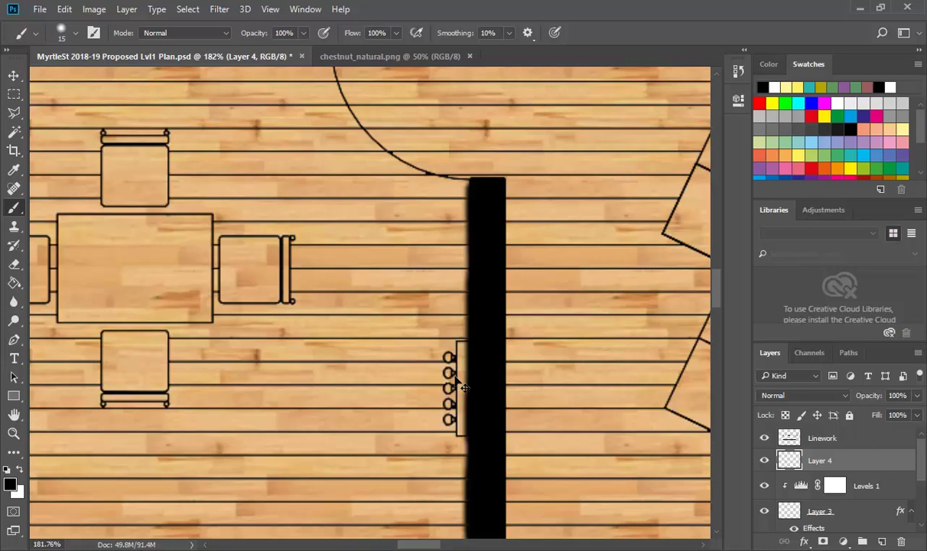
pyautogui.hotkey('ctrl', 'z')
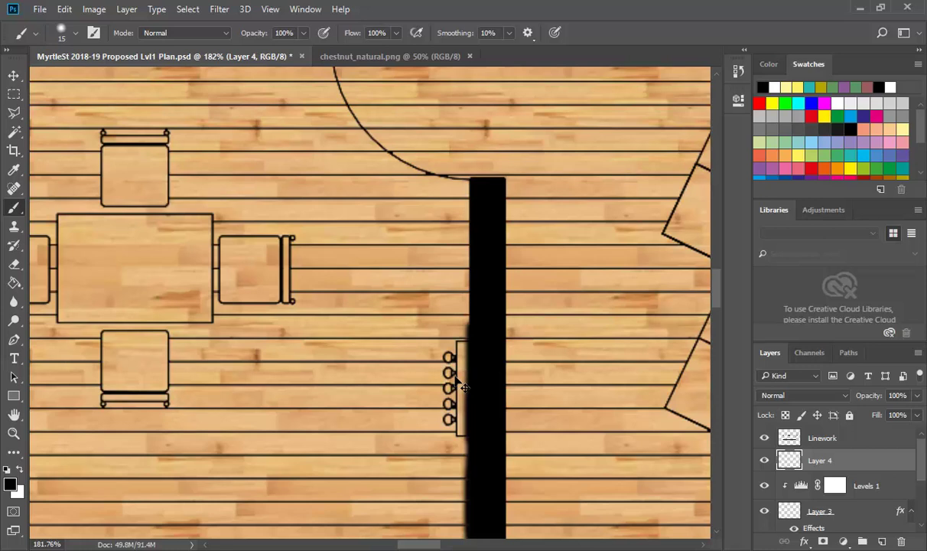
pyautogui.keyDown('shift'); pyautogui.click(464, 388); pyautogui.keyUp('shift')
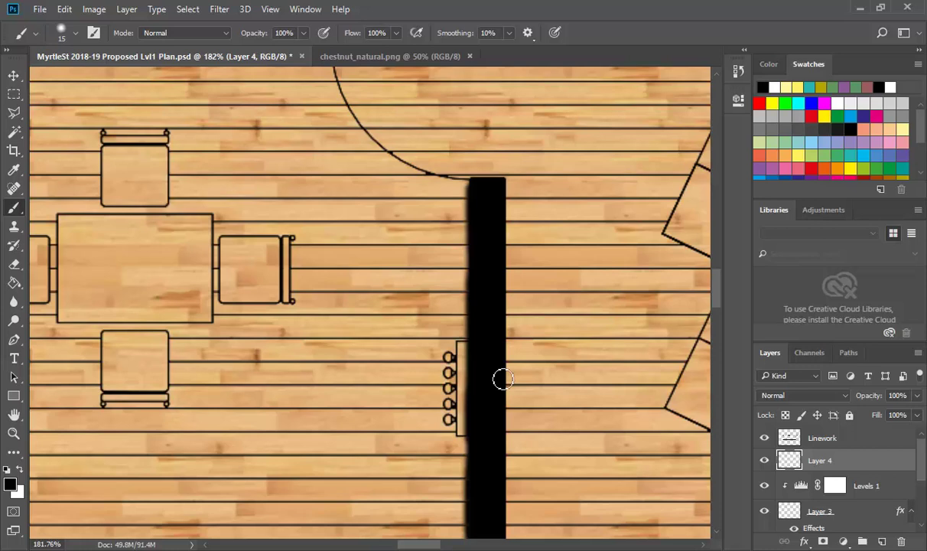
# - Undo the last brush stroke on the wall edge and redo it
pyautogui.click(64, 9)
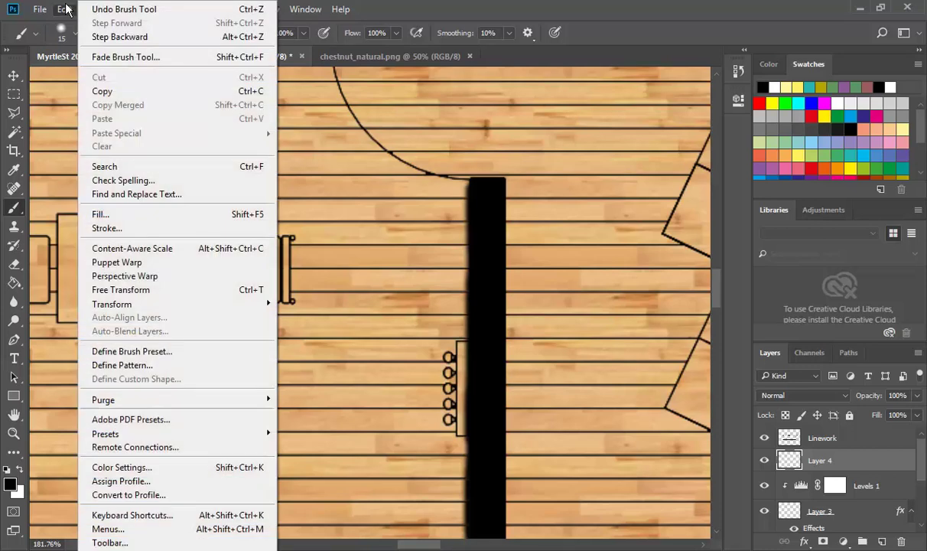
pyautogui.click(119, 10)
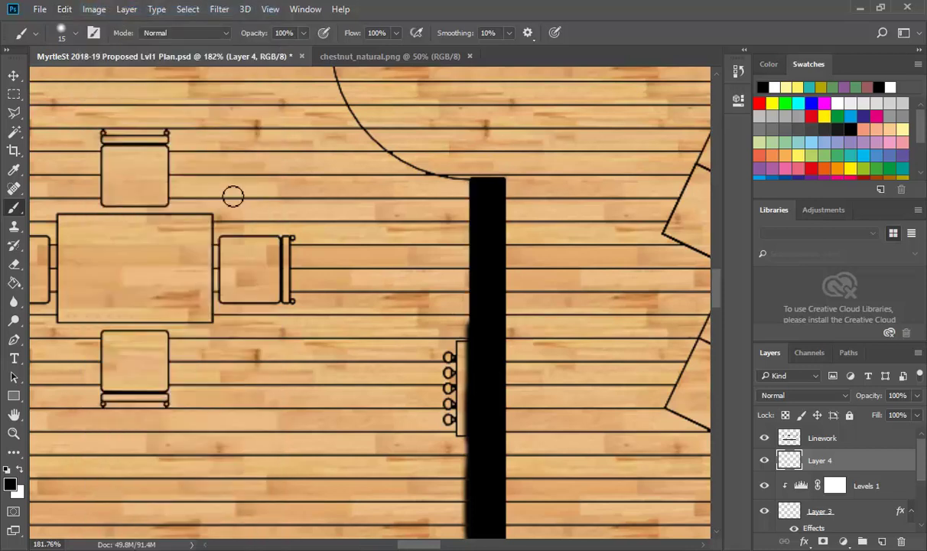
pyautogui.click(64, 9)
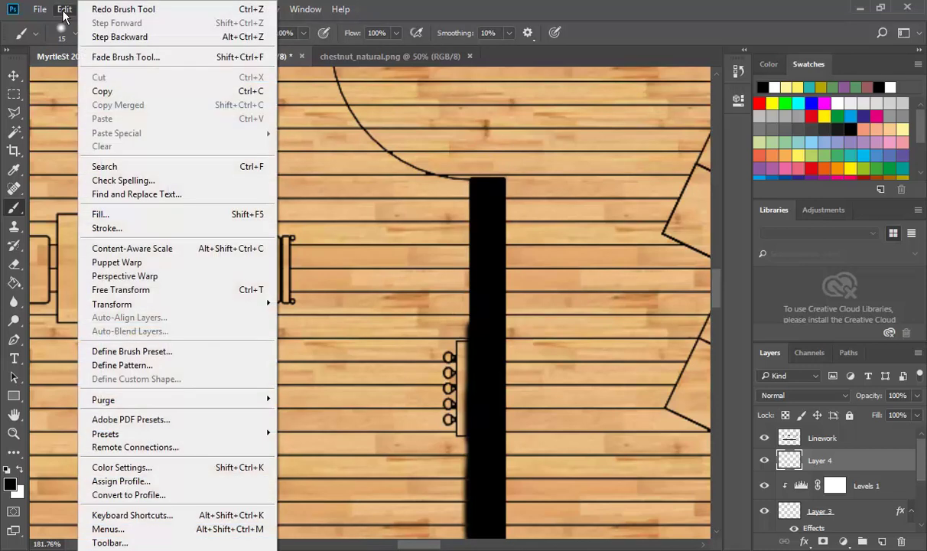
pyautogui.click(133, 9)
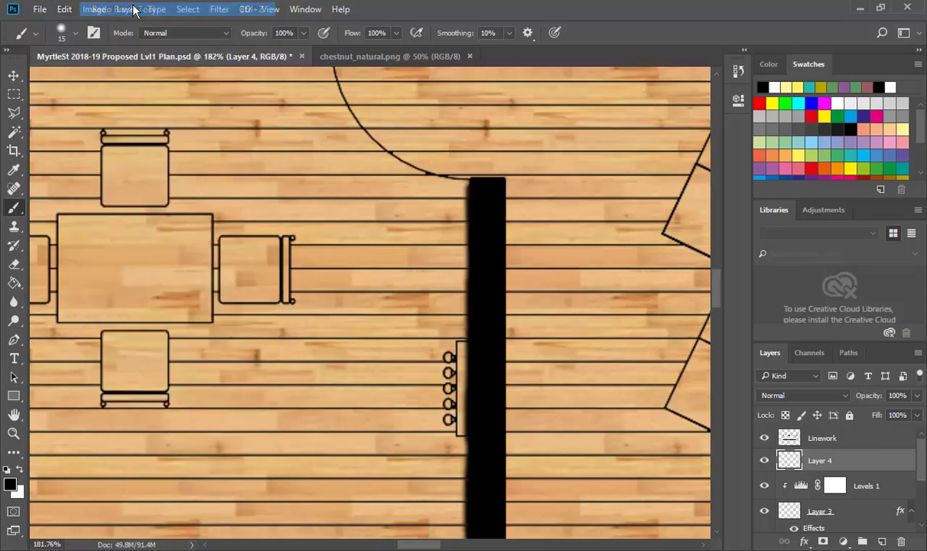
# - Step backward through the last two brush strokes, and step forward twice to restore them
pyautogui.click(64, 10)
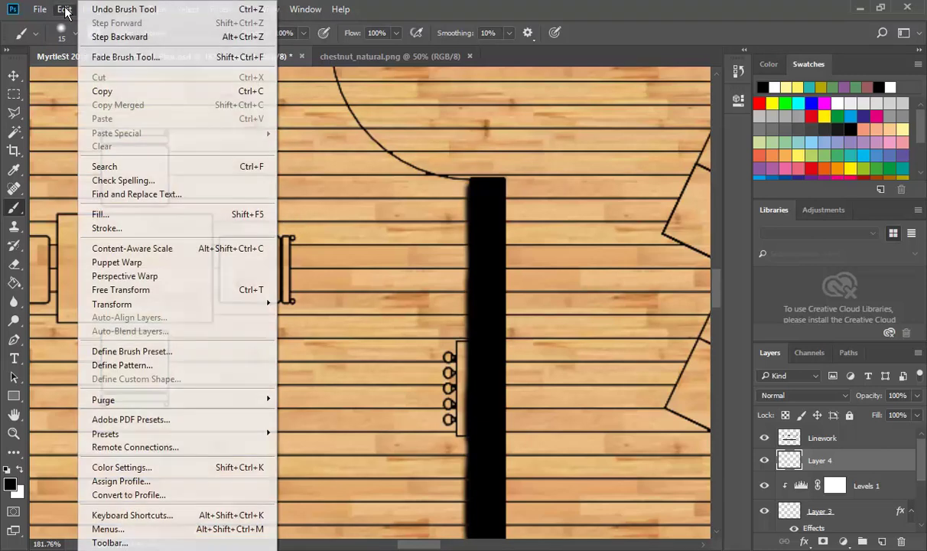
pyautogui.click(107, 39)
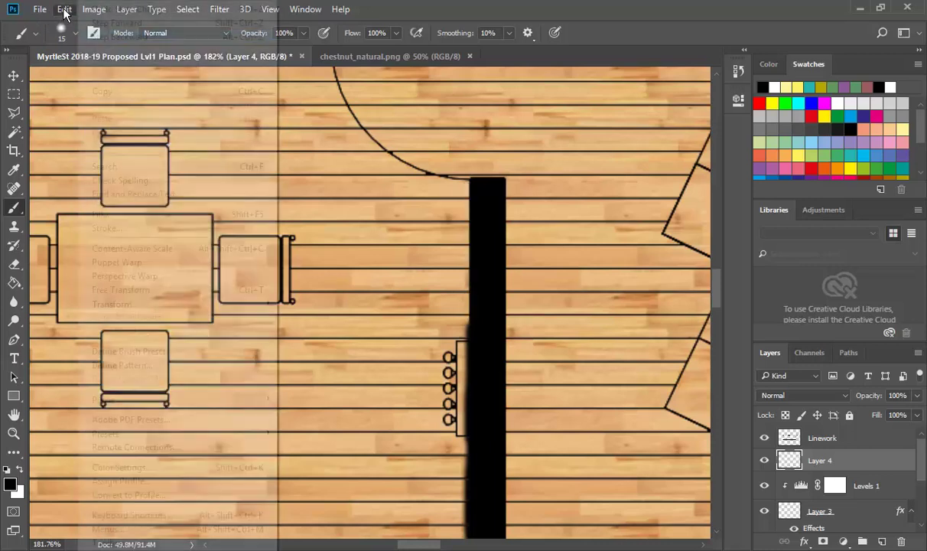
pyautogui.click(65, 9)
pyautogui.click(115, 38)
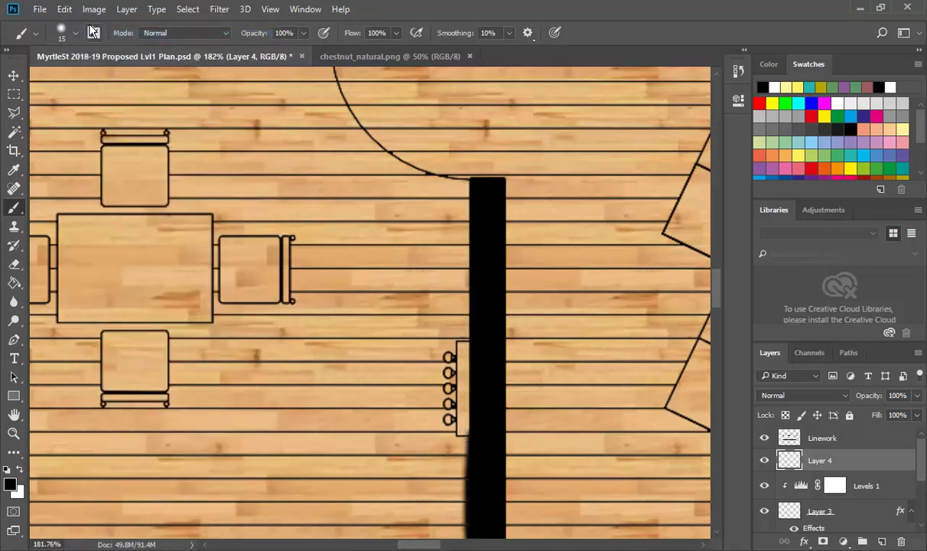
pyautogui.click(64, 9)
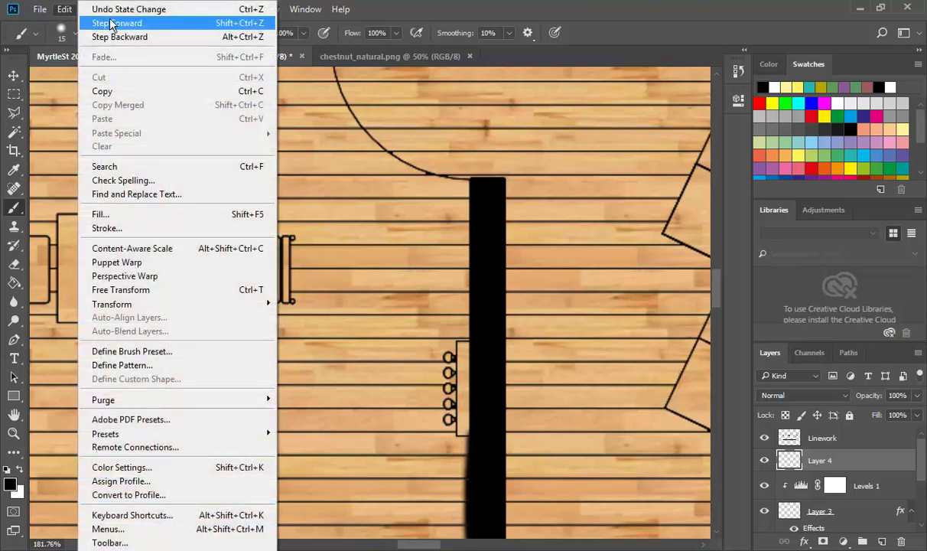
pyautogui.click(153, 24)
pyautogui.click(74, 10)
pyautogui.click(115, 23)
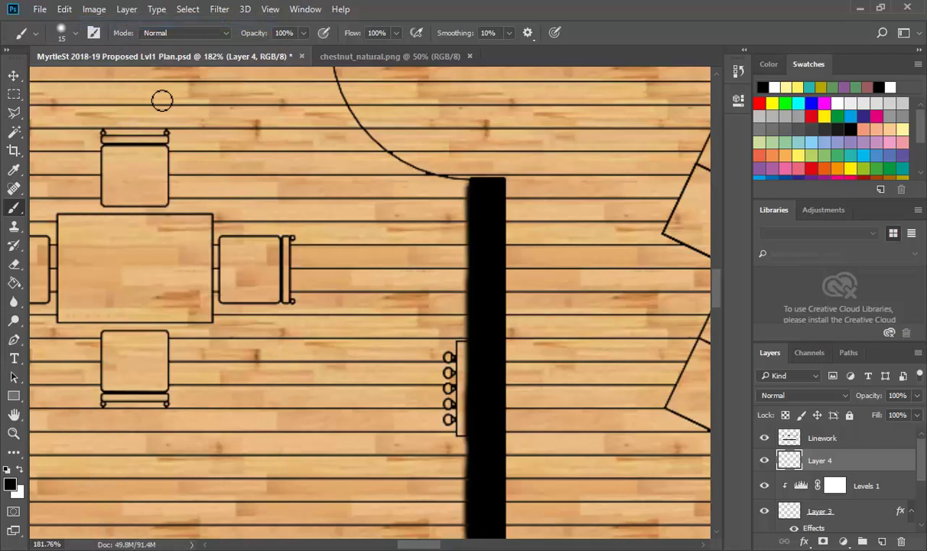
# - Show and enlarge the History list, revert to an earlier Brush Tool state, return to the latest one, and collapse the list
pyautogui.click(305, 10)
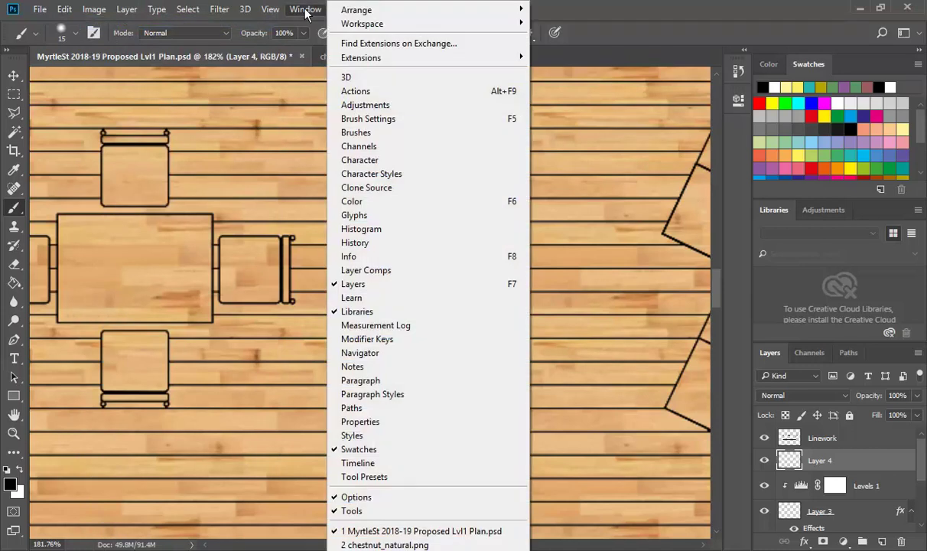
pyautogui.click(356, 244)
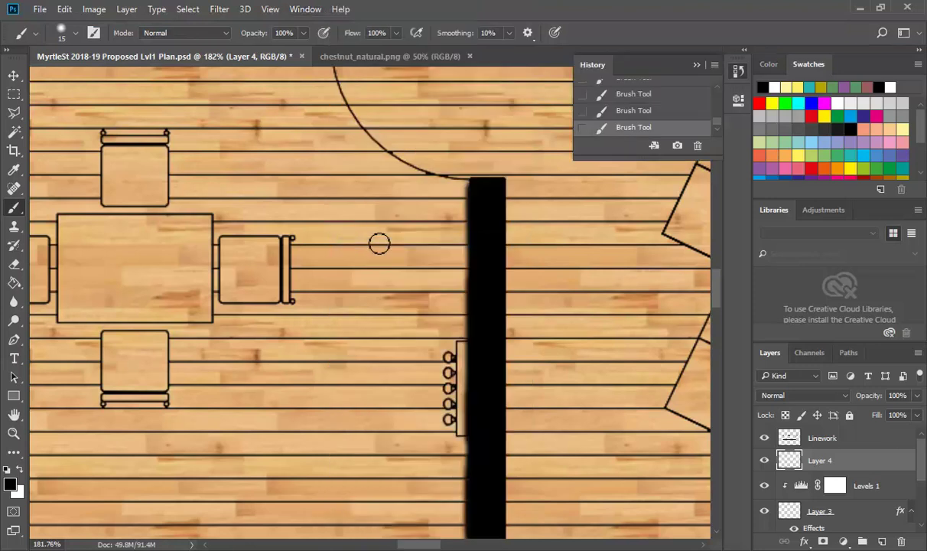
pyautogui.moveTo(616, 157); pyautogui.dragTo(621, 369)
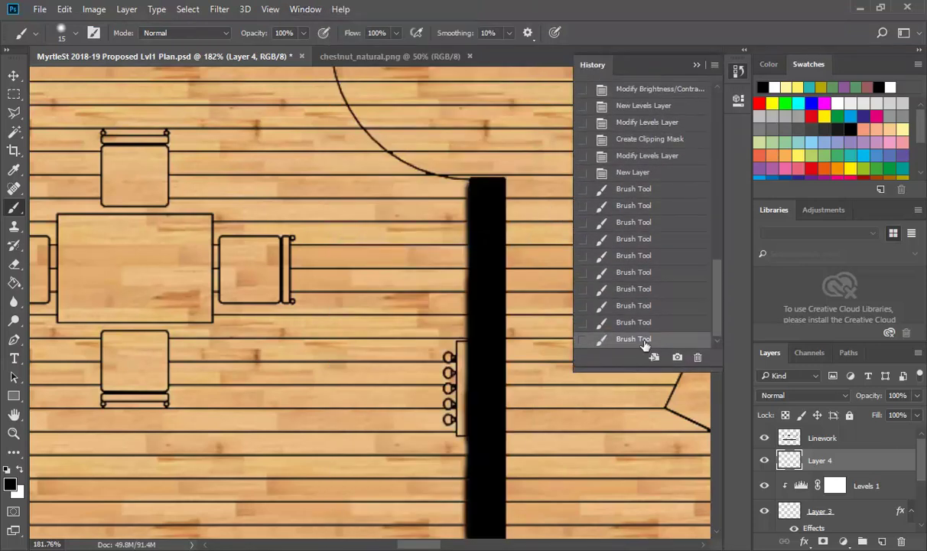
pyautogui.click(612, 238)
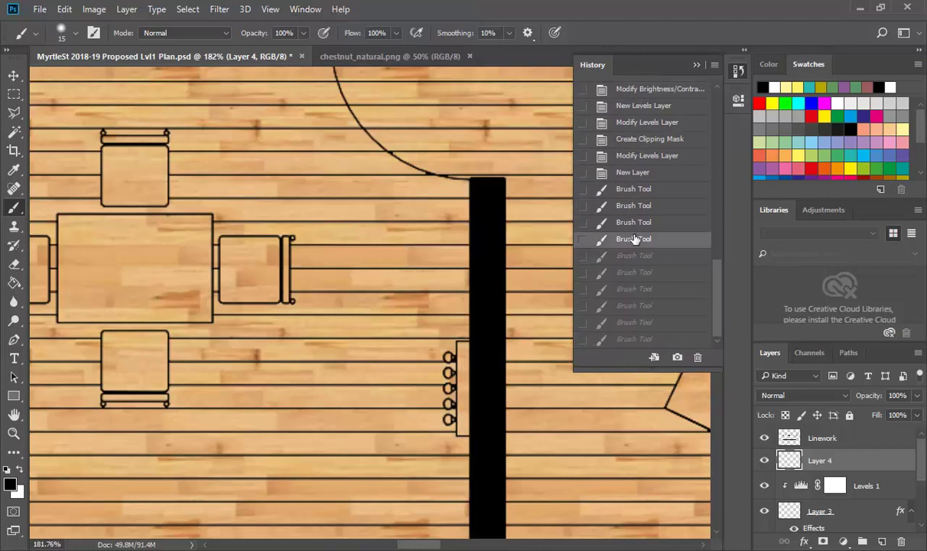
pyautogui.click(634, 340)
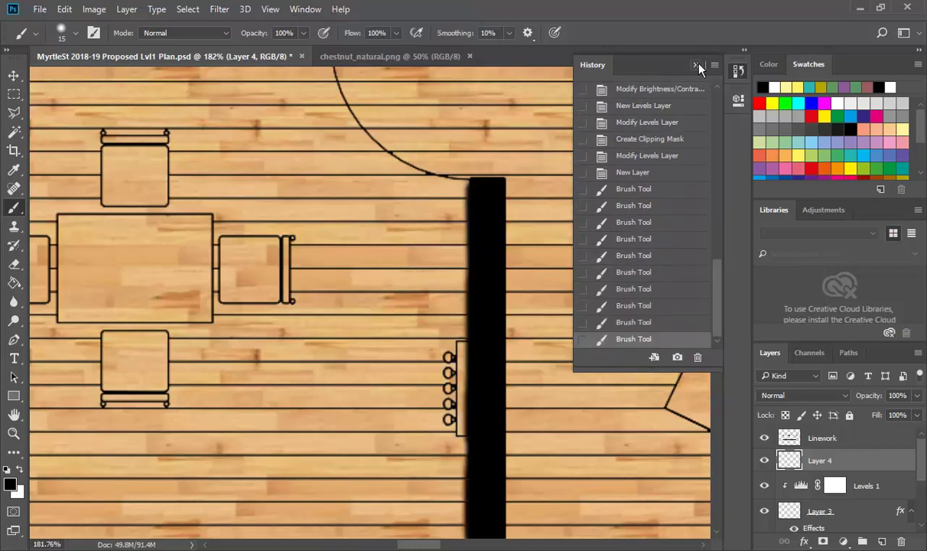
pyautogui.click(661, 60)
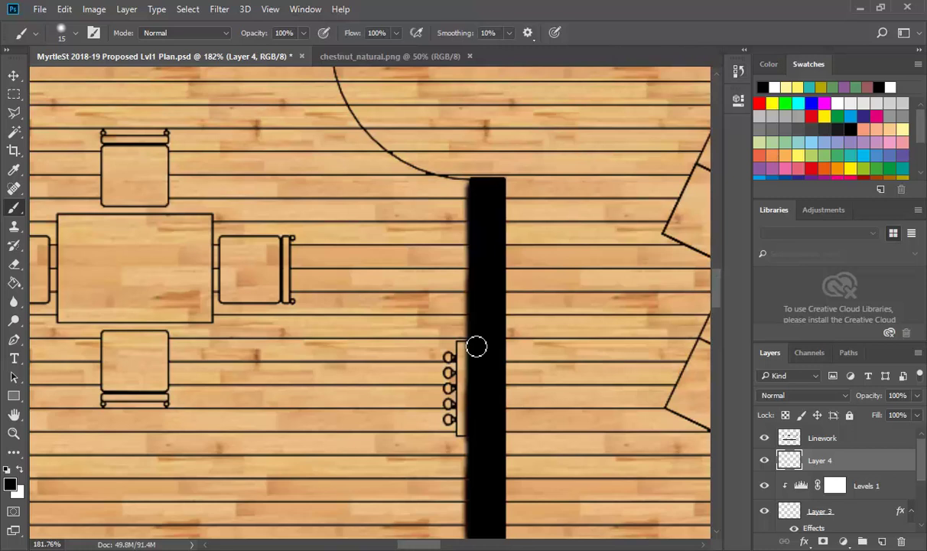
pyautogui.scroll(-6, 429, 309)
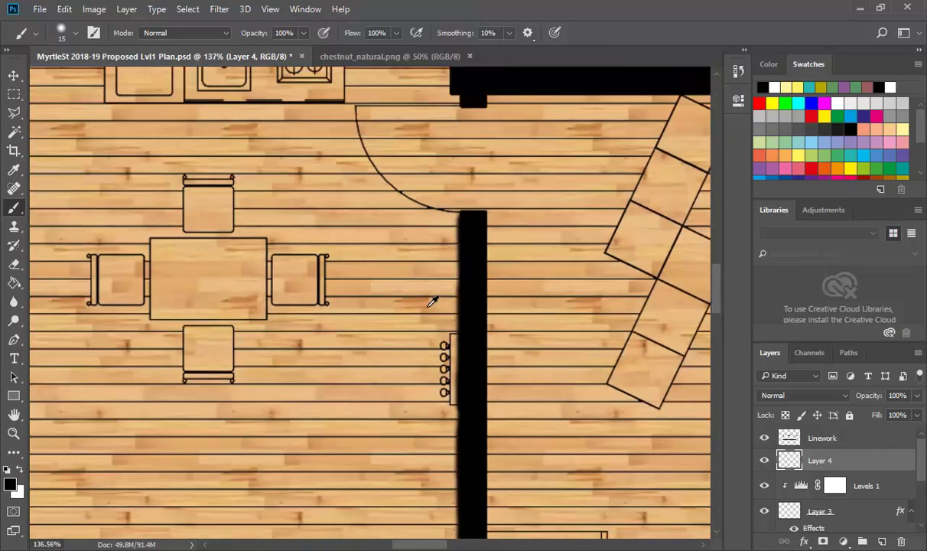
pyautogui.scroll(-2, 431, 302)
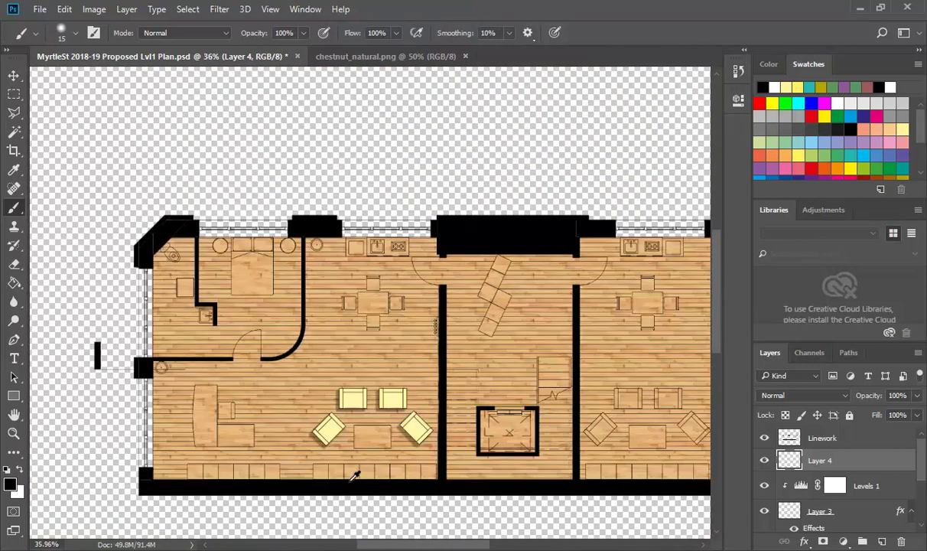
pyautogui.scroll(2, 332, 450)
pyautogui.scroll(1, 280, 403)
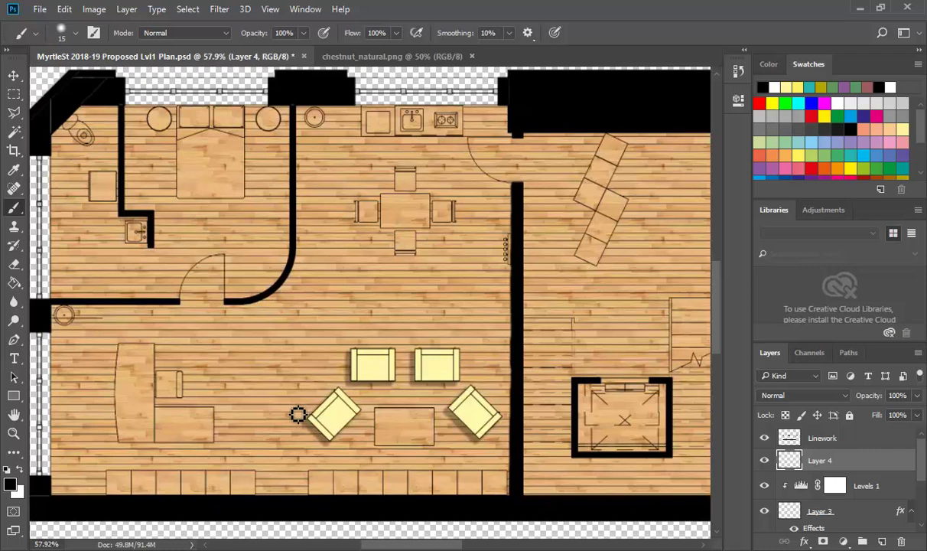
# - Switch to Revit, activate the floor plan view on sheet A110, and set its visual style to Realistic
pyautogui.hotkey('alt', 'Tab')
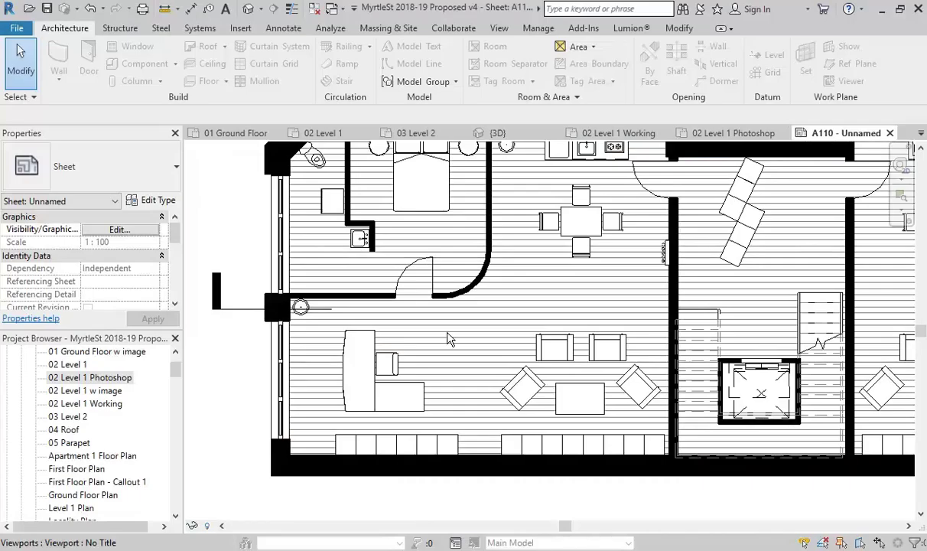
pyautogui.scroll(-3, 452, 338)
pyautogui.scroll(2, 355, 420)
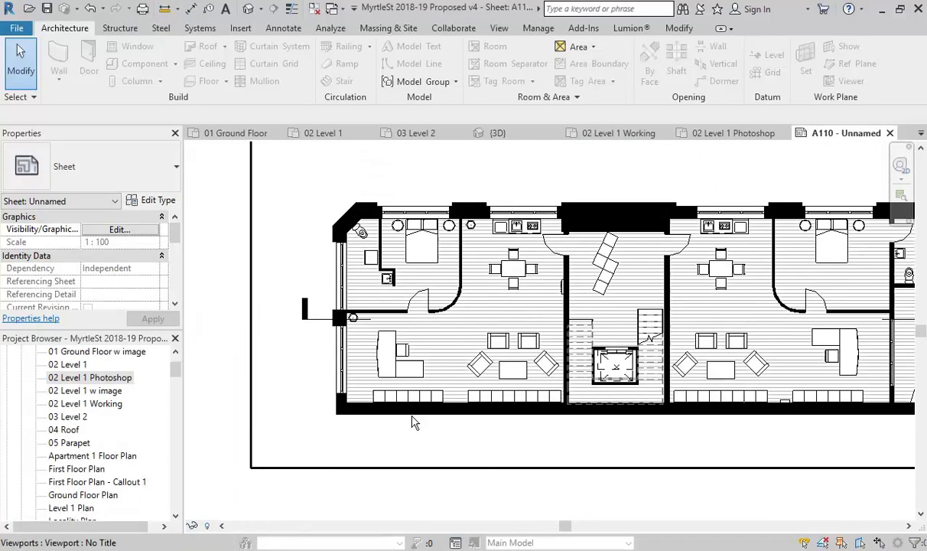
pyautogui.rightClick(424, 381)
pyautogui.click(452, 77)
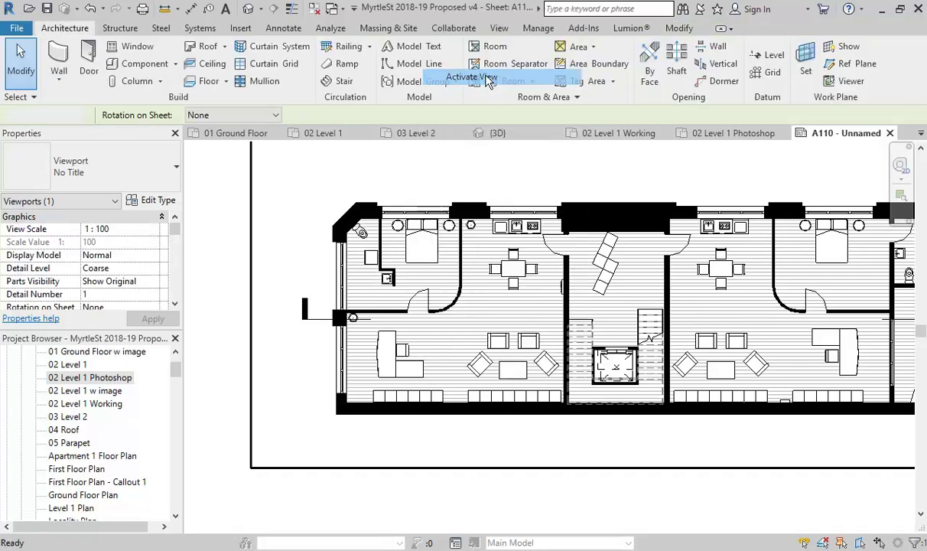
pyautogui.click(264, 525)
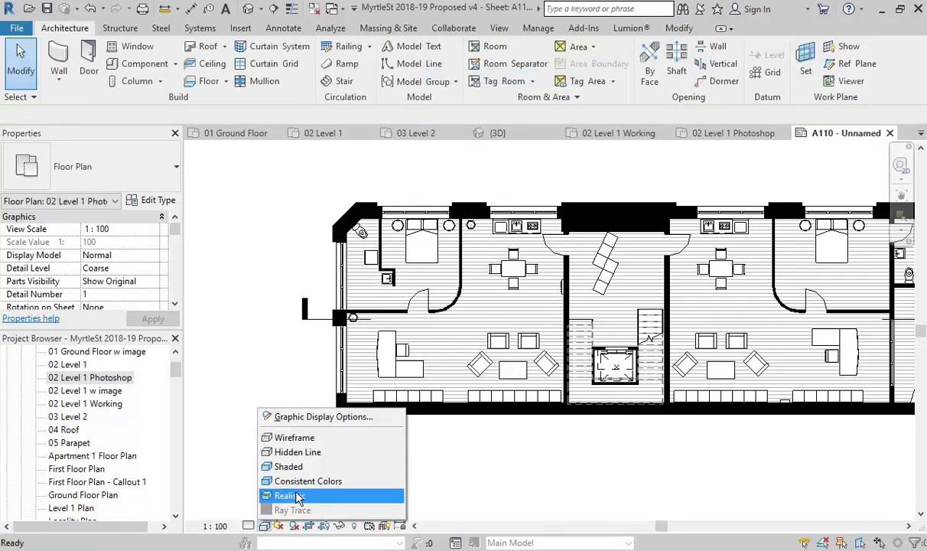
pyautogui.click(287, 495)
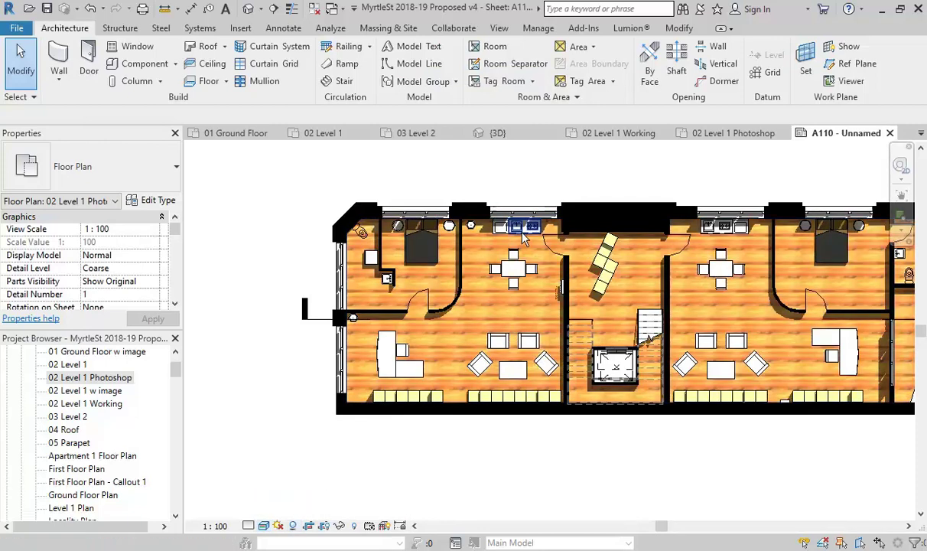
# - Inspect the shadows in the top-left bedroom and bathroom of the plan, and check the view's Sun Settings without changing them
pyautogui.moveTo(456, 329); pyautogui.dragTo(444, 342)
pyautogui.scroll(6, 373, 244)
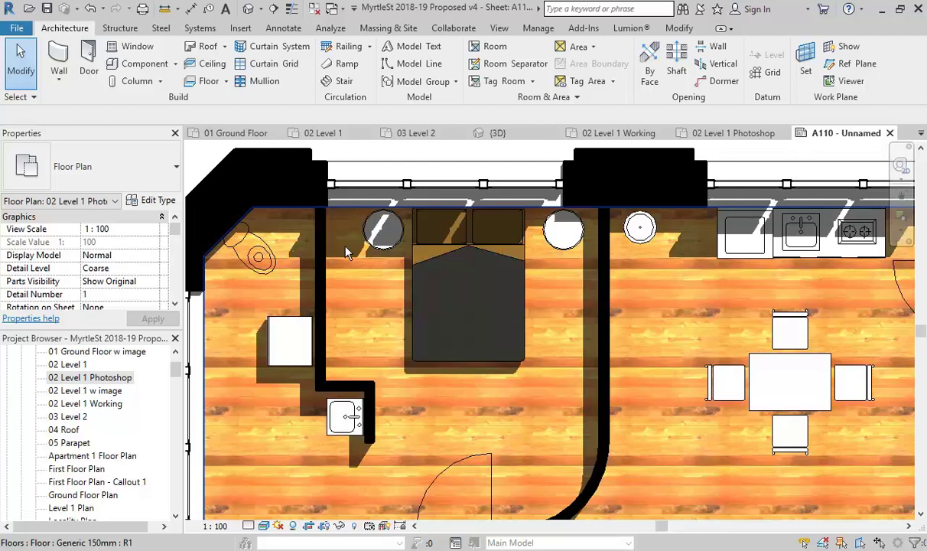
pyautogui.click(278, 526)
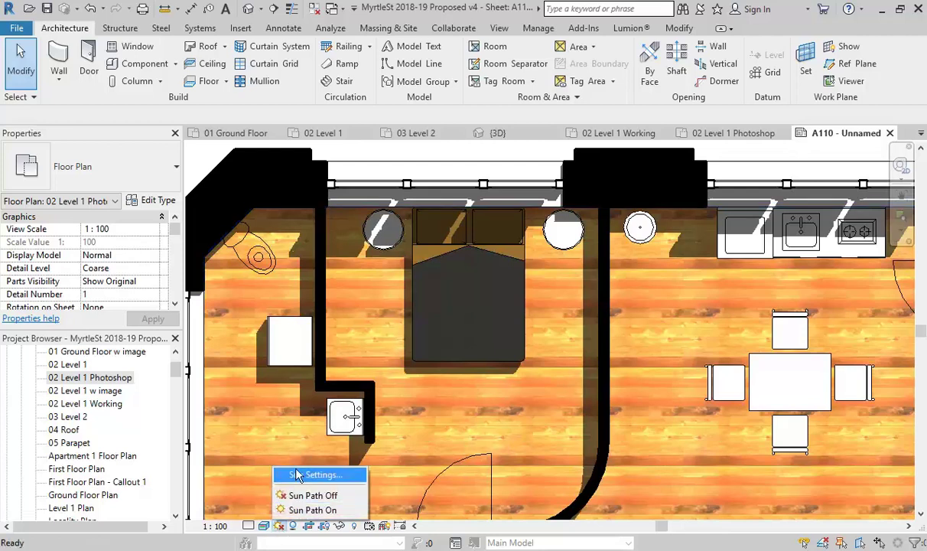
pyautogui.click(302, 473)
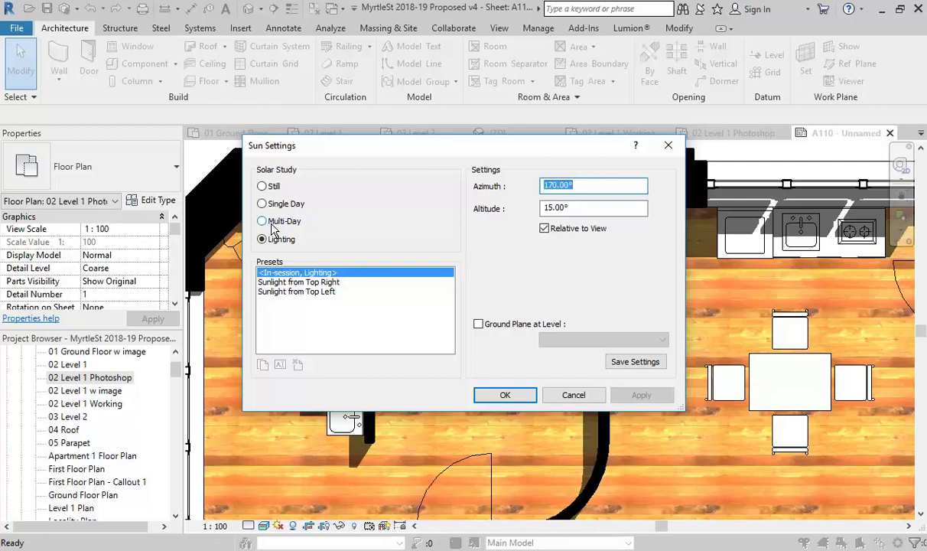
pyautogui.click(572, 395)
# - Examine the shadows around the bedroom's triple window and bed up close, leaving nothing selected
pyautogui.moveTo(562, 392); pyautogui.dragTo(671, 411)
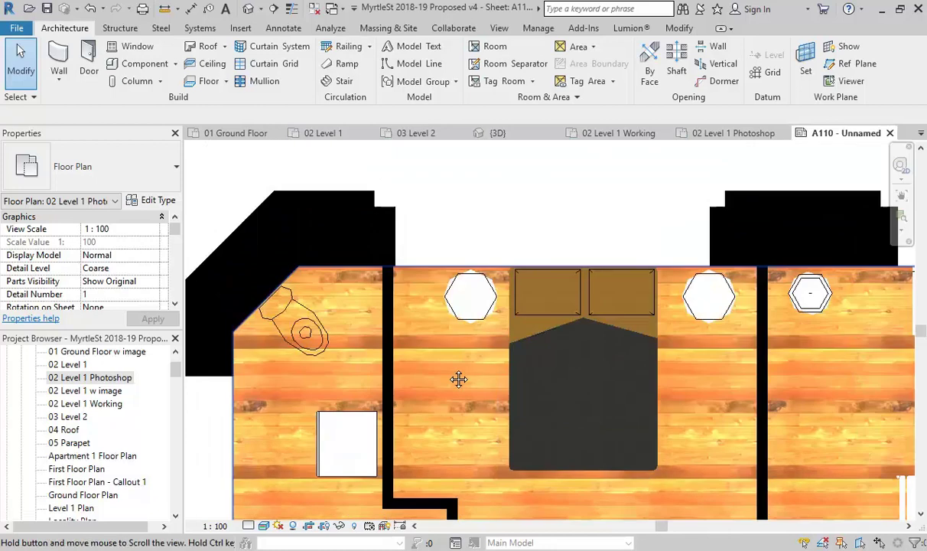
pyautogui.scroll(2, 475, 260)
pyautogui.click(475, 249)
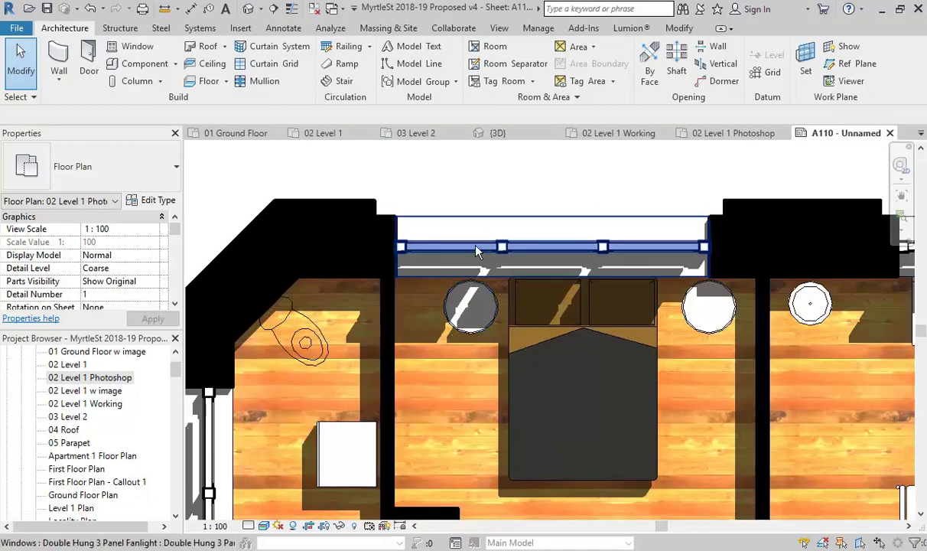
pyautogui.press('Escape')
pyautogui.scroll(-3, 413, 277)
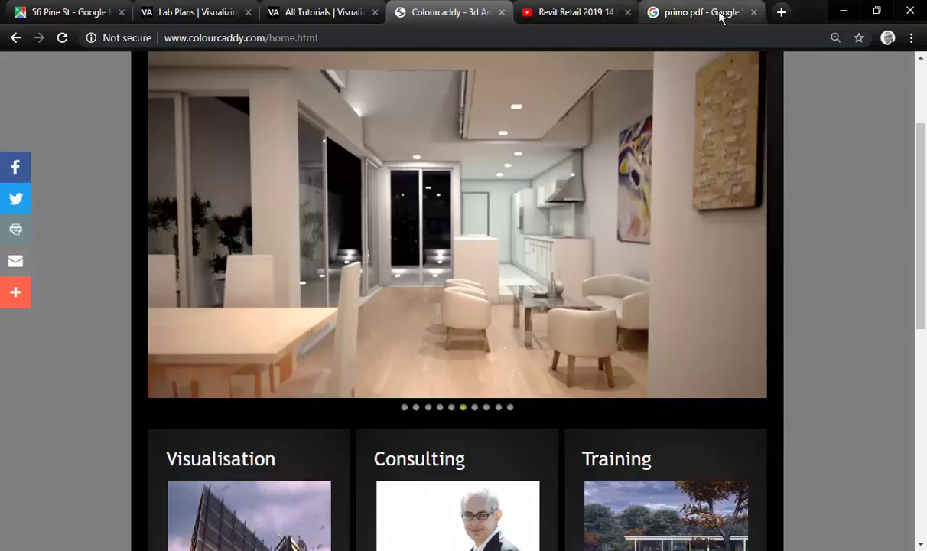
# - Switch to the Google search page in Chrome and replace the existing query with a search for "atelier bow wow"
pyautogui.click(719, 17)
pyautogui.moveTo(159, 85); pyautogui.dragTo(109, 93)
pyautogui.click(221, 82)
pyautogui.write('at')
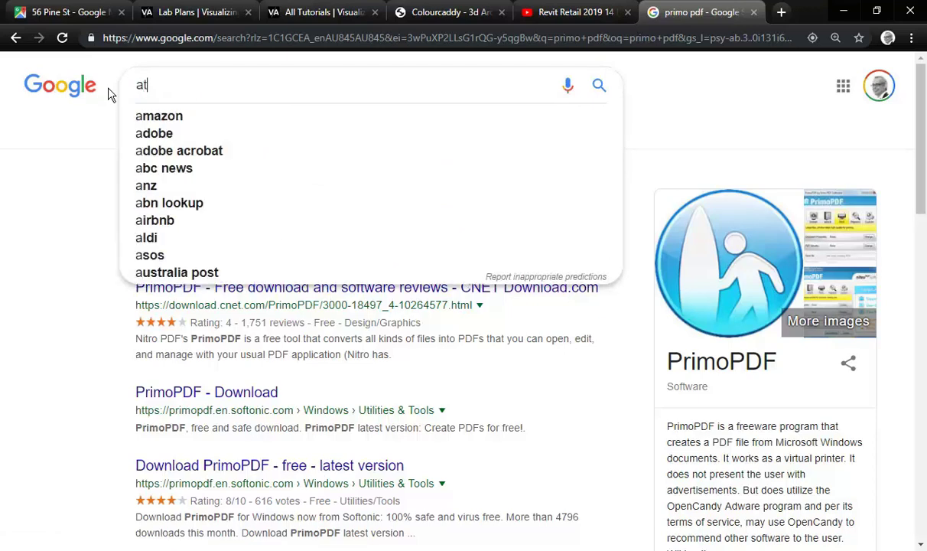
pyautogui.write('elier')
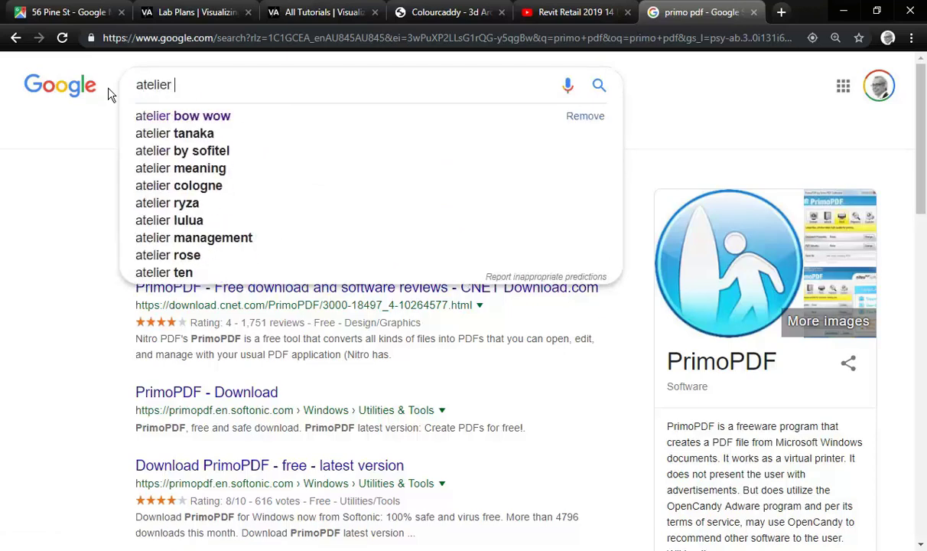
pyautogui.press('Down')
pyautogui.press('Return')
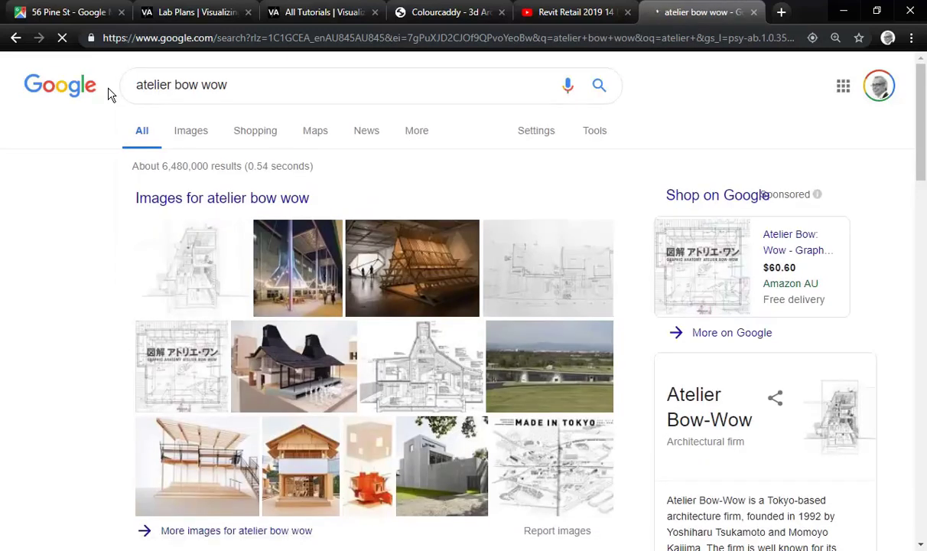
# - Show the image results for Atelier Bow-Wow, and enlarge and close the sectional perspective of the Atelier Bow Wow house
pyautogui.scroll(-3, 339, 346)
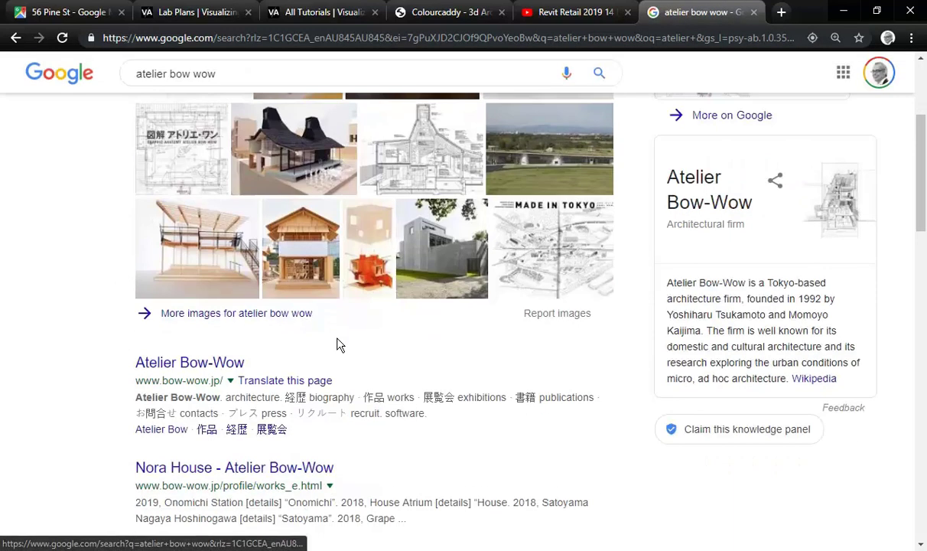
pyautogui.scroll(3, 337, 344)
pyautogui.click(192, 133)
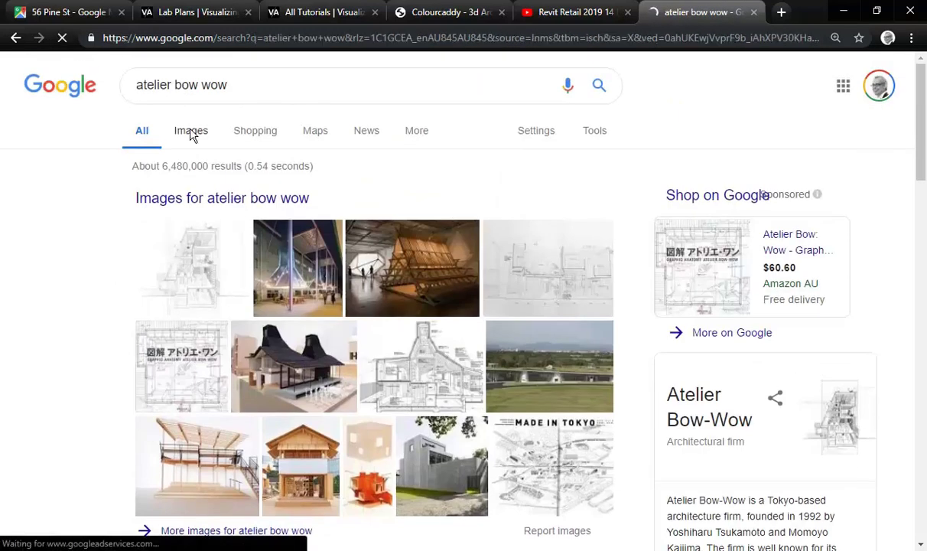
pyautogui.scroll(-2, 405, 279)
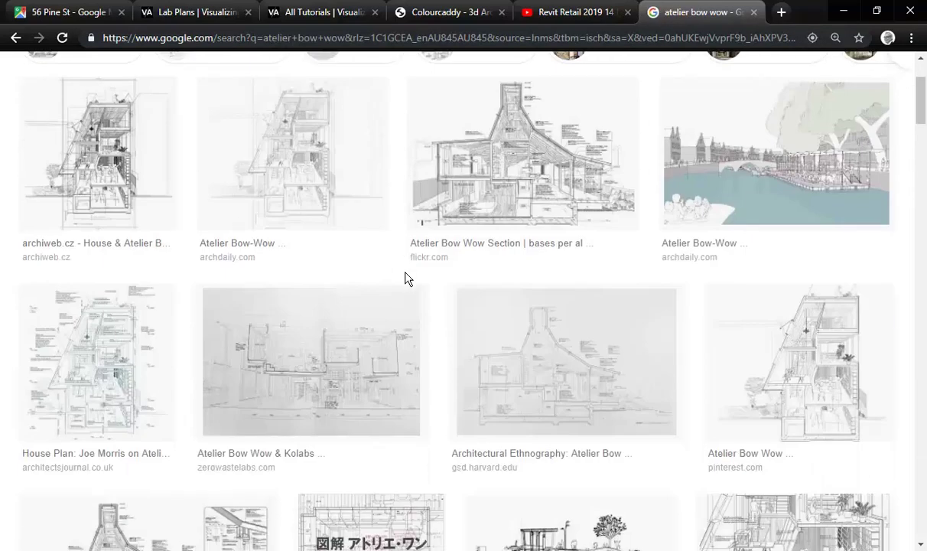
pyautogui.scroll(-2, 406, 280)
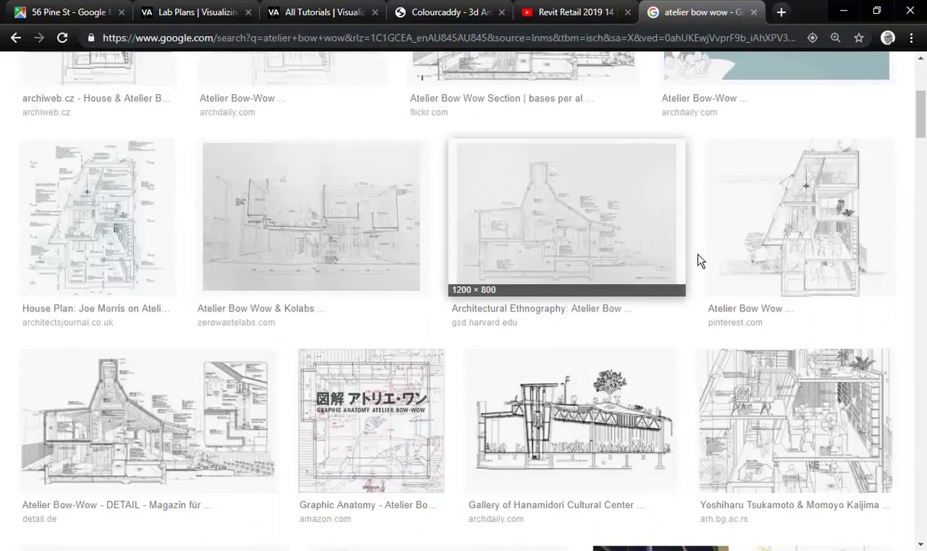
pyautogui.click(820, 222)
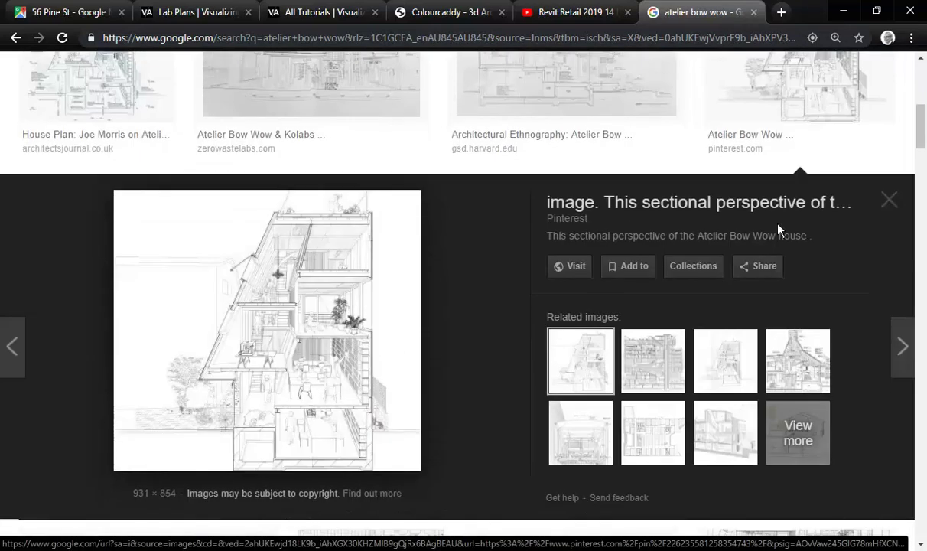
pyautogui.click(892, 199)
# - Browse the remaining Atelier Bow-Wow images for drawing styles in sections, plans and perspectives, and return to the start of the results
pyautogui.scroll(-3, 271, 235)
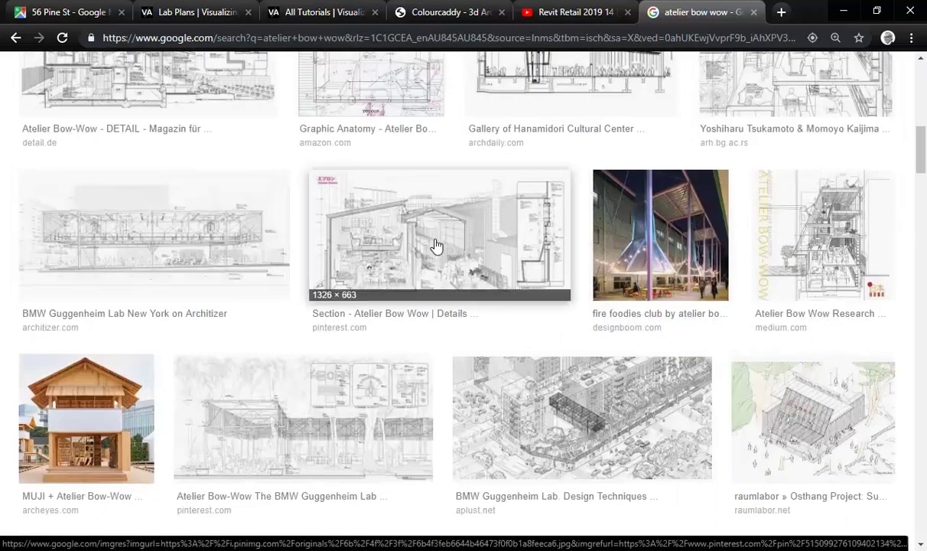
pyautogui.scroll(-3, 435, 245)
pyautogui.scroll(-3, 381, 338)
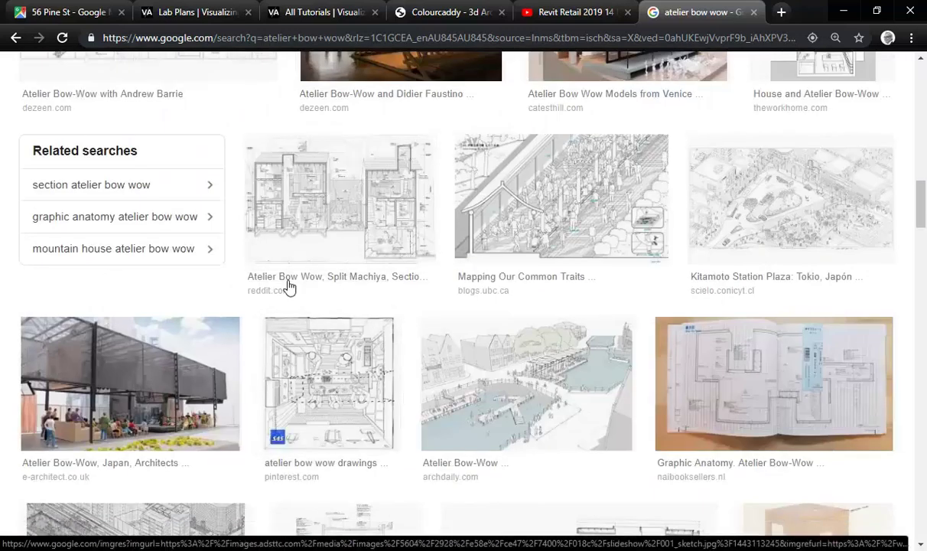
pyautogui.scroll(-2, 429, 249)
pyautogui.scroll(-3, 459, 229)
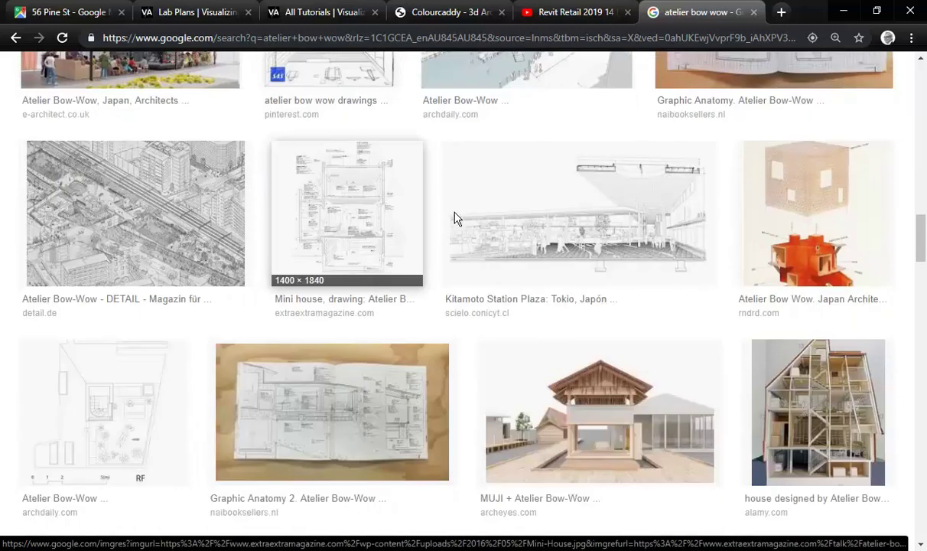
pyautogui.scroll(-1, 91, 369)
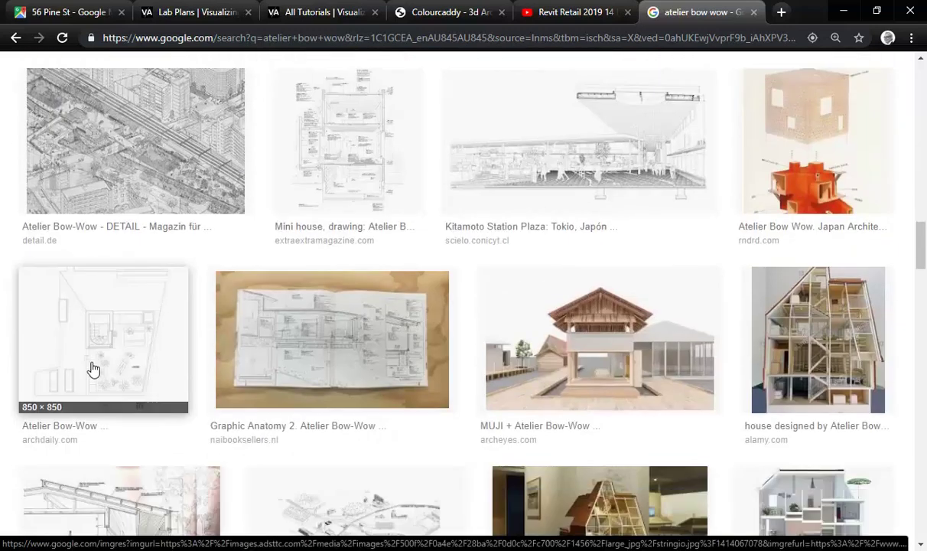
pyautogui.scroll(-3, 115, 230)
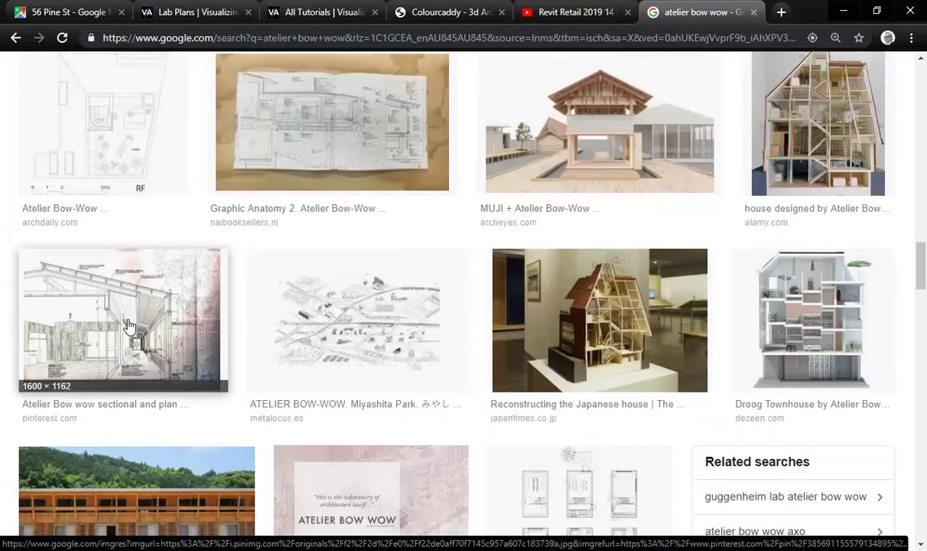
pyautogui.scroll(-5, 128, 325)
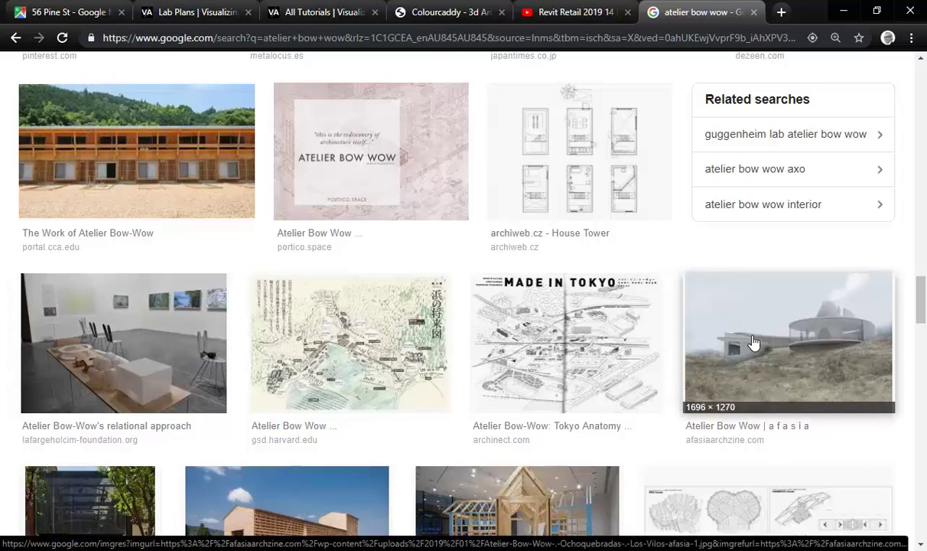
pyautogui.scroll(-8, 299, 314)
pyautogui.press('Home')
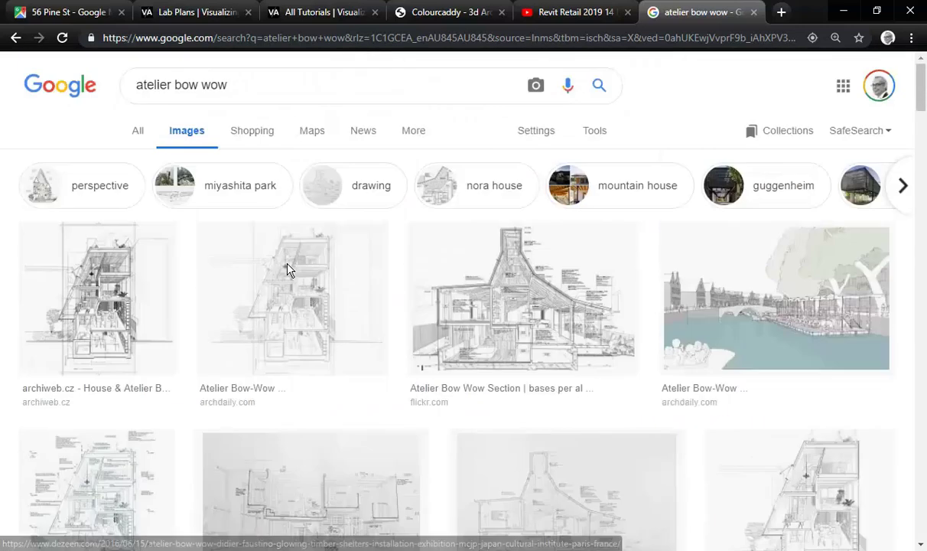
# - Replace the image search query with "superstudio" and run the search
pyautogui.moveTo(238, 87); pyautogui.dragTo(72, 90)
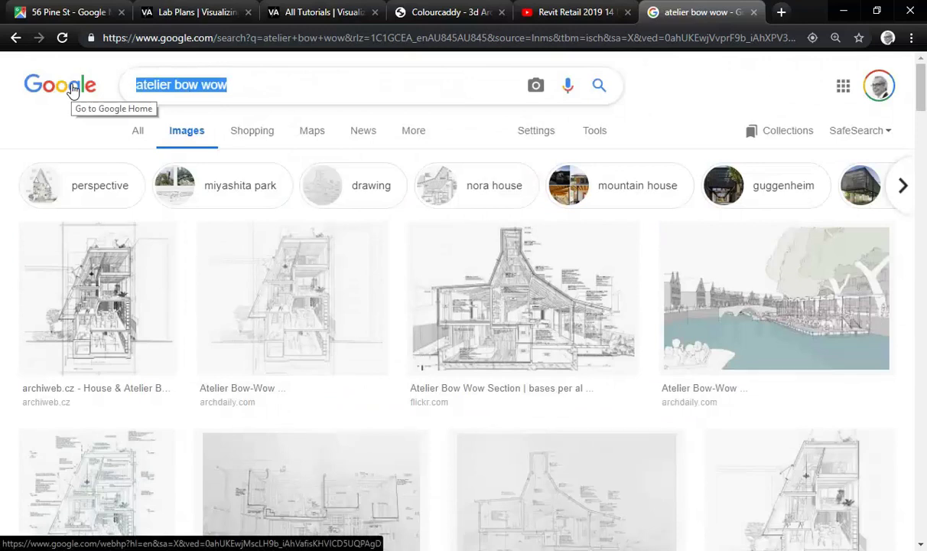
pyautogui.write('superstu')
pyautogui.press('BackSpace')
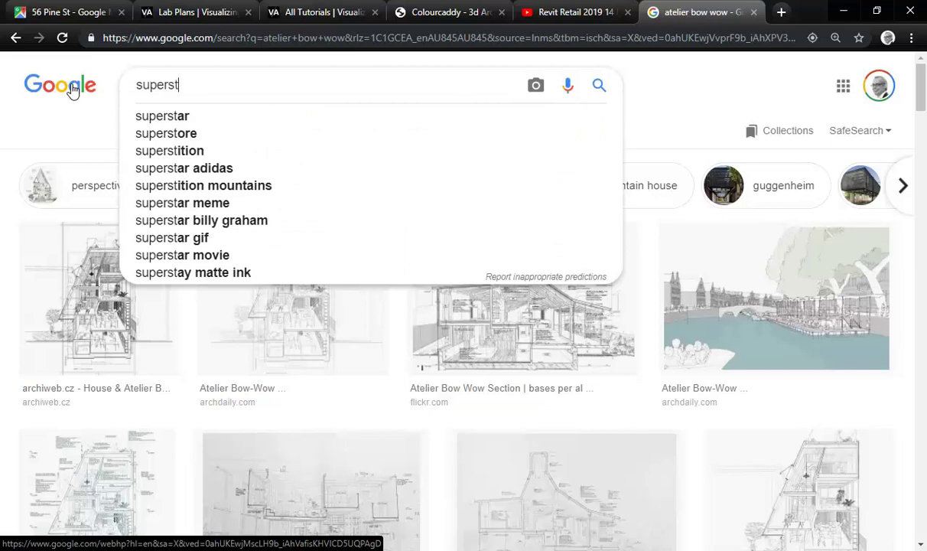
pyautogui.write('u')
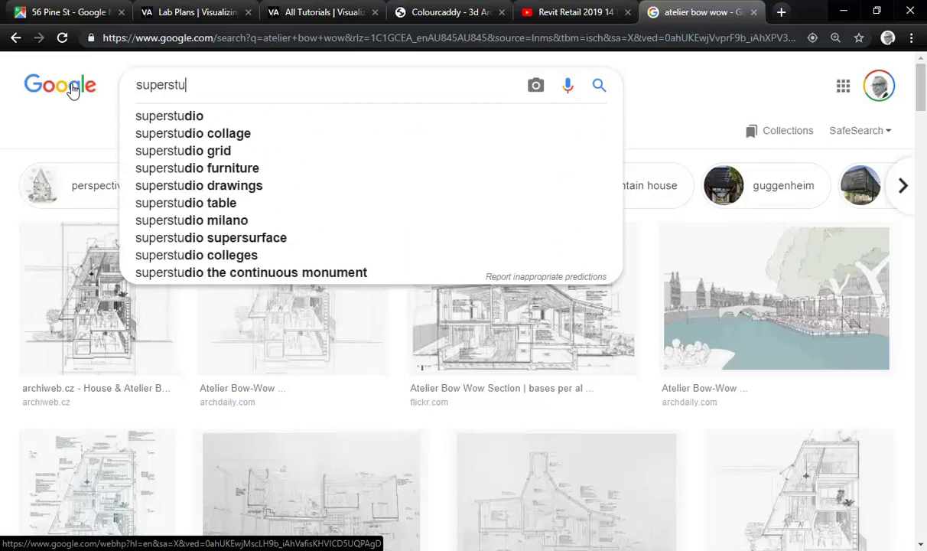
pyautogui.click(156, 117)
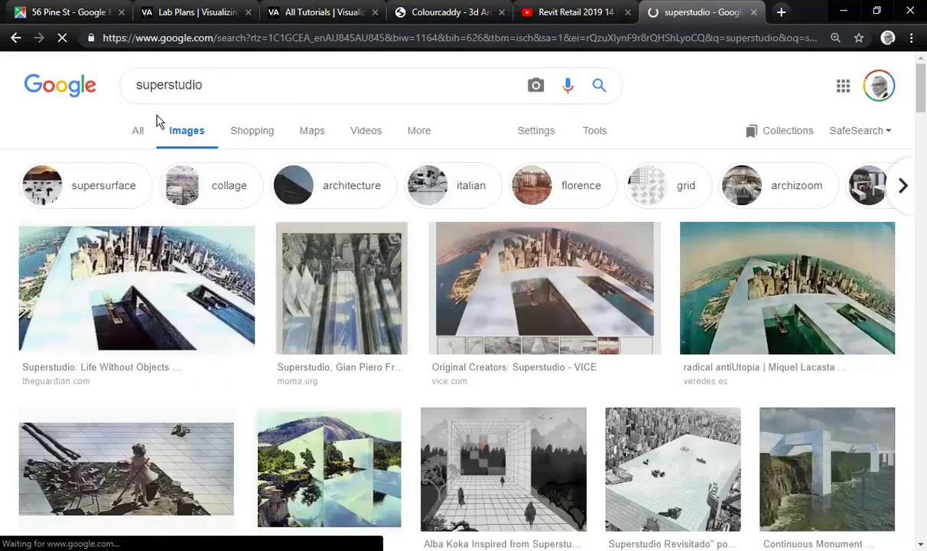
# - Browse the Superstudio collages and enlarge the Holiday Machine in Tropea, Italy image
pyautogui.scroll(-5, 335, 306)
pyautogui.scroll(4, 383, 276)
pyautogui.scroll(-1, 498, 306)
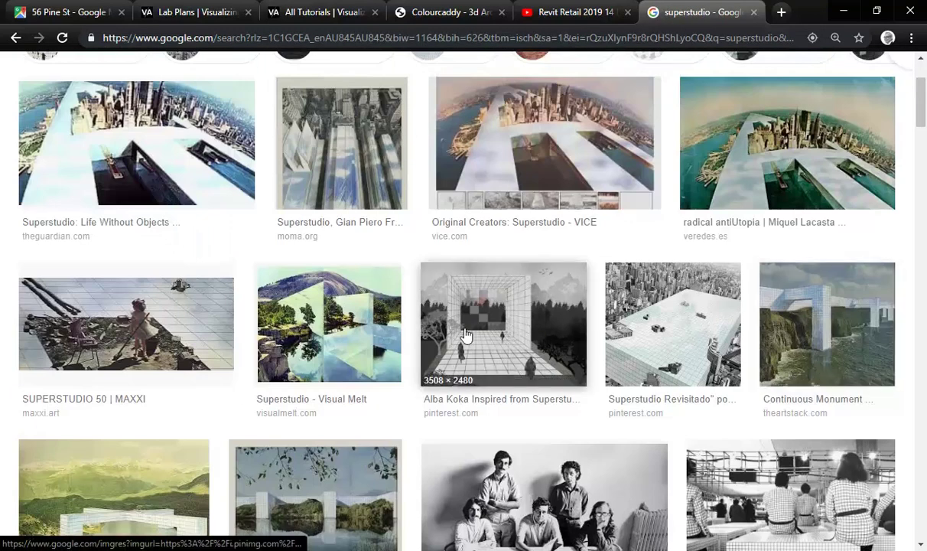
pyautogui.scroll(-4, 325, 327)
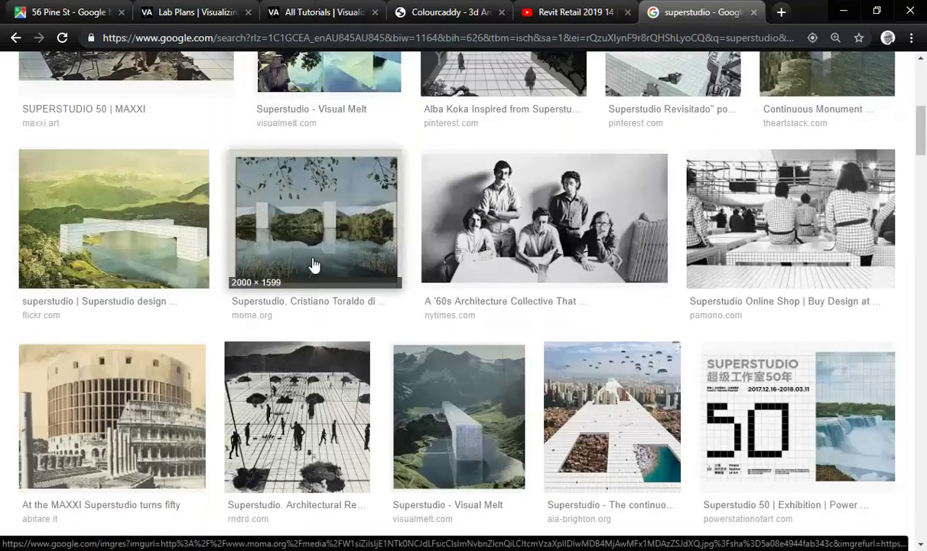
pyautogui.scroll(-2, 451, 406)
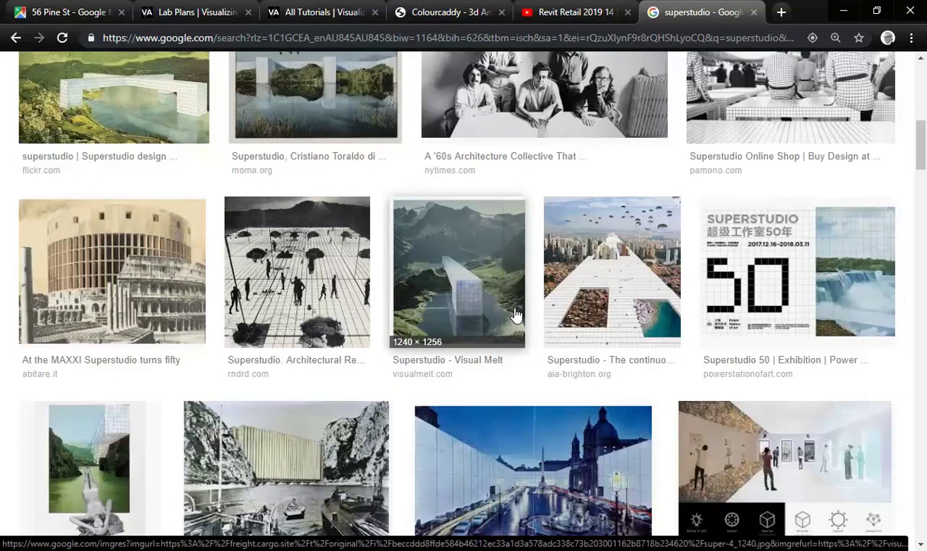
pyautogui.scroll(-2, 459, 315)
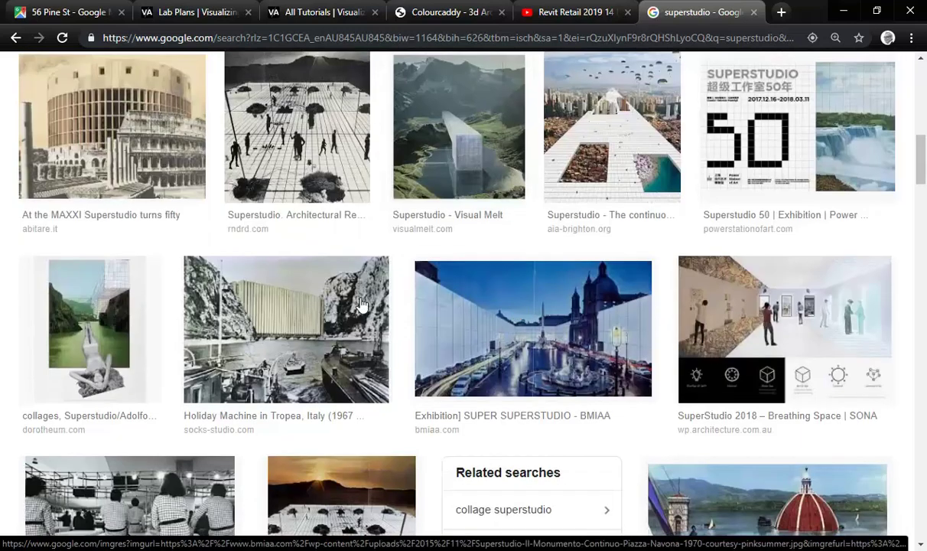
pyautogui.click(290, 318)
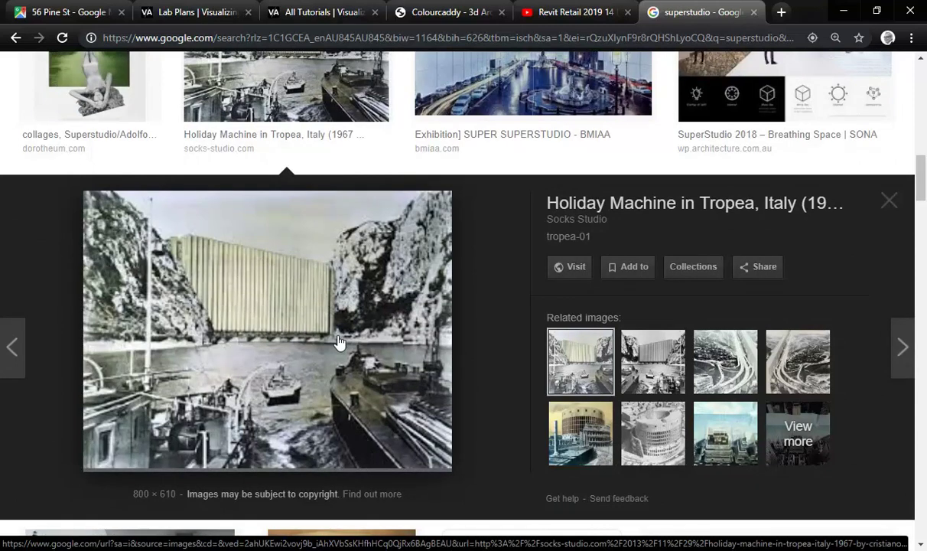
# - Enlarge the SUPER SUPERSTUDIO exhibition collage from bmiaa.com and the Superstudio 50 image by Etaoin Shrdlu Studio
pyautogui.scroll(-3, 344, 340)
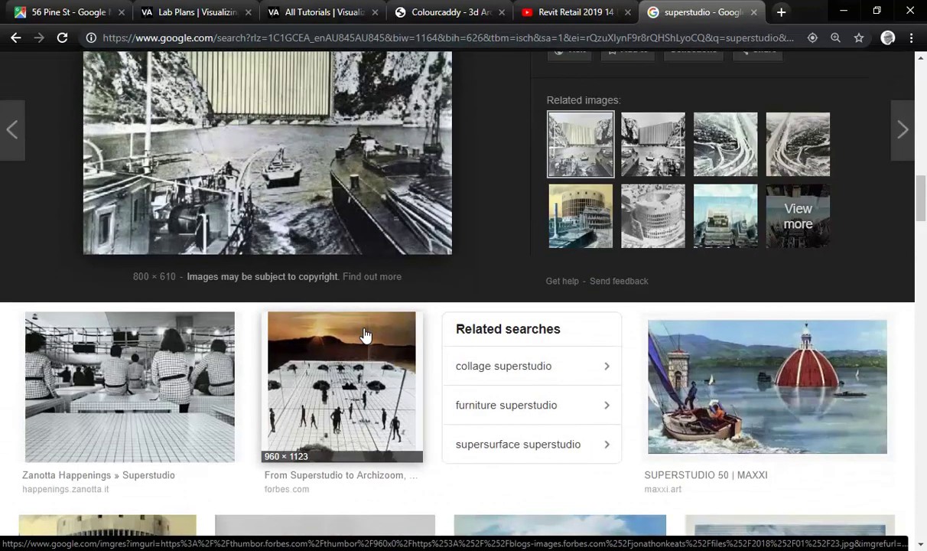
pyautogui.scroll(-4, 365, 335)
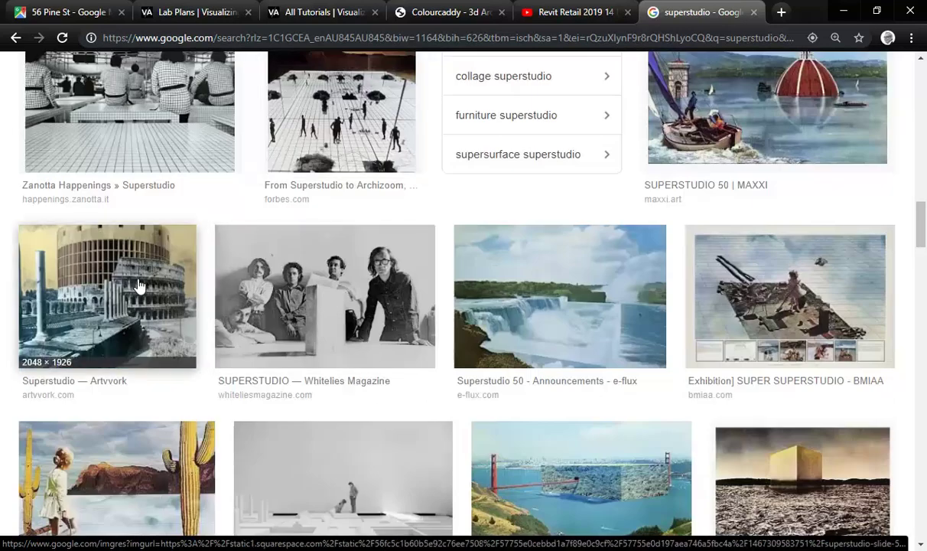
pyautogui.click(803, 325)
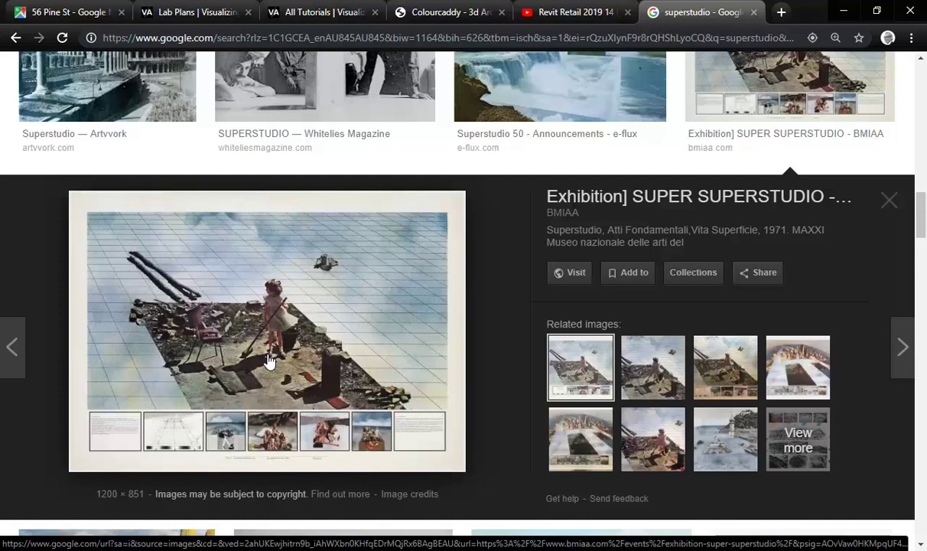
pyautogui.scroll(-4, 268, 362)
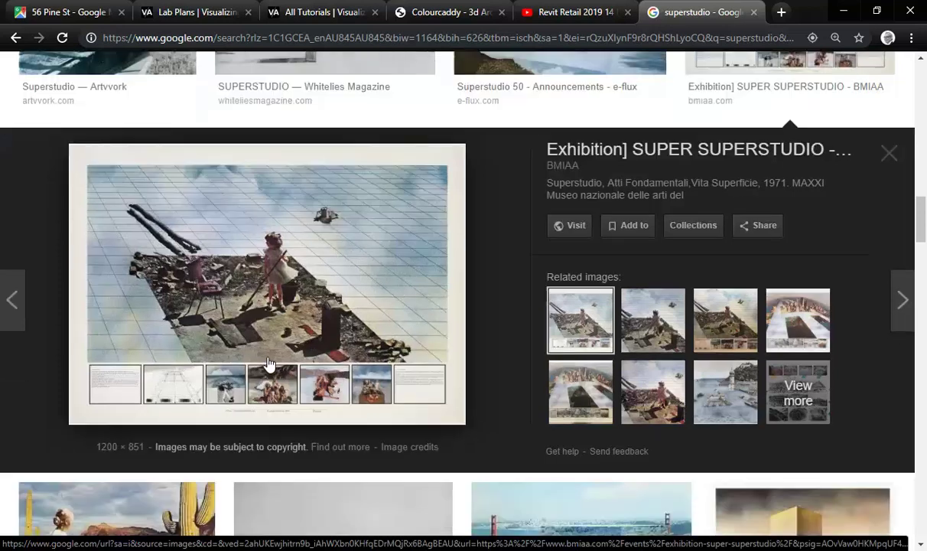
pyautogui.click(307, 338)
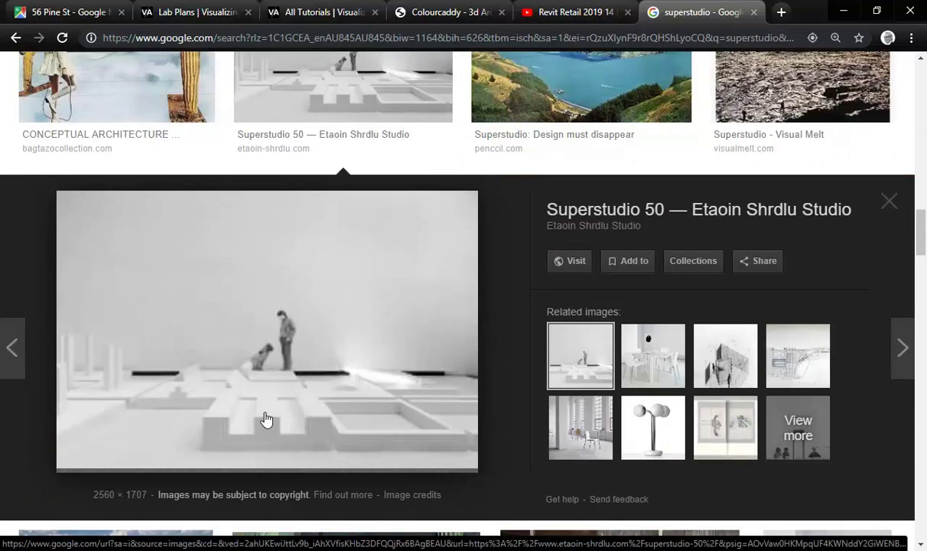
# - Switch to Photoshop, compare the plan with Layer 4 hidden and shown, and set that layer's blending mode to Multiply
pyautogui.click(843, 11)
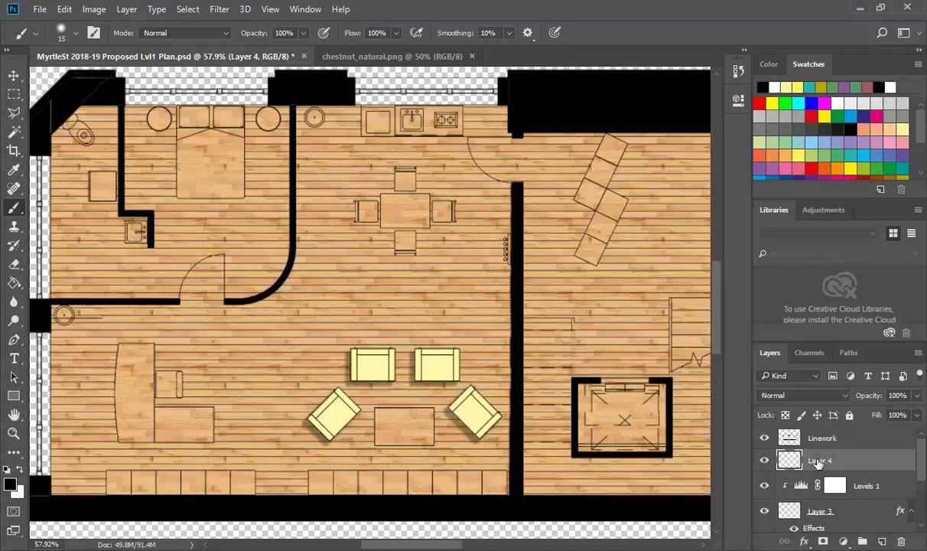
pyautogui.click(764, 460)
pyautogui.click(765, 460)
pyautogui.click(846, 397)
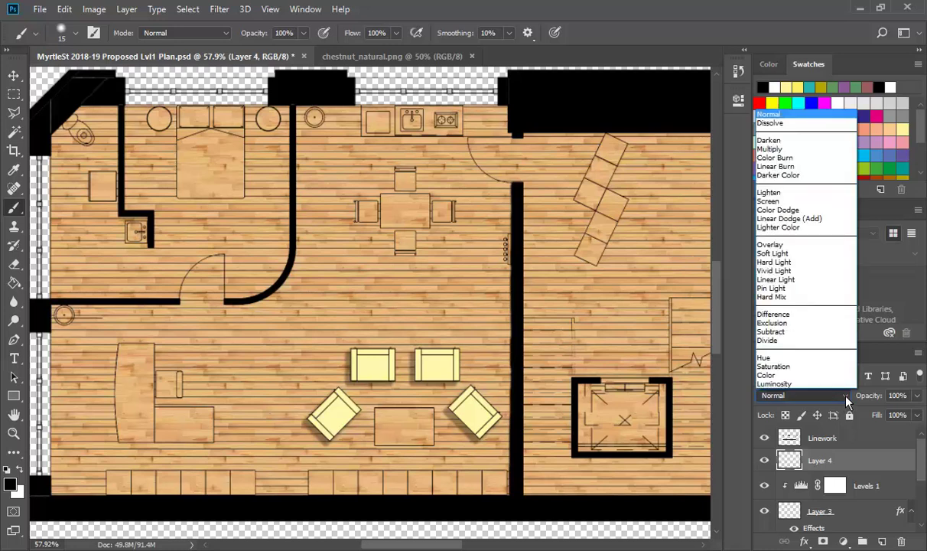
pyautogui.click(788, 150)
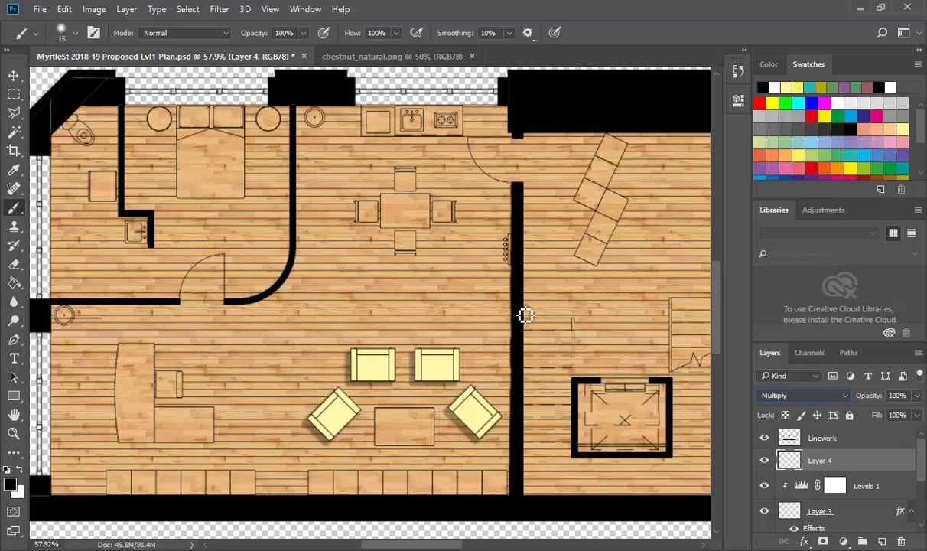
# - Reduce Layer 4's opacity to 37%, checking its shadows with the layer hidden and shown
pyautogui.click(917, 396)
pyautogui.moveTo(917, 414); pyautogui.dragTo(881, 415)
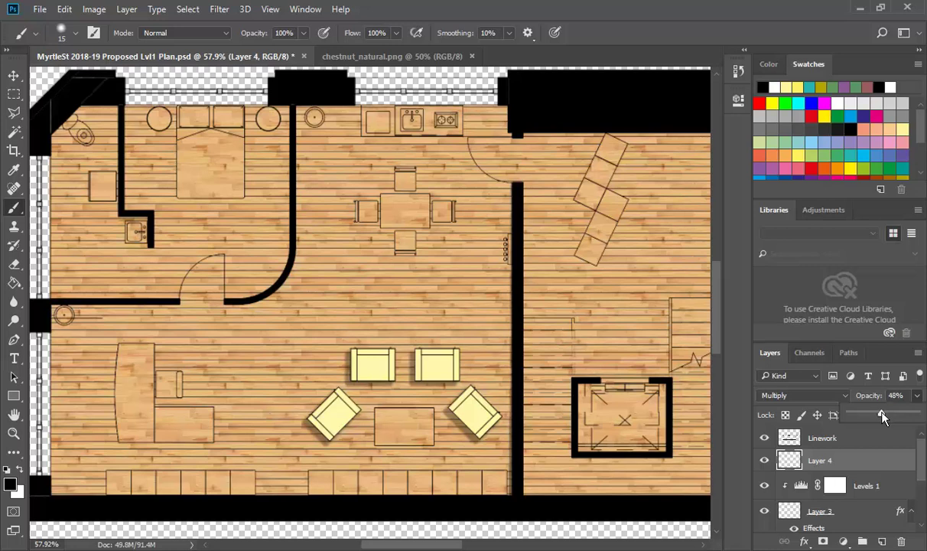
pyautogui.click(919, 396)
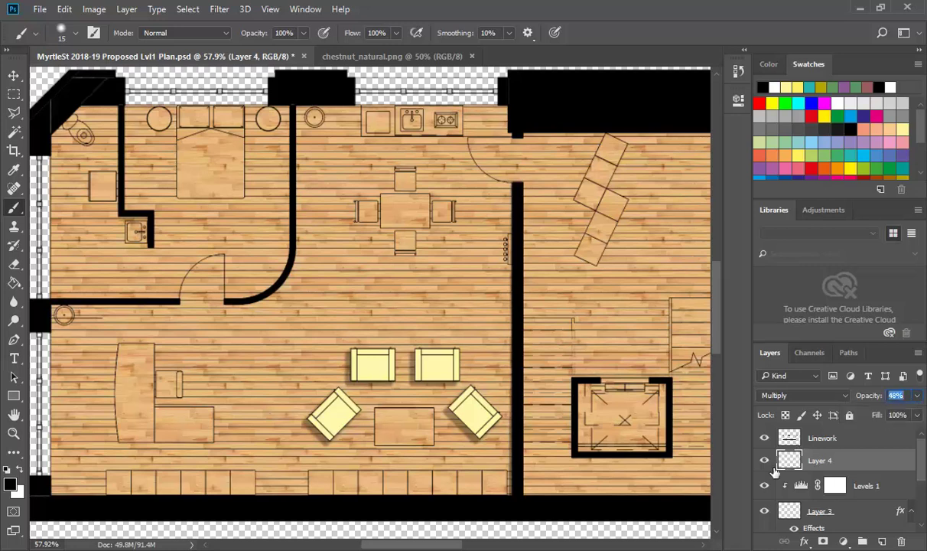
pyautogui.press('Return')
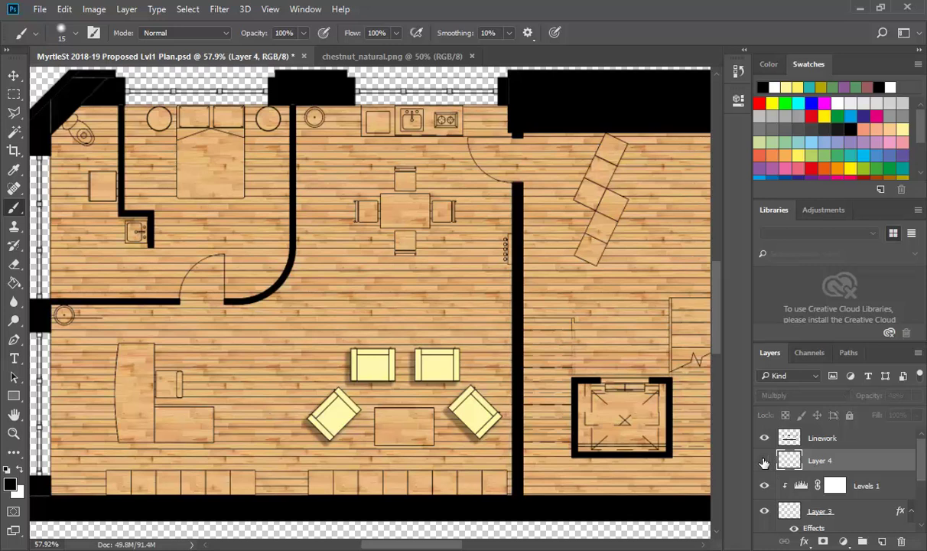
pyautogui.click(764, 462)
pyautogui.click(764, 462)
pyautogui.click(916, 396)
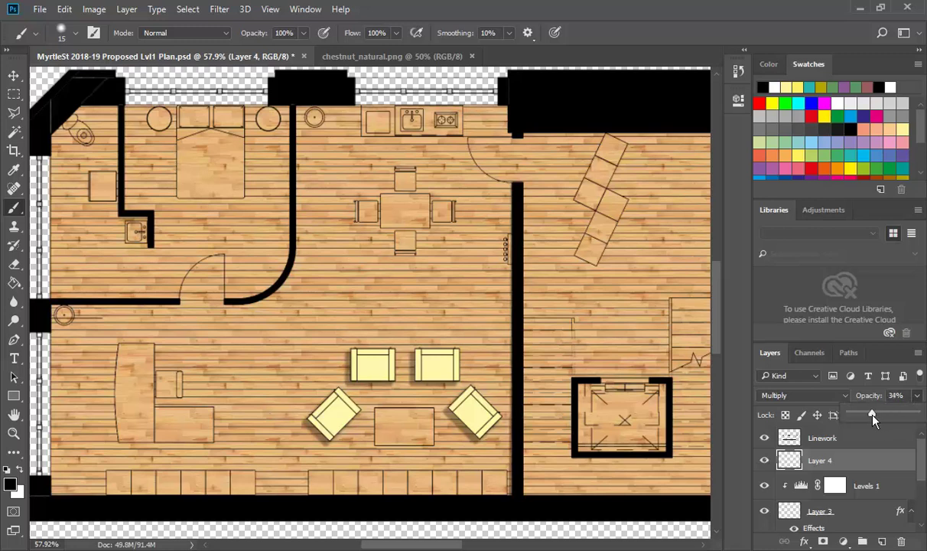
pyautogui.click(918, 396)
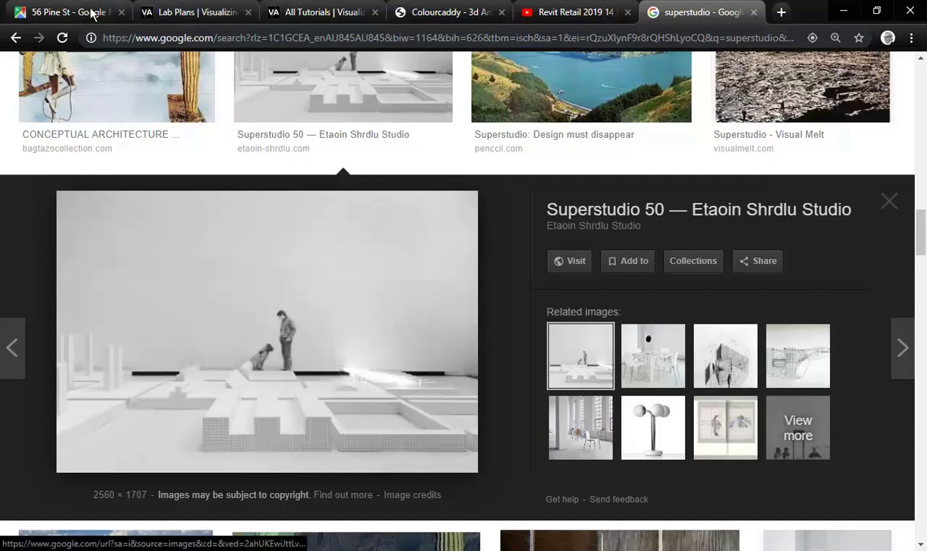
# - Switch to the browser's Lab Plans page, return to the Visualizing Architecture gallery and browse its projects for drawing styles
pyautogui.click(181, 15)
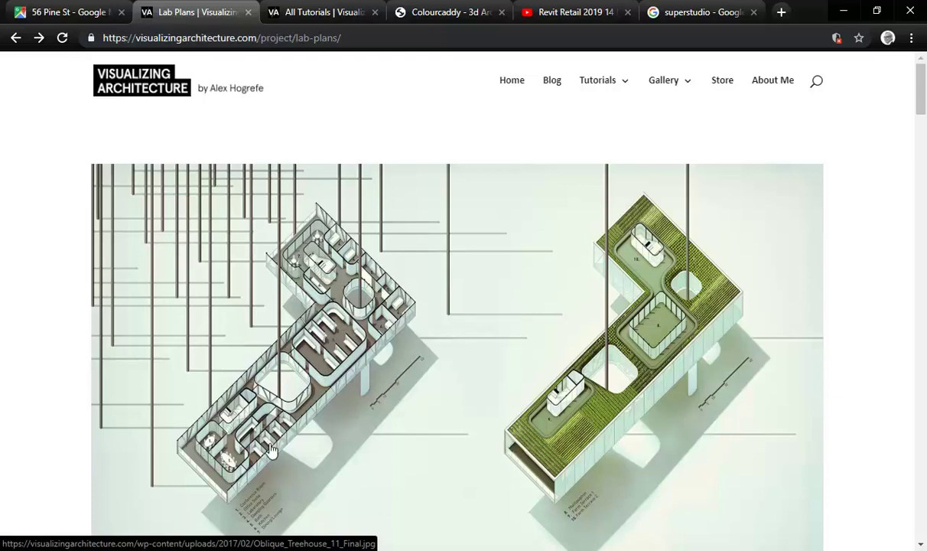
pyautogui.click(16, 37)
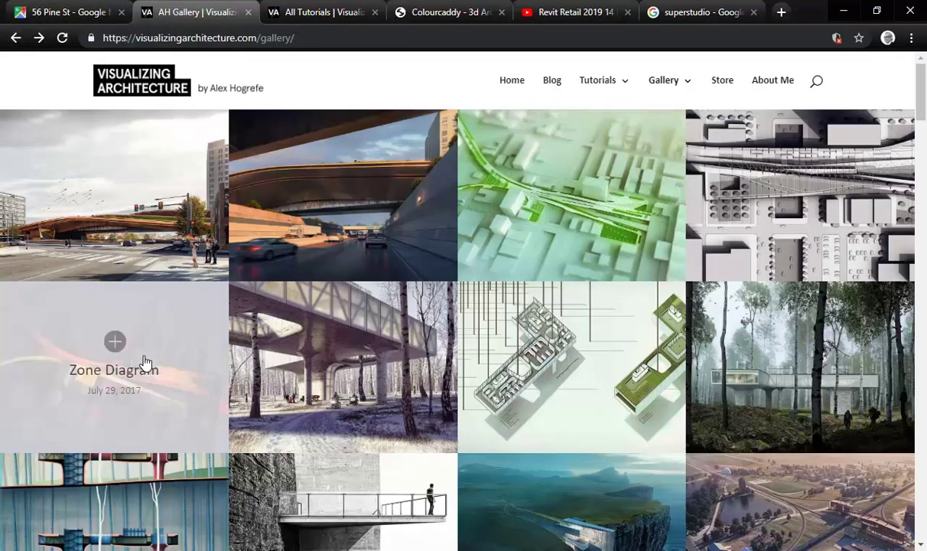
pyautogui.scroll(-6, 156, 378)
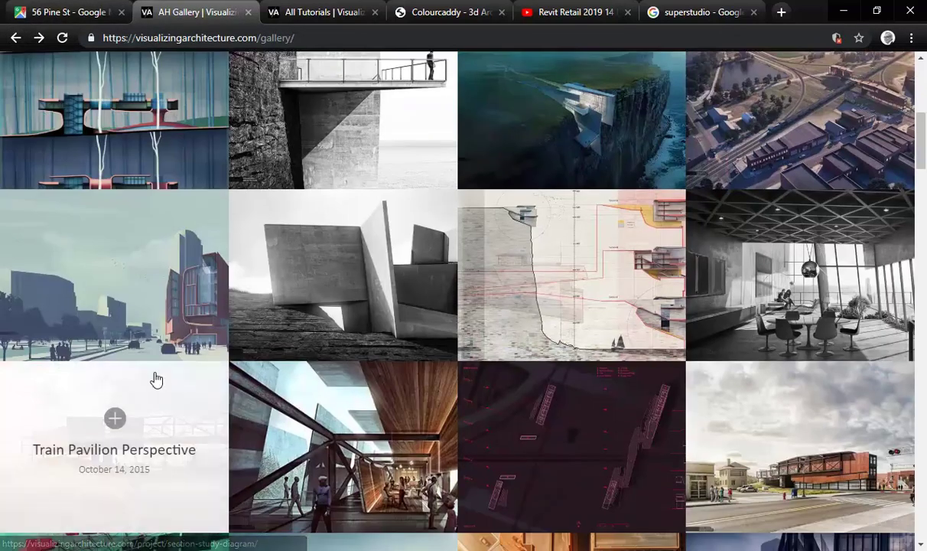
pyautogui.scroll(-4, 156, 378)
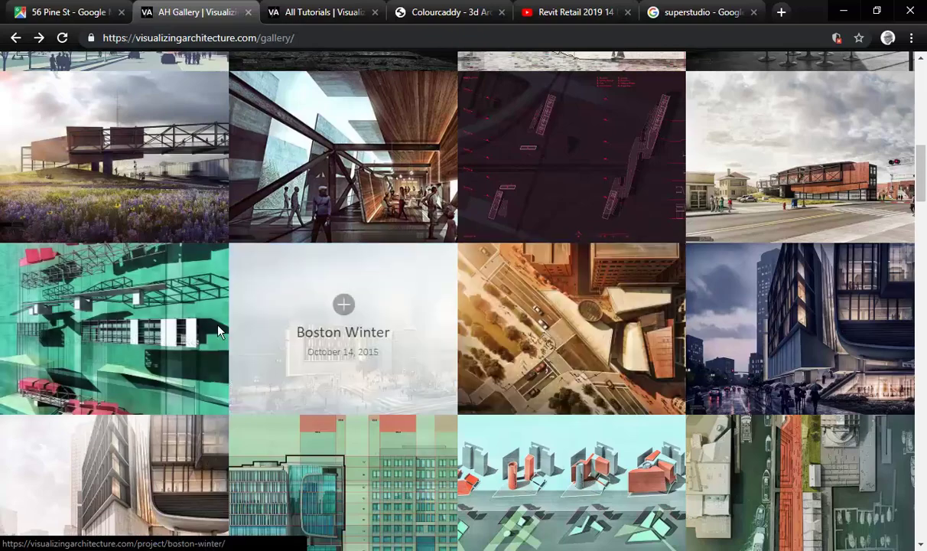
pyautogui.scroll(-4, 218, 330)
pyautogui.scroll(-3, 107, 220)
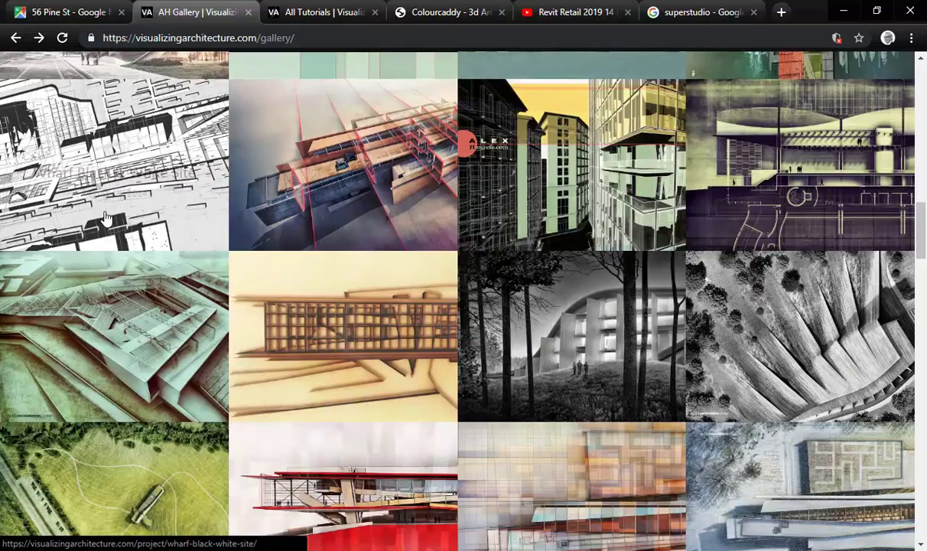
# - Open the Wharf Black & White Site project and examine its high-contrast site drawing
pyautogui.click(74, 184)
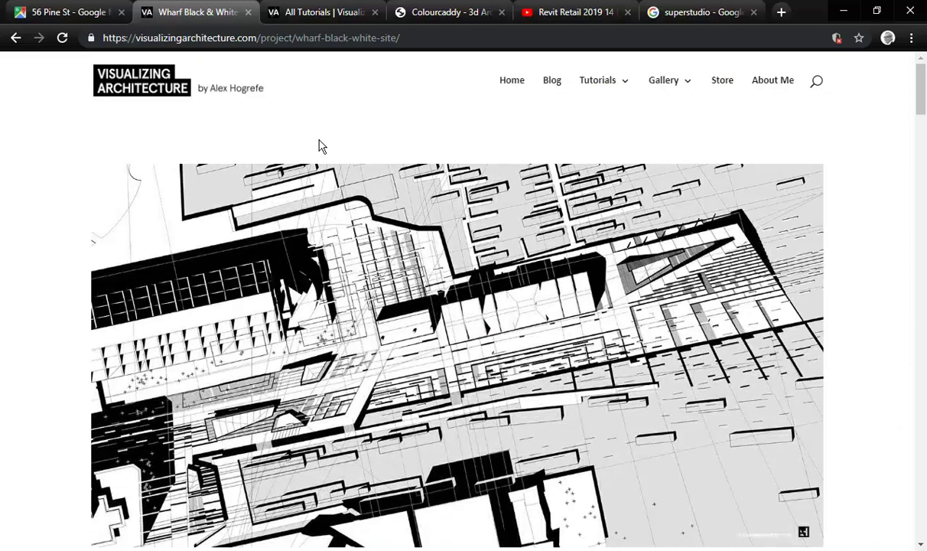
pyautogui.scroll(-2, 320, 147)
pyautogui.scroll(2, 320, 146)
pyautogui.scroll(-1, 320, 146)
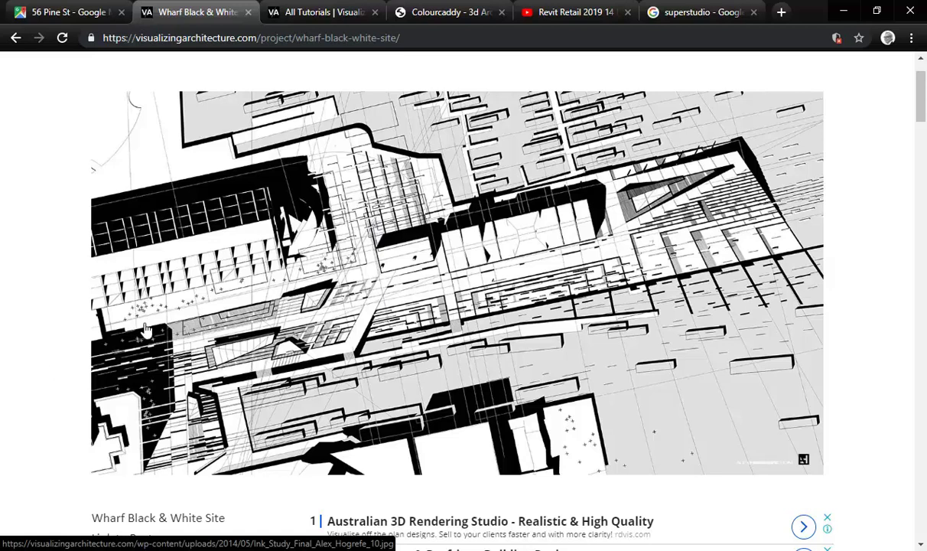
# - Open the Bridge Site Plan project from the gallery and examine how its building shadows are drawn
pyautogui.scroll(-6, 95, 344)
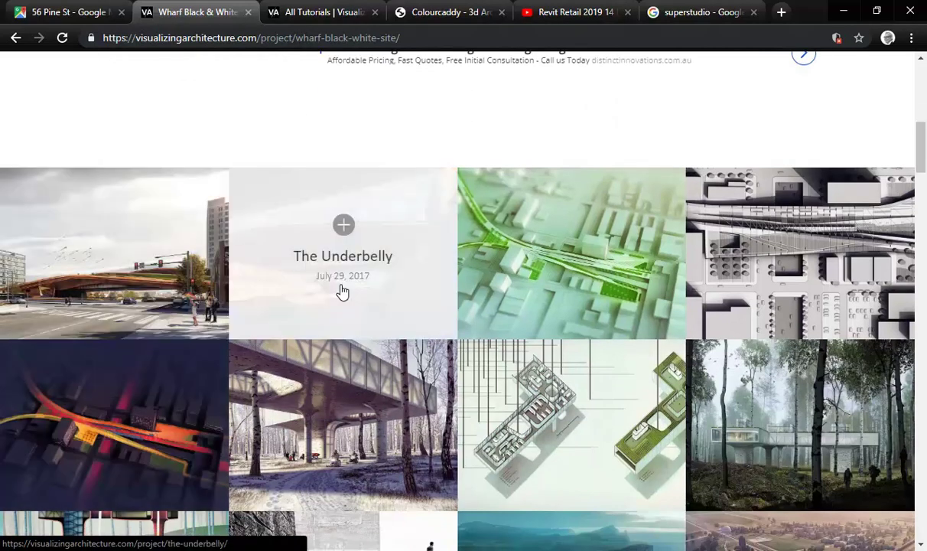
pyautogui.click(748, 271)
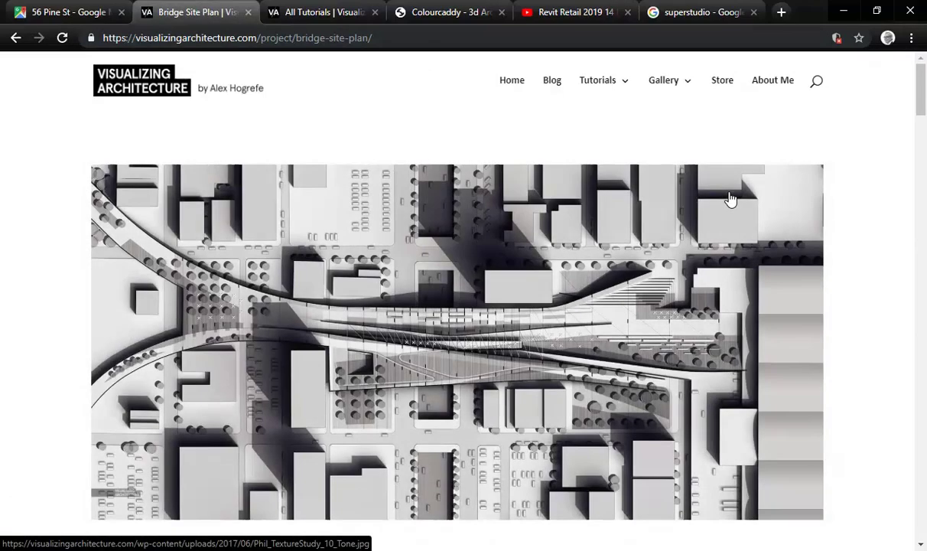
pyautogui.scroll(-1, 731, 199)
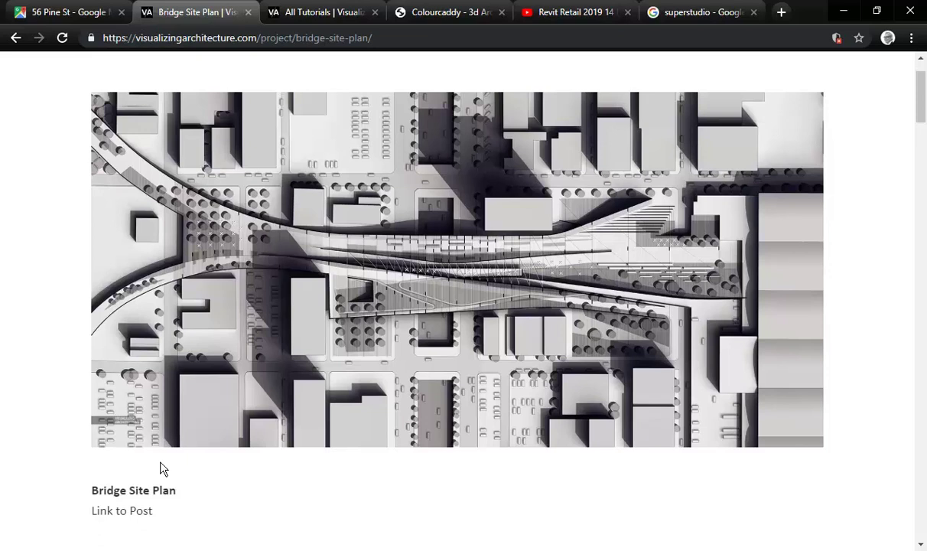
# - Switch back to Photoshop and view the entire MyrtleSt Level 1 plan within its canvas
pyautogui.moveTo(409, 550)
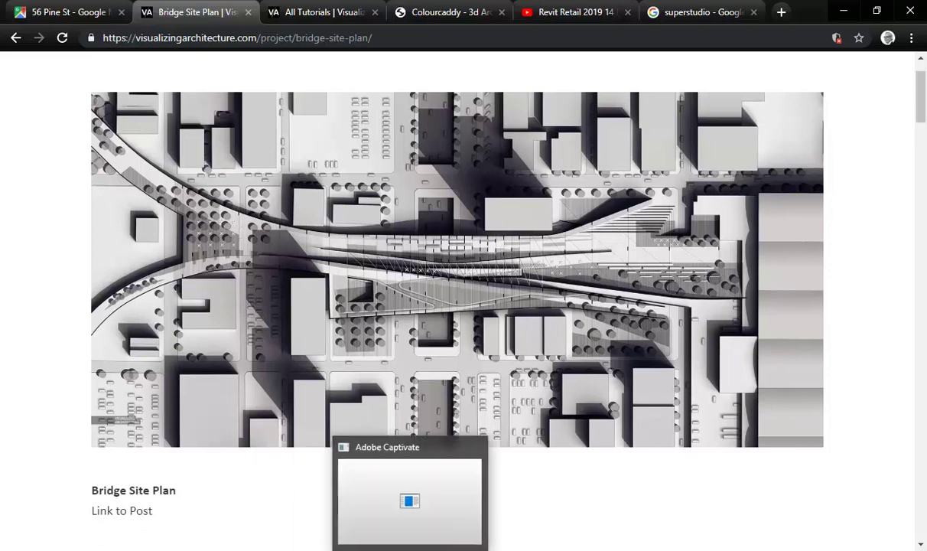
pyautogui.click(331, 545)
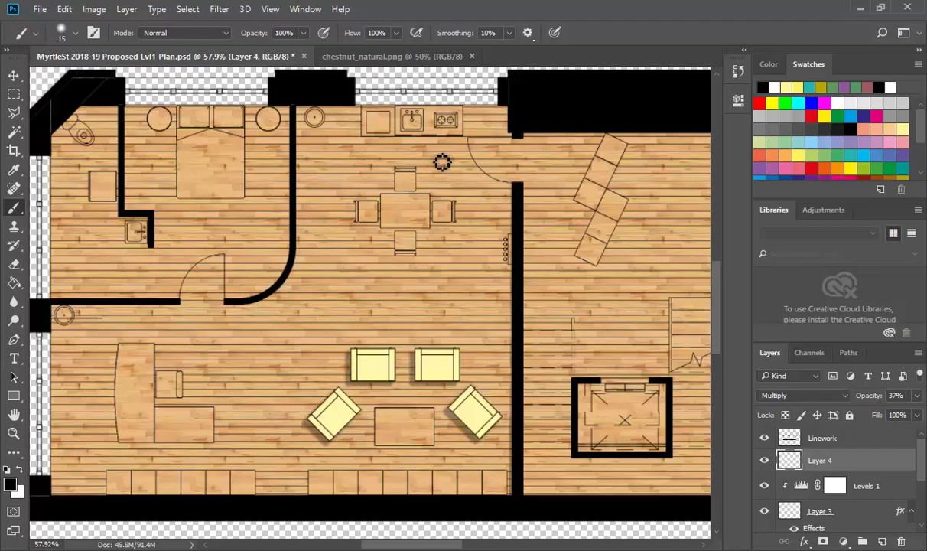
pyautogui.scroll(-5, 421, 264)
pyautogui.scroll(1, 317, 379)
pyautogui.scroll(-1, 331, 385)
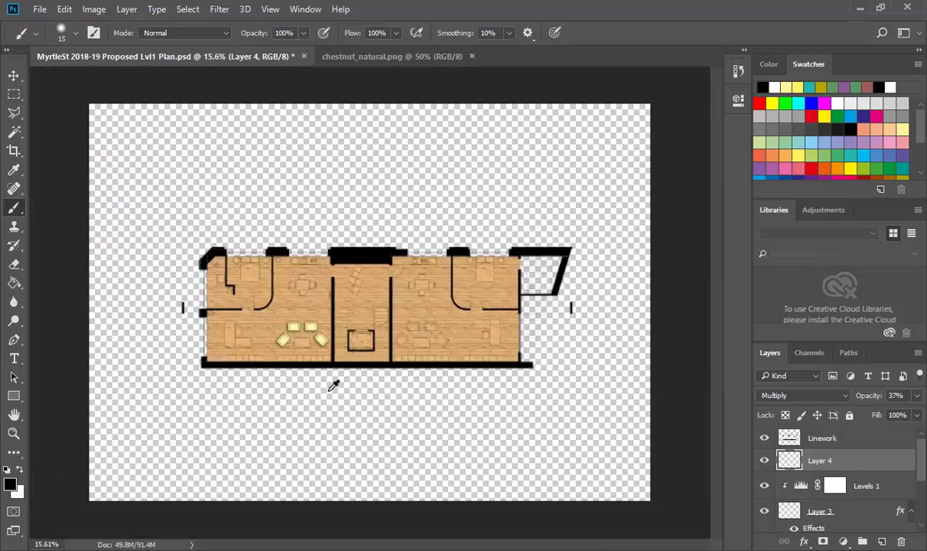